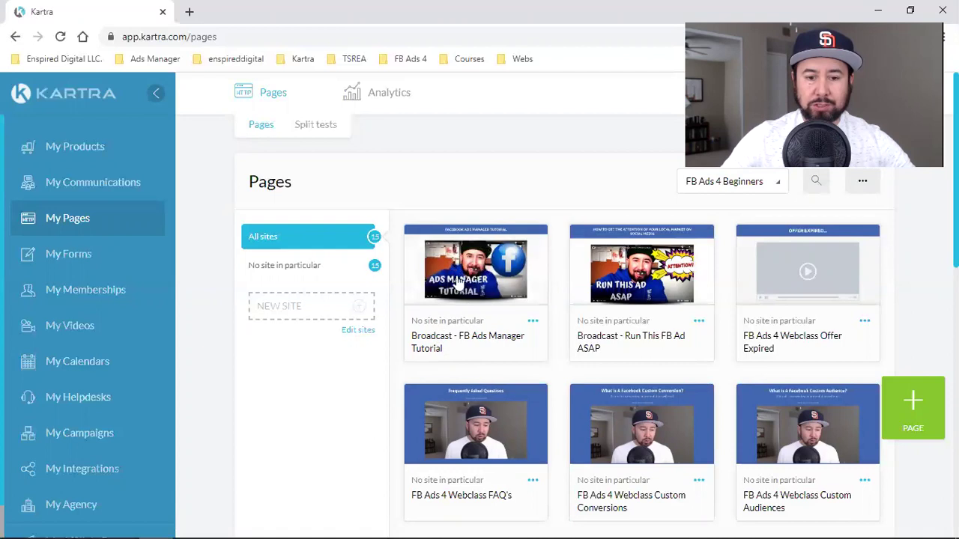
# - Show pages from all categories and load more pages into the grid
pyautogui.scroll(-5, 578, 400)
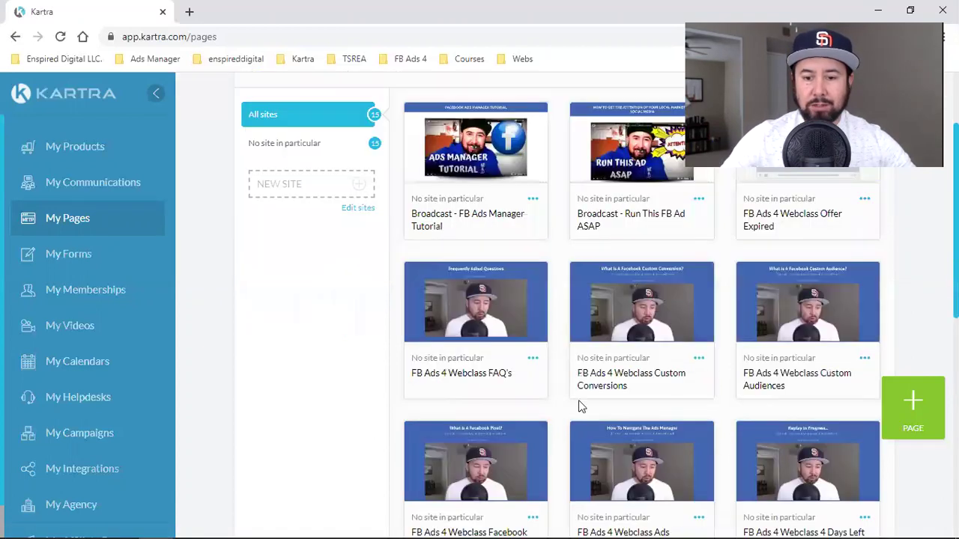
pyautogui.scroll(5, 692, 343)
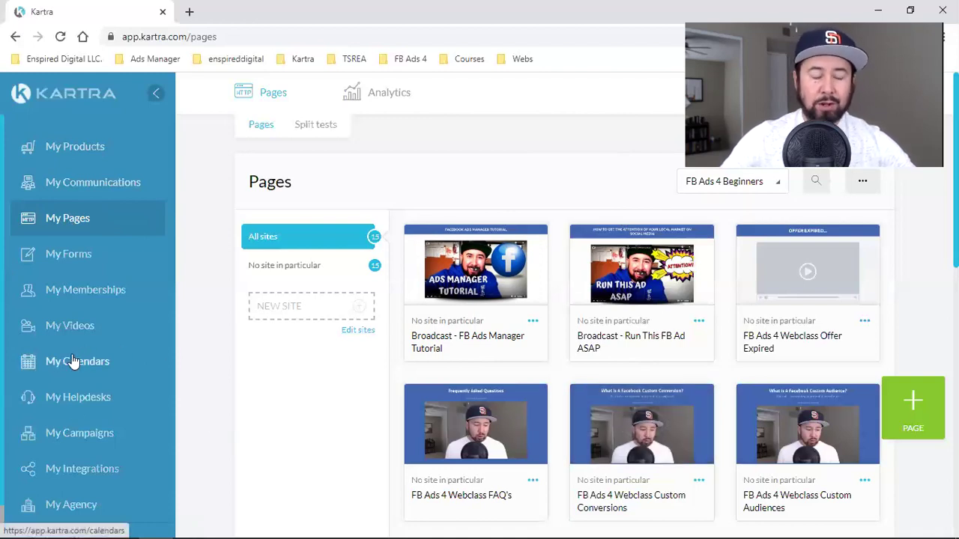
pyautogui.scroll(-1, 73, 361)
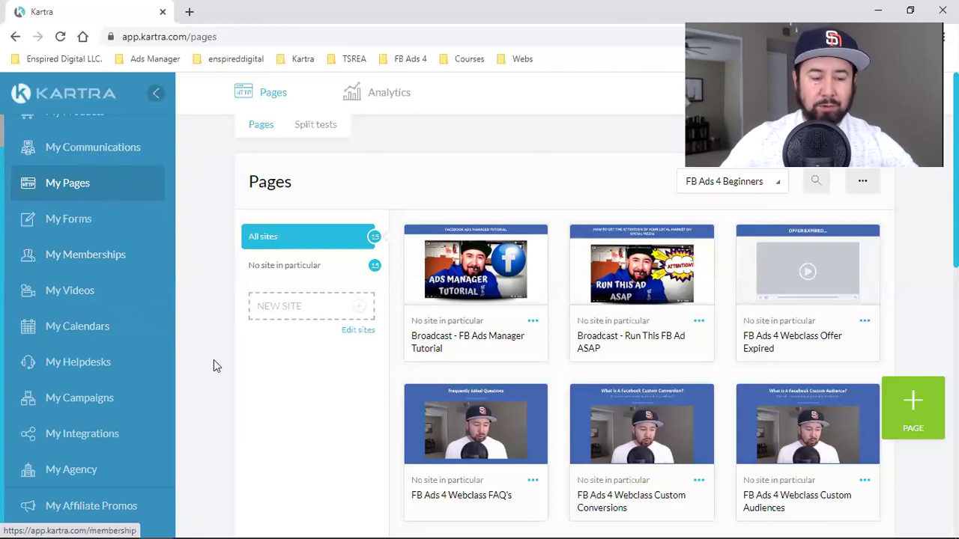
pyautogui.scroll(1, 169, 316)
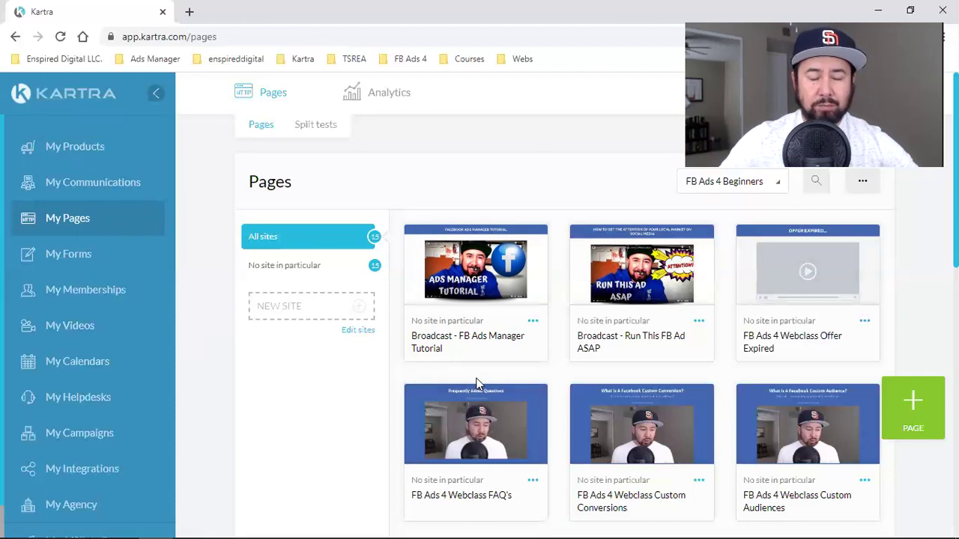
pyautogui.click(721, 189)
pyautogui.click(702, 209)
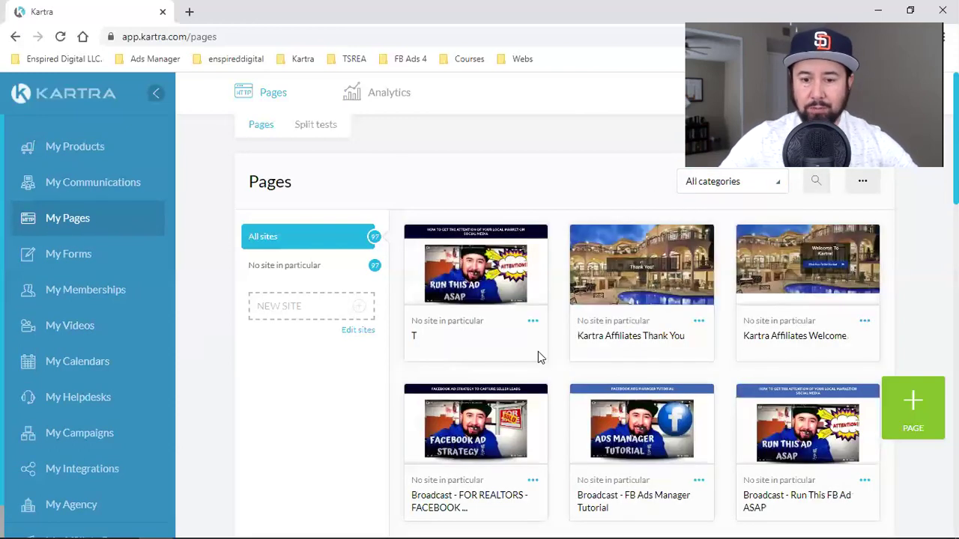
pyautogui.scroll(-1, 538, 351)
pyautogui.scroll(-6, 779, 314)
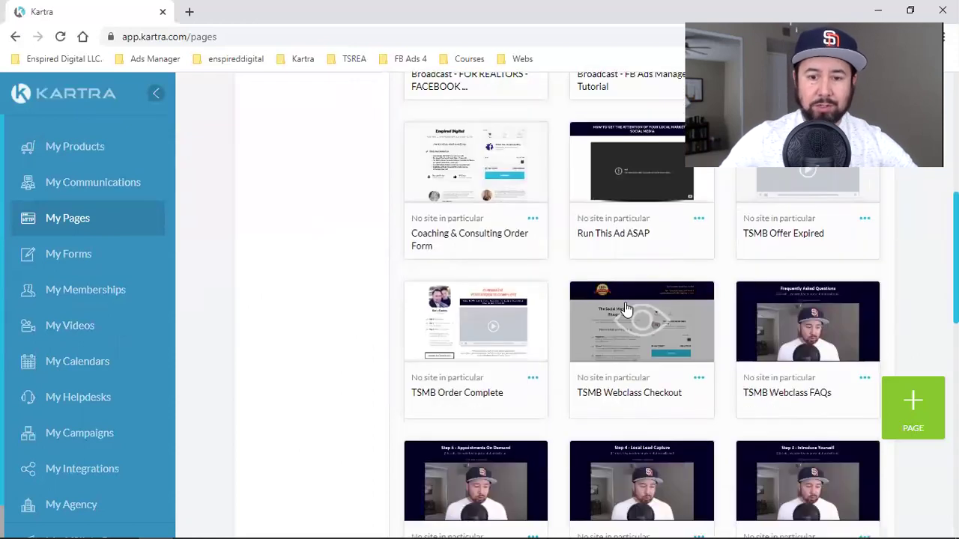
pyautogui.scroll(-5, 626, 303)
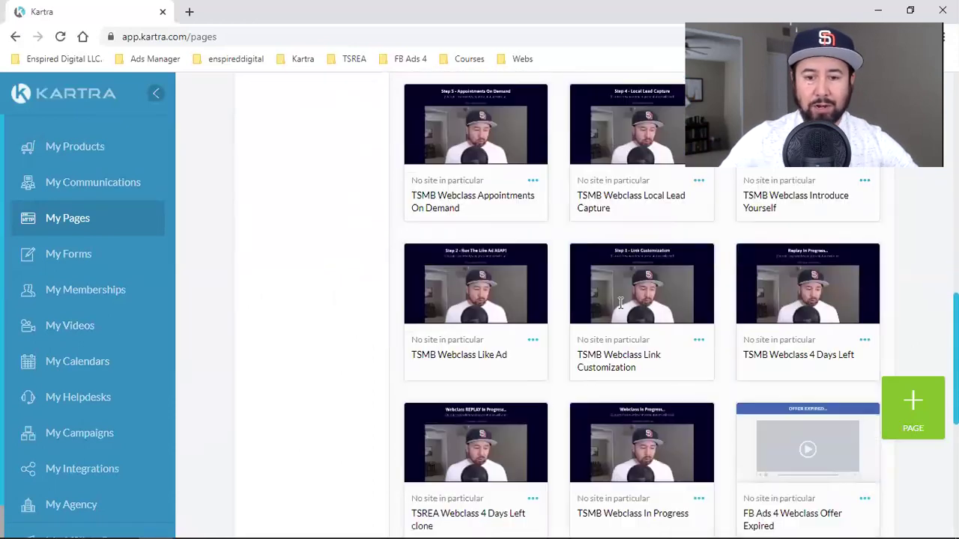
pyautogui.scroll(-3, 621, 302)
pyautogui.click(643, 386)
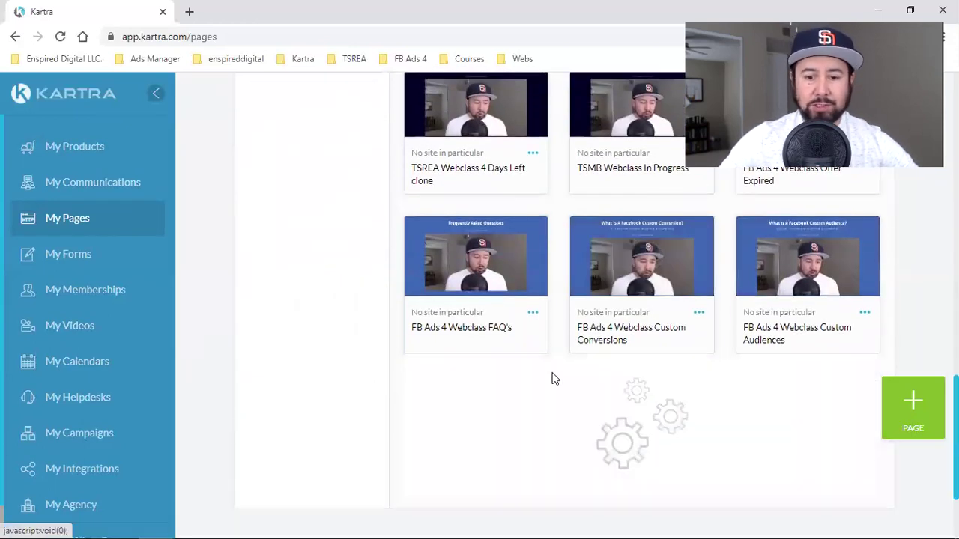
# - Filter the pages back to FB Ads 4 Beginners and open a new browser tab
pyautogui.scroll(-7, 570, 364)
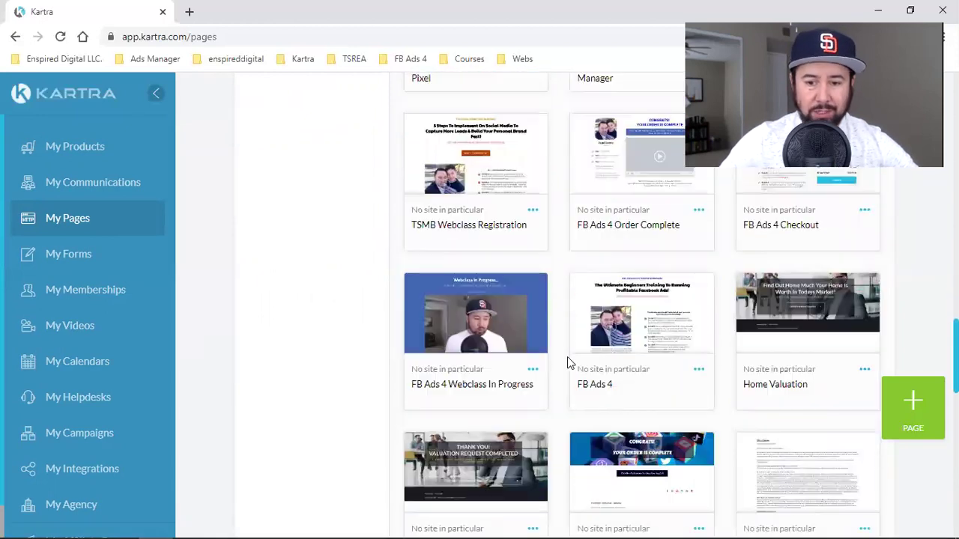
pyautogui.scroll(15, 754, 402)
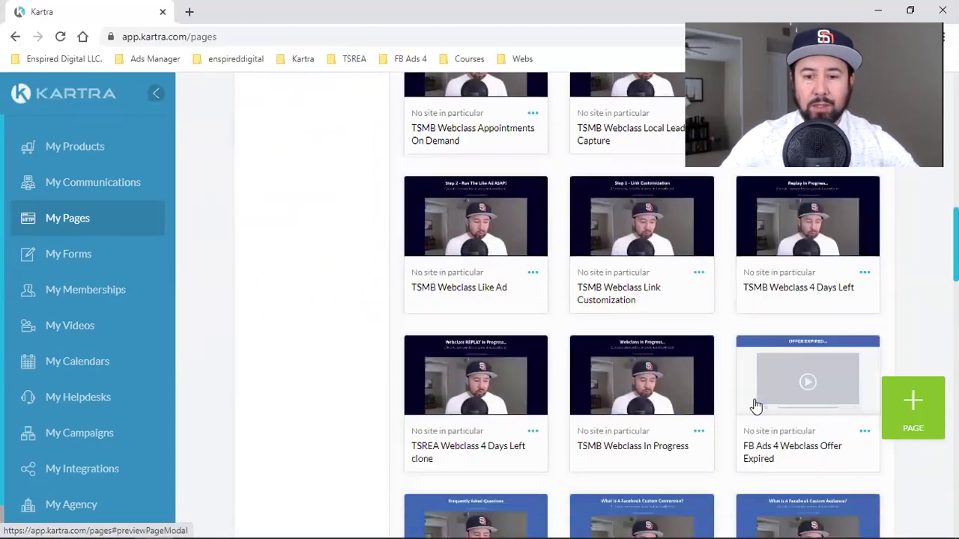
pyautogui.click(716, 181)
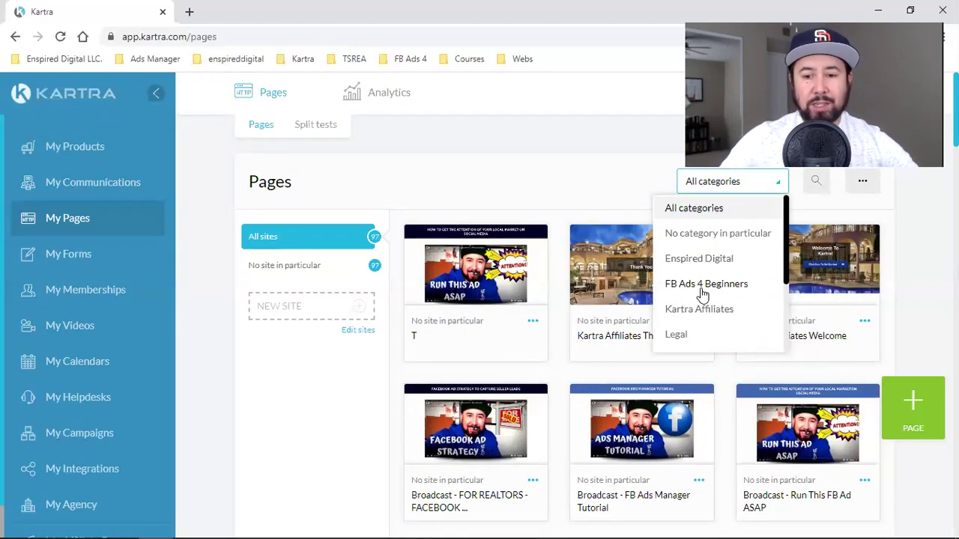
pyautogui.click(703, 292)
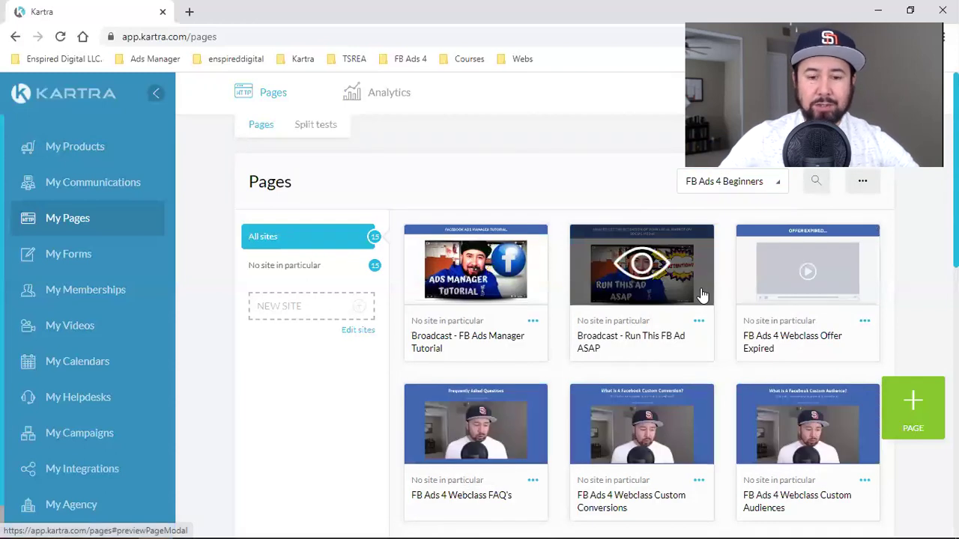
pyautogui.click(189, 12)
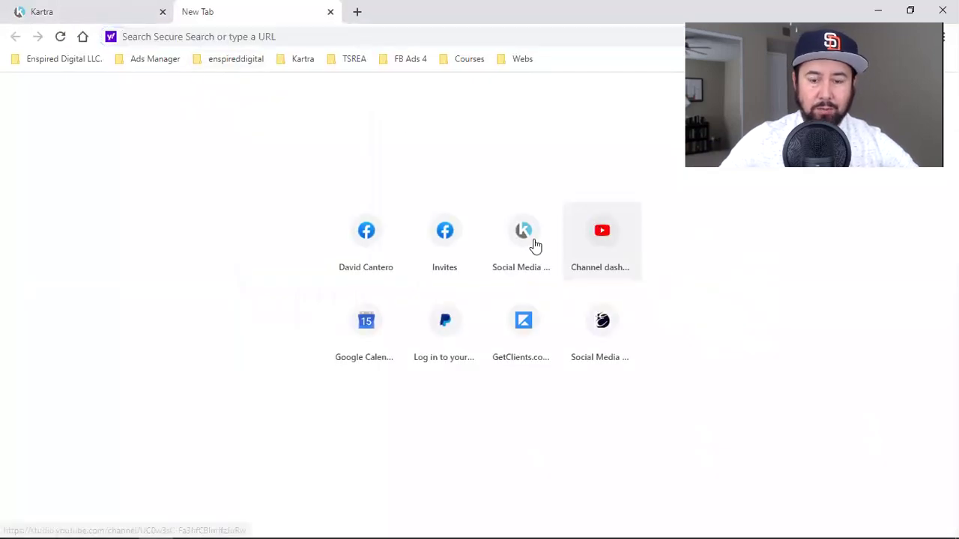
# - Open the YouTube Studio channel dashboard, then go to the channel's public YouTube page
pyautogui.click(596, 230)
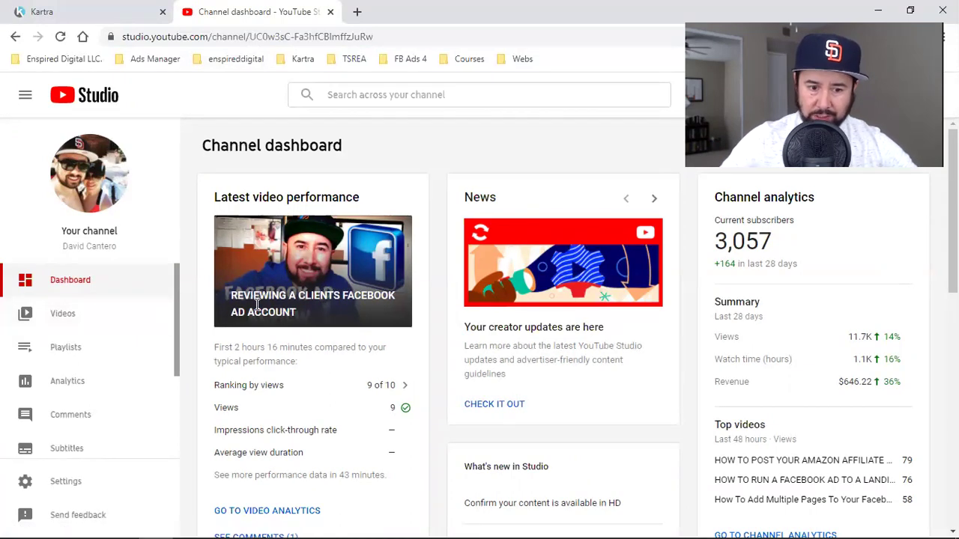
pyautogui.doubleClick(252, 348)
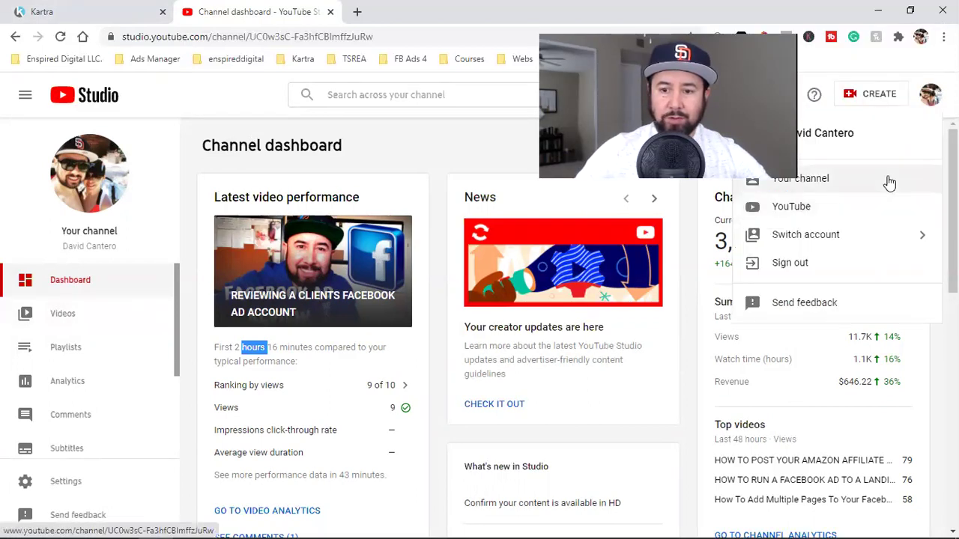
pyautogui.click(869, 180)
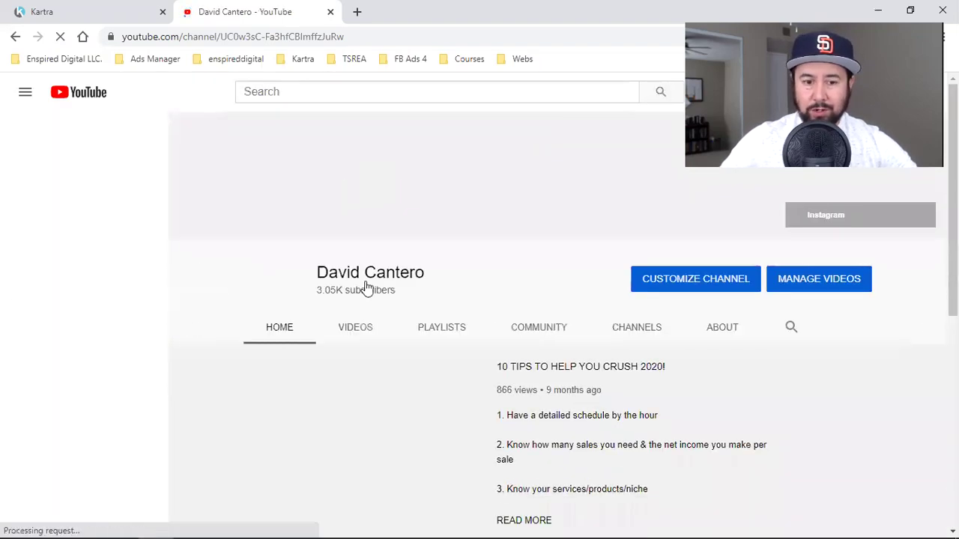
# - Open the VIDEOS tab on the YouTube channel page
pyautogui.click(352, 328)
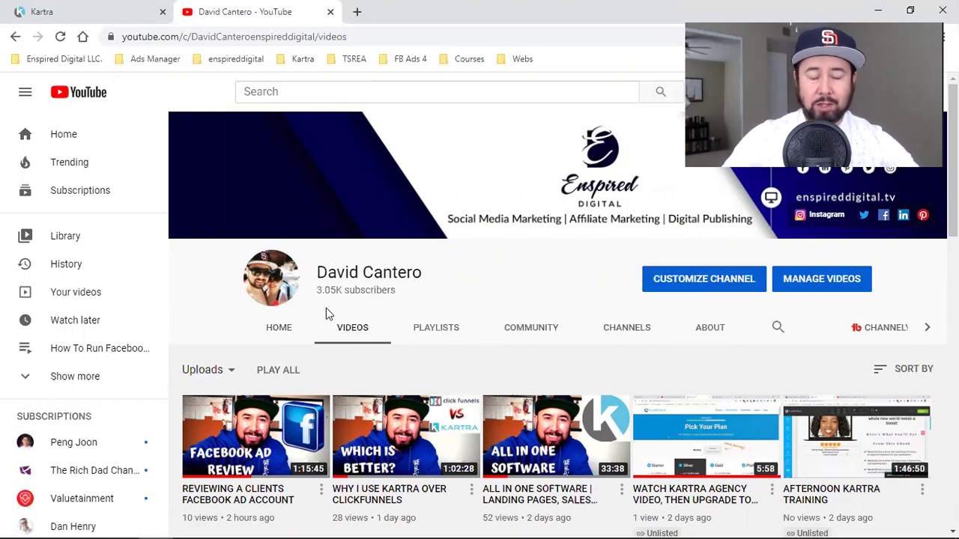
# - Open and pause 'Reviewing a Clients Facebook Ad Account', then return to the Kartra pages tab
pyautogui.click(242, 451)
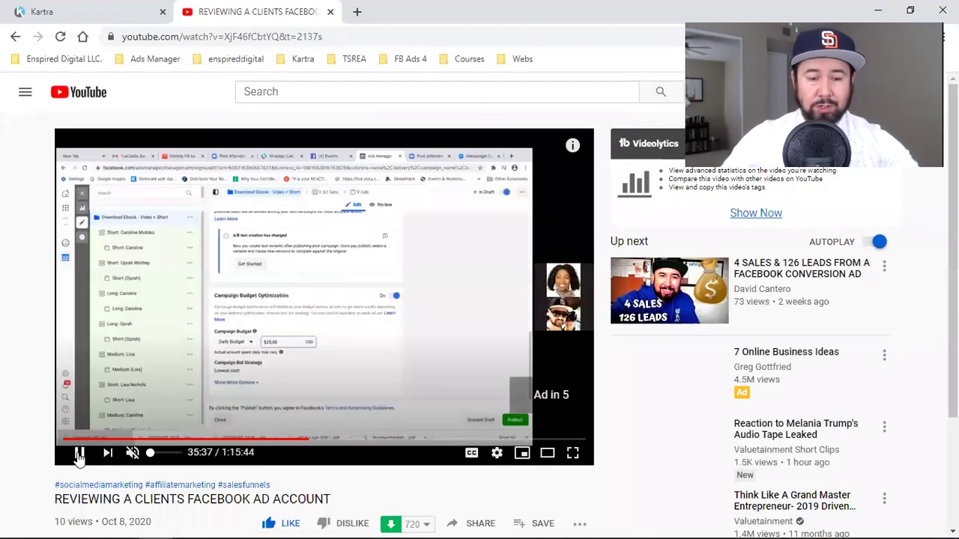
pyautogui.click(79, 453)
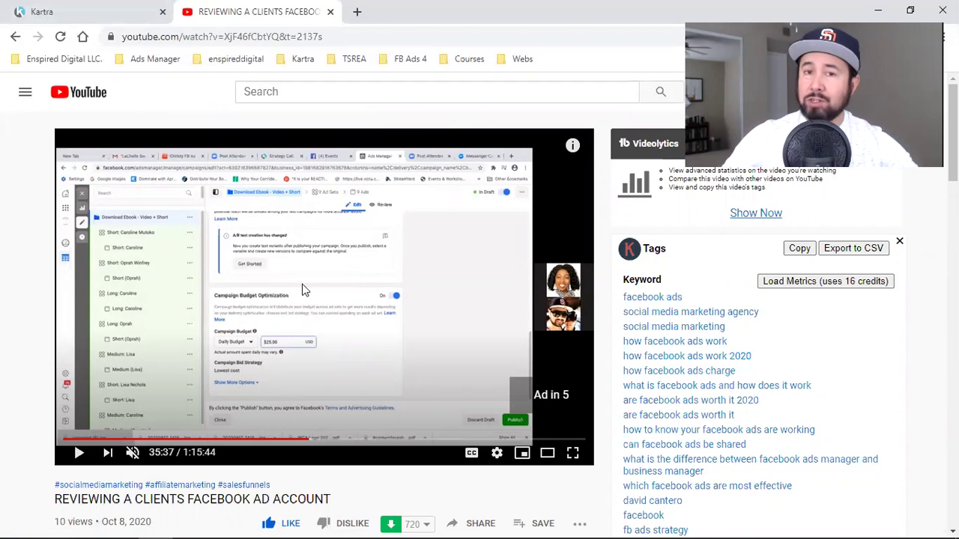
pyautogui.click(80, 9)
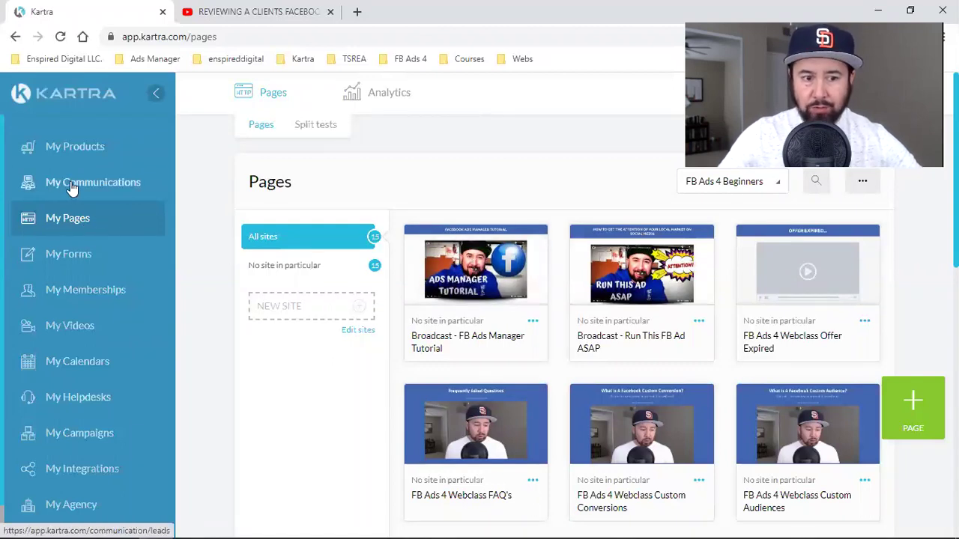
# - Open My Communications in a new tab, check it, and return to the pages list
pyautogui.rightClick(72, 187)
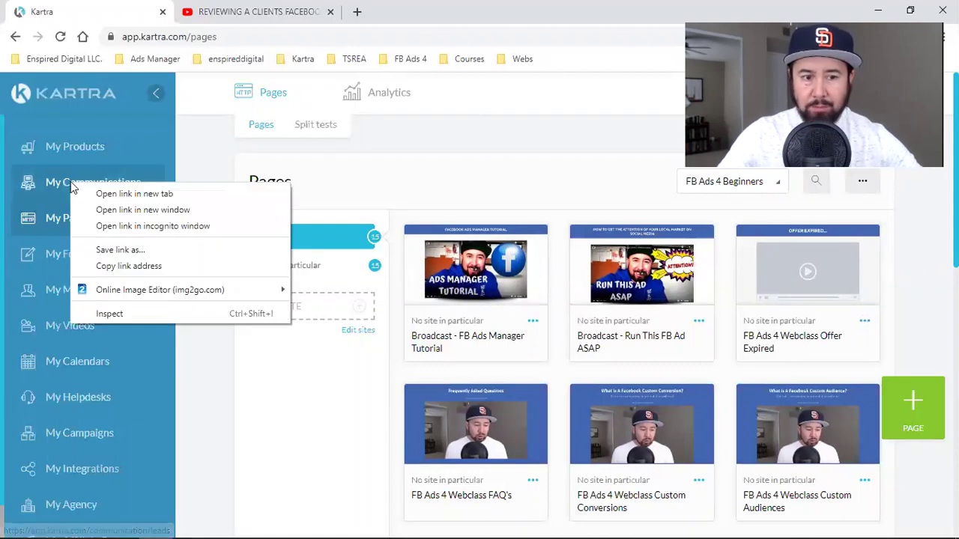
pyautogui.click(157, 198)
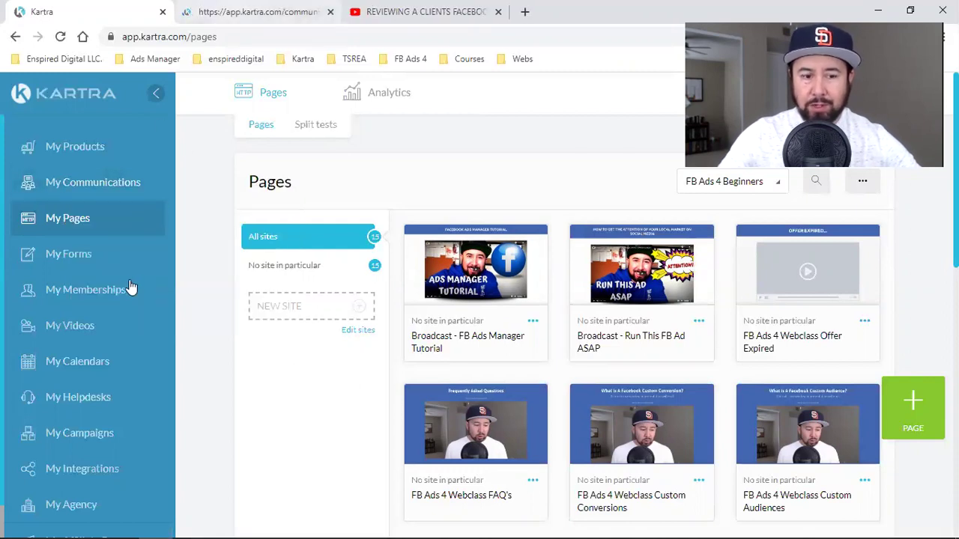
pyautogui.hotkey('ctrl', 'Tab')
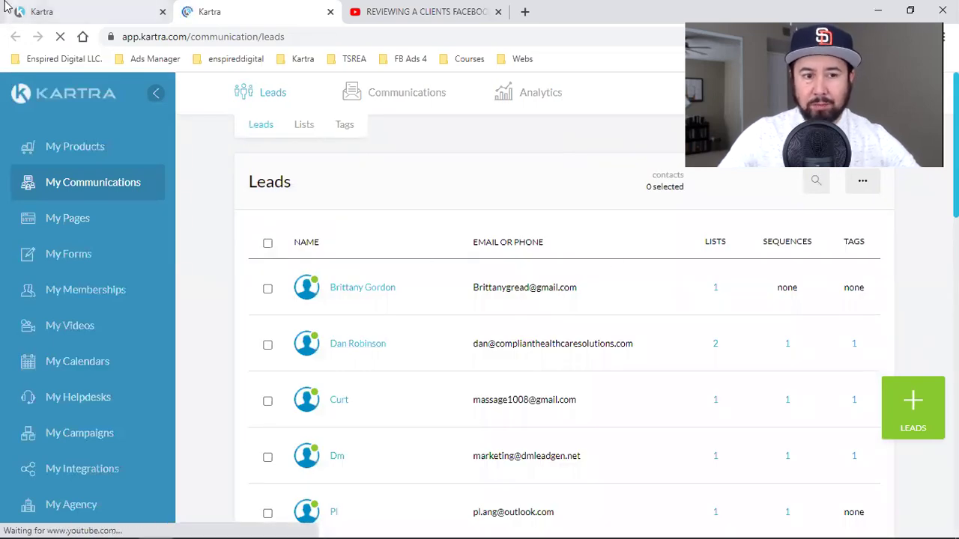
pyautogui.click(77, 9)
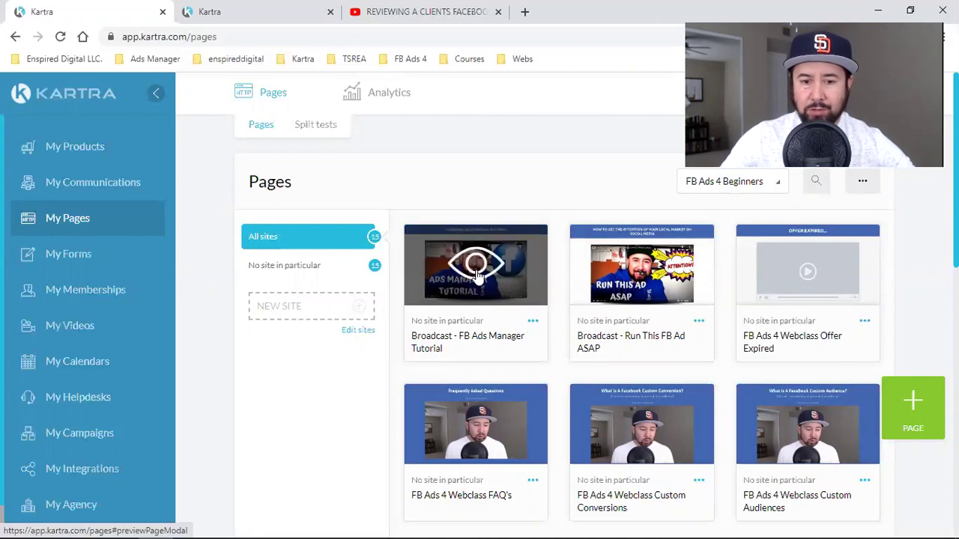
# - Preview the Broadcast - FB Ads Manager Tutorial page, then close the preview
pyautogui.click(477, 273)
pyautogui.scroll(-4, 781, 307)
pyautogui.scroll(4, 781, 304)
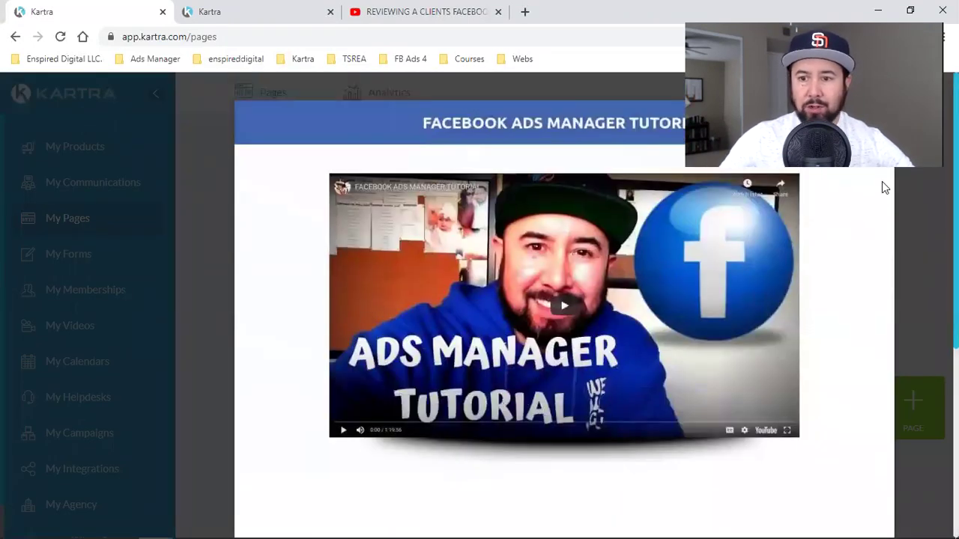
pyautogui.click(885, 84)
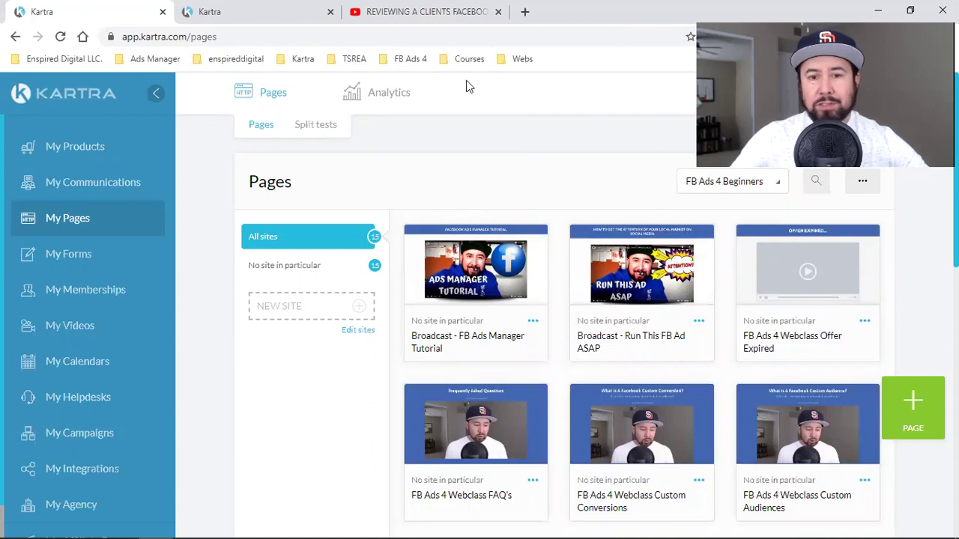
# - Load fbads4beginners.com in a new browser tab
pyautogui.click(524, 11)
pyautogui.write('fb')
pyautogui.press('Return')
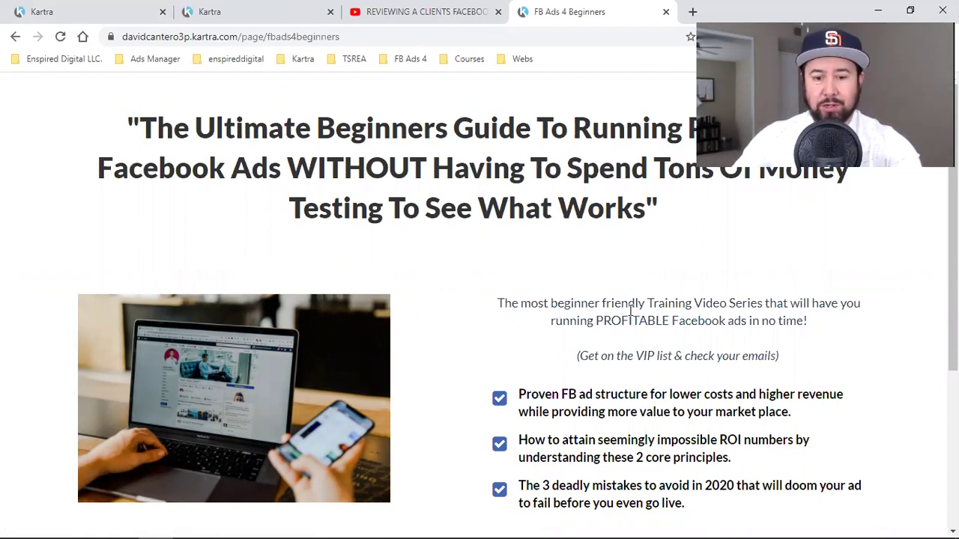
pyautogui.scroll(-3, 614, 315)
pyautogui.scroll(2, 540, 317)
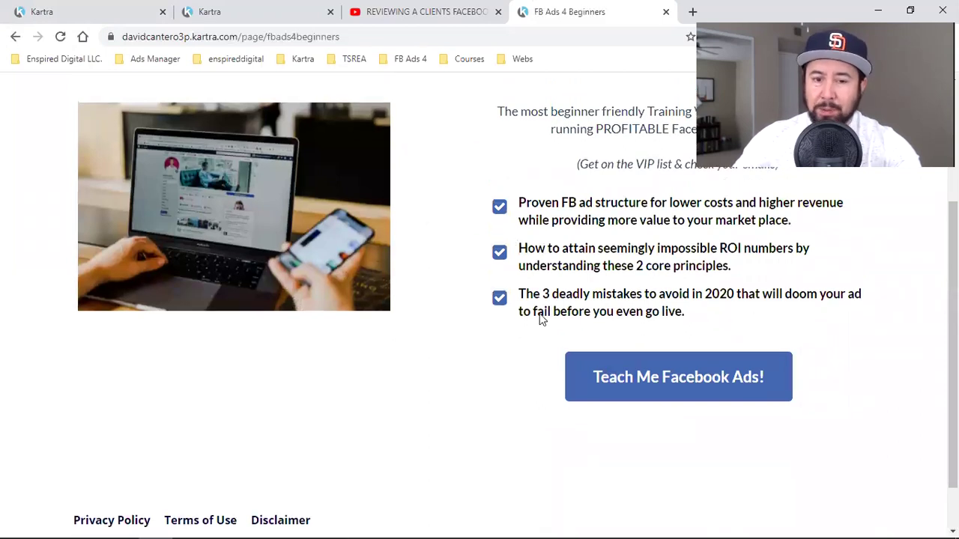
# - Bring up the Become A VIP! signup popup, then return to the Kartra leads tab
pyautogui.scroll(-3, 543, 319)
pyautogui.click(655, 317)
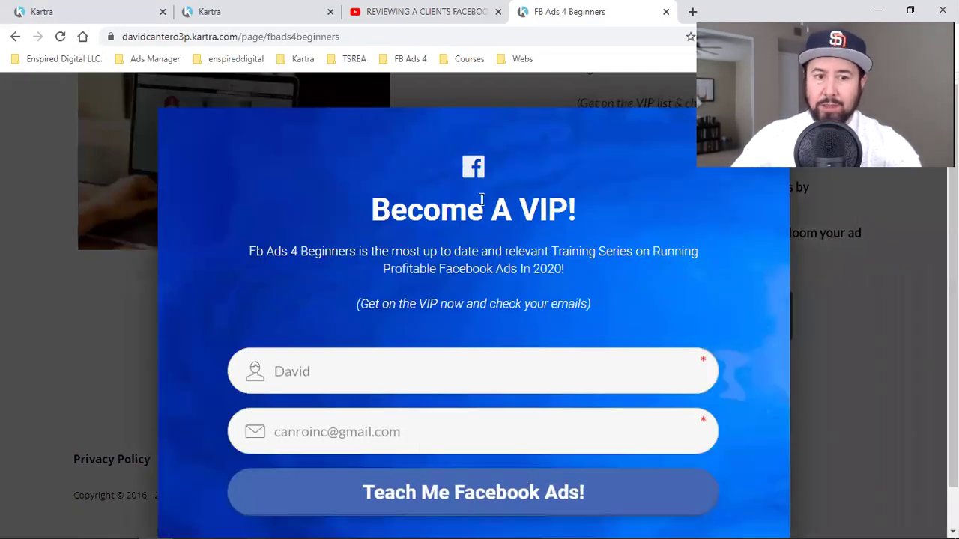
pyautogui.click(279, 6)
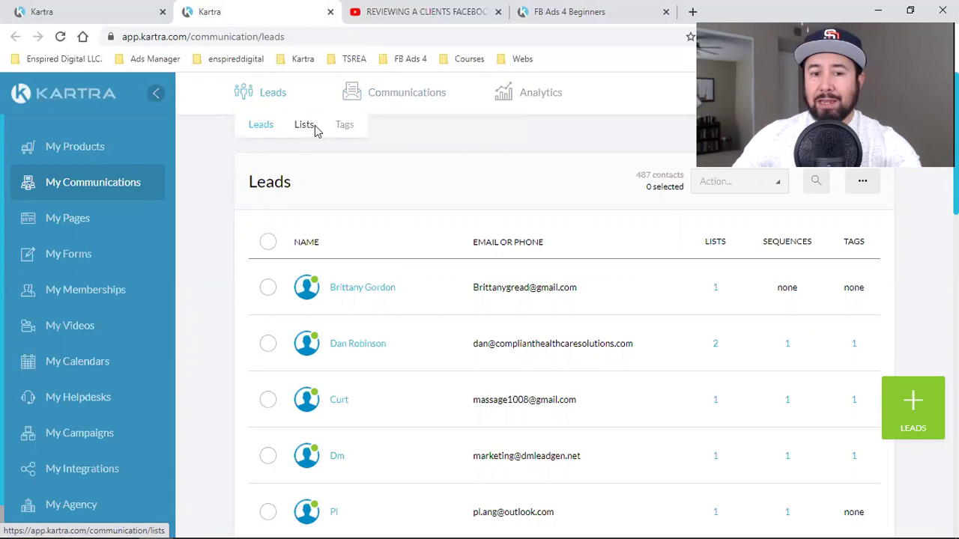
pyautogui.moveTo(387, 83)
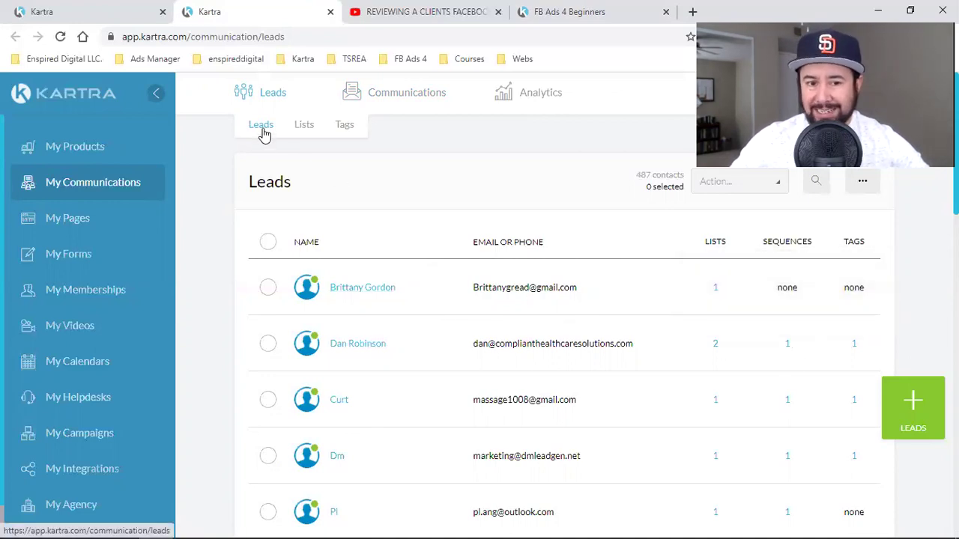
# - Check a lead's list, sequence and tag (all TSREA Clients), then open the Lists page
pyautogui.scroll(-4, 339, 300)
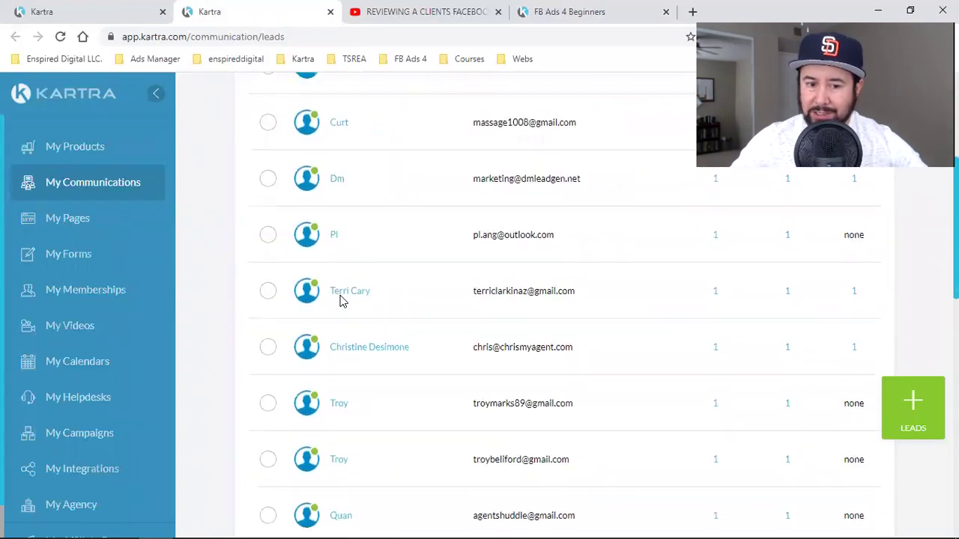
pyautogui.scroll(-4, 339, 300)
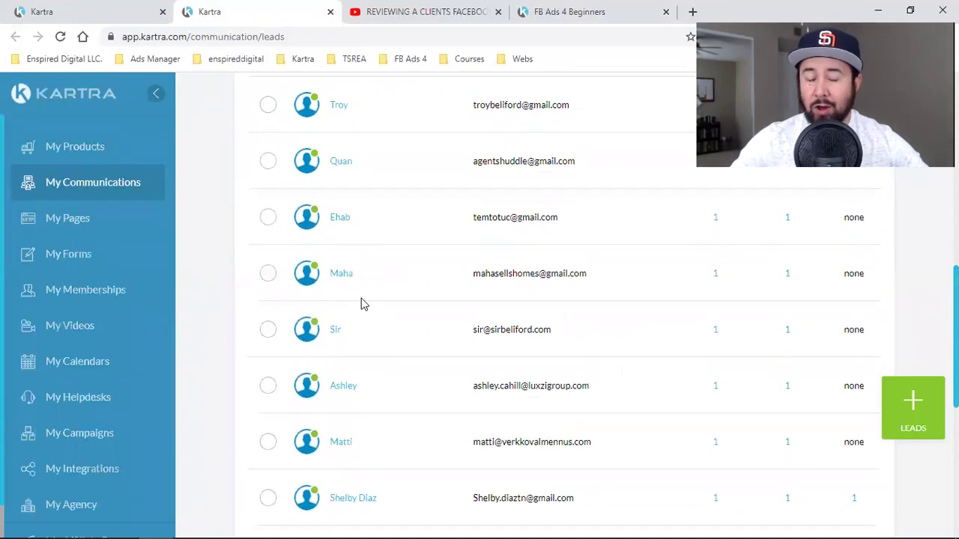
pyautogui.scroll(-3, 463, 323)
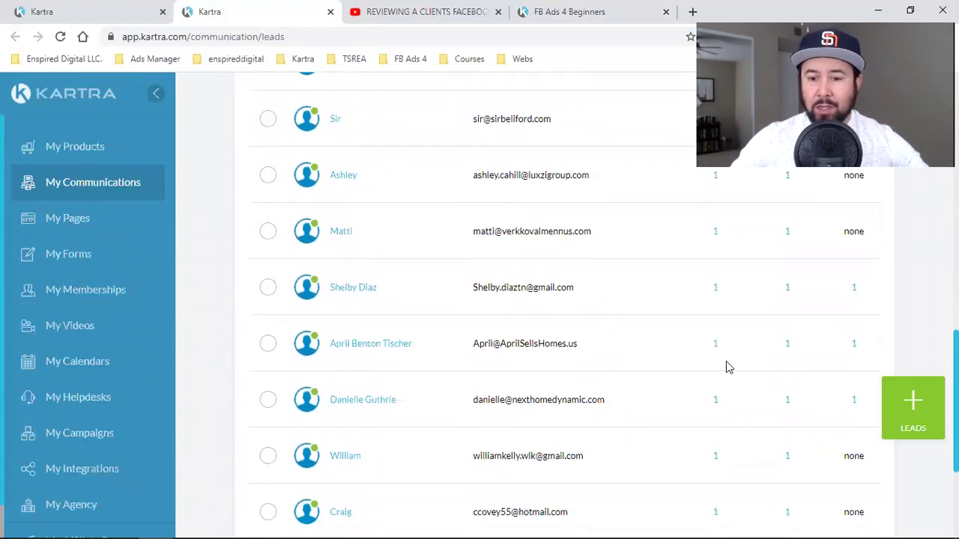
pyautogui.moveTo(716, 347)
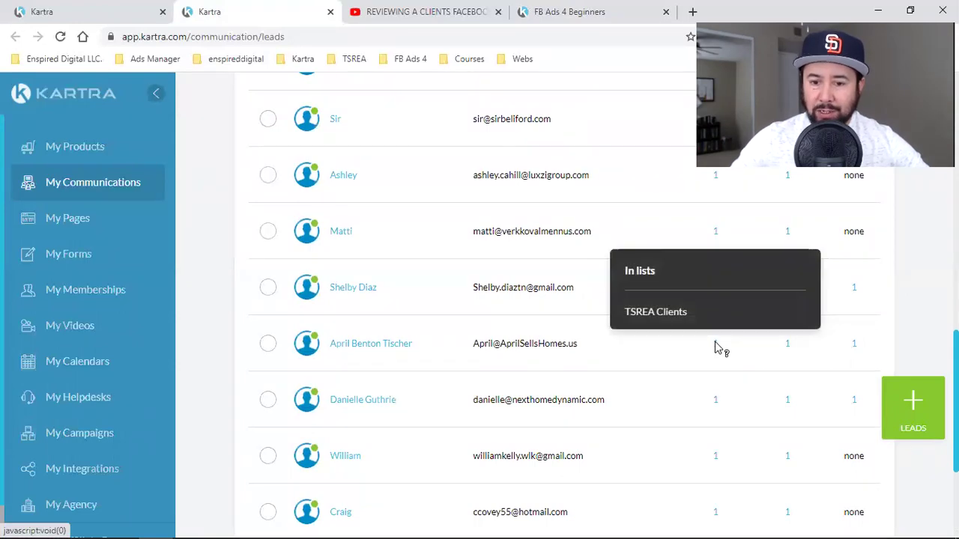
pyautogui.moveTo(787, 347)
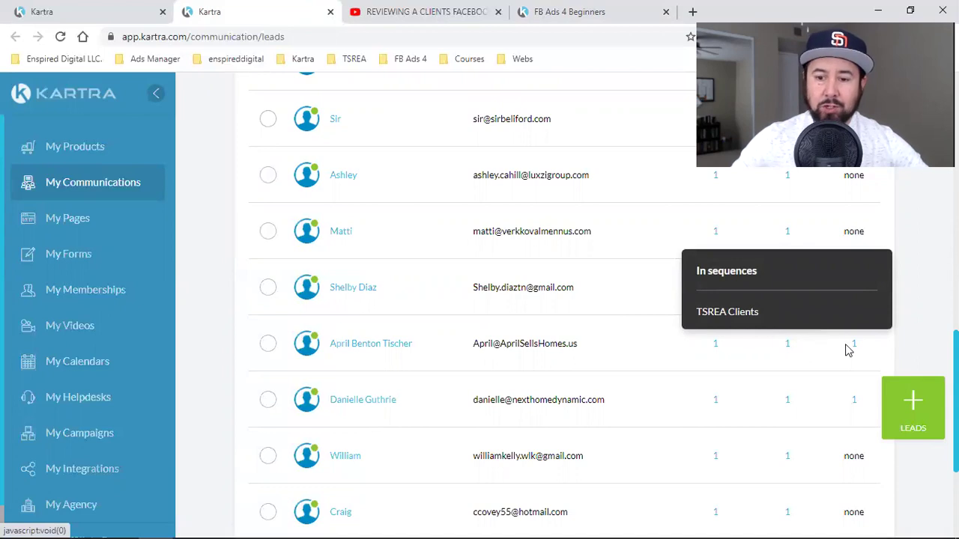
pyautogui.moveTo(854, 346)
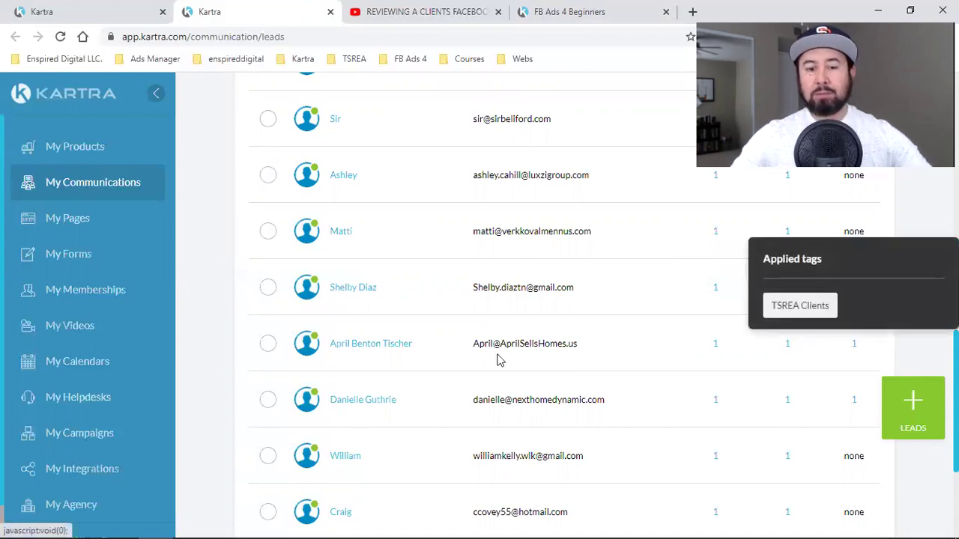
pyautogui.scroll(10, 496, 360)
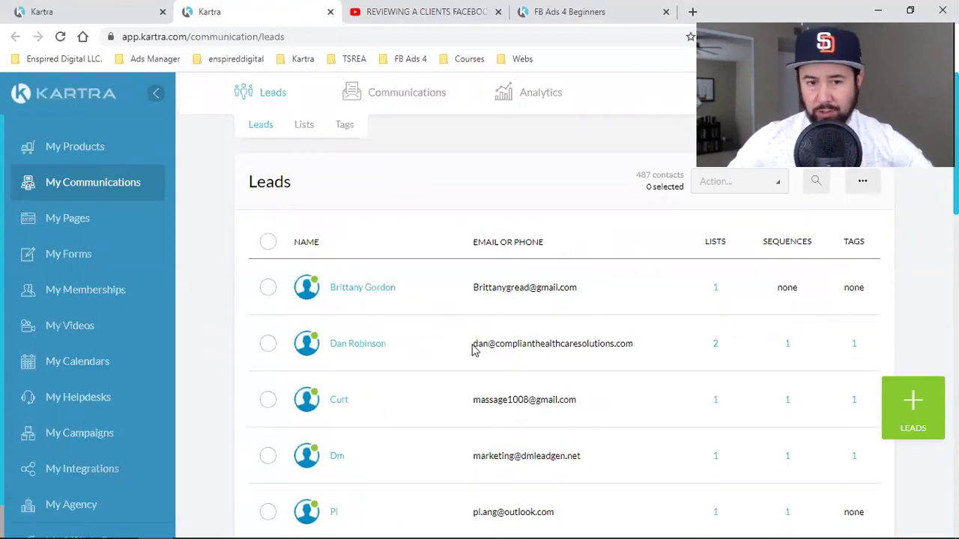
pyautogui.click(305, 125)
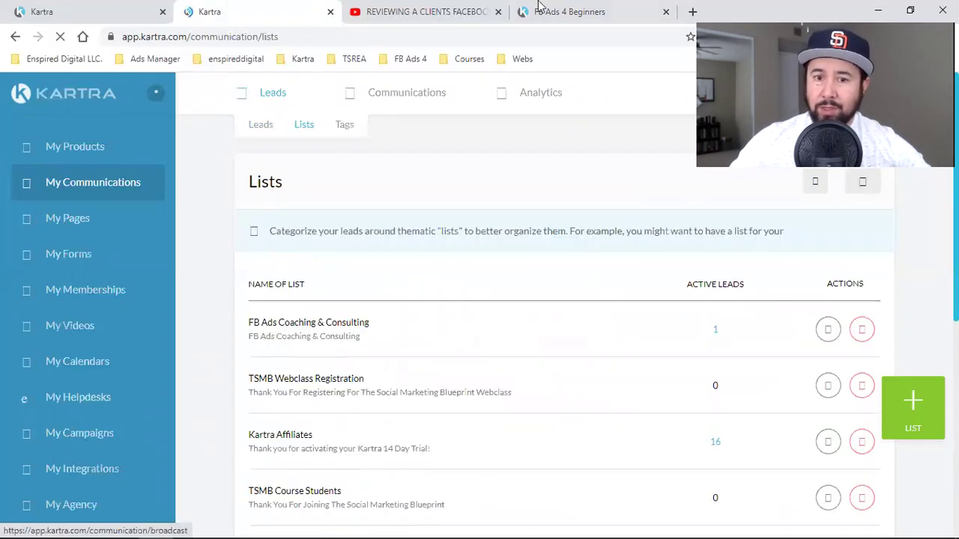
# - Close the VIP popup on the FB Ads 4 Beginners page, then open Kartra's Sequences list
pyautogui.click(570, 11)
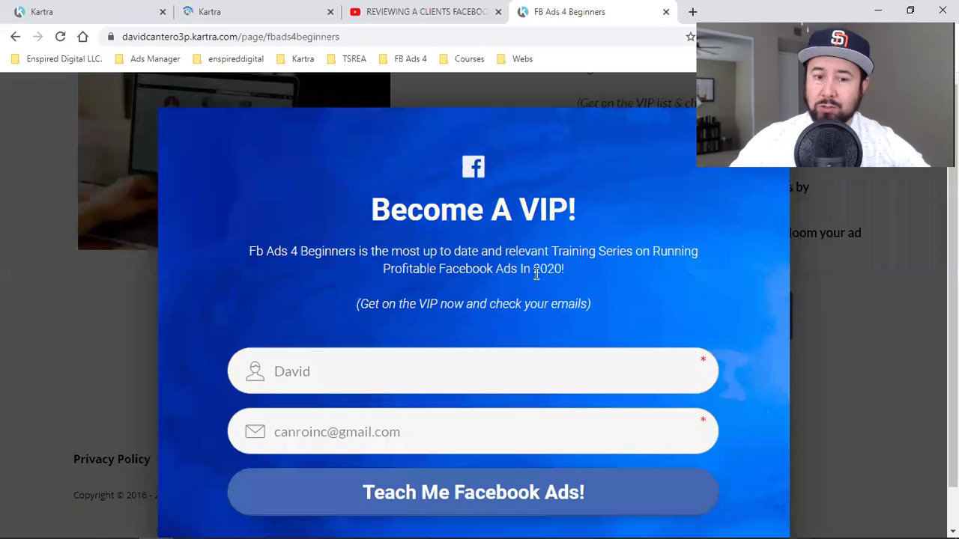
pyautogui.click(844, 271)
pyautogui.scroll(3, 832, 334)
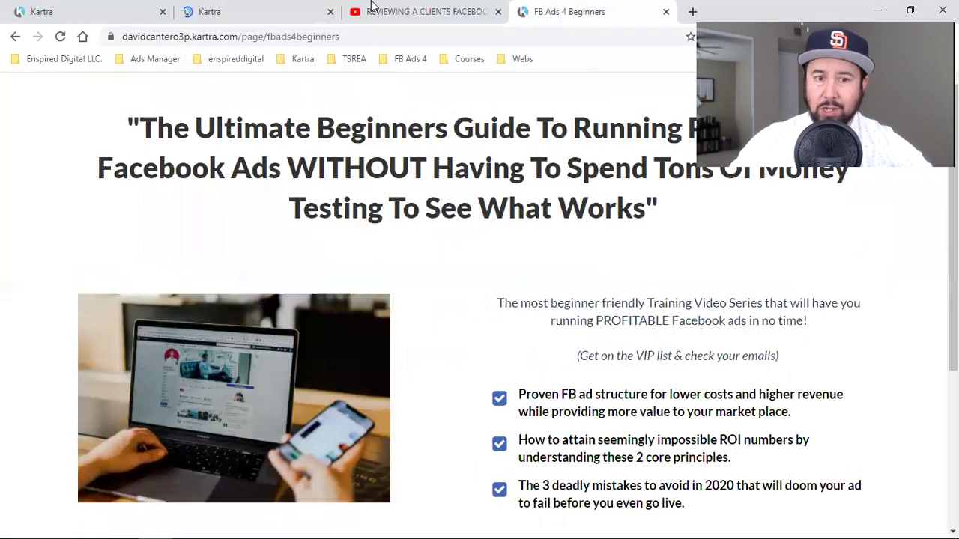
pyautogui.click(214, 11)
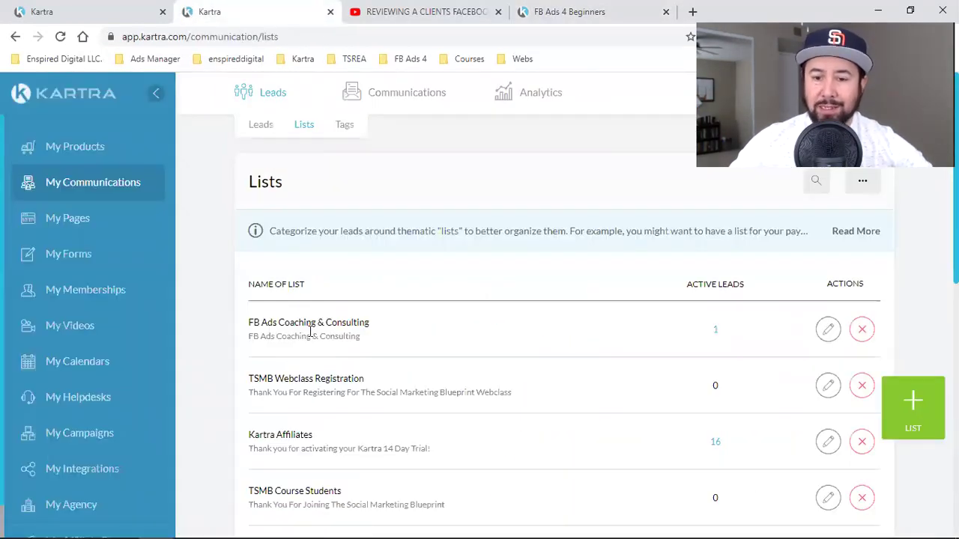
pyautogui.moveTo(394, 97)
pyautogui.click(401, 128)
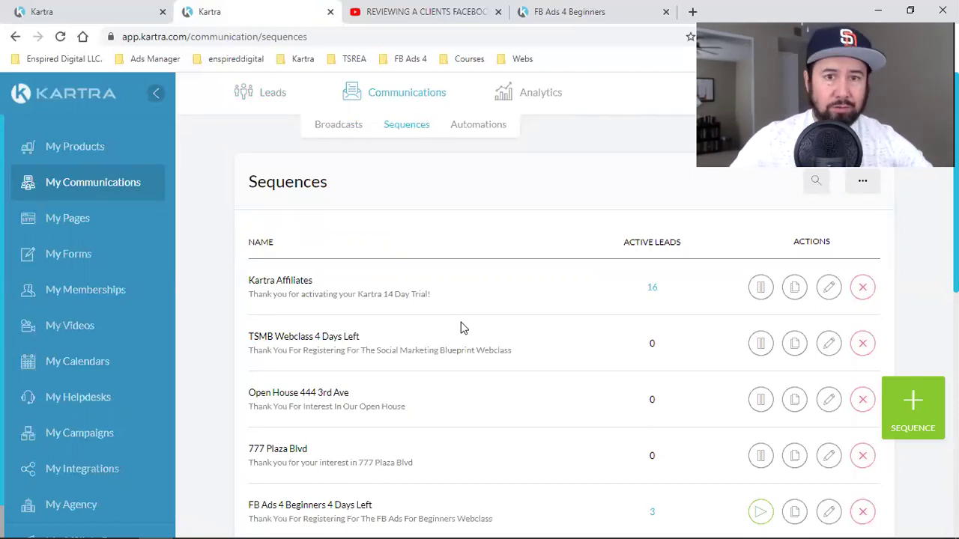
# - Open Kartra's Broadcasts list of sent emails, glance at the YouTube video tab, and switch back
pyautogui.click(324, 138)
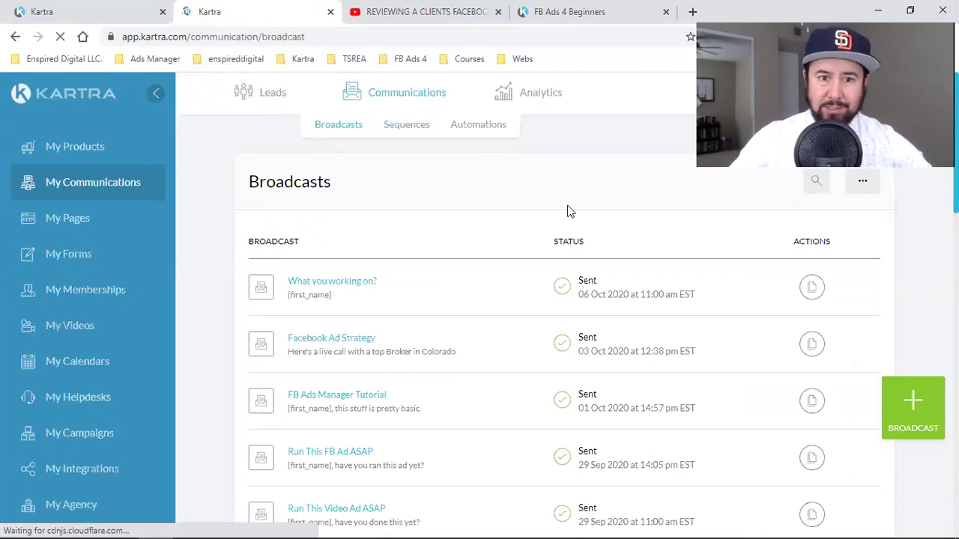
pyautogui.click(435, 11)
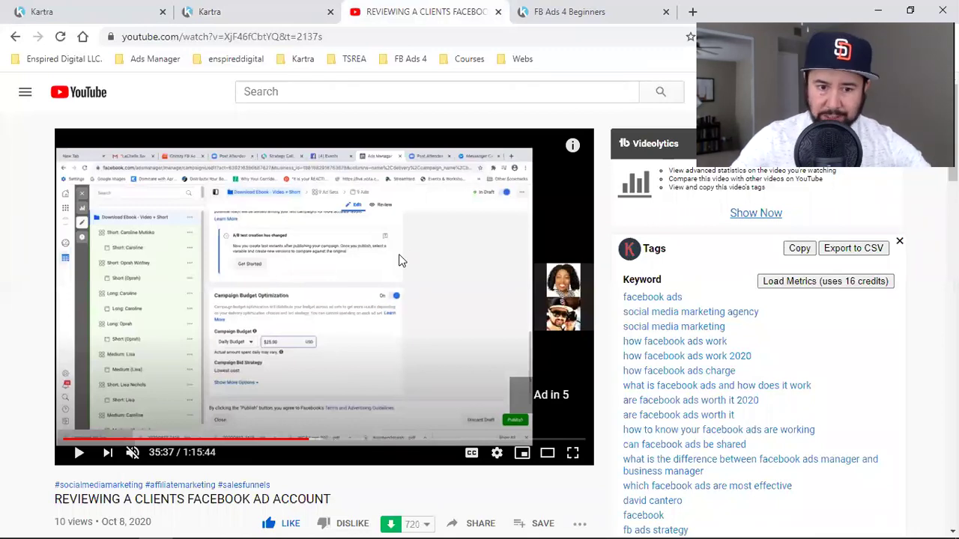
pyautogui.click(288, 9)
# - Return to the FB Ads 4 Beginners Pages list and look over the page cards
pyautogui.click(75, 8)
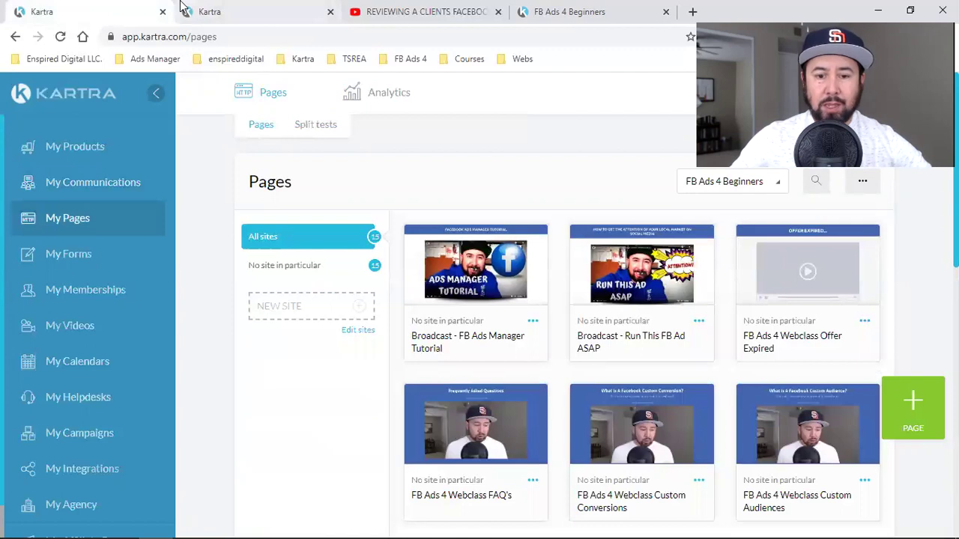
pyautogui.moveTo(537, 296)
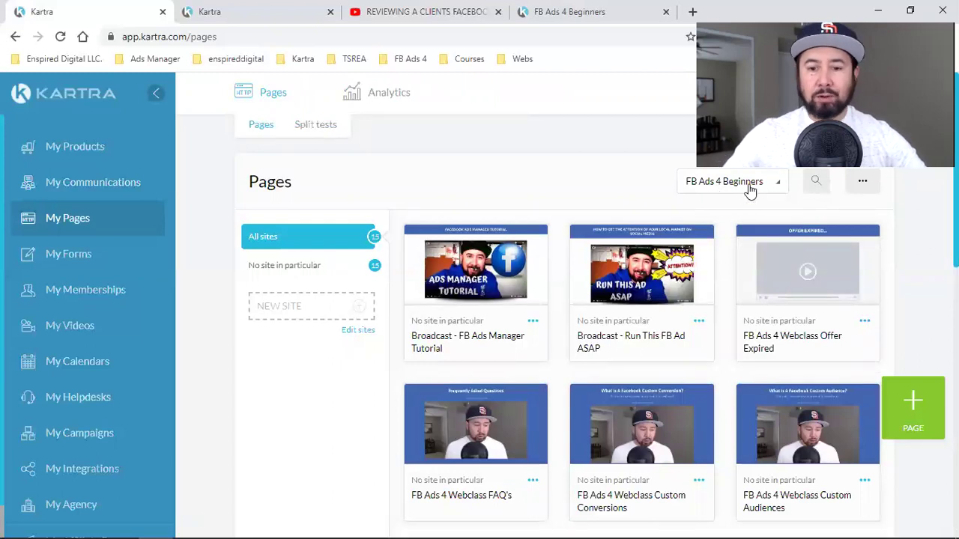
pyautogui.scroll(-3, 645, 313)
pyautogui.scroll(-5, 712, 304)
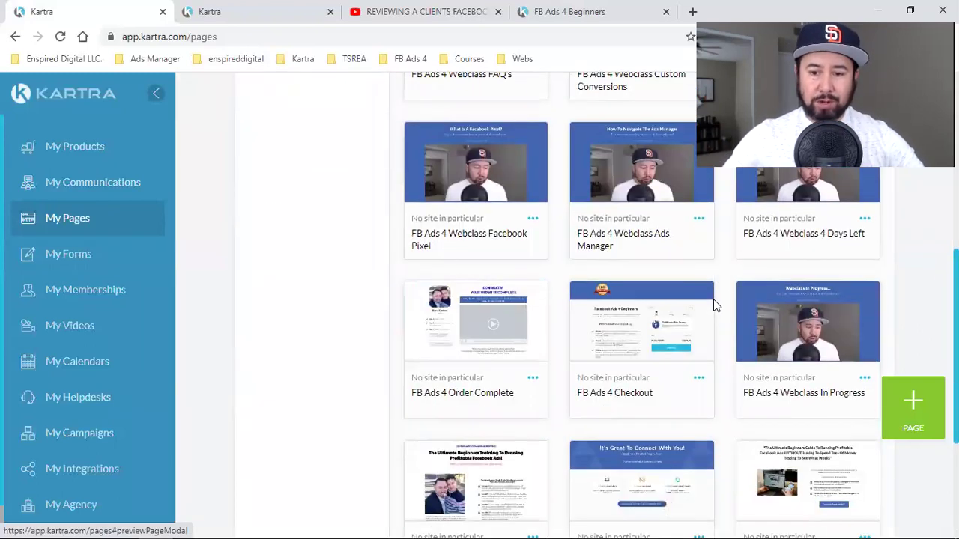
pyautogui.scroll(5, 684, 317)
pyautogui.scroll(3, 573, 290)
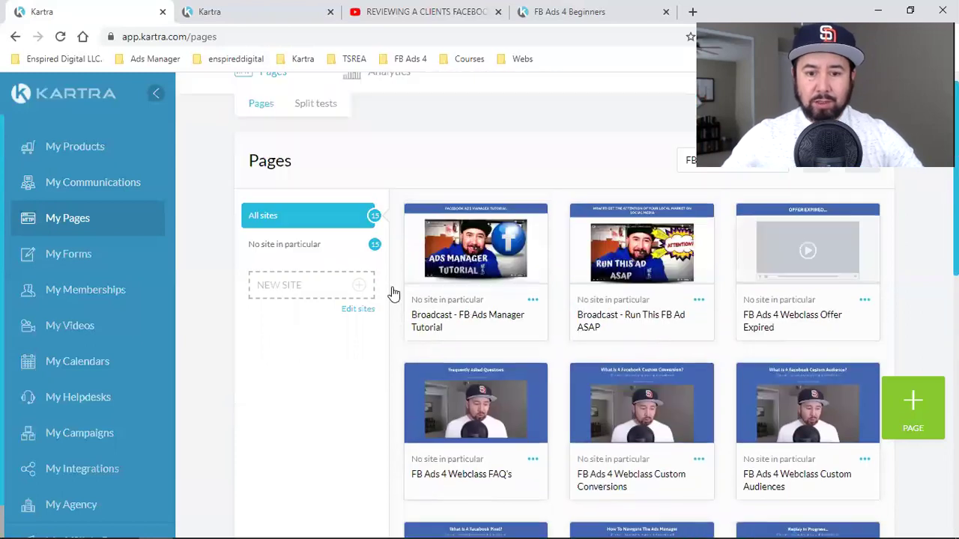
# - Highlight 'Broadcast' in the page titles, then open the FB Ads Manager Tutorial page's options
pyautogui.doubleClick(442, 326)
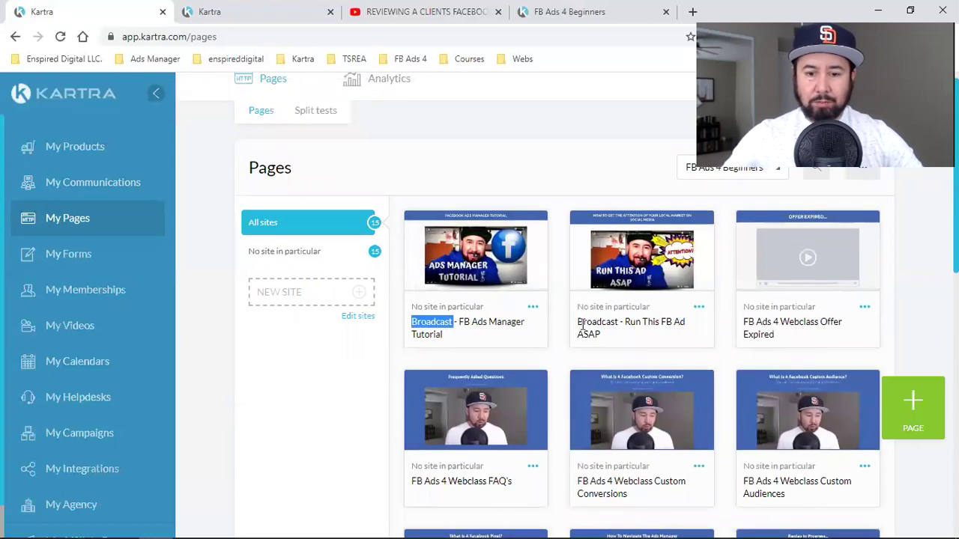
pyautogui.doubleClick(583, 326)
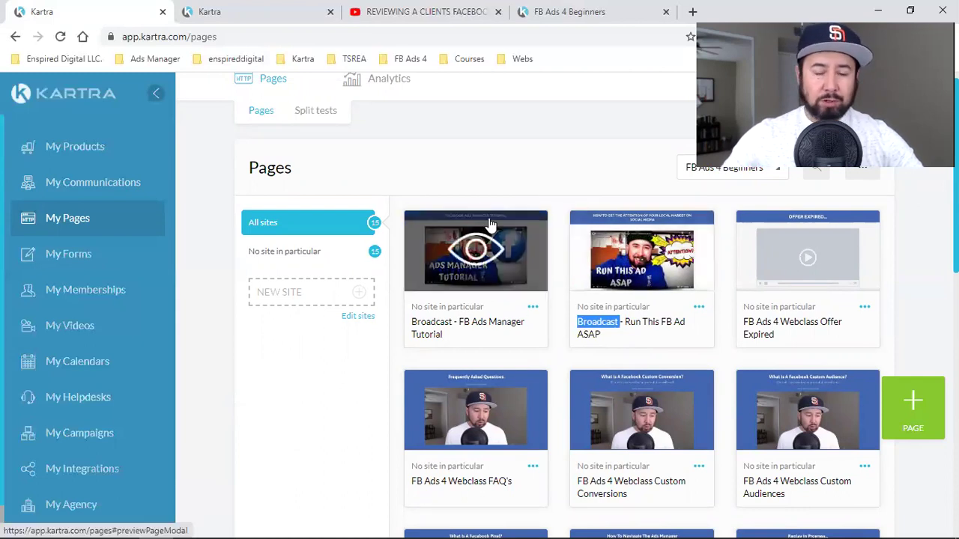
pyautogui.click(568, 188)
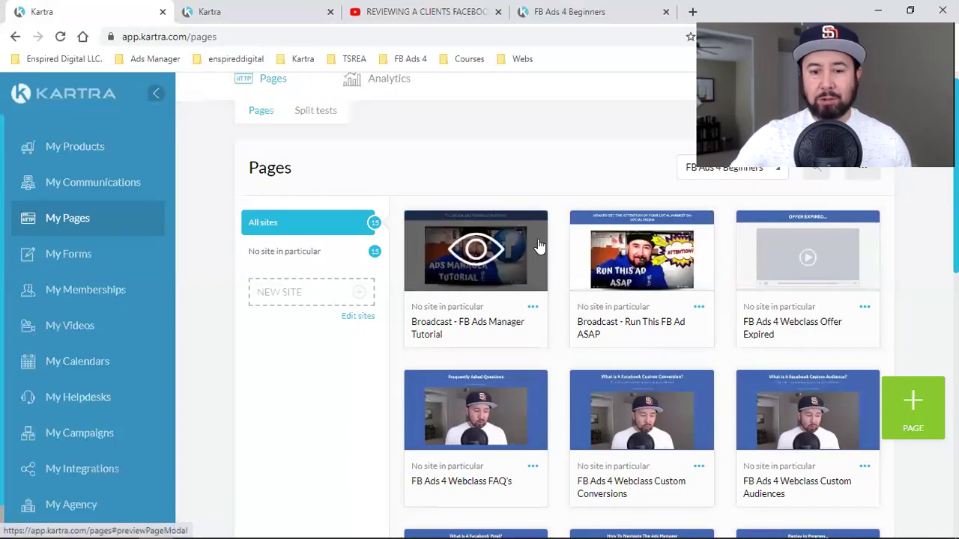
pyautogui.click(531, 308)
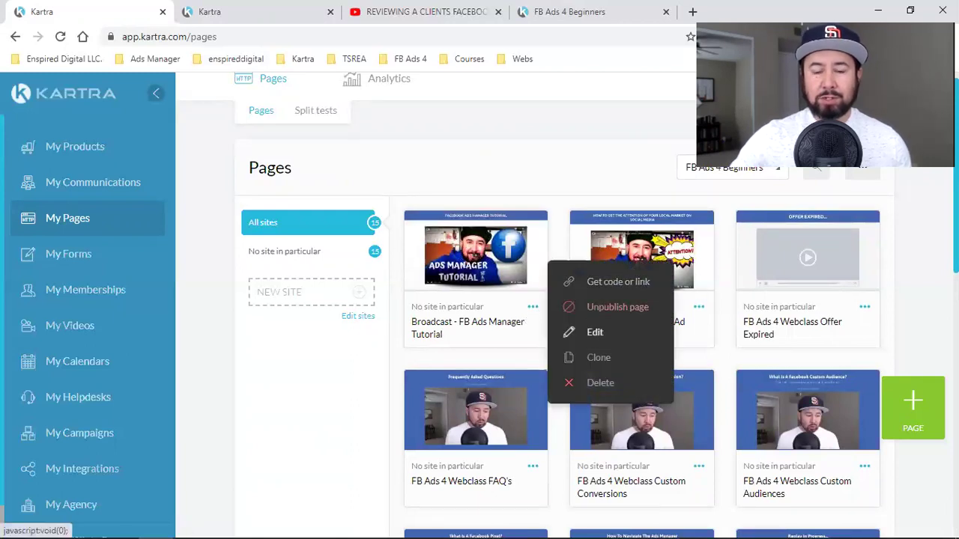
# - Open the Broadcast - FB Ads Manager Tutorial page in the page builder and start a new browser tab
pyautogui.click(595, 332)
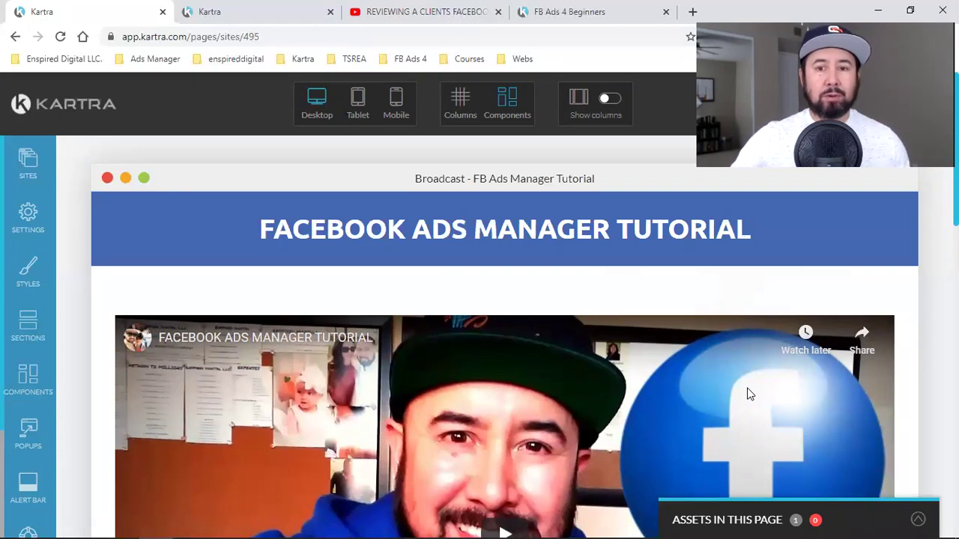
pyautogui.click(689, 12)
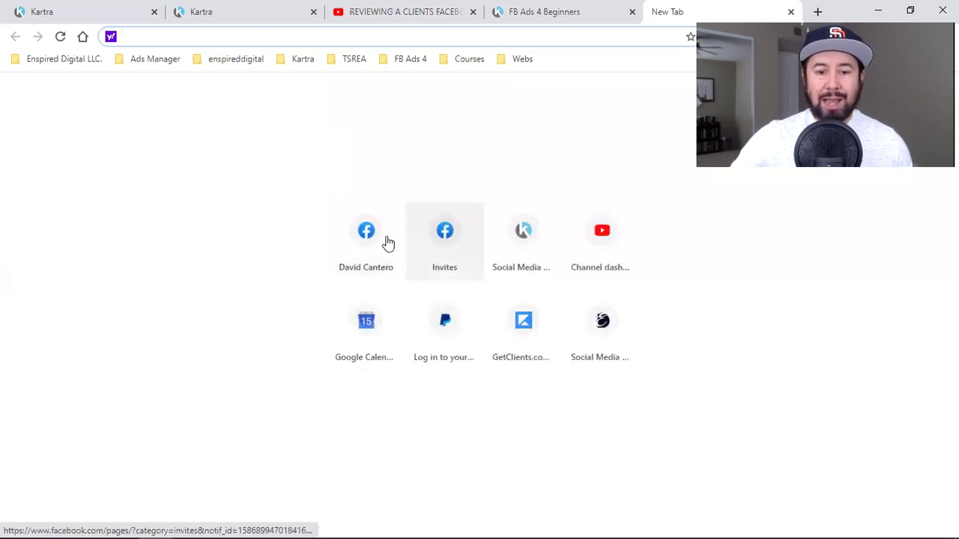
# - Browse the Facebook home feed down to a sponsored ad post, then return to the Kartra editor
pyautogui.click(365, 245)
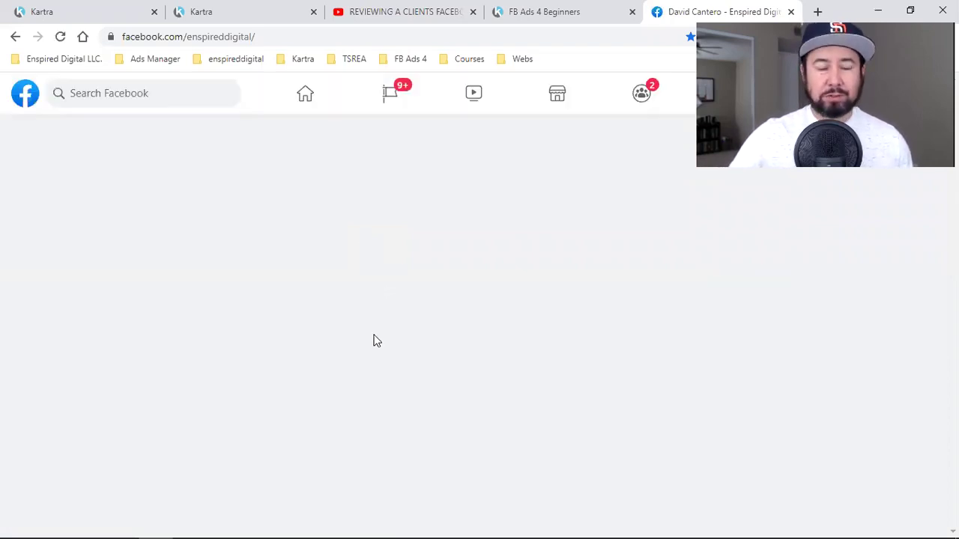
pyautogui.click(310, 96)
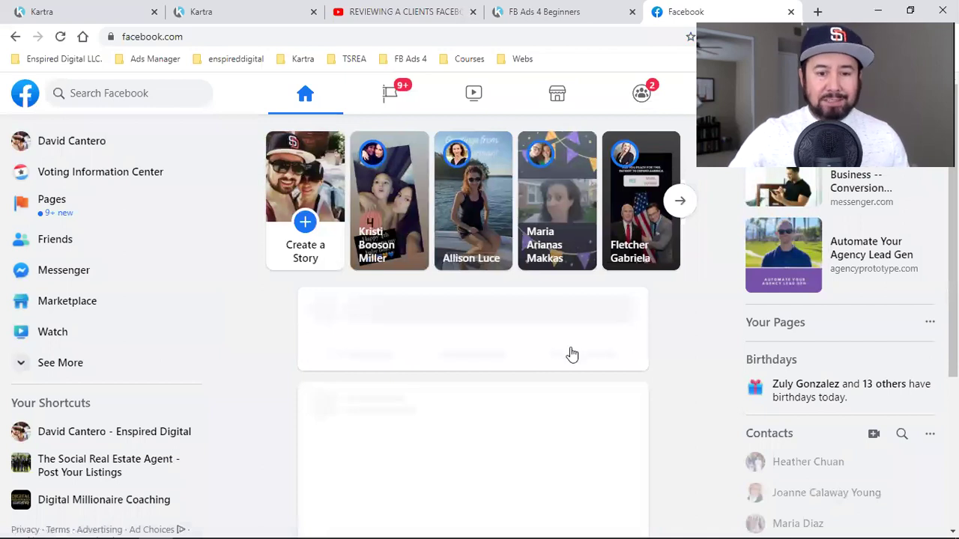
pyautogui.scroll(-6, 572, 354)
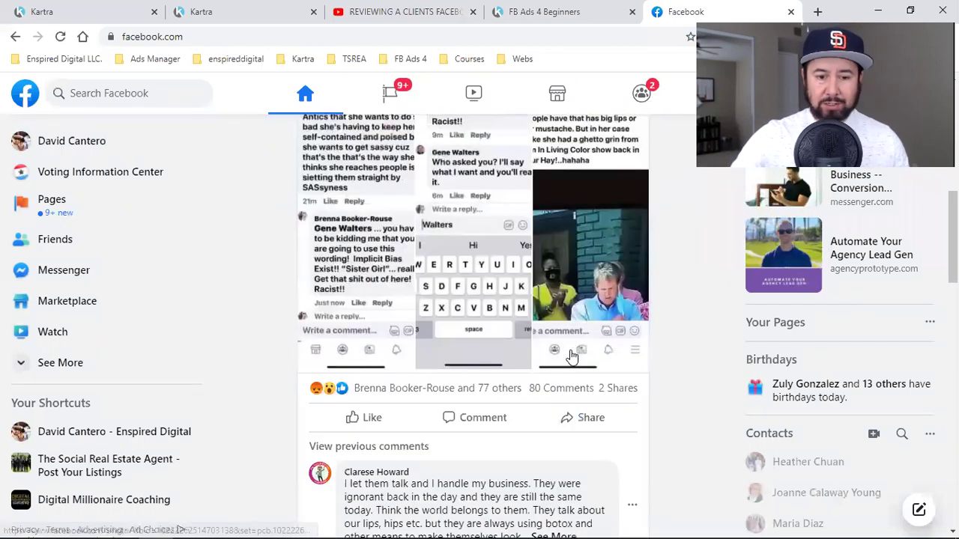
pyautogui.scroll(-6, 572, 356)
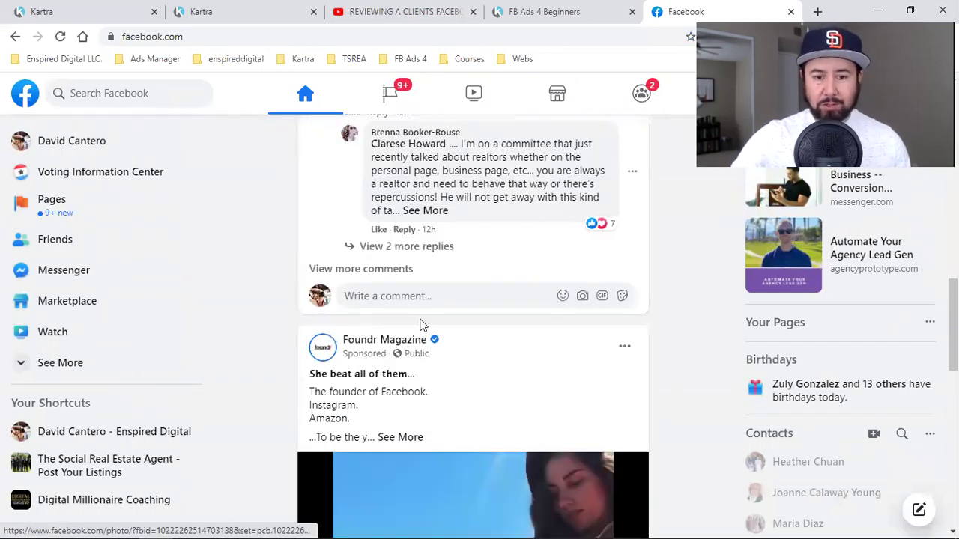
pyautogui.scroll(-1, 345, 291)
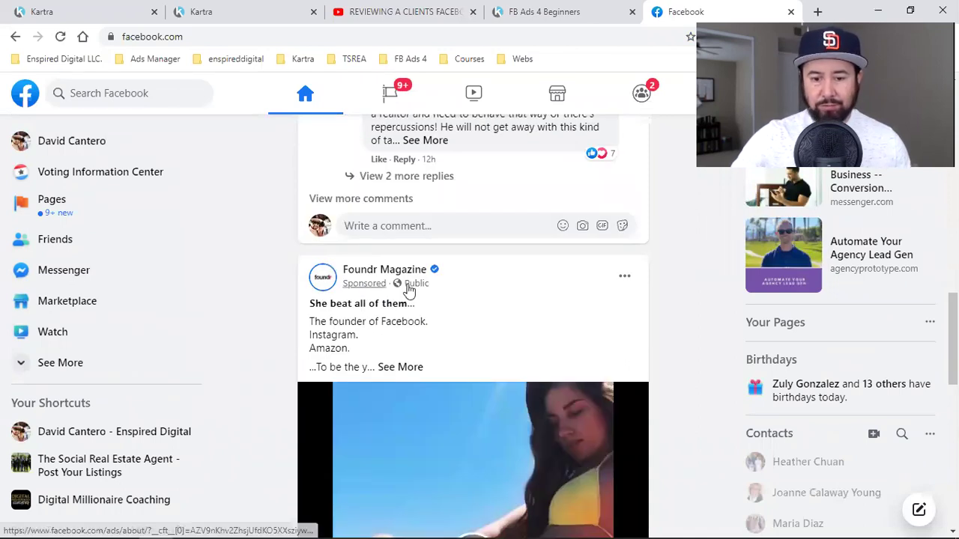
pyautogui.scroll(-2, 498, 336)
pyautogui.scroll(-4, 498, 334)
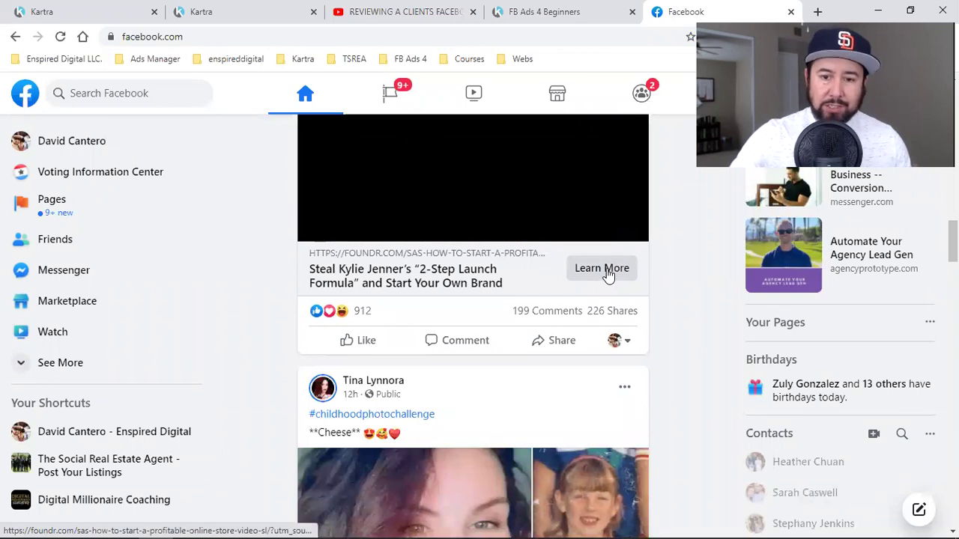
pyautogui.scroll(-1, 608, 276)
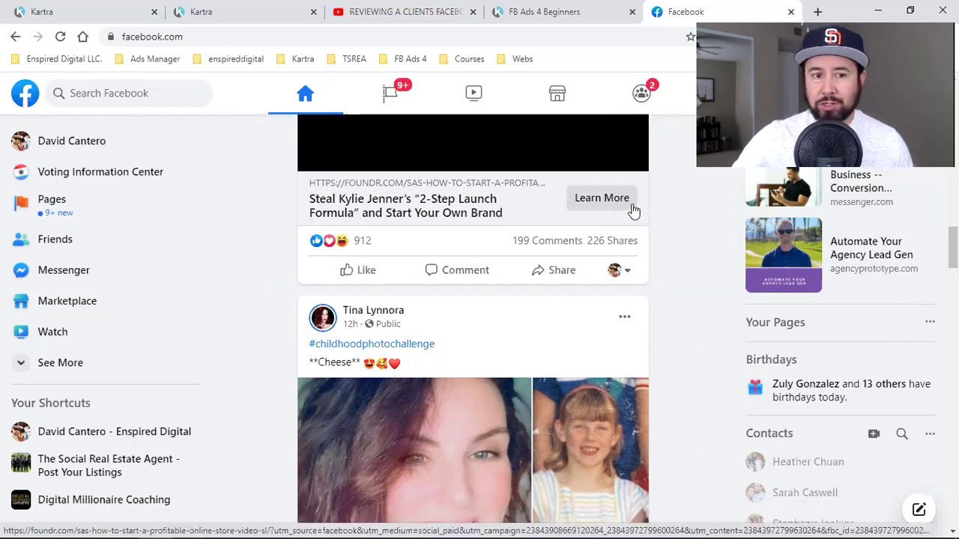
pyautogui.click(104, 6)
pyautogui.moveTo(295, 342)
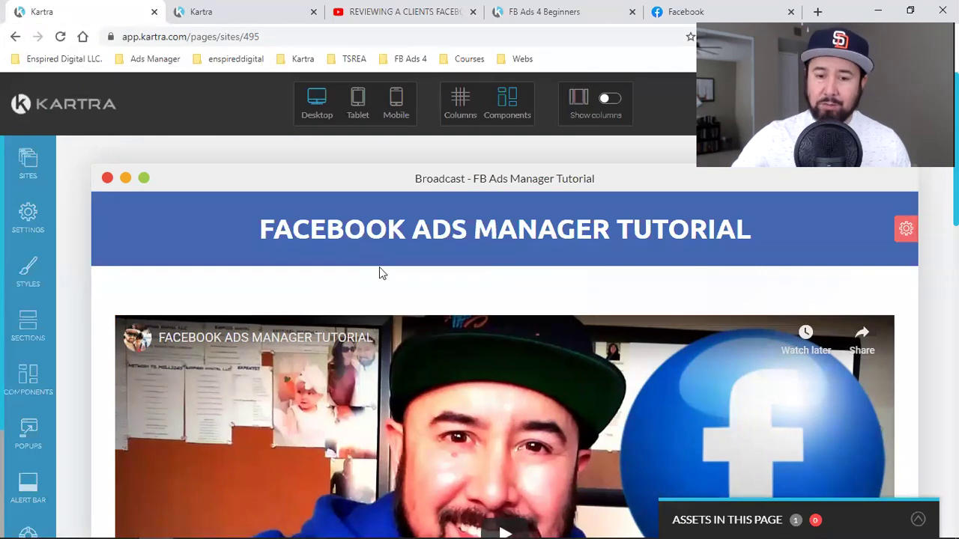
pyautogui.moveTo(409, 355)
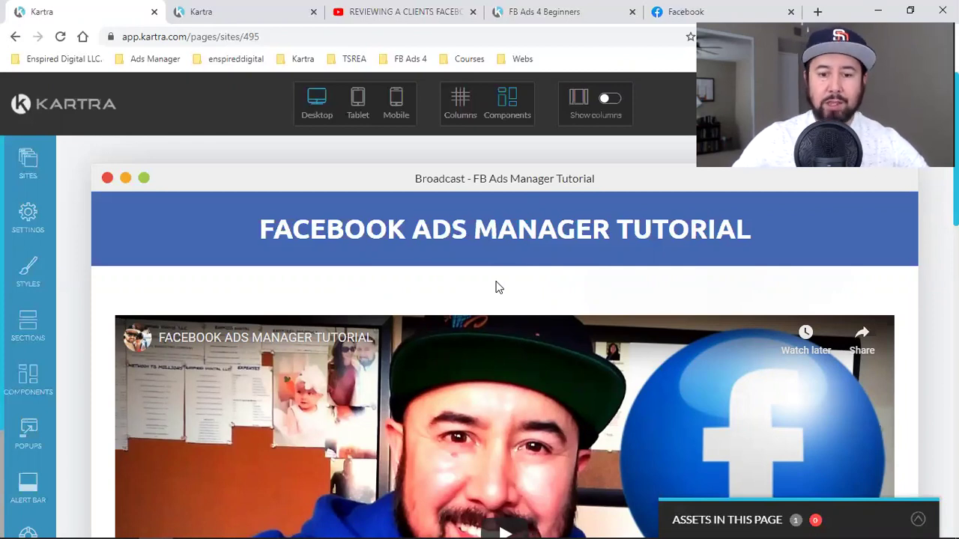
pyautogui.scroll(-1, 496, 283)
pyautogui.scroll(1, 496, 281)
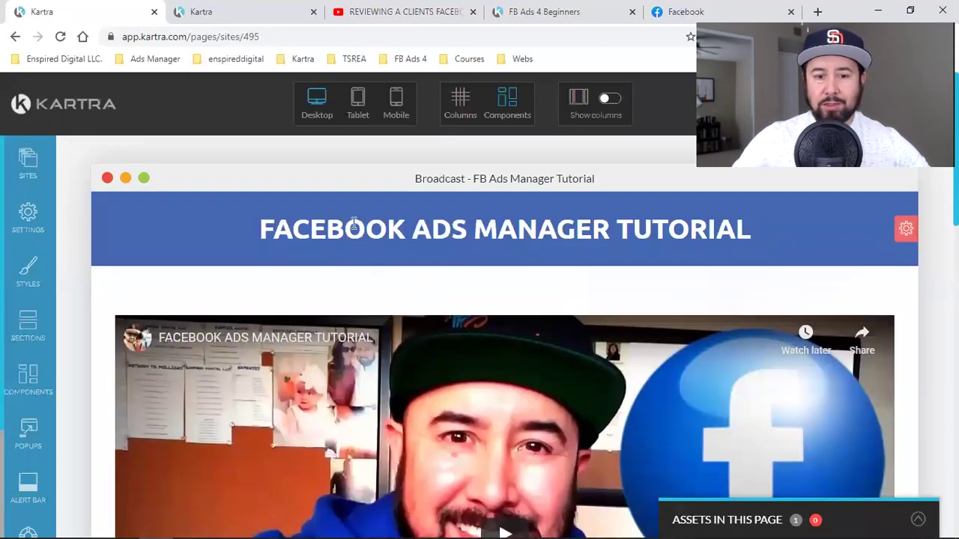
pyautogui.moveTo(545, 232)
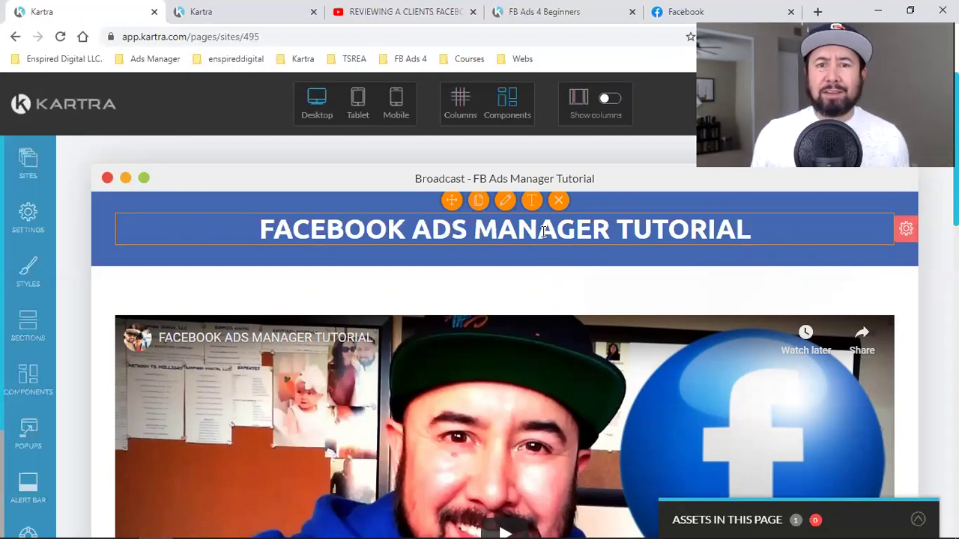
pyautogui.click(364, 10)
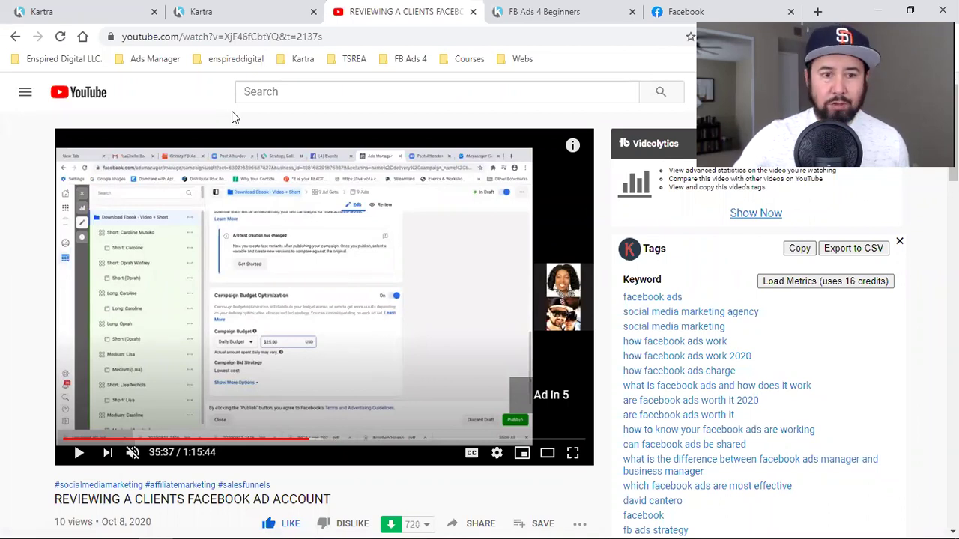
pyautogui.click(180, 5)
pyautogui.click(117, 6)
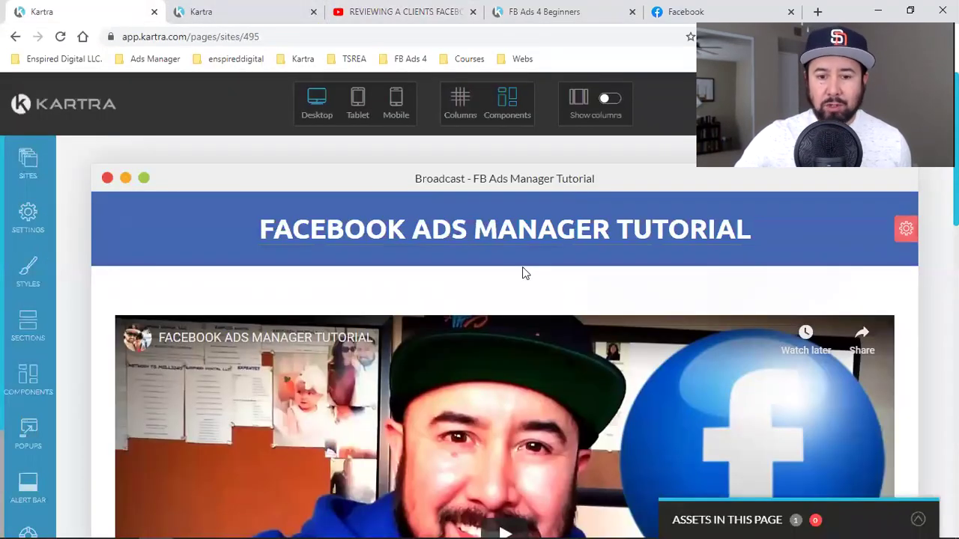
pyautogui.scroll(-5, 522, 266)
pyautogui.scroll(-5, 522, 272)
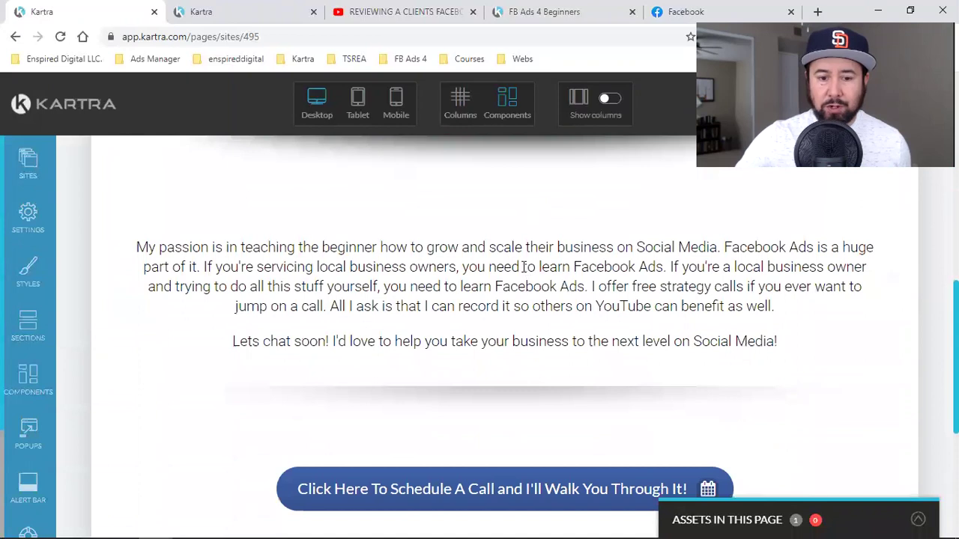
pyautogui.scroll(2, 447, 357)
pyautogui.scroll(-5, 471, 360)
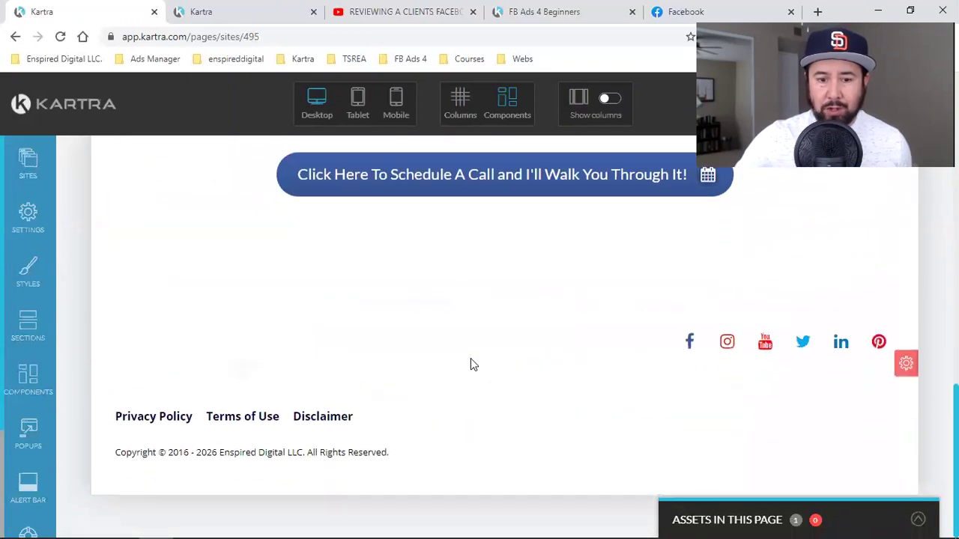
pyautogui.scroll(2, 464, 363)
pyautogui.scroll(-2, 497, 353)
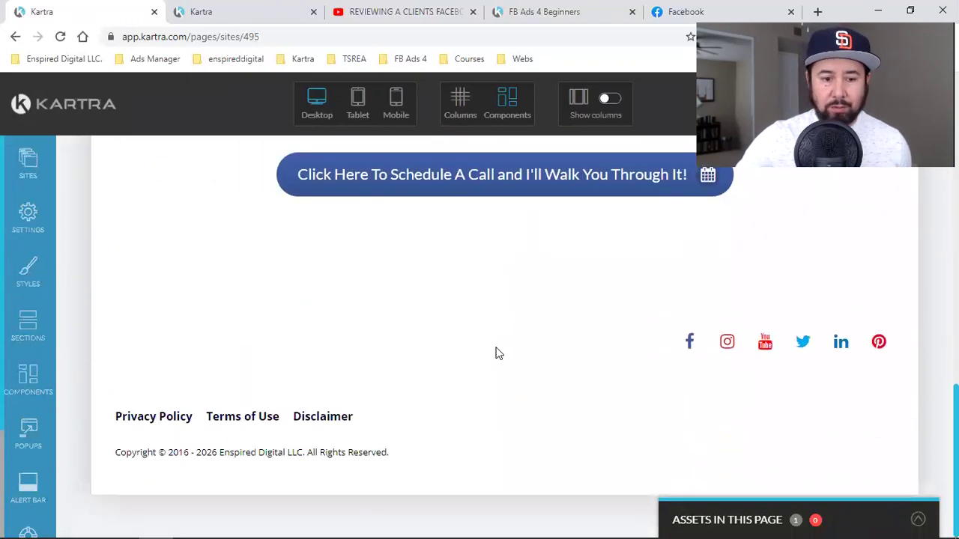
pyautogui.scroll(2, 522, 385)
pyautogui.scroll(4, 554, 336)
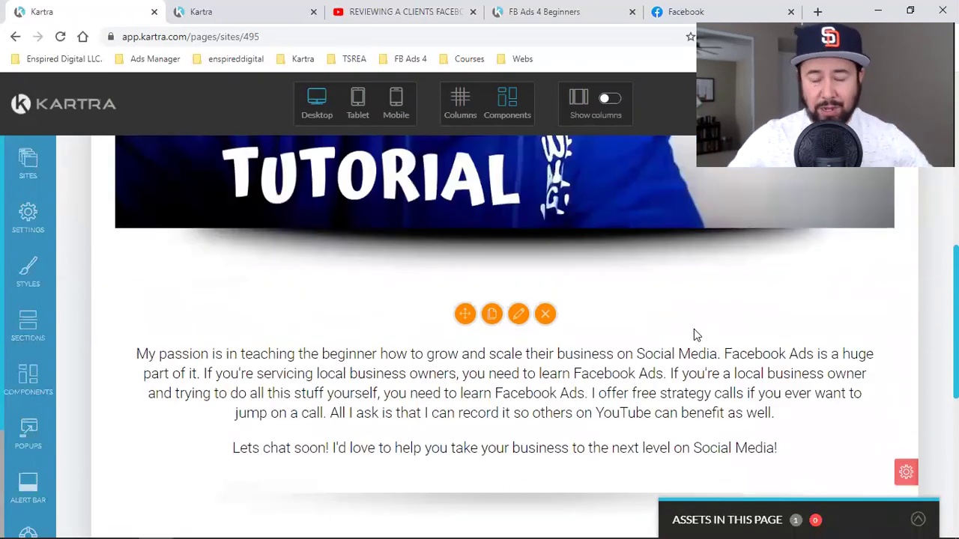
pyautogui.scroll(4, 700, 331)
pyautogui.scroll(2, 541, 256)
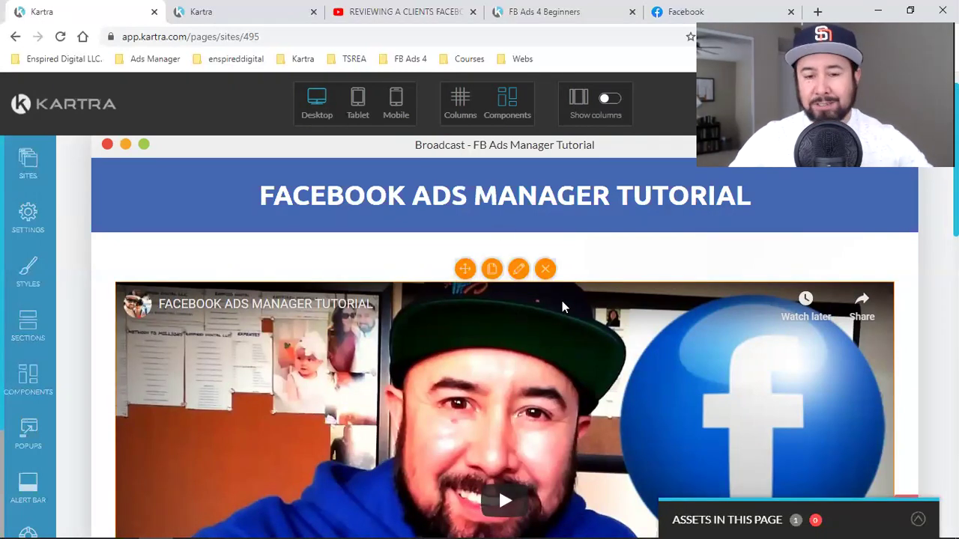
pyautogui.scroll(-6, 564, 308)
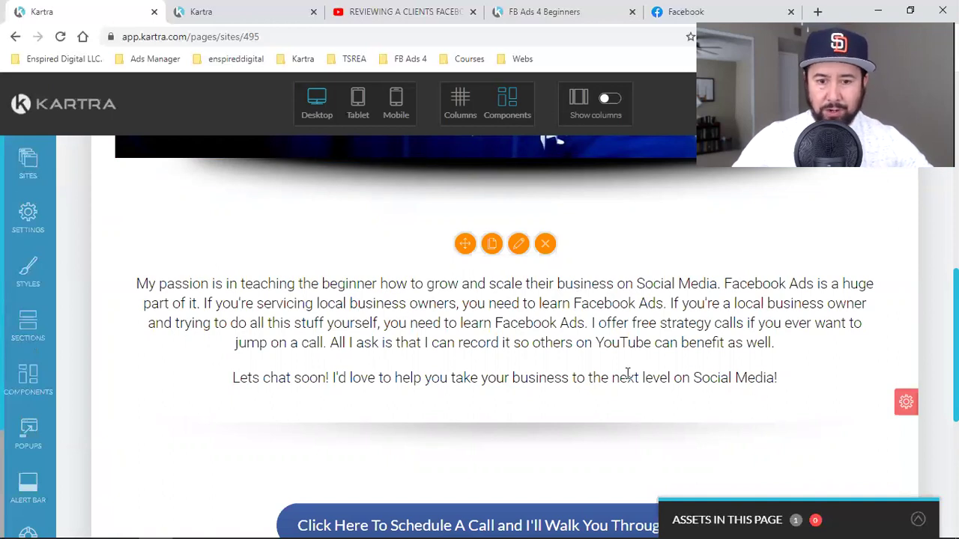
pyautogui.scroll(8, 498, 347)
pyautogui.scroll(-5, 543, 334)
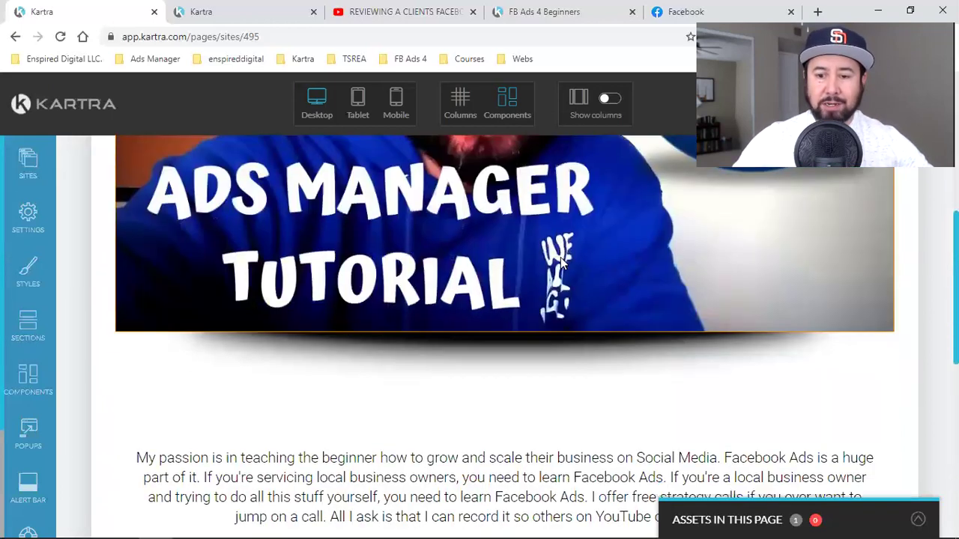
pyautogui.scroll(-2, 560, 261)
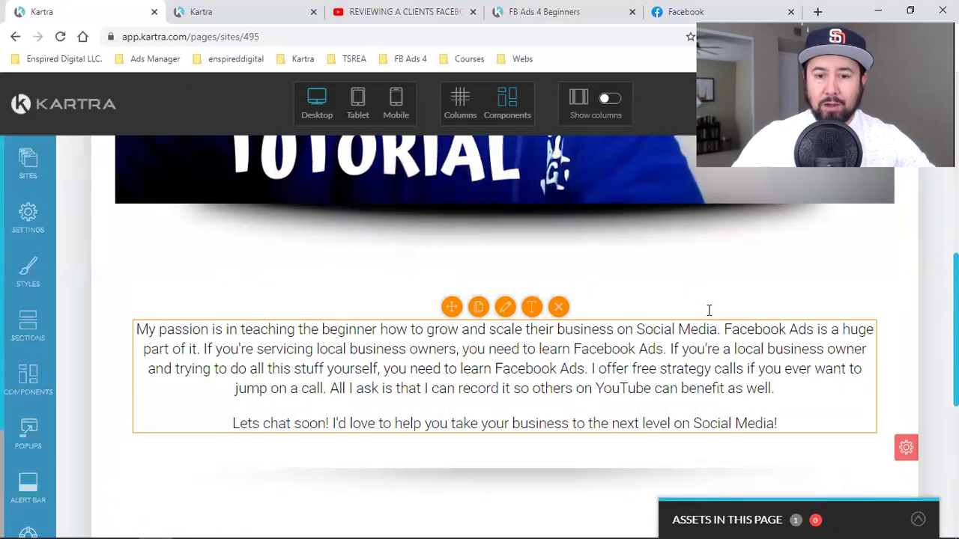
pyautogui.scroll(7, 447, 256)
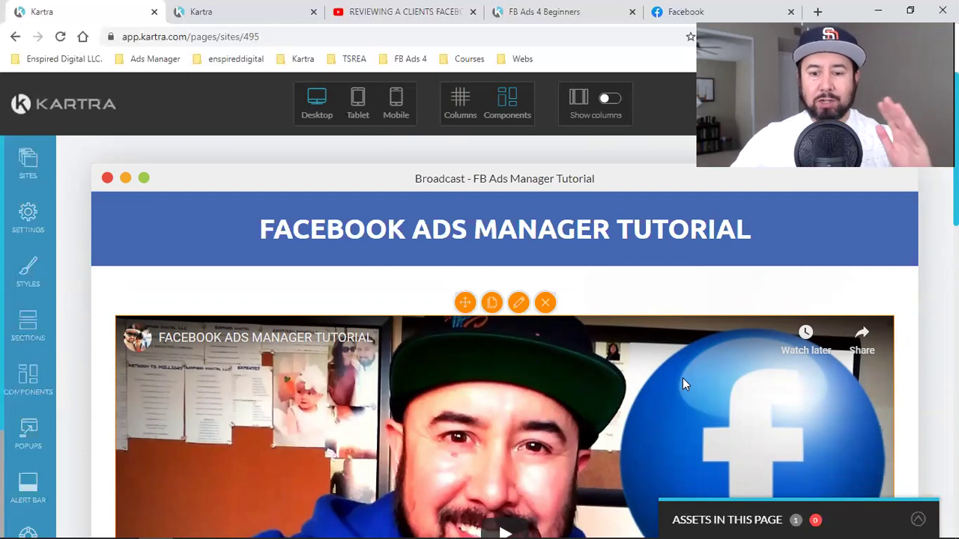
pyautogui.click(404, 11)
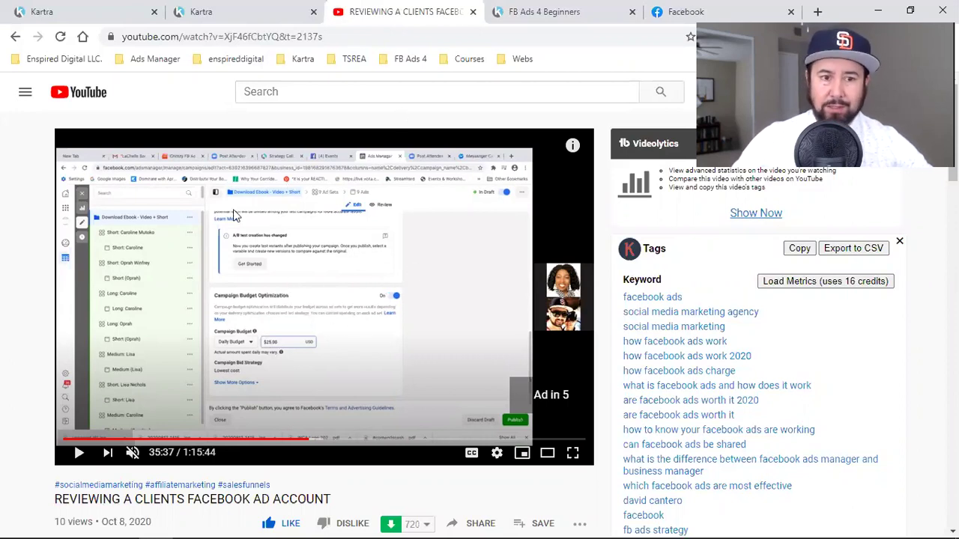
pyautogui.click(82, 8)
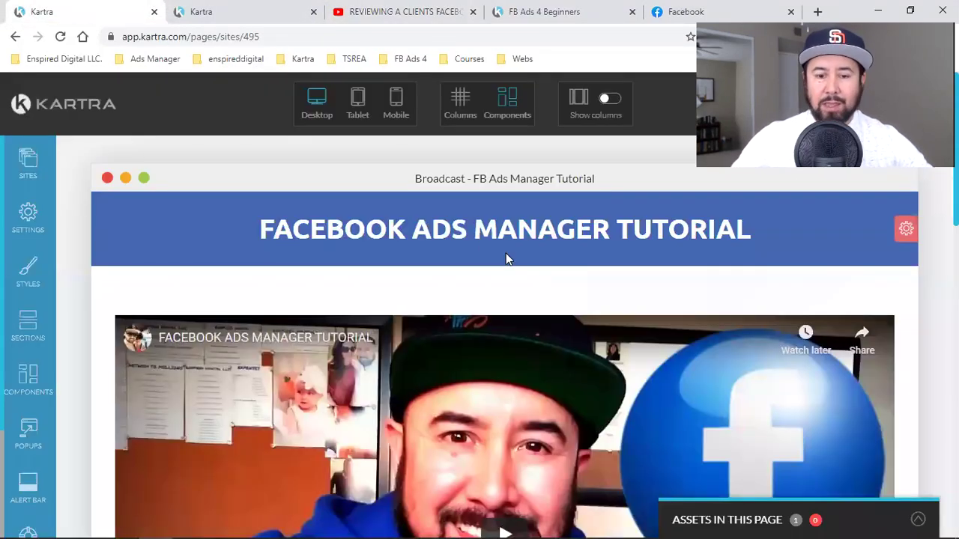
pyautogui.scroll(-7, 505, 259)
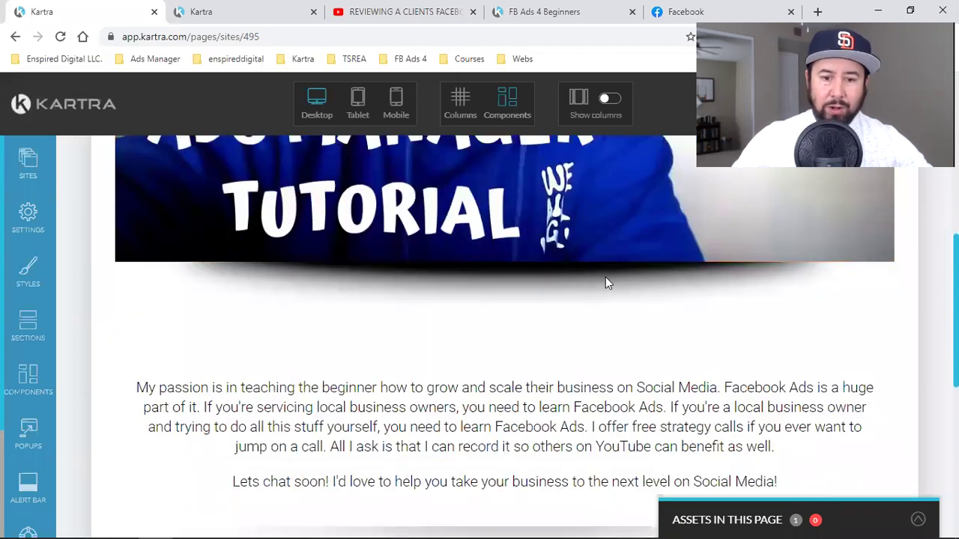
pyautogui.scroll(6, 606, 283)
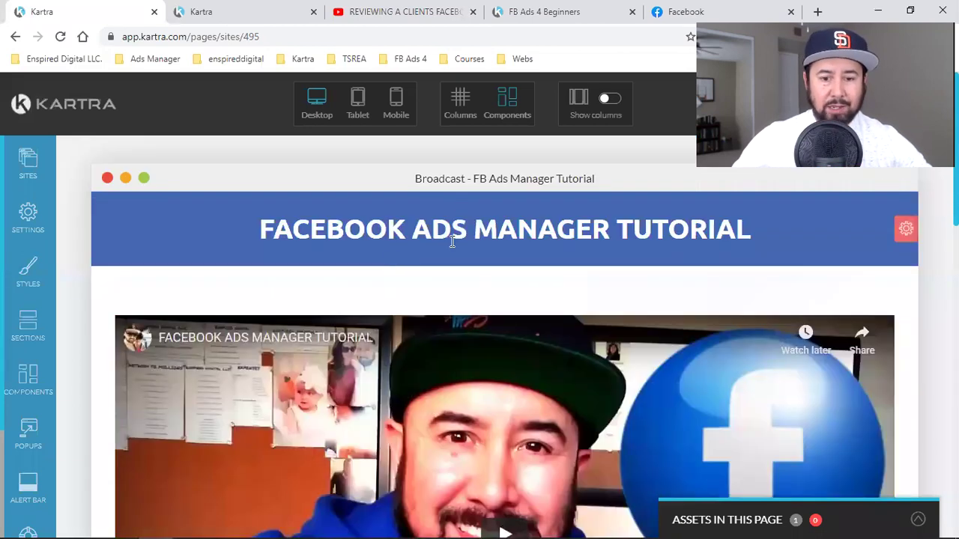
pyautogui.scroll(-7, 452, 242)
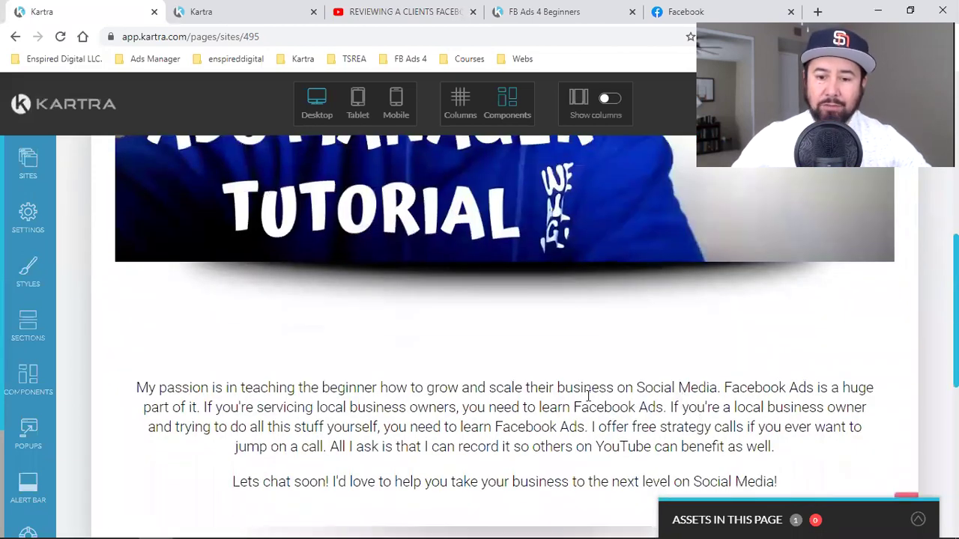
pyautogui.scroll(-4, 588, 397)
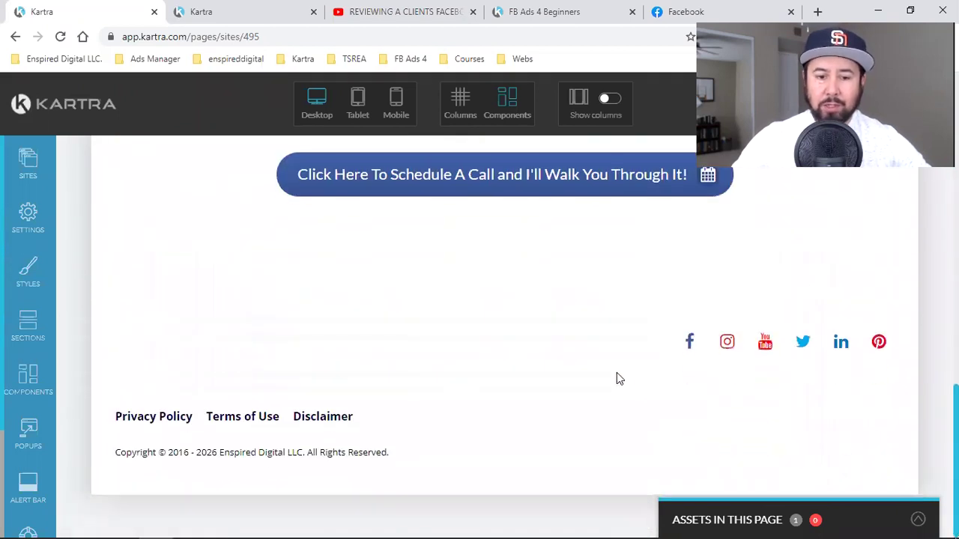
pyautogui.scroll(5, 617, 378)
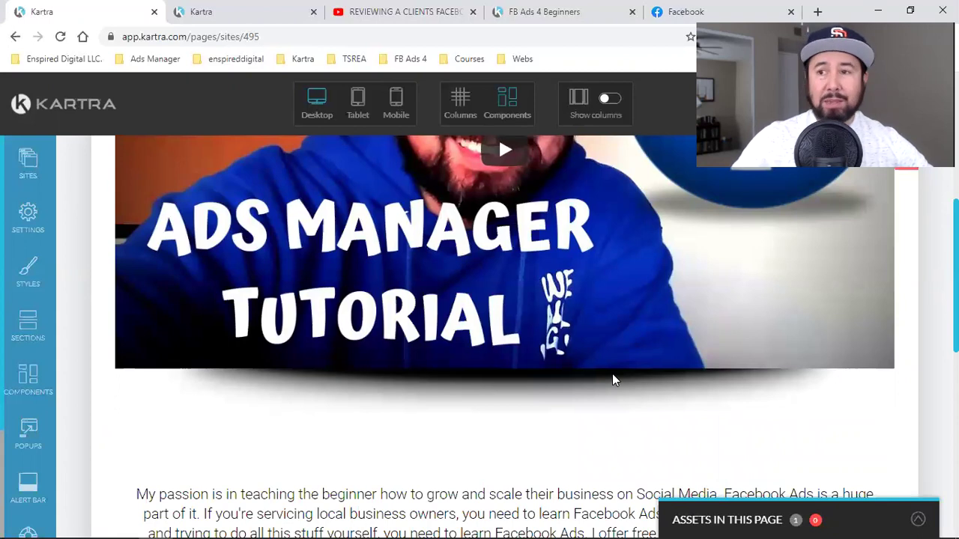
pyautogui.scroll(-3, 612, 381)
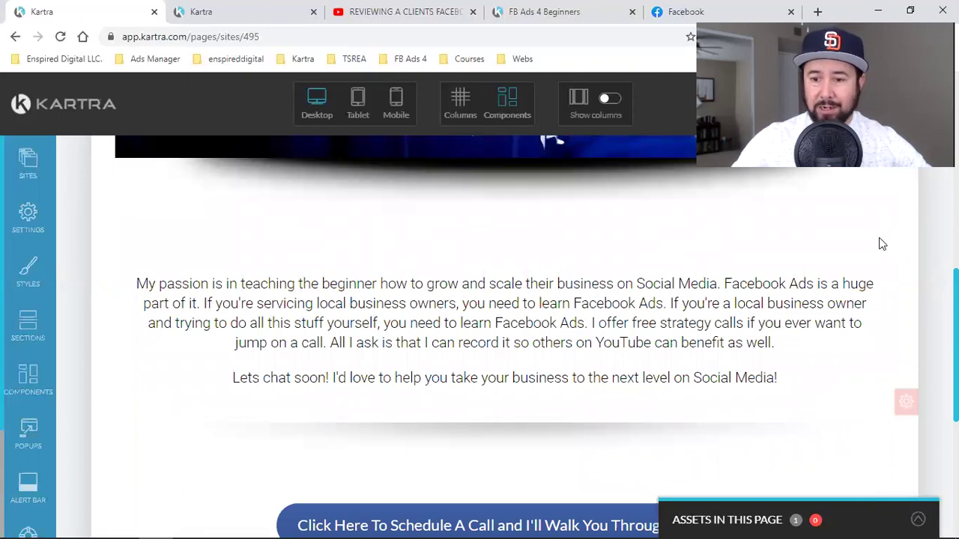
pyautogui.scroll(1, 881, 252)
pyautogui.scroll(-2, 899, 307)
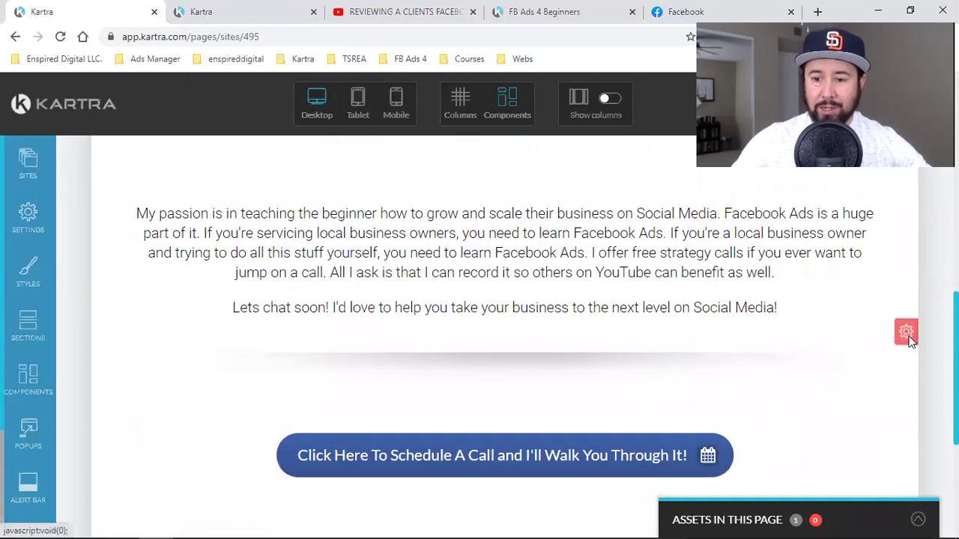
# - Delay the intro text section by 600 seconds after landing, on first visit only
pyautogui.moveTo(905, 334)
pyautogui.click(902, 390)
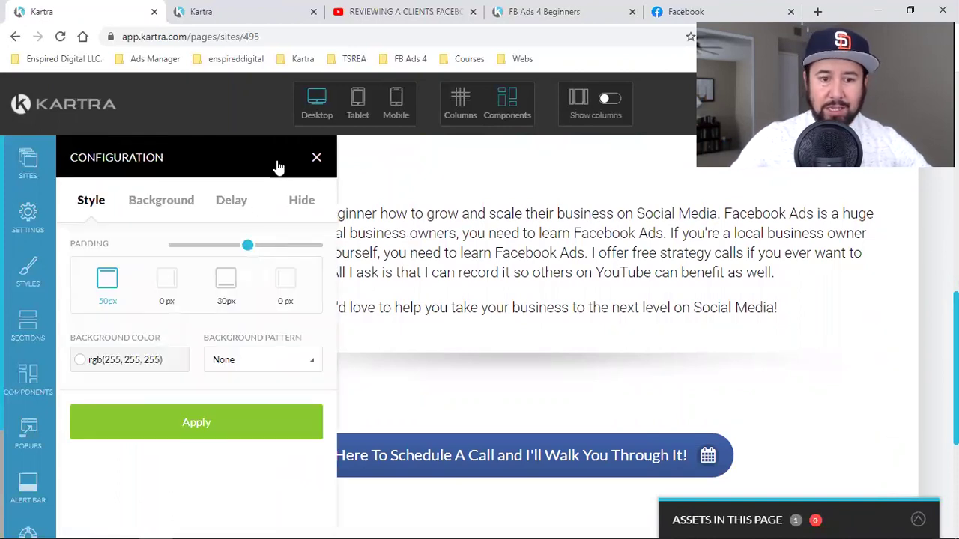
pyautogui.click(233, 202)
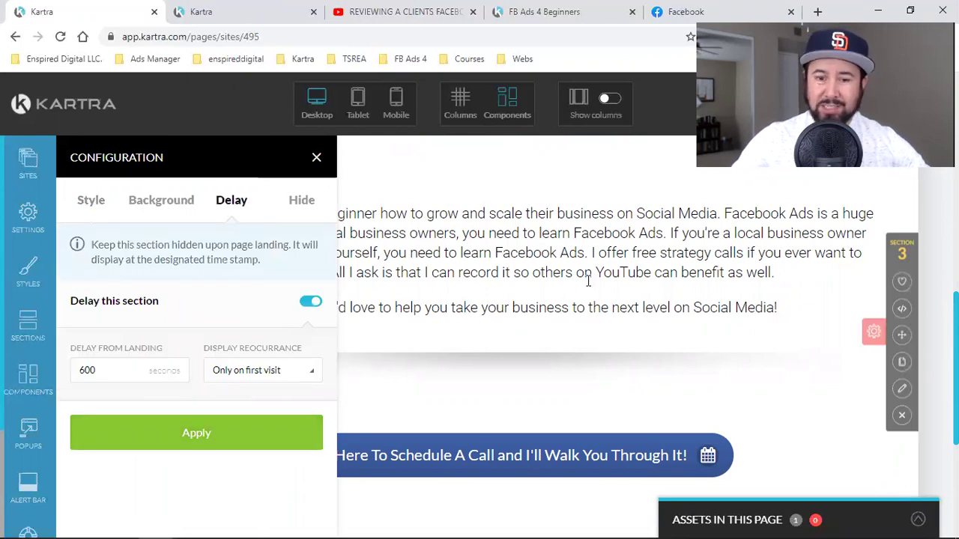
pyautogui.click(317, 158)
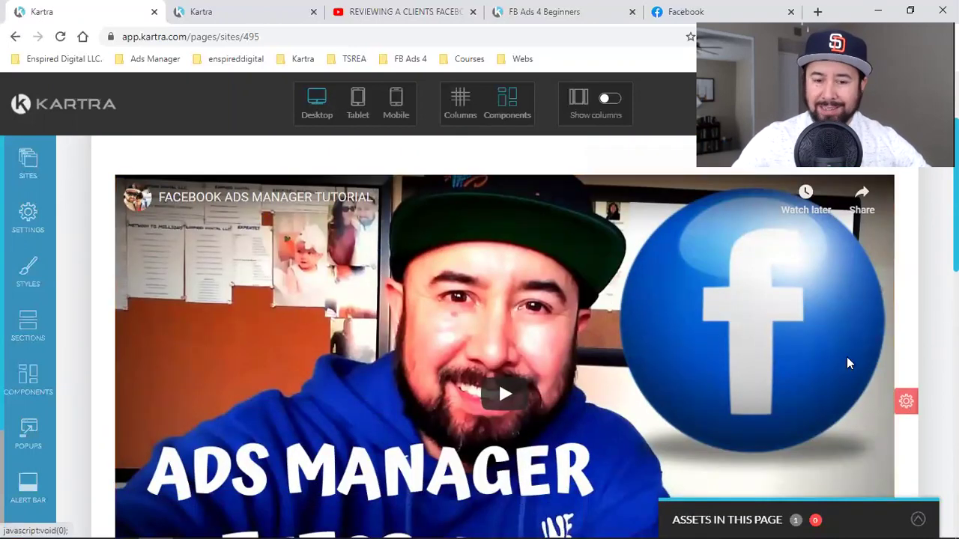
pyautogui.scroll(-2, 573, 311)
pyautogui.scroll(-4, 586, 297)
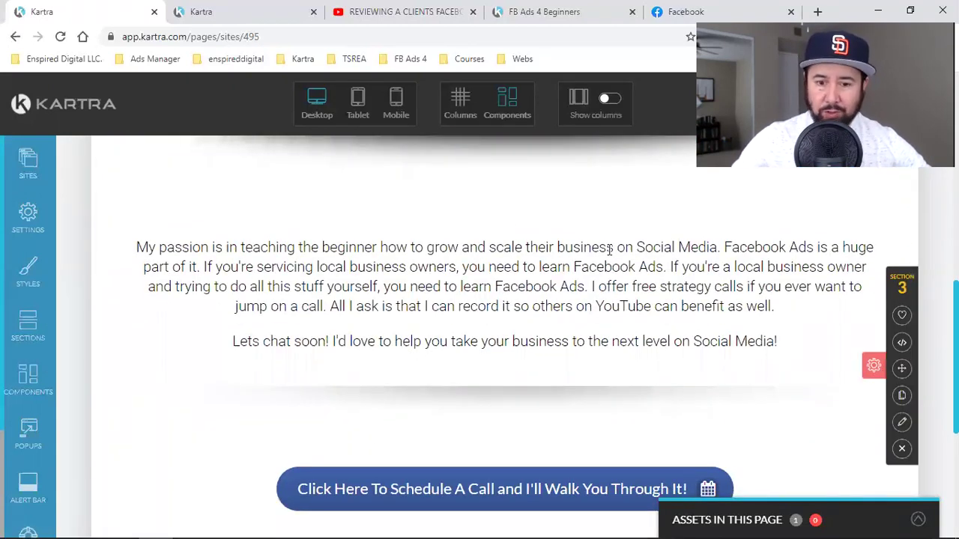
pyautogui.scroll(-2, 474, 339)
pyautogui.scroll(-2, 909, 367)
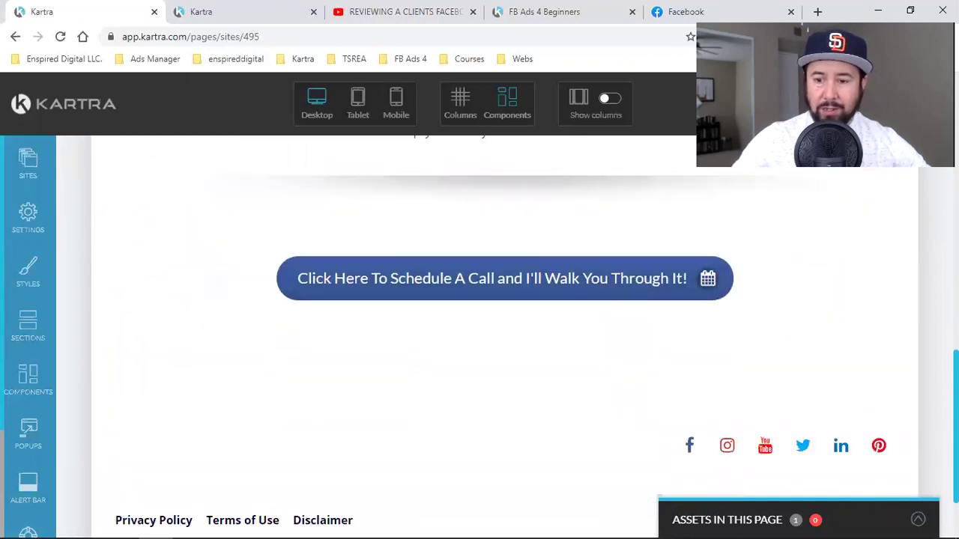
pyautogui.scroll(-1, 923, 354)
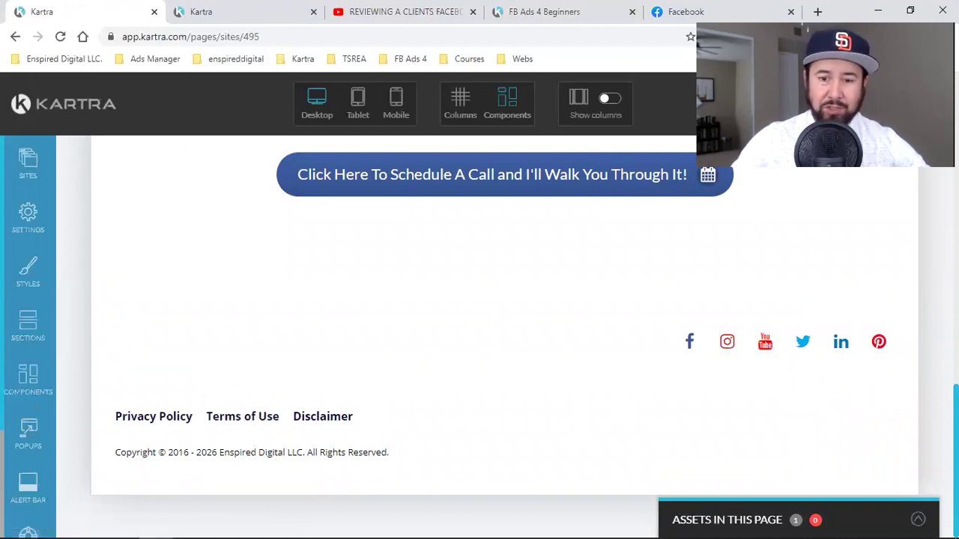
pyautogui.scroll(2, 858, 385)
pyautogui.scroll(2, 764, 368)
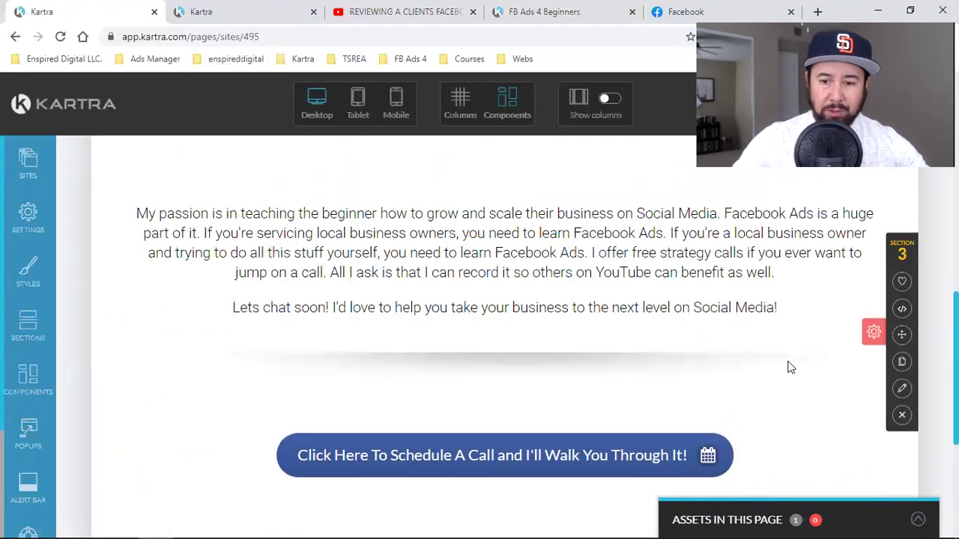
pyautogui.scroll(1, 790, 367)
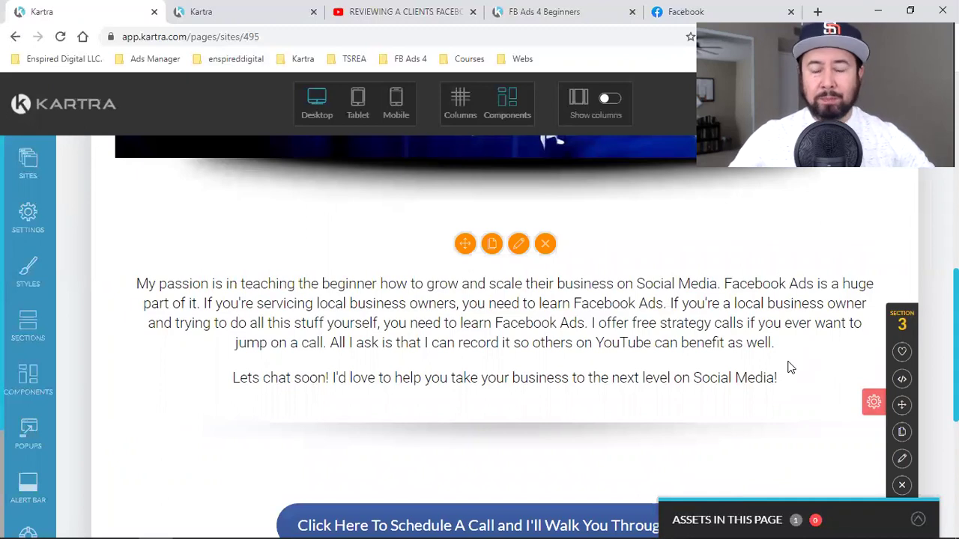
pyautogui.scroll(-5, 854, 252)
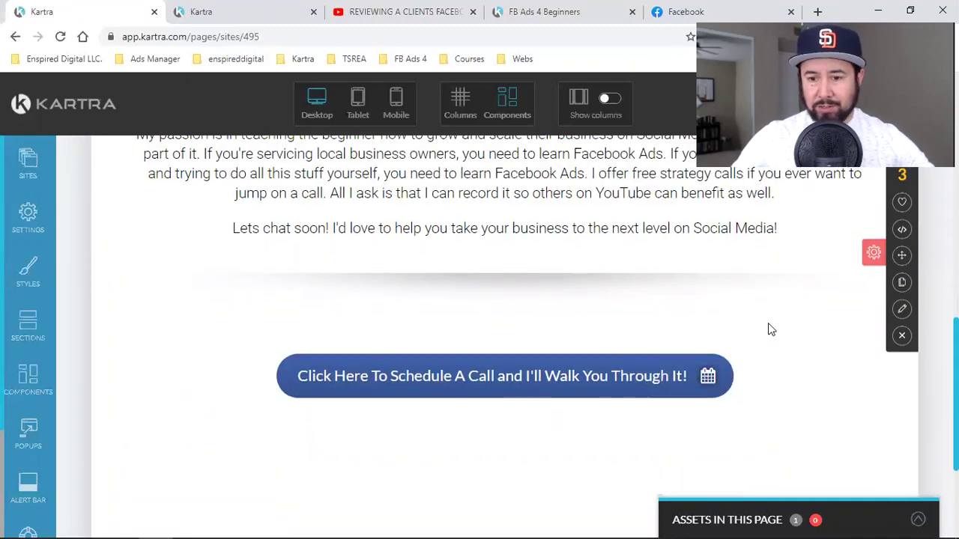
pyautogui.scroll(7, 912, 329)
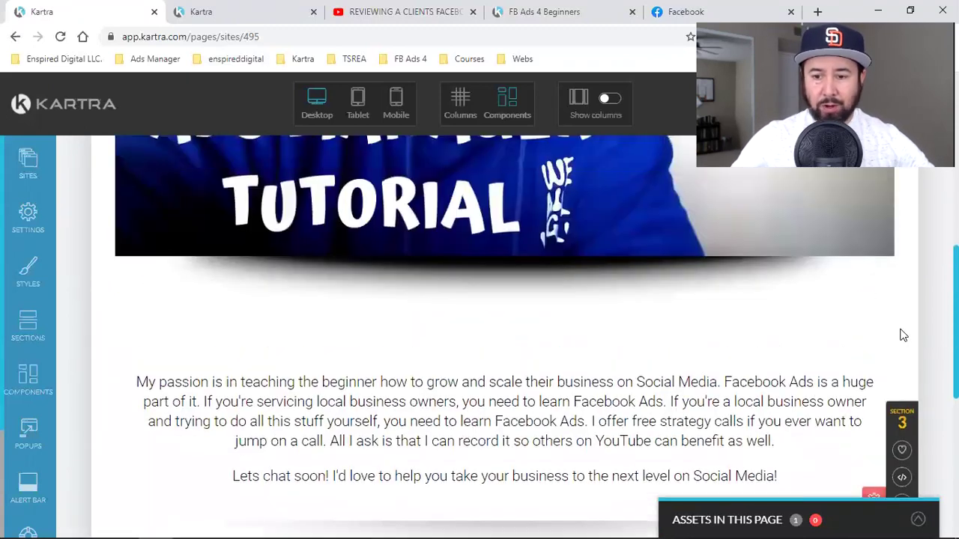
pyautogui.scroll(-3, 906, 290)
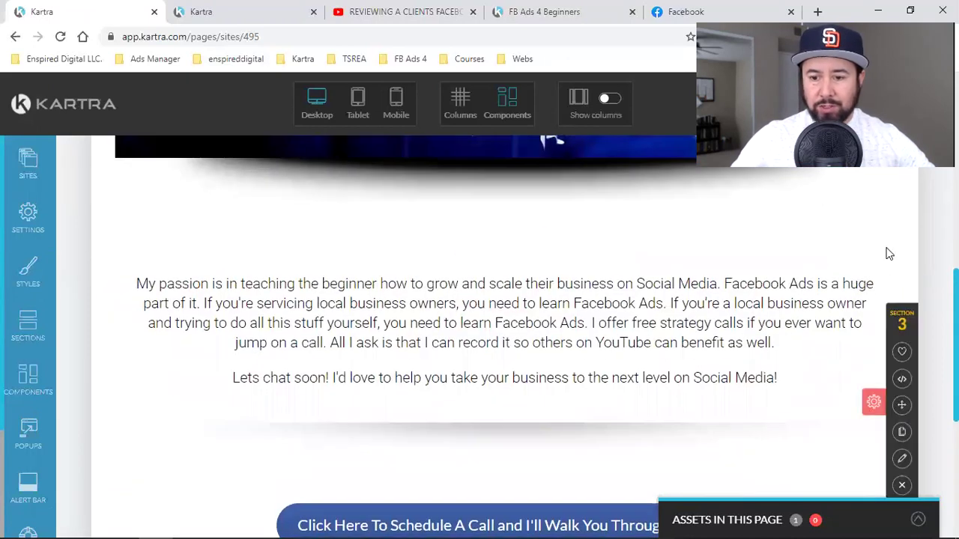
pyautogui.scroll(-2, 888, 262)
pyautogui.scroll(-3, 887, 270)
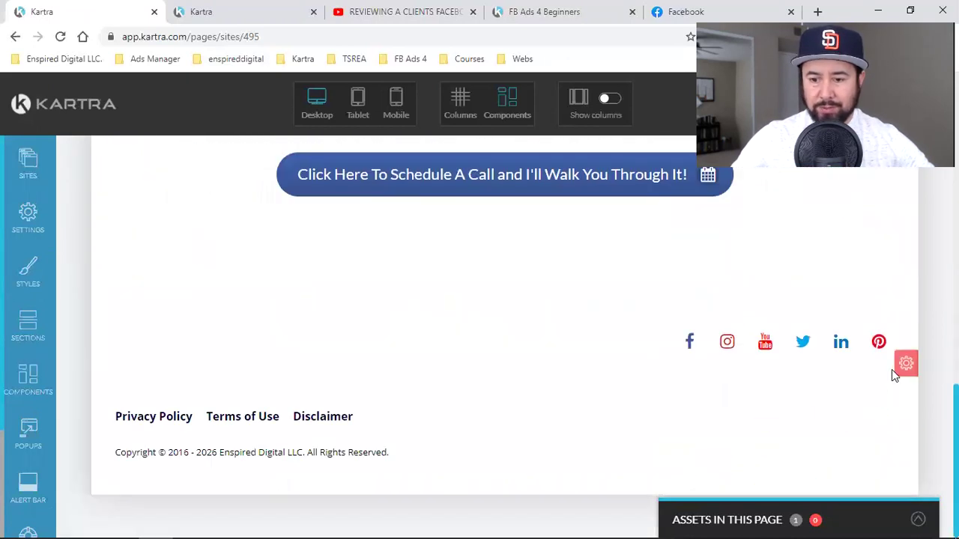
pyautogui.scroll(6, 908, 360)
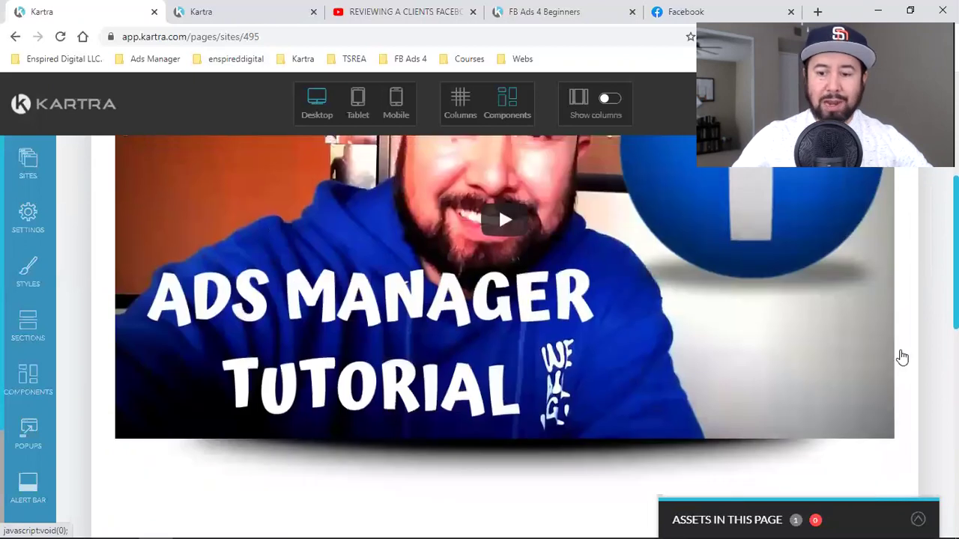
pyautogui.scroll(-2, 873, 351)
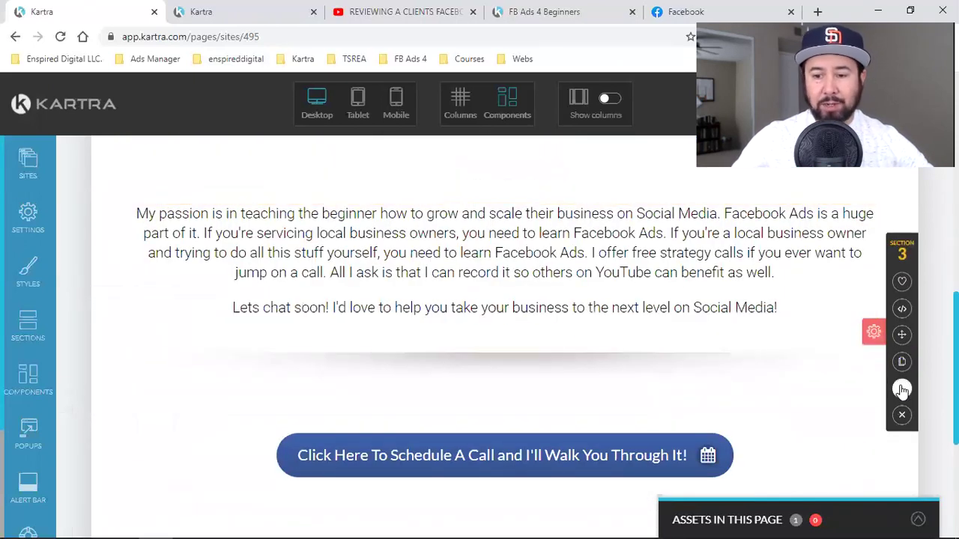
pyautogui.click(873, 332)
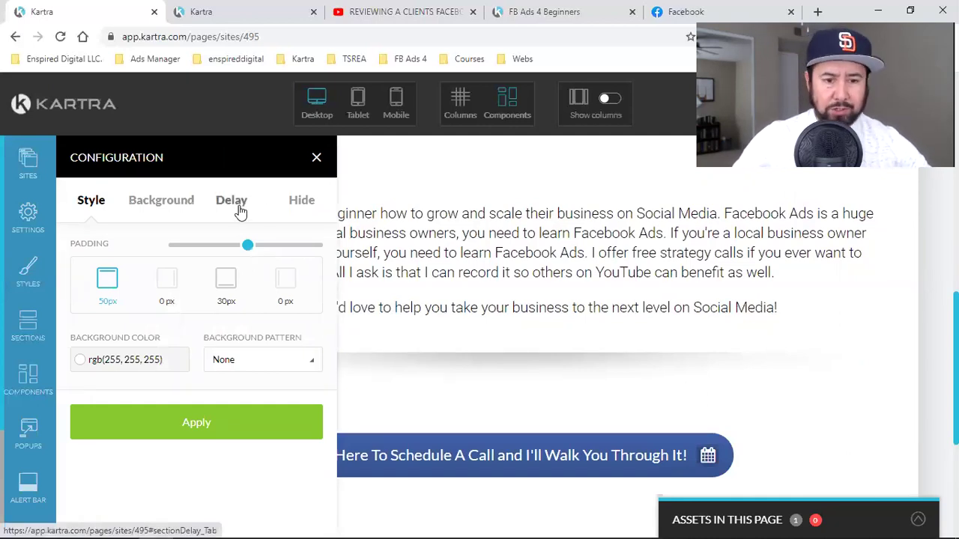
pyautogui.click(237, 204)
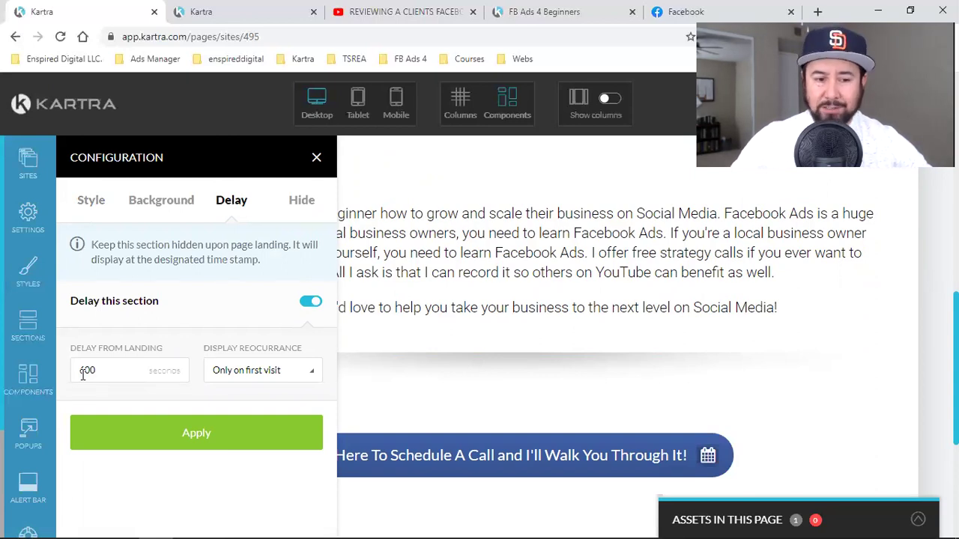
pyautogui.click(316, 158)
pyautogui.scroll(5, 528, 329)
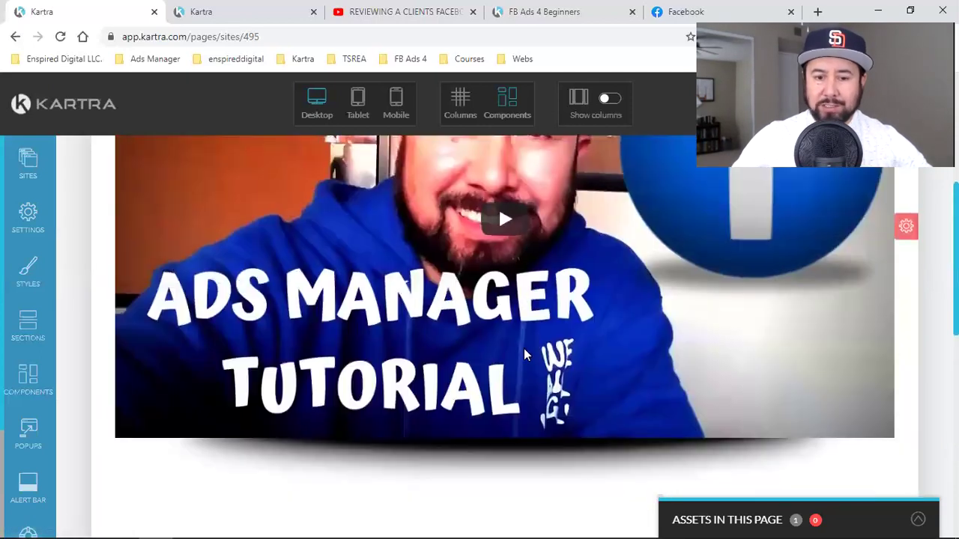
pyautogui.scroll(1, 524, 352)
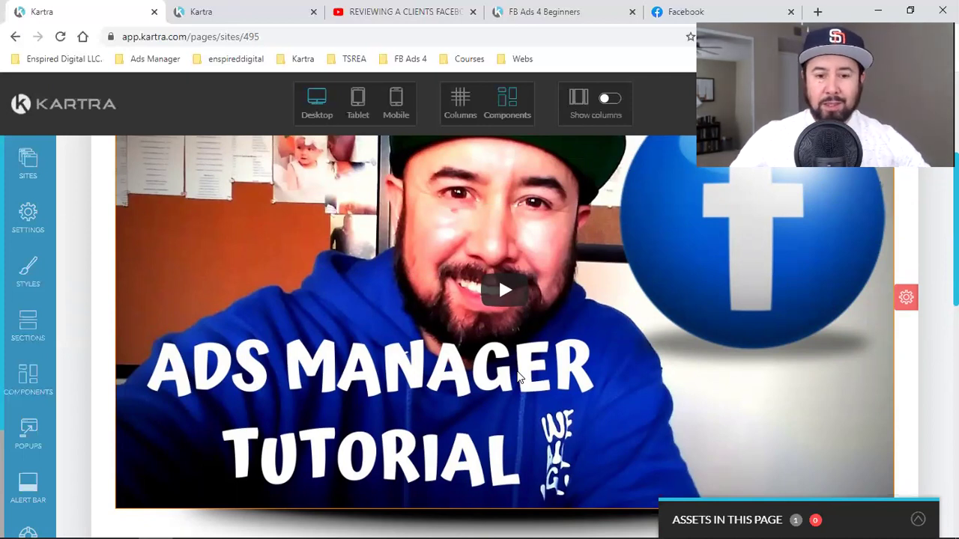
pyautogui.scroll(-4, 520, 377)
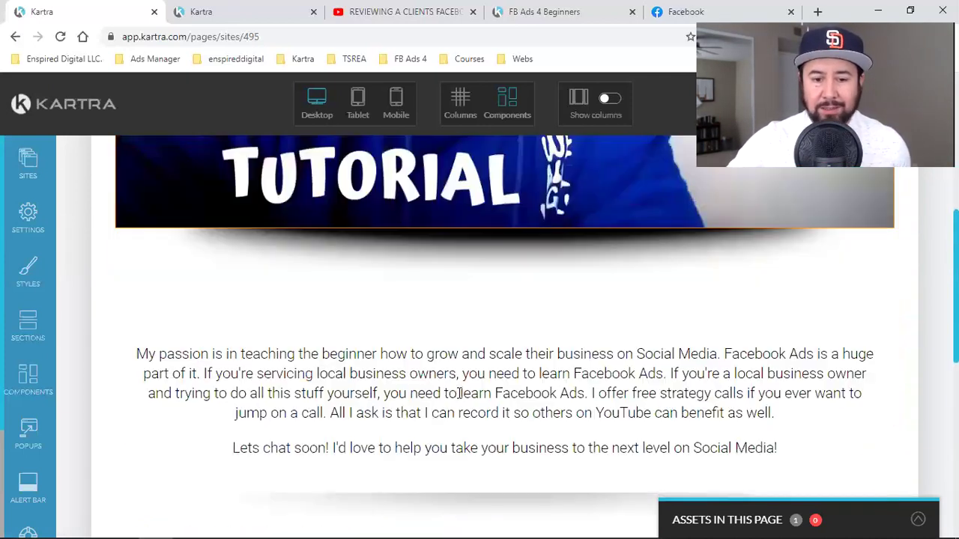
pyautogui.scroll(-3, 460, 395)
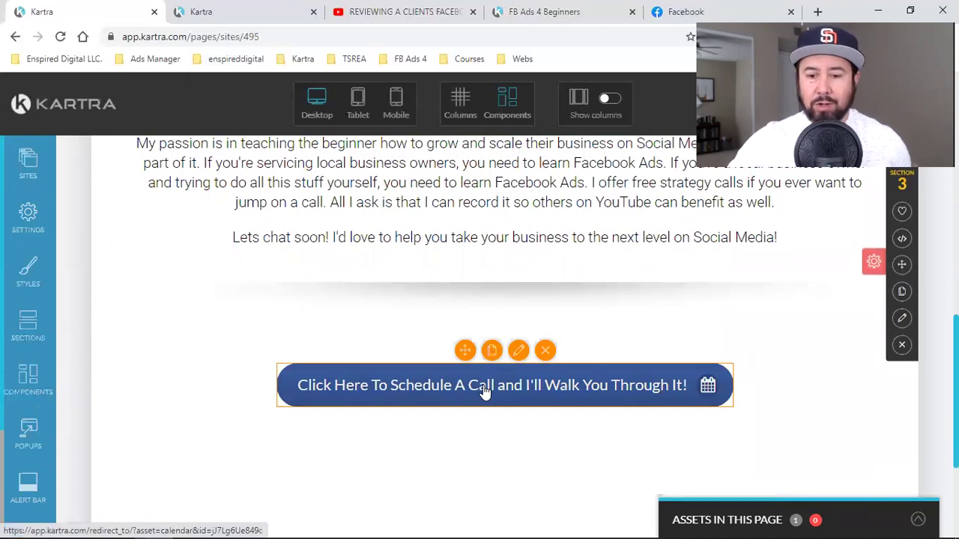
pyautogui.scroll(6, 485, 391)
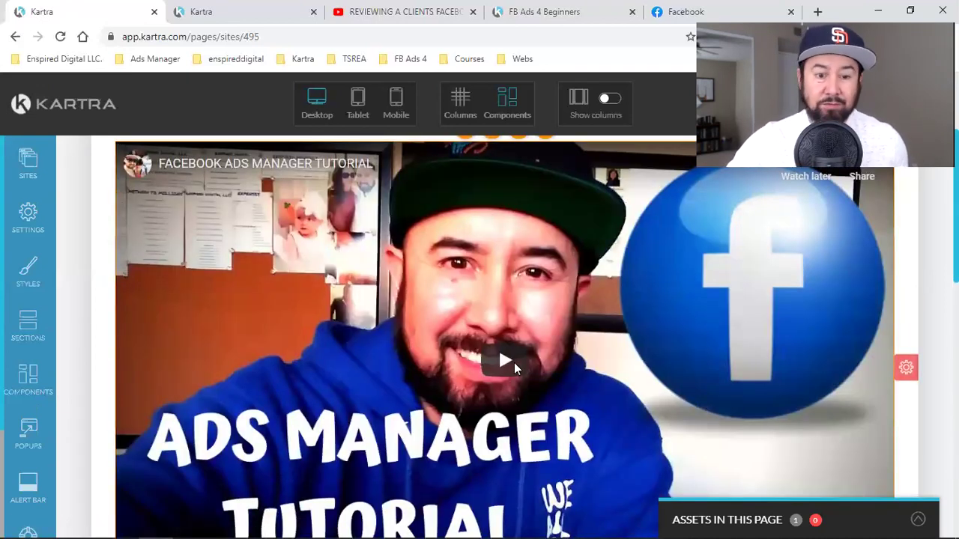
pyautogui.scroll(-1, 514, 363)
pyautogui.scroll(1, 514, 363)
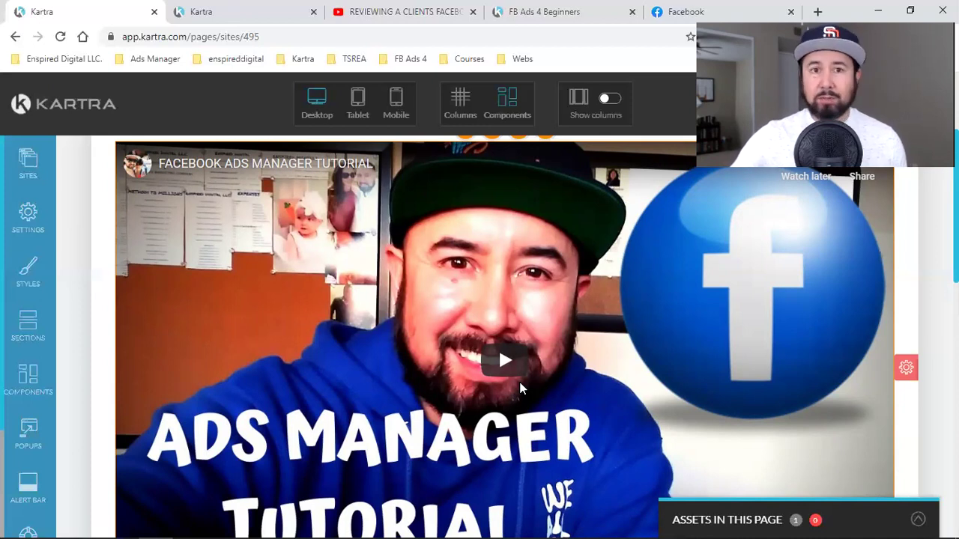
pyautogui.scroll(-7, 522, 388)
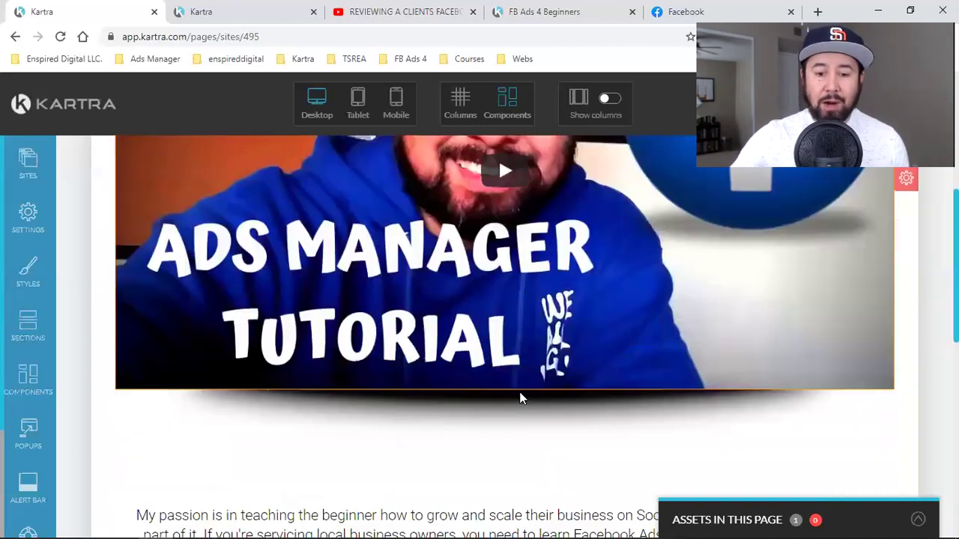
pyautogui.scroll(1, 443, 201)
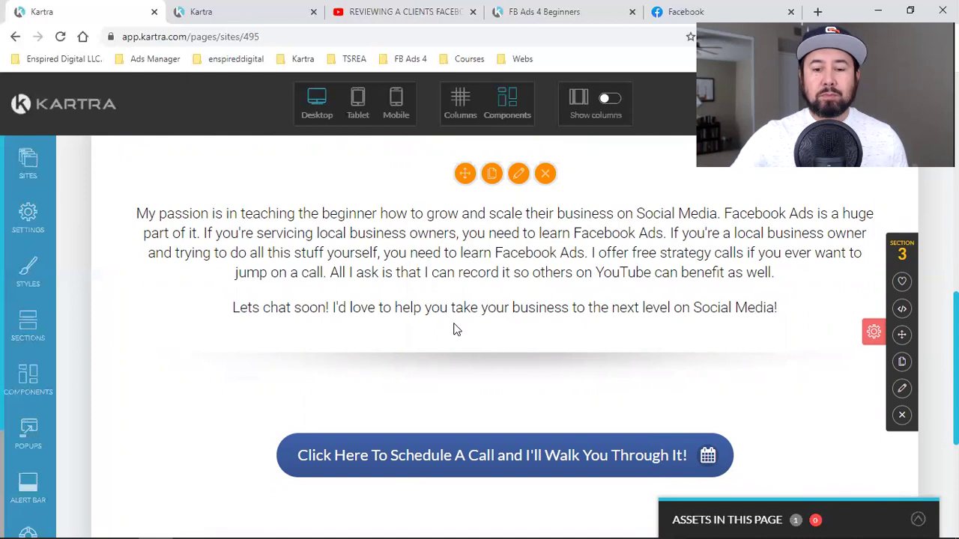
pyautogui.scroll(-4, 574, 337)
pyautogui.scroll(2, 578, 338)
pyautogui.scroll(-2, 581, 341)
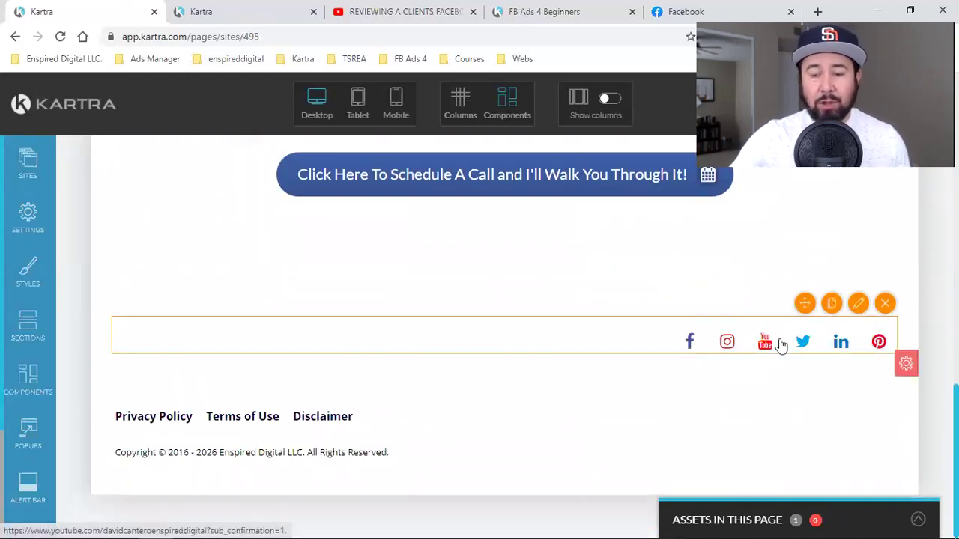
# - Inspect the Facebook and Instagram footer icons, then switch to the YouTube review video tab
pyautogui.click(690, 348)
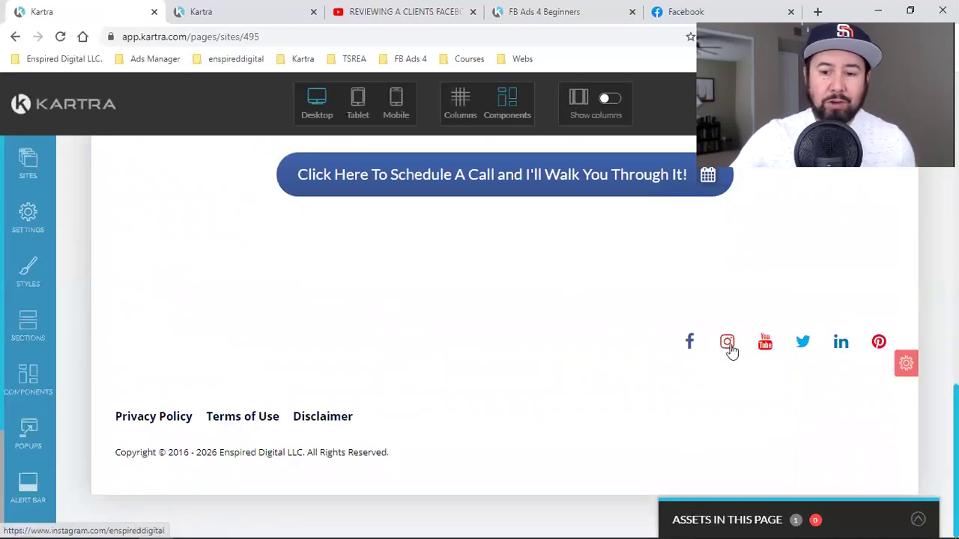
pyautogui.click(731, 349)
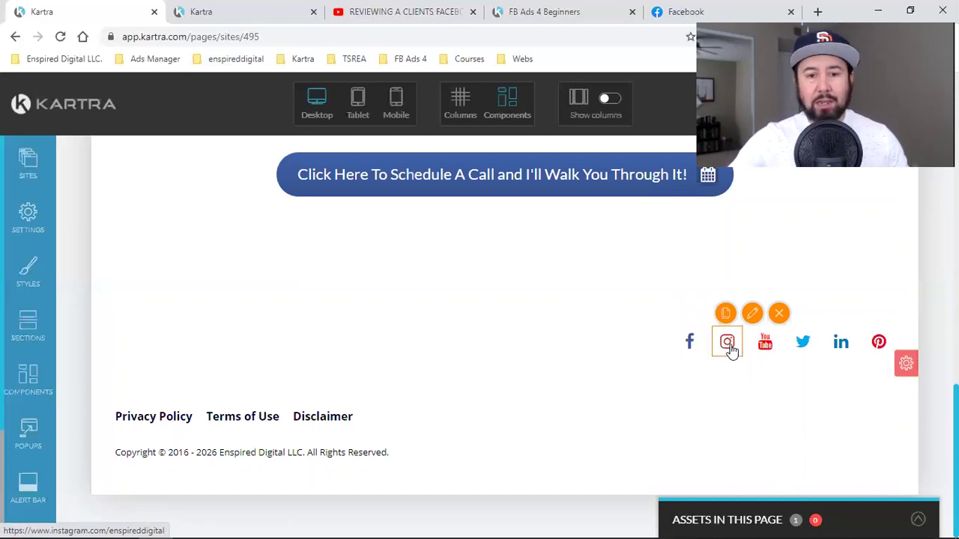
pyautogui.scroll(10, 597, 381)
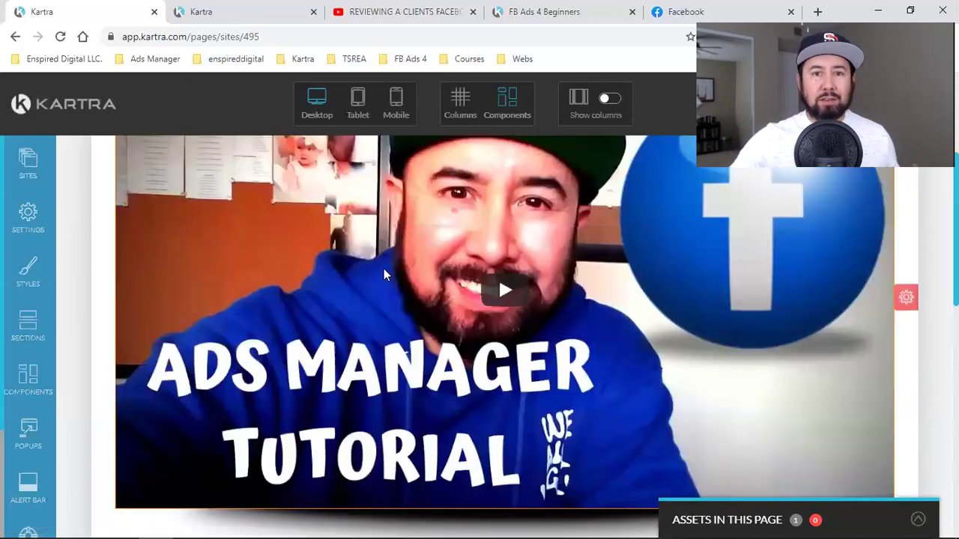
pyautogui.scroll(-10, 383, 275)
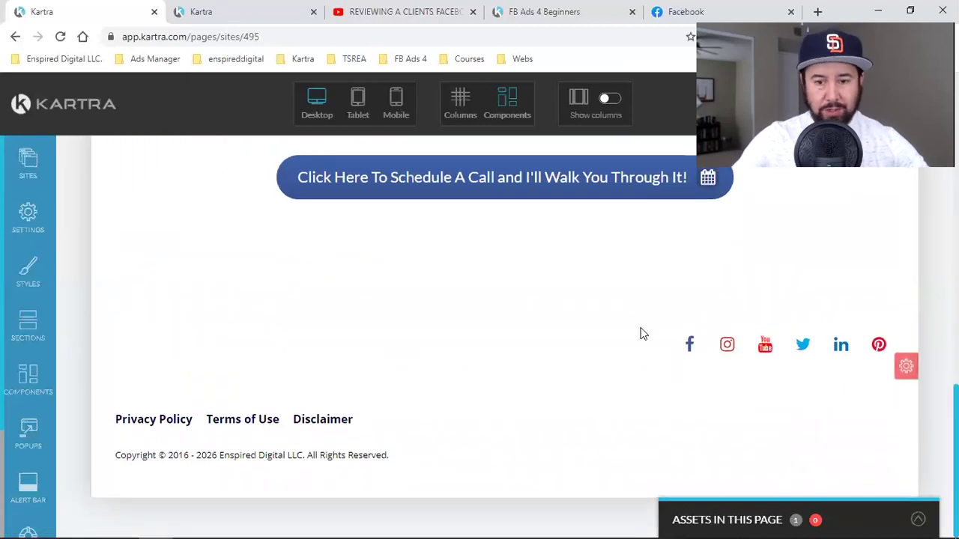
pyautogui.scroll(10, 659, 371)
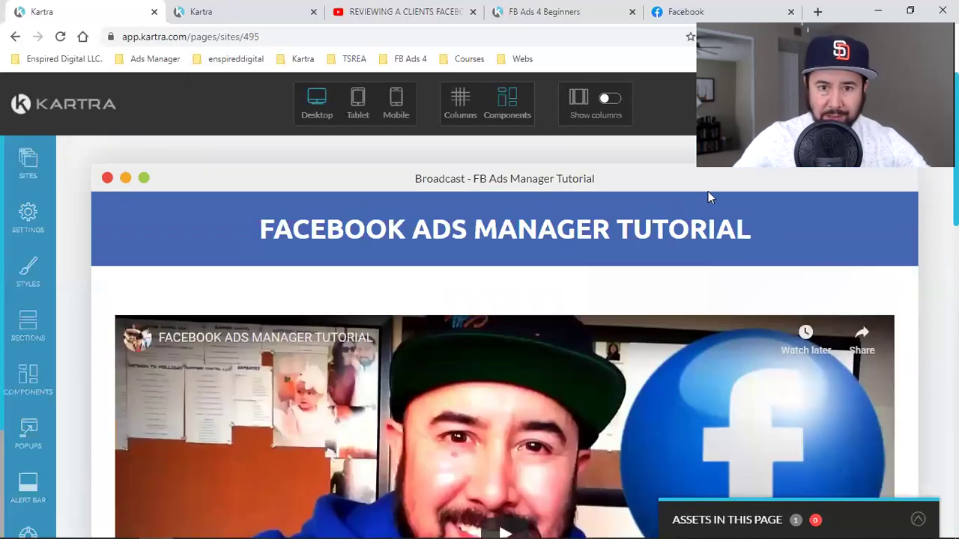
pyautogui.click(401, 12)
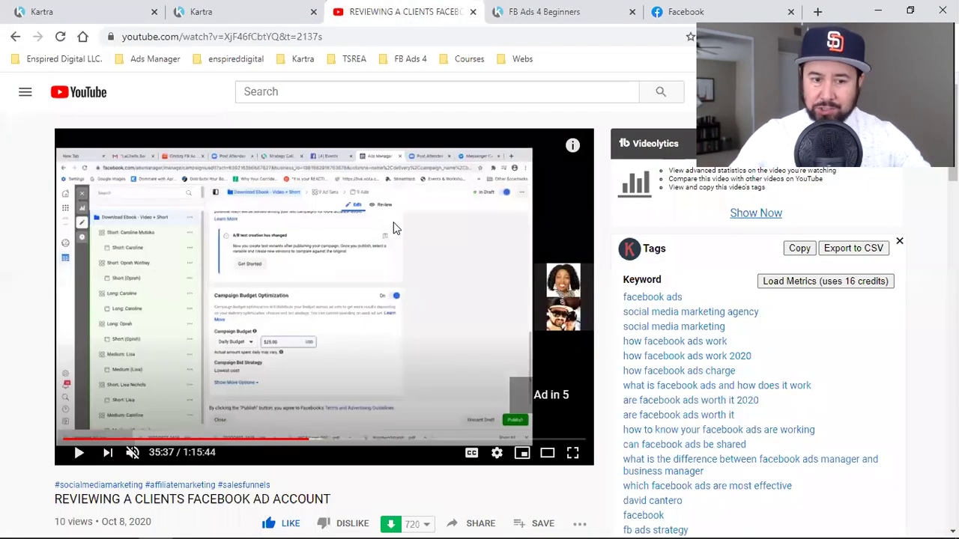
# - Scroll through the YouTube review video's page and comments, then return to Kartra's Broadcasts list
pyautogui.click(43, 11)
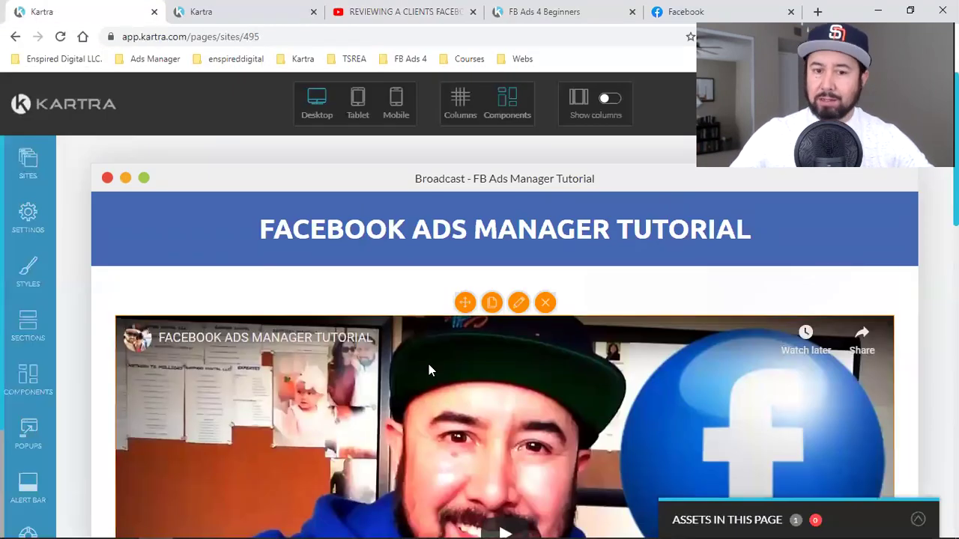
pyautogui.click(402, 9)
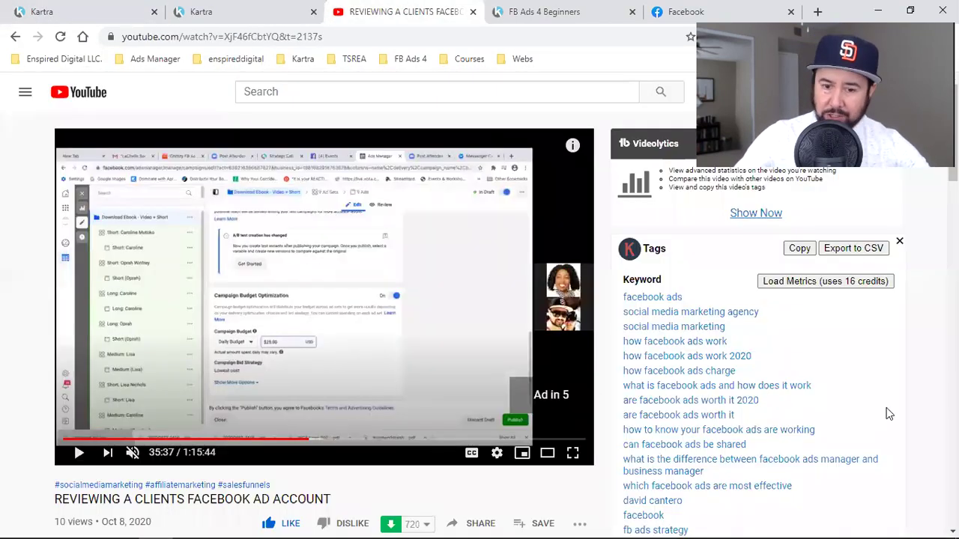
pyautogui.scroll(-5, 887, 410)
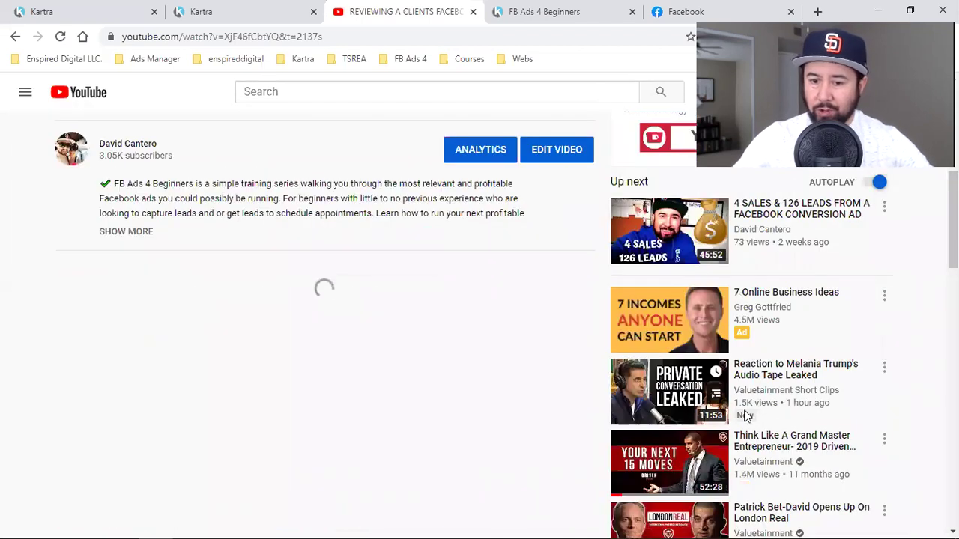
pyautogui.moveTo(672, 401)
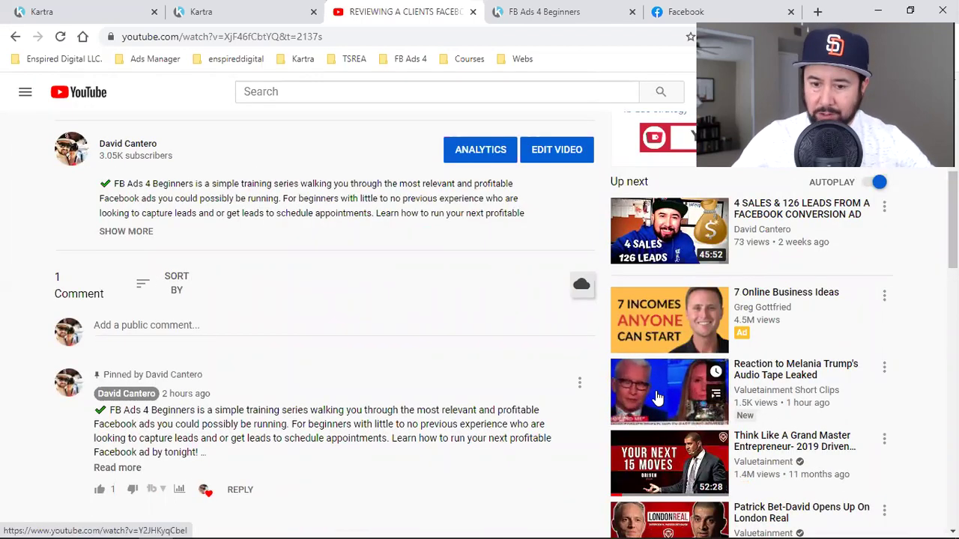
pyautogui.scroll(-7, 657, 399)
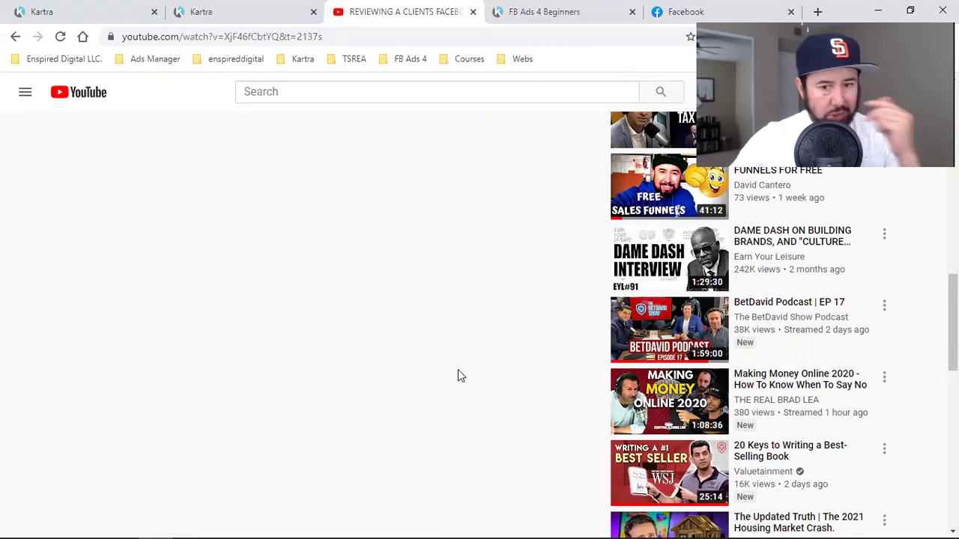
pyautogui.scroll(10, 458, 375)
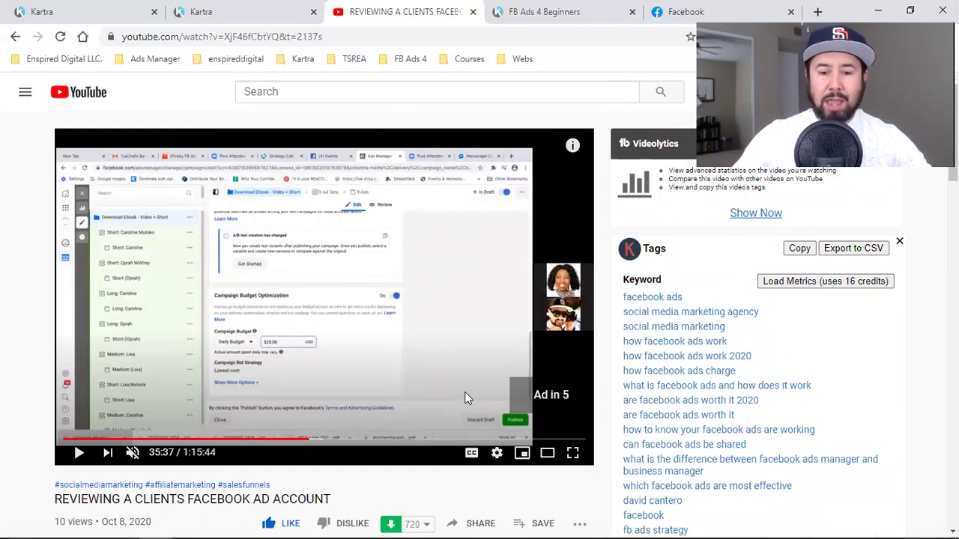
pyautogui.scroll(-5, 464, 397)
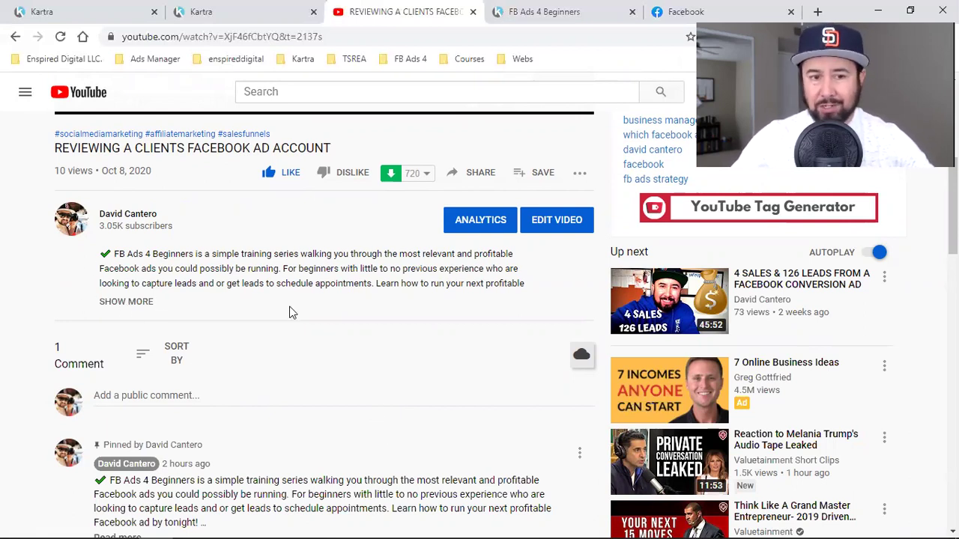
pyautogui.click(229, 10)
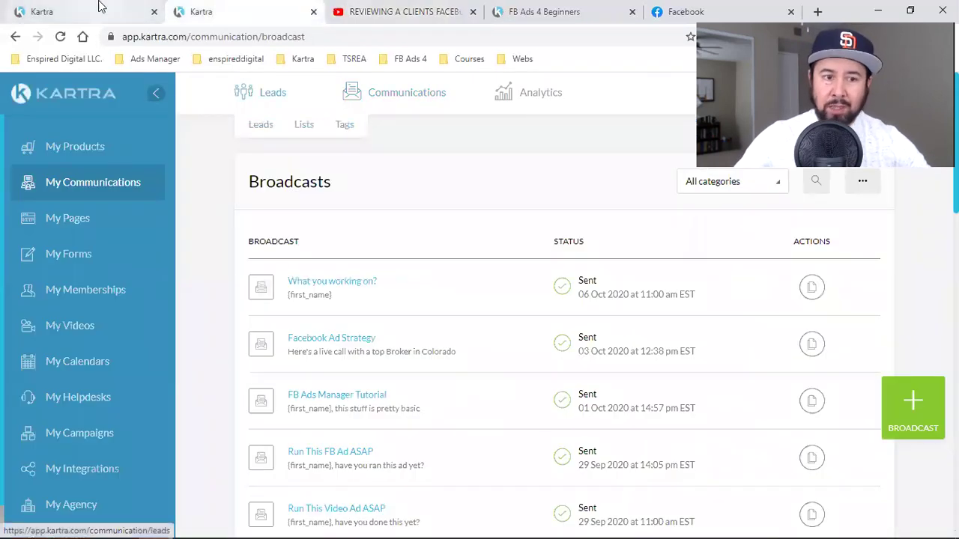
# - Scroll the FB Ads Manager Tutorial page in the builder down to the footer and back up
pyautogui.click(100, 9)
pyautogui.scroll(-15, 498, 240)
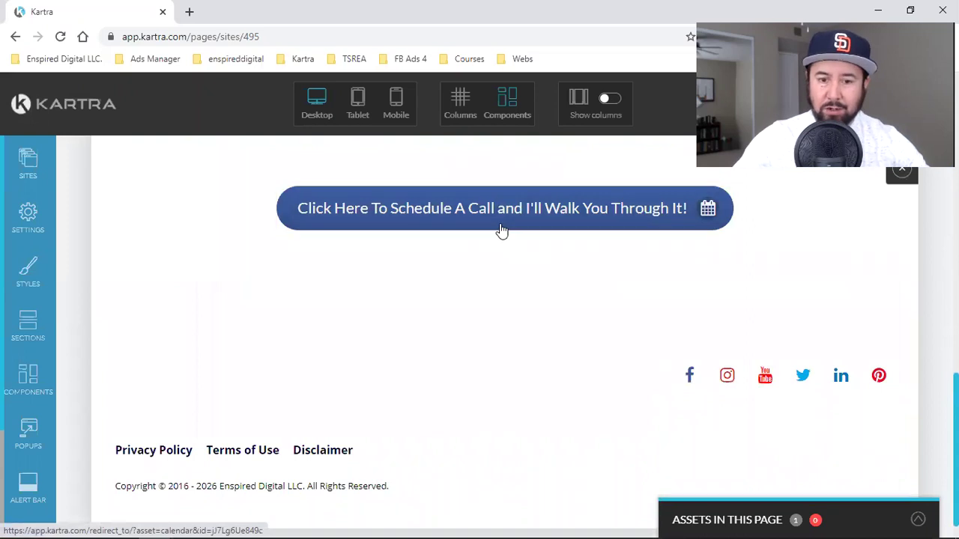
pyautogui.scroll(15, 539, 349)
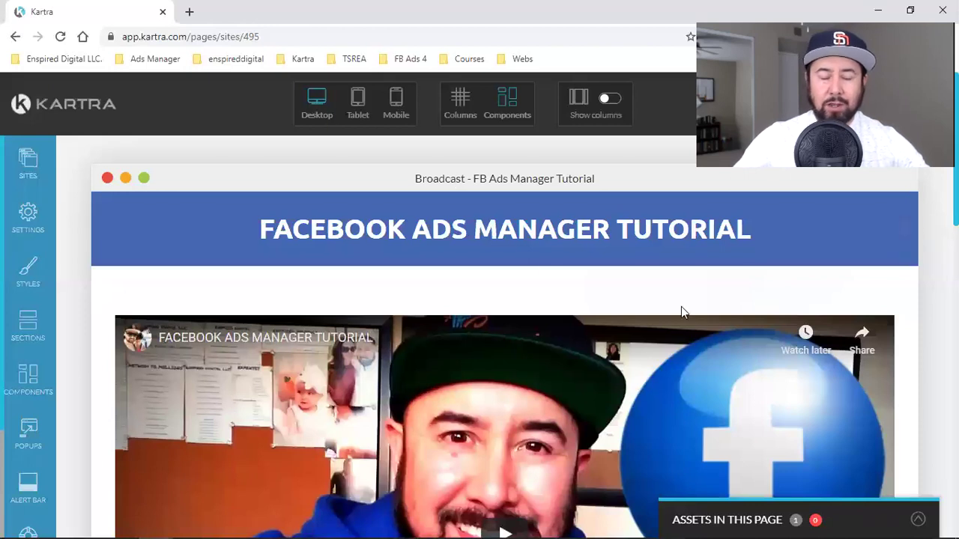
pyautogui.scroll(-15, 809, 237)
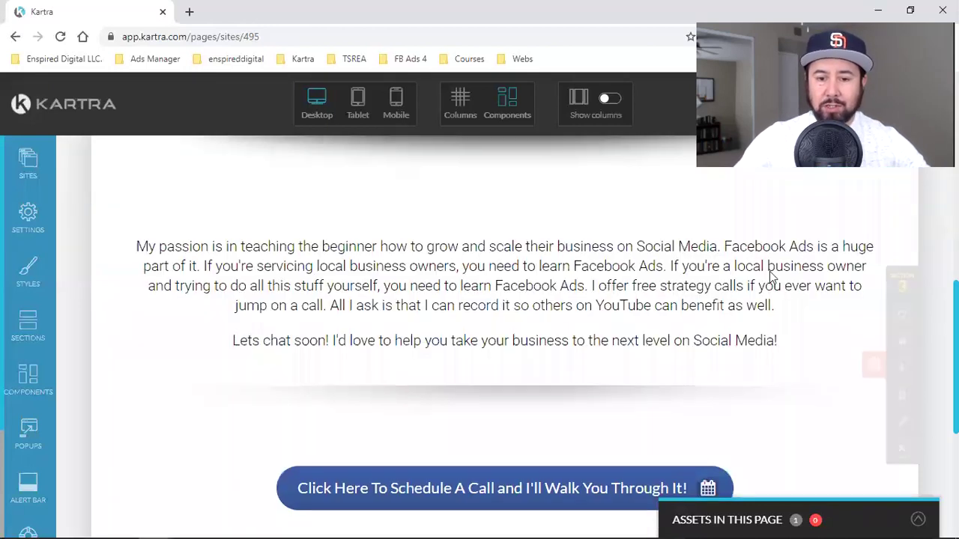
pyautogui.scroll(15, 708, 293)
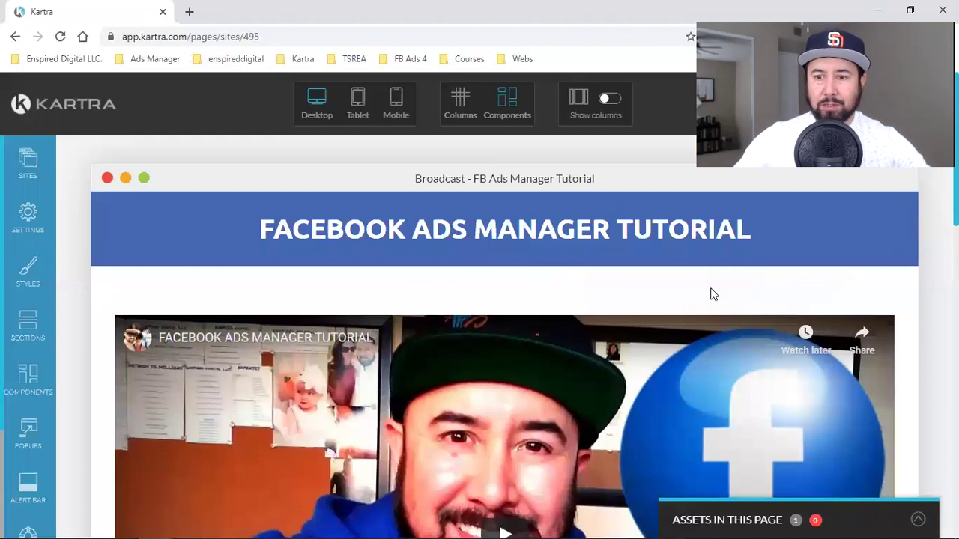
# - Save the page's progress from Actions and dismiss the confirmation
pyautogui.click(932, 103)
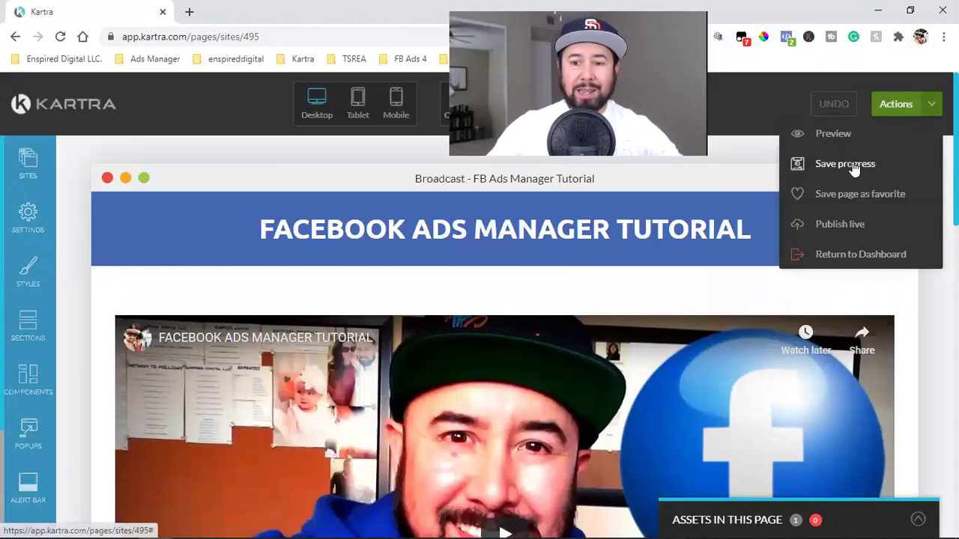
pyautogui.click(854, 165)
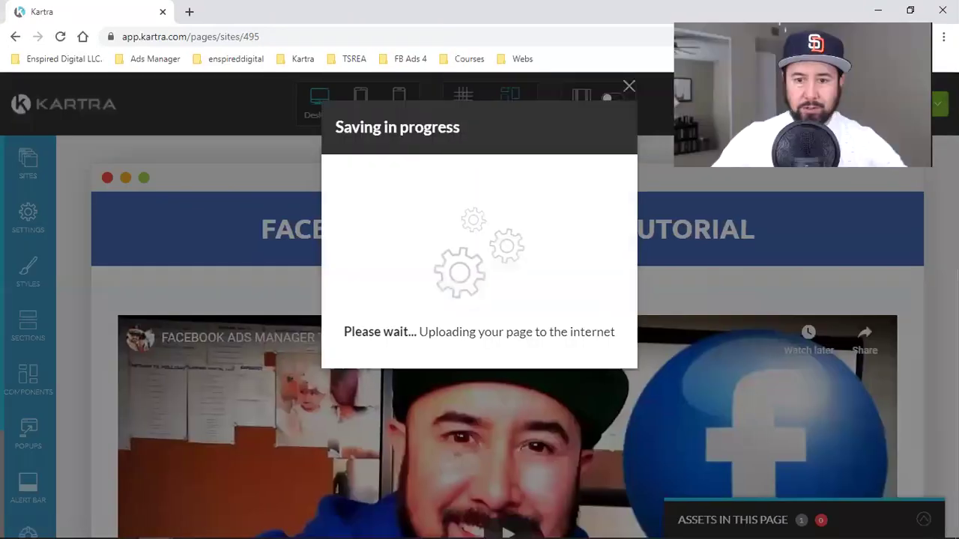
pyautogui.click(629, 87)
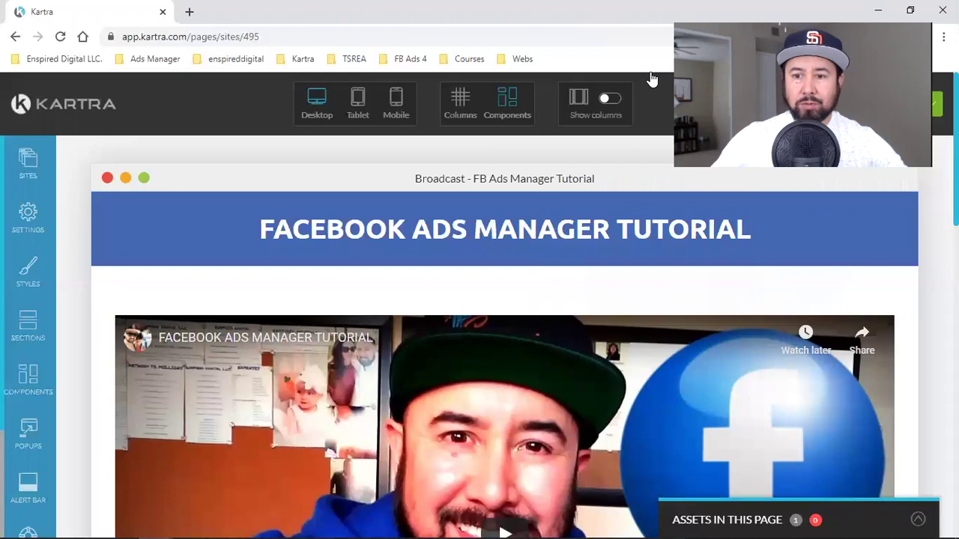
# - Open the Publish live options, close them, and return to the dashboard
pyautogui.click(921, 103)
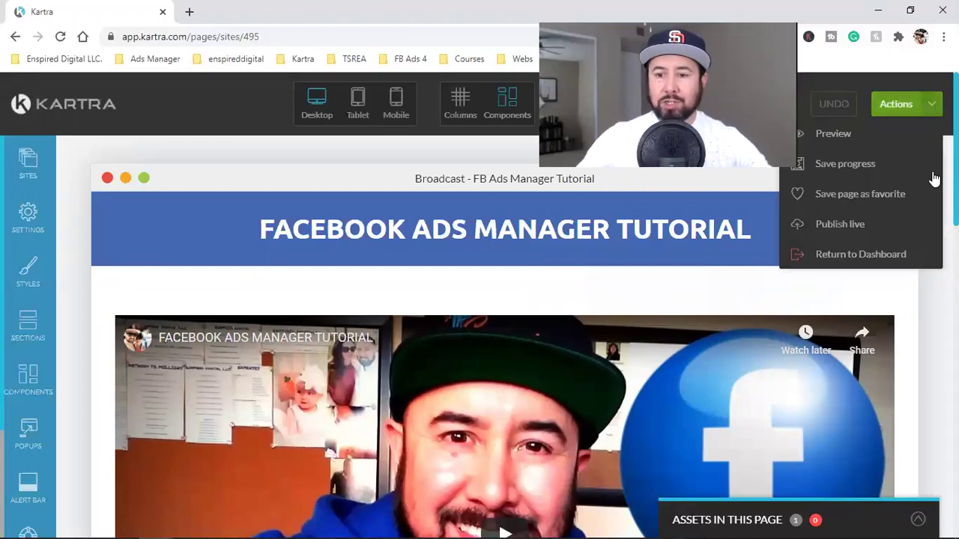
pyautogui.click(838, 228)
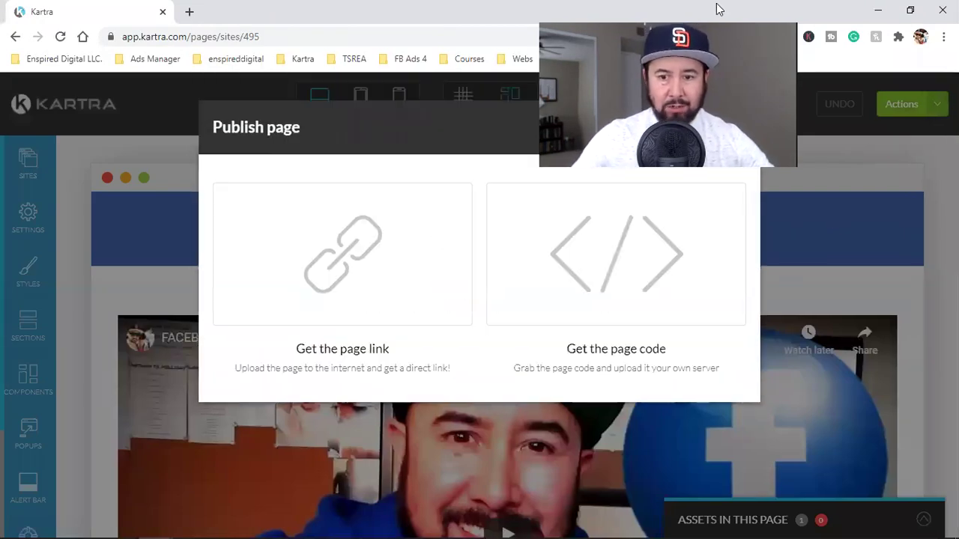
pyautogui.click(731, 130)
pyautogui.click(931, 105)
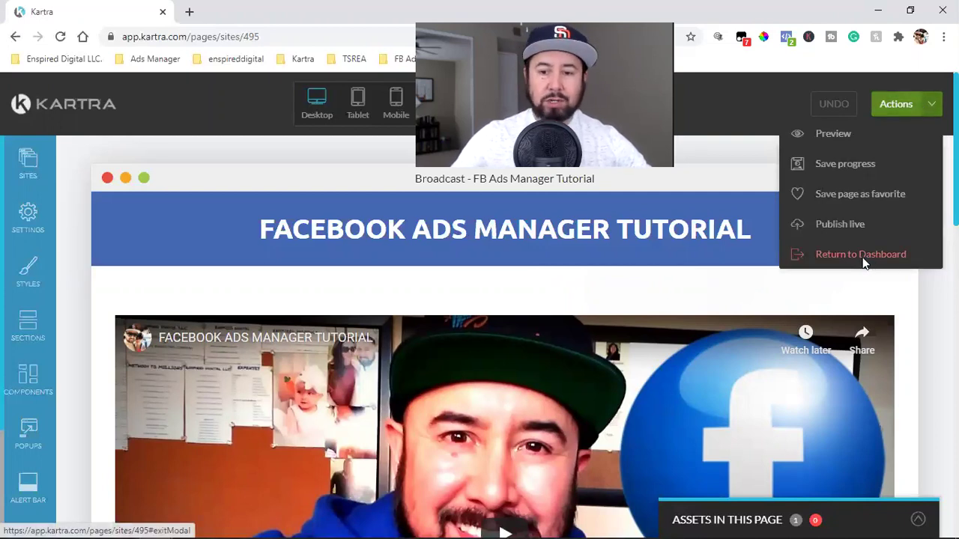
pyautogui.click(863, 259)
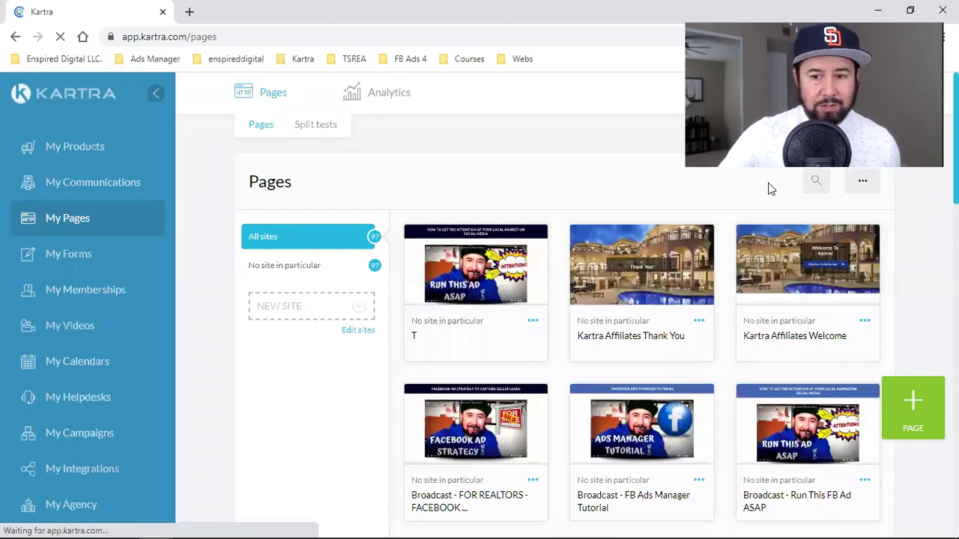
# - Filter pages to FB Ads 4 Beginners and choose Clone on the FB Ads Manager Tutorial card
pyautogui.click(766, 189)
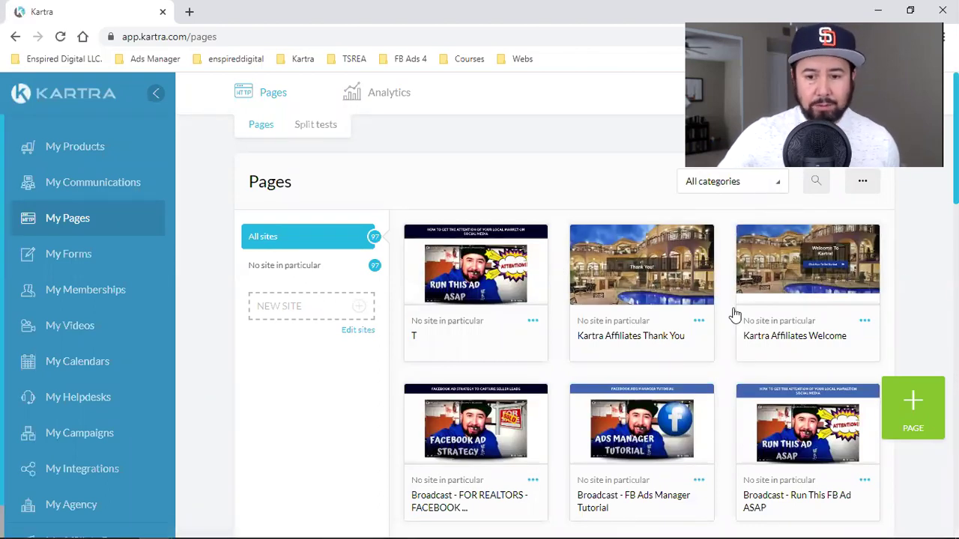
pyautogui.click(715, 284)
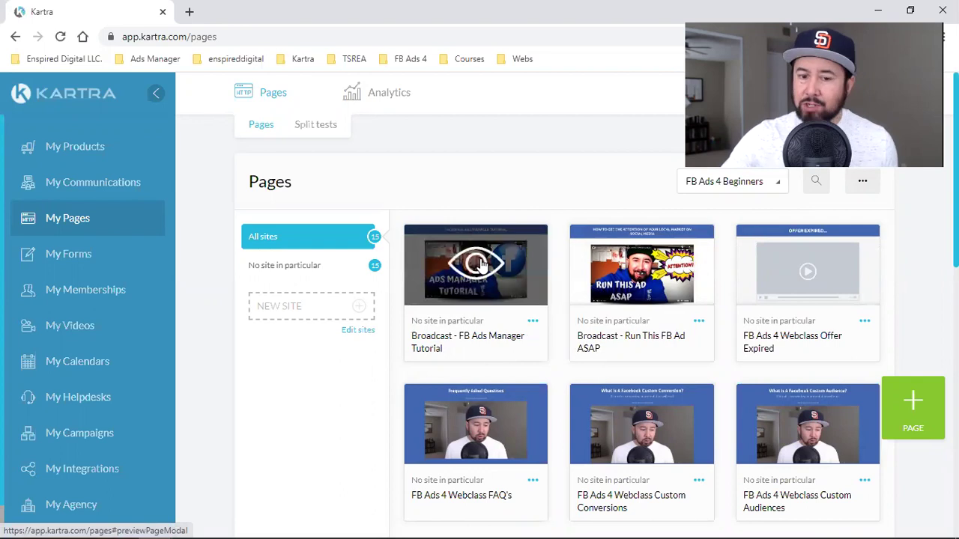
pyautogui.click(534, 322)
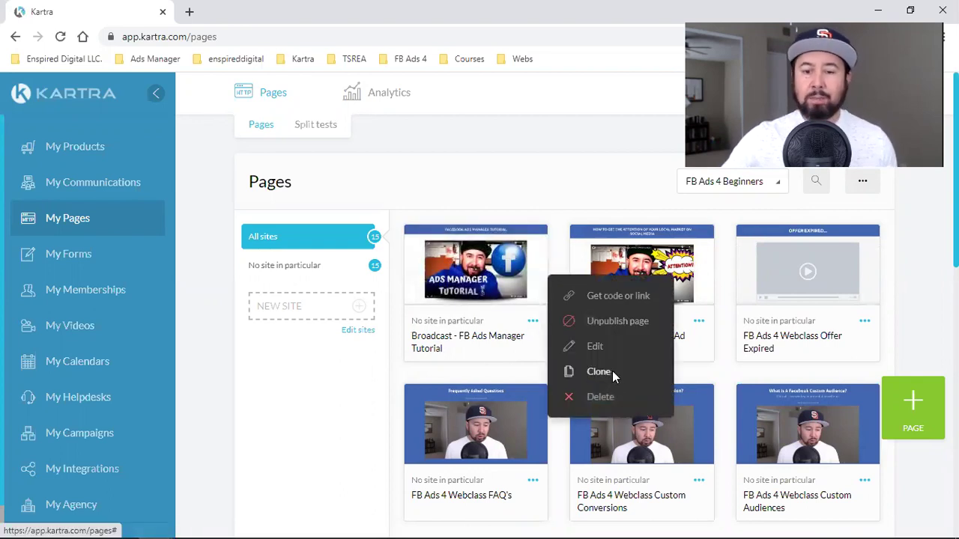
pyautogui.click(612, 371)
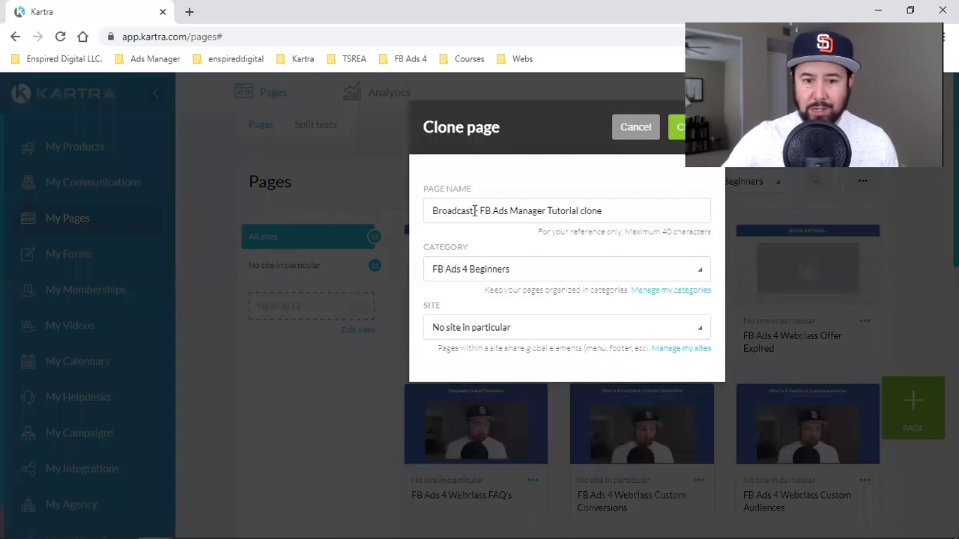
# - Rename the clone to 'Broadcast - Reviewing A Clients FB Ads' and create it
pyautogui.moveTo(528, 210); pyautogui.dragTo(755, 211)
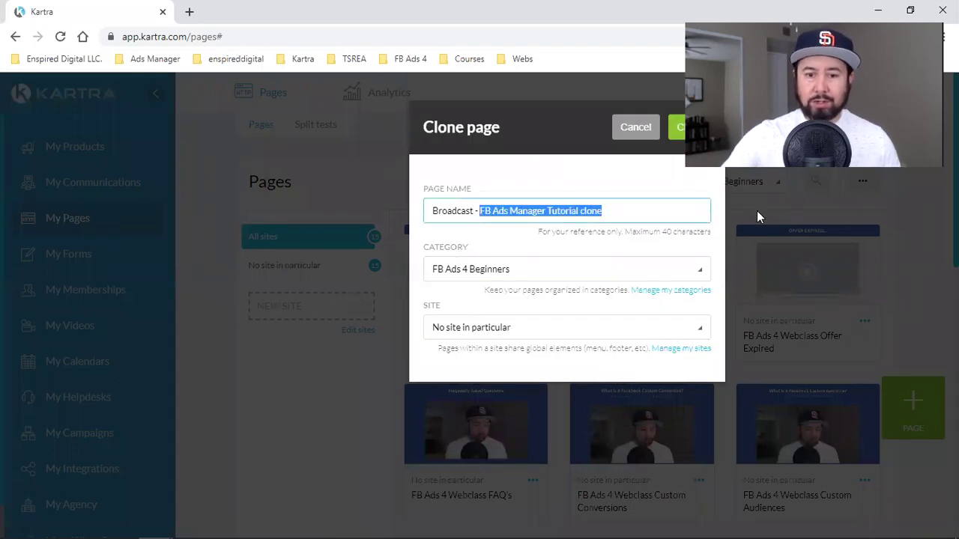
pyautogui.click(616, 209)
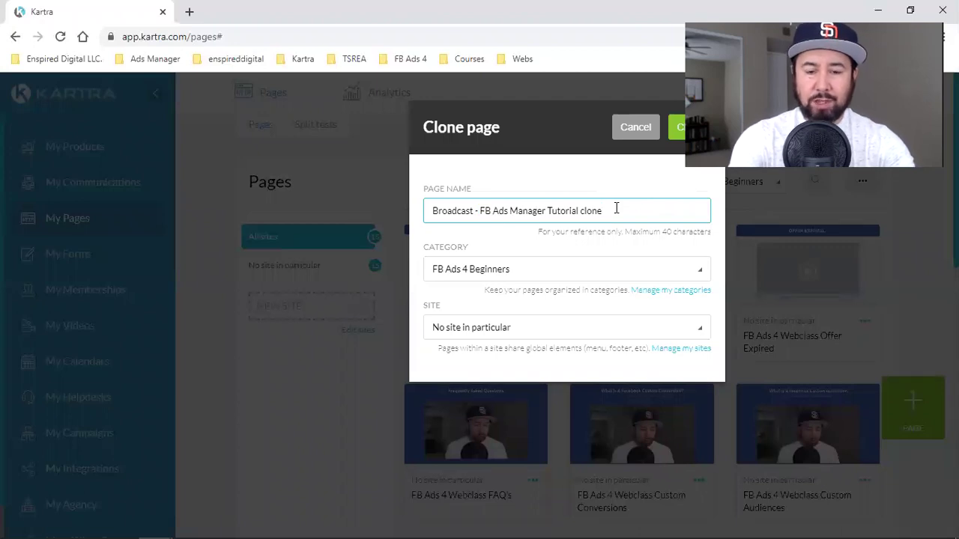
pyautogui.press('BackSpace')
pyautogui.press('BackSpace')
pyautogui.press('BackSpace')
pyautogui.press('BackSpace')
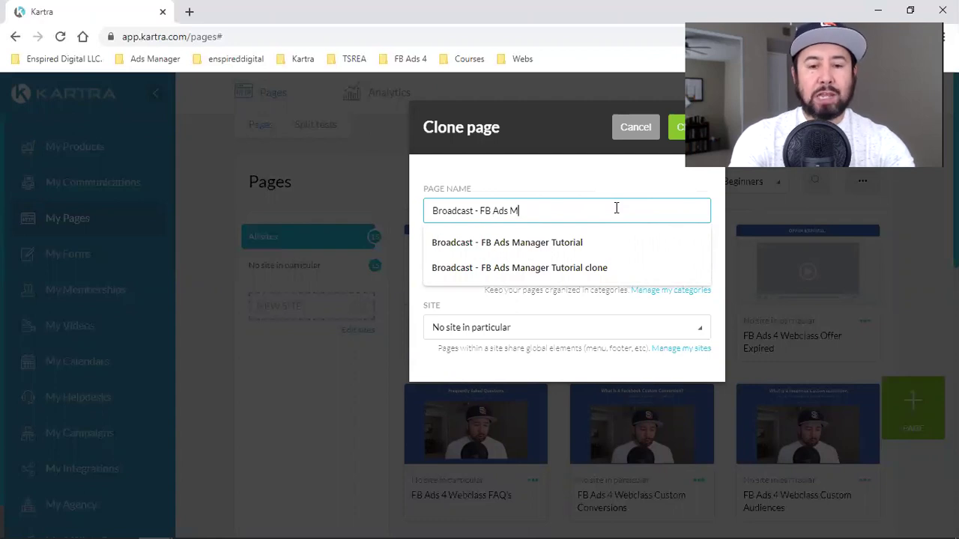
pyautogui.press('BackSpace')
pyautogui.press('BackSpace')
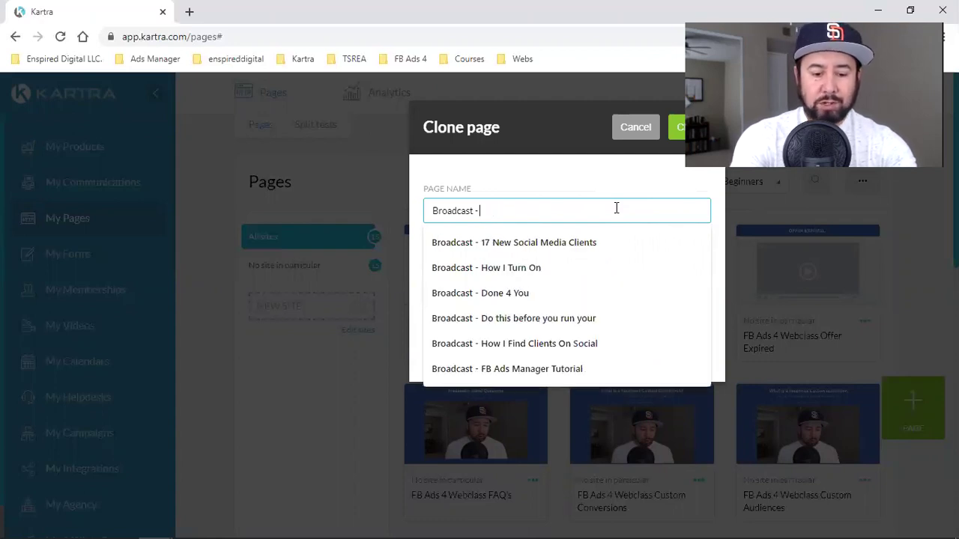
pyautogui.write('Reviewing A Clients FB')
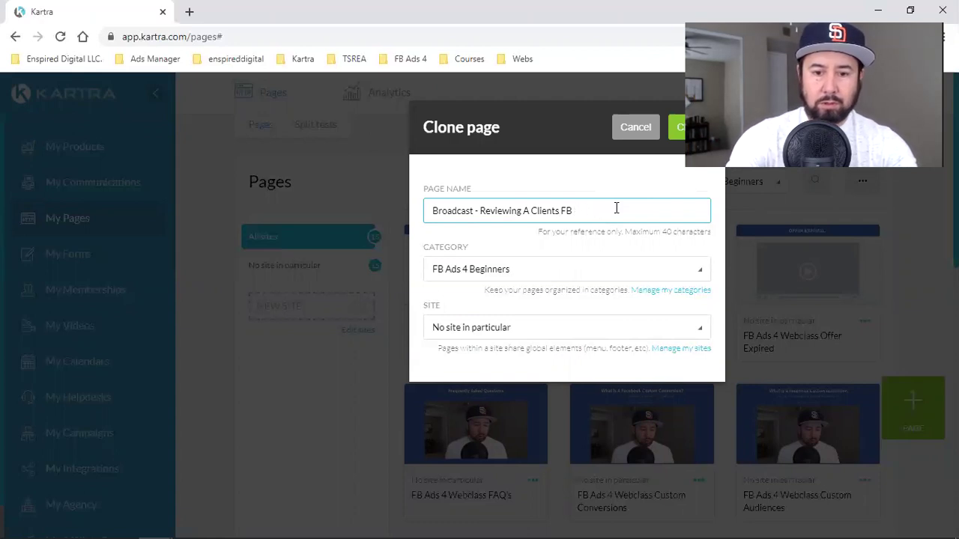
pyautogui.click(677, 127)
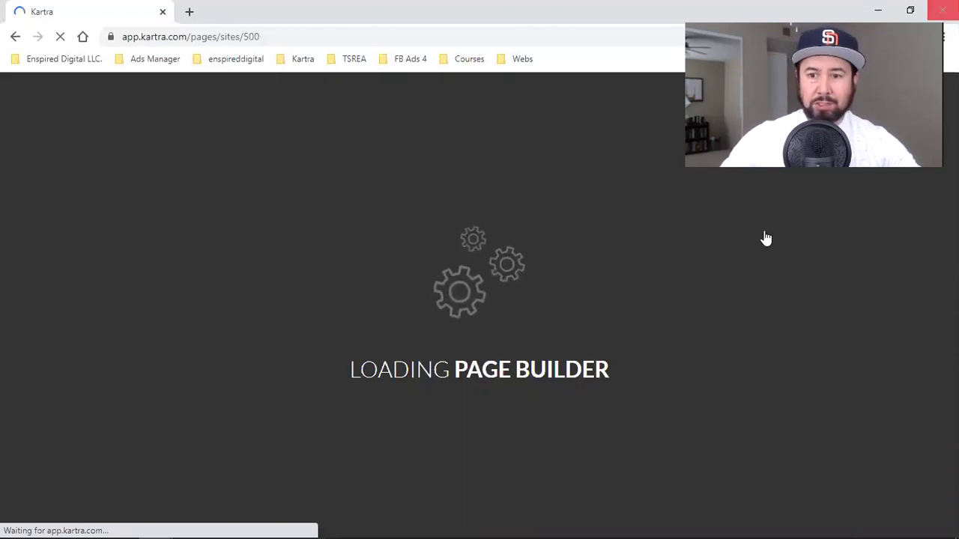
# - Once the clone's page builder loads, go back to the dashboard via Actions > Return to Dashboard
pyautogui.click(884, 12)
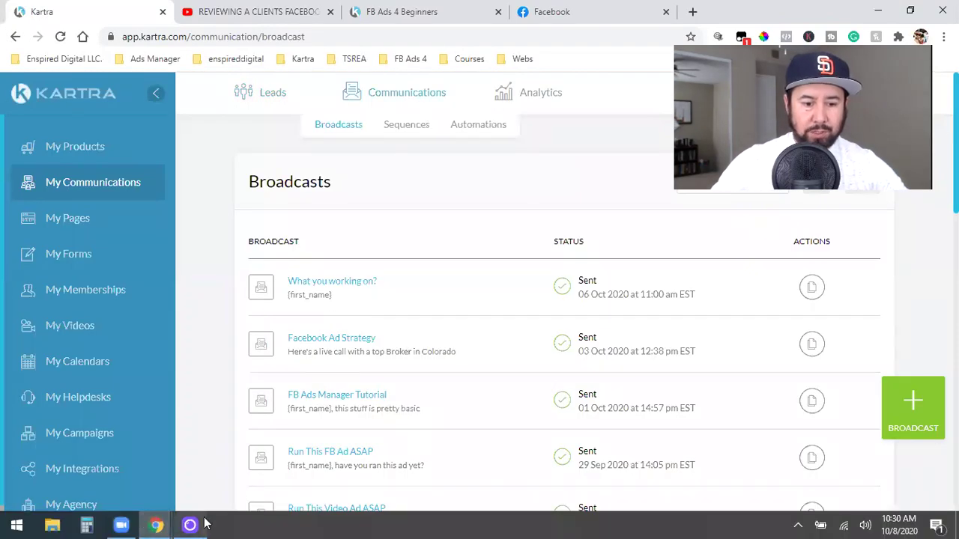
pyautogui.moveTo(206, 525)
pyautogui.moveTo(155, 525)
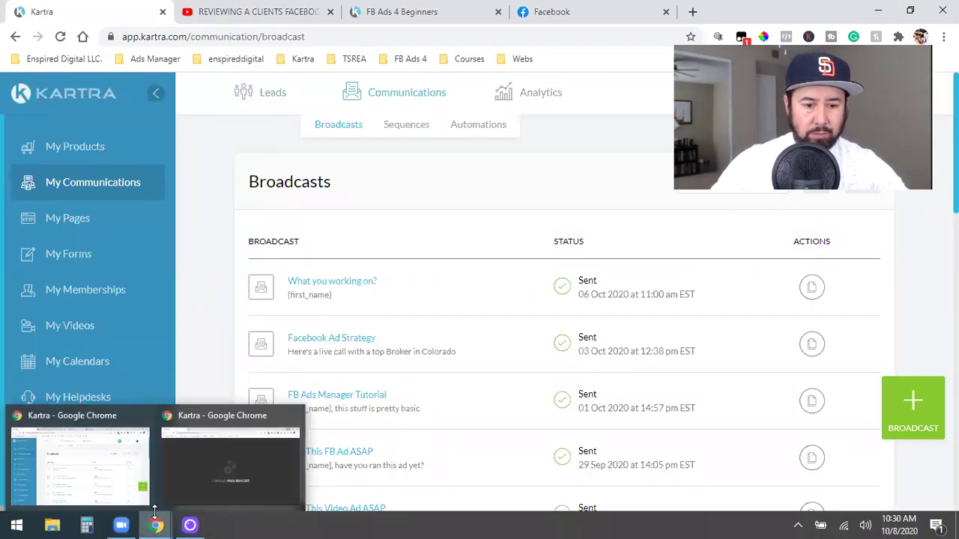
pyautogui.click(225, 461)
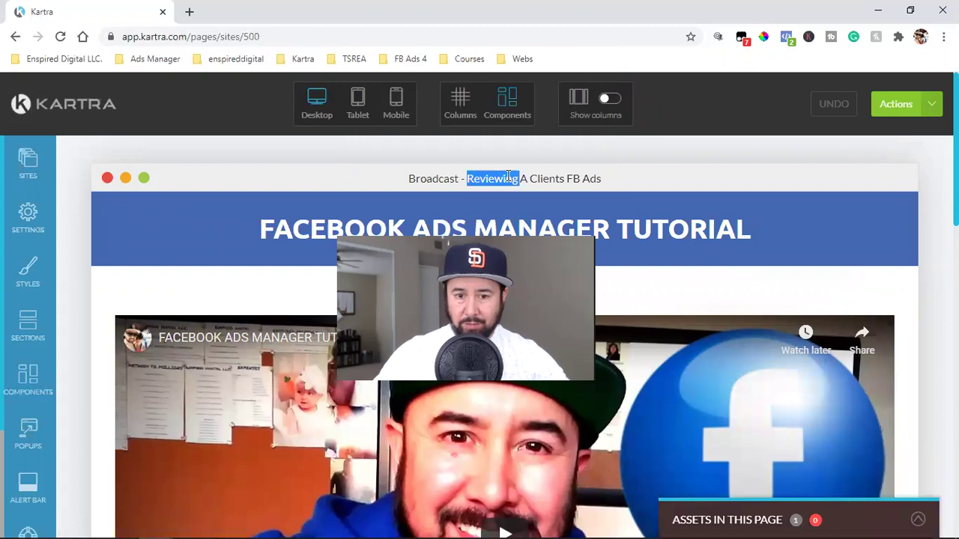
pyautogui.tripleClick(491, 179)
pyautogui.click(923, 111)
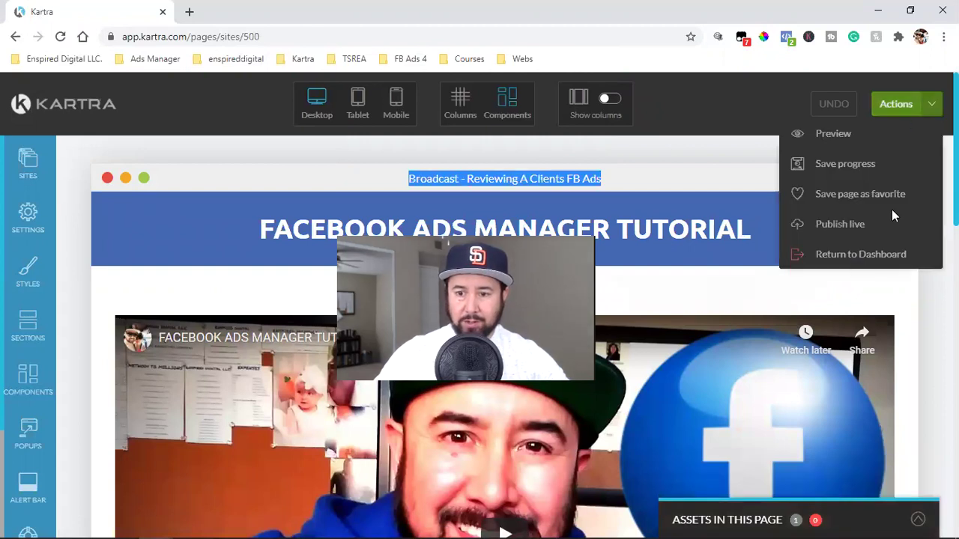
pyautogui.click(856, 257)
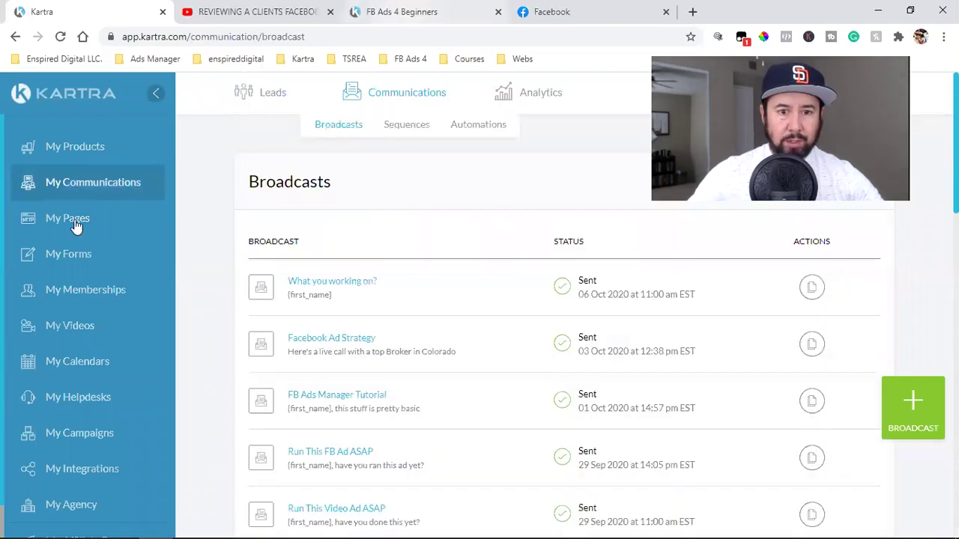
# - Open My Pages in a new tab and launch Broadcast - Reviewing A Clients FB Ads in the editor
pyautogui.rightClick(92, 224)
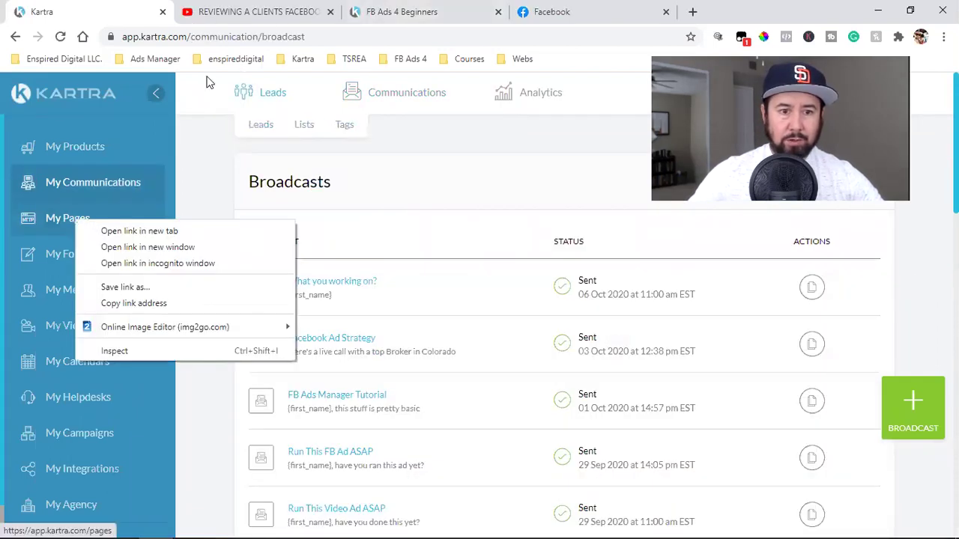
pyautogui.click(255, 231)
pyautogui.hotkey('ctrl', 'Tab')
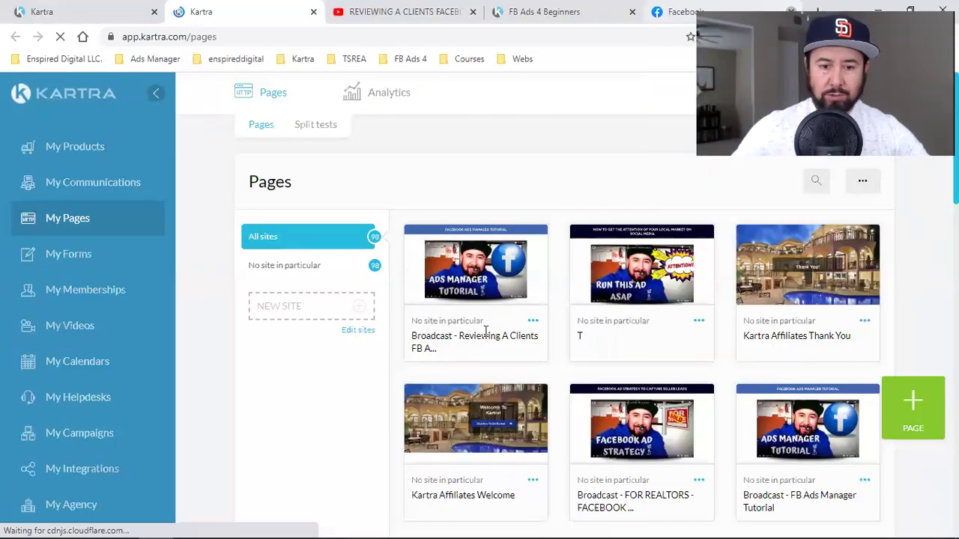
pyautogui.tripleClick(451, 340)
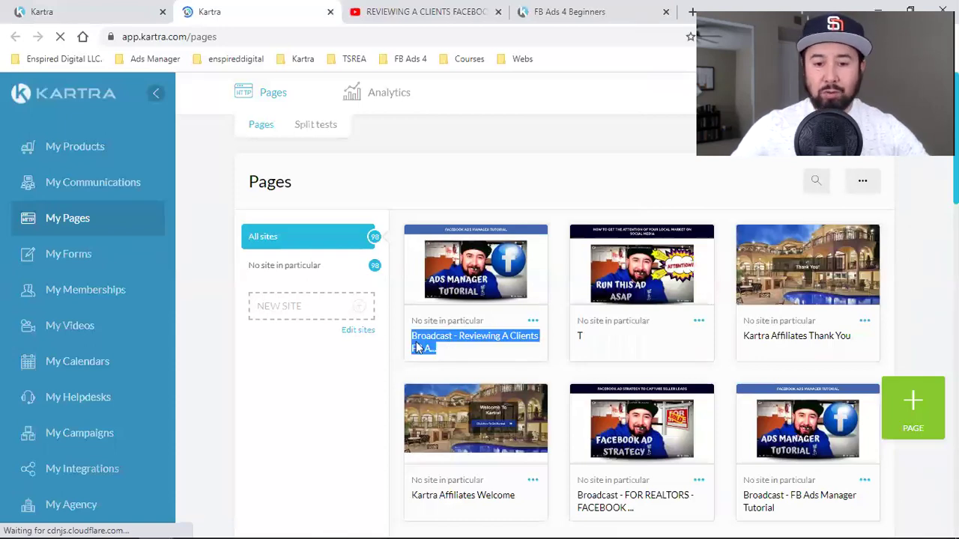
pyautogui.click(597, 342)
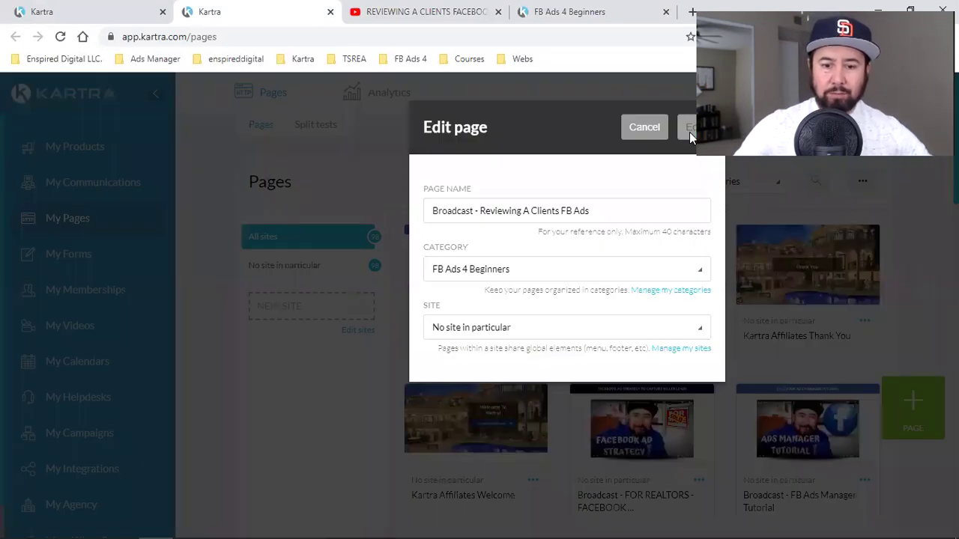
pyautogui.click(689, 131)
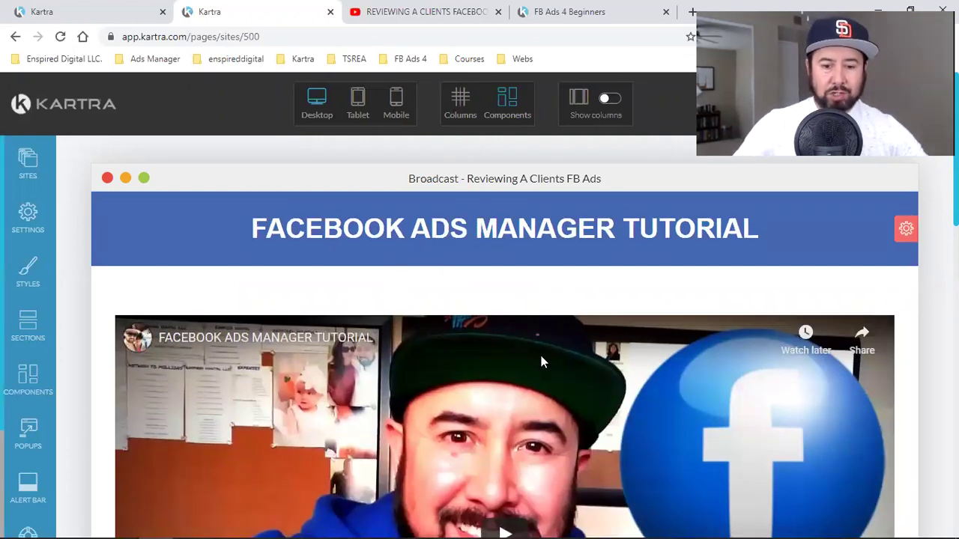
# - Open the page's SEO Parameters and check the FB Ads 4 Beginners tab for reference
pyautogui.scroll(-9, 470, 235)
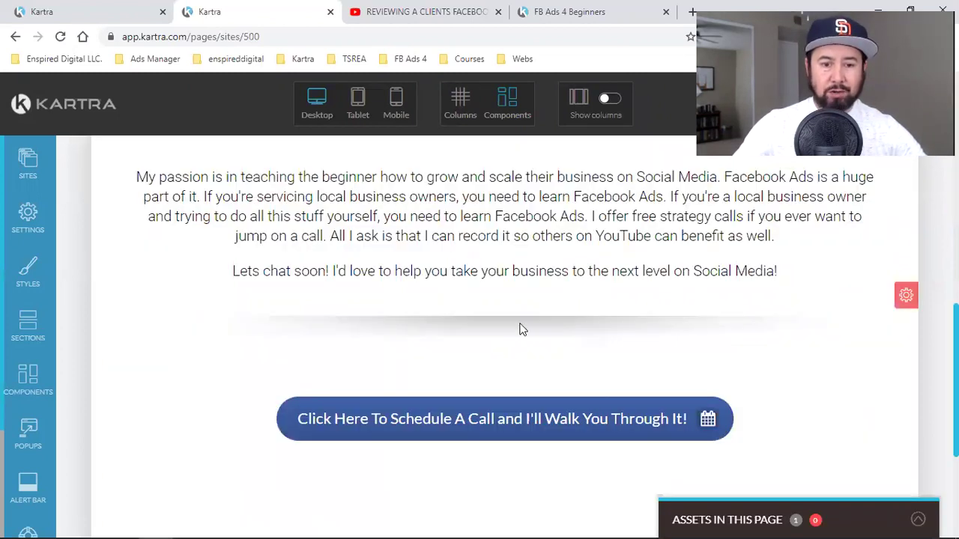
pyautogui.scroll(5, 520, 327)
pyautogui.scroll(4, 67, 241)
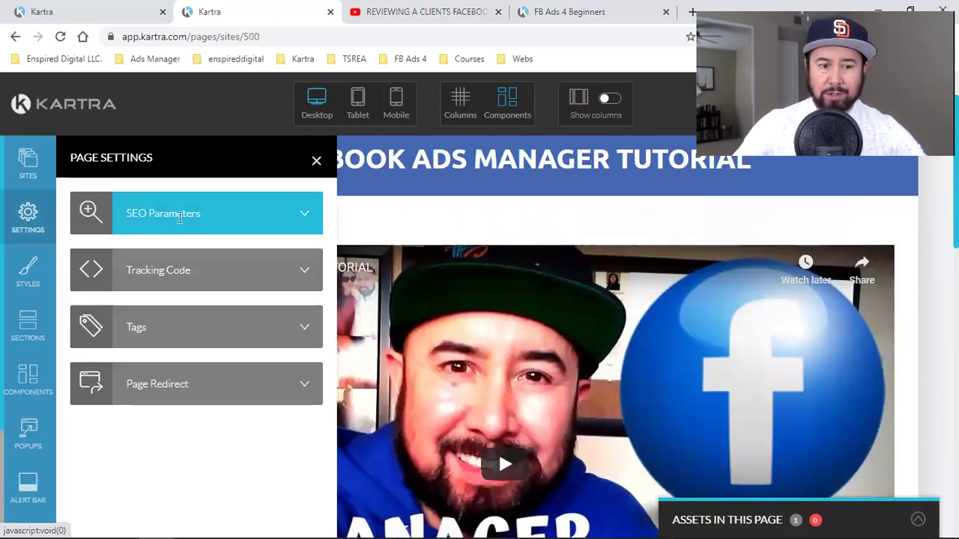
pyautogui.click(179, 216)
pyautogui.tripleClick(292, 221)
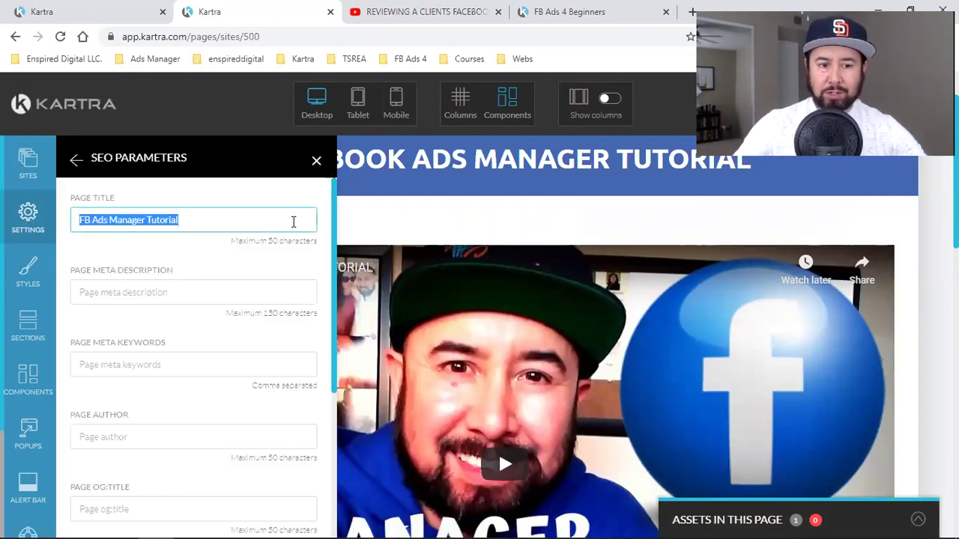
pyautogui.click(293, 222)
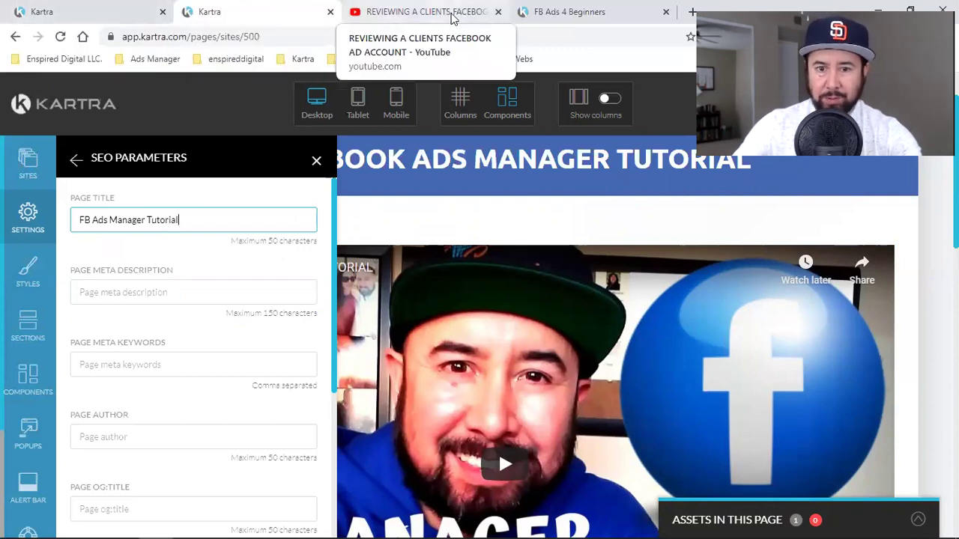
pyautogui.click(541, 20)
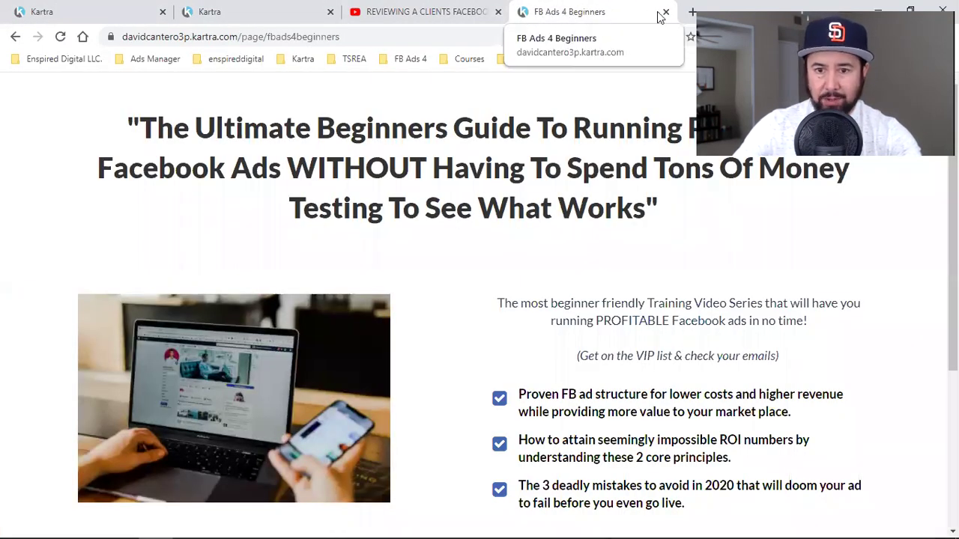
pyautogui.click(39, 8)
pyautogui.hotkey('ctrl', 'Tab')
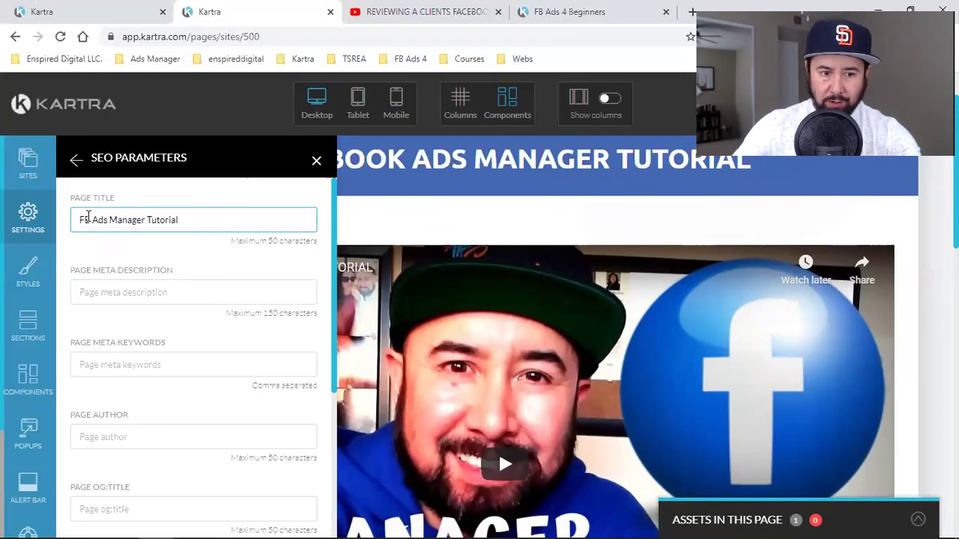
# - Change the SEO page title to 'FB Ads Review', keep the current image, and apply
pyautogui.click(111, 220)
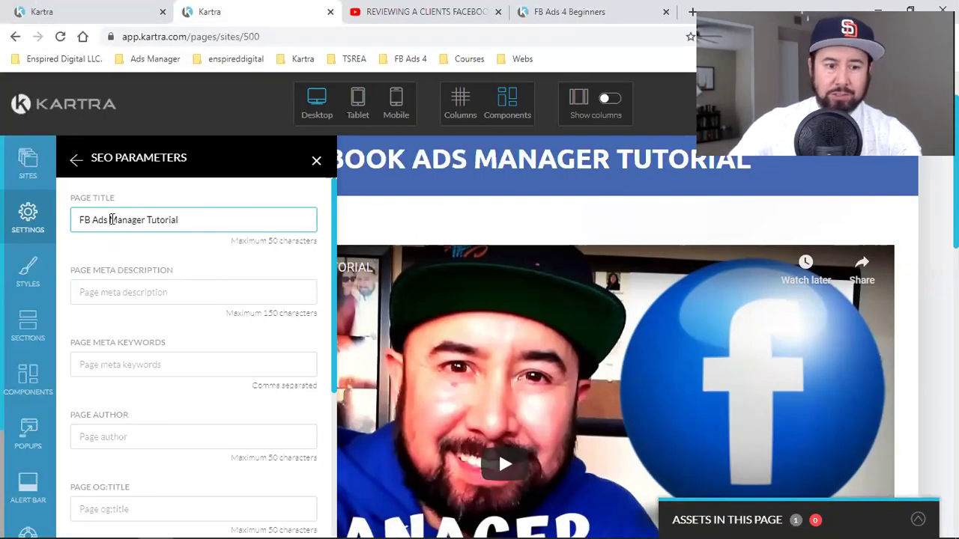
pyautogui.keyDown('shift'); pyautogui.click(307, 219); pyautogui.keyUp('shift')
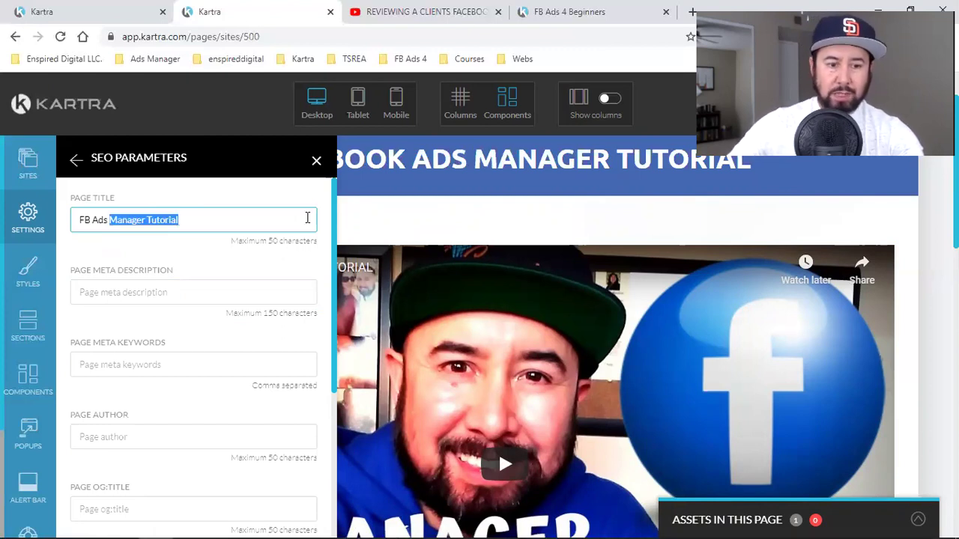
pyautogui.write('Review')
pyautogui.scroll(-3, 110, 509)
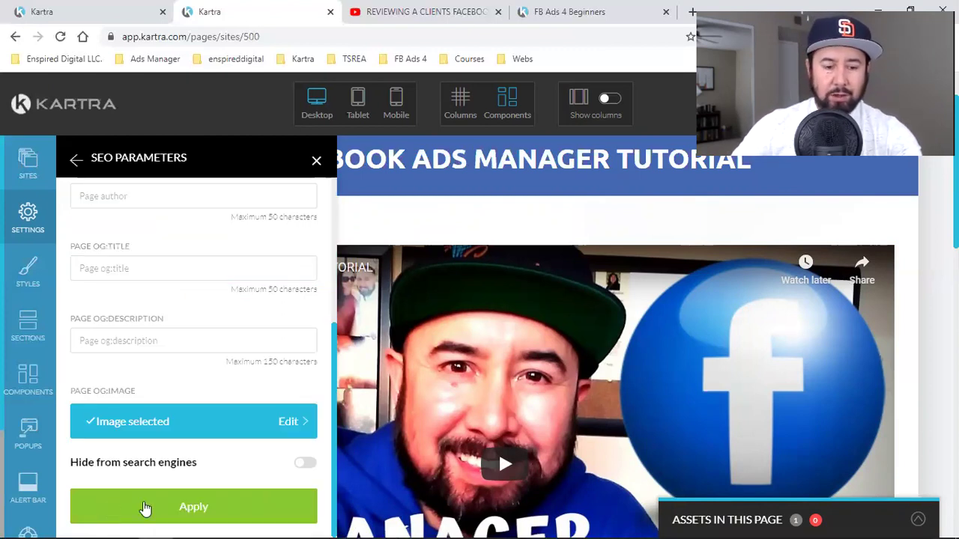
pyautogui.press('Return')
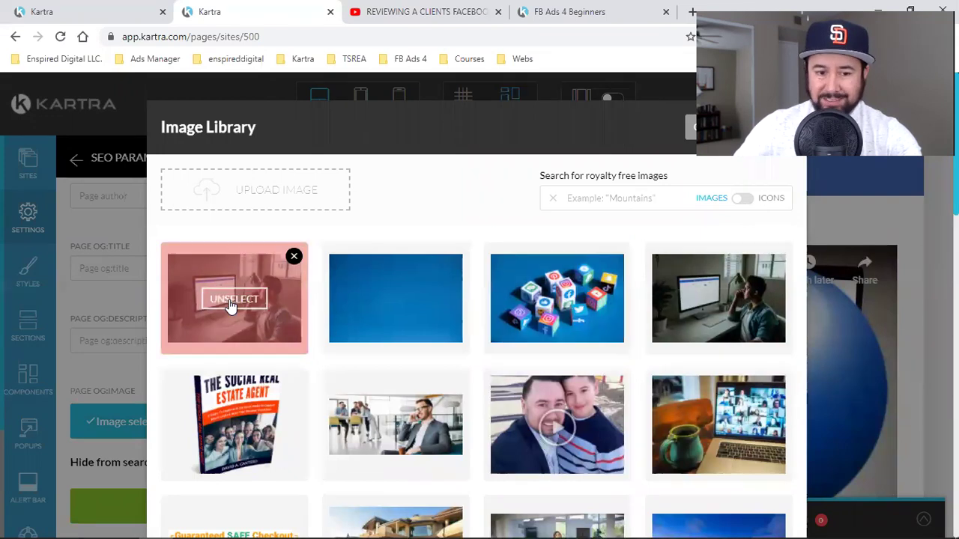
pyautogui.click(691, 139)
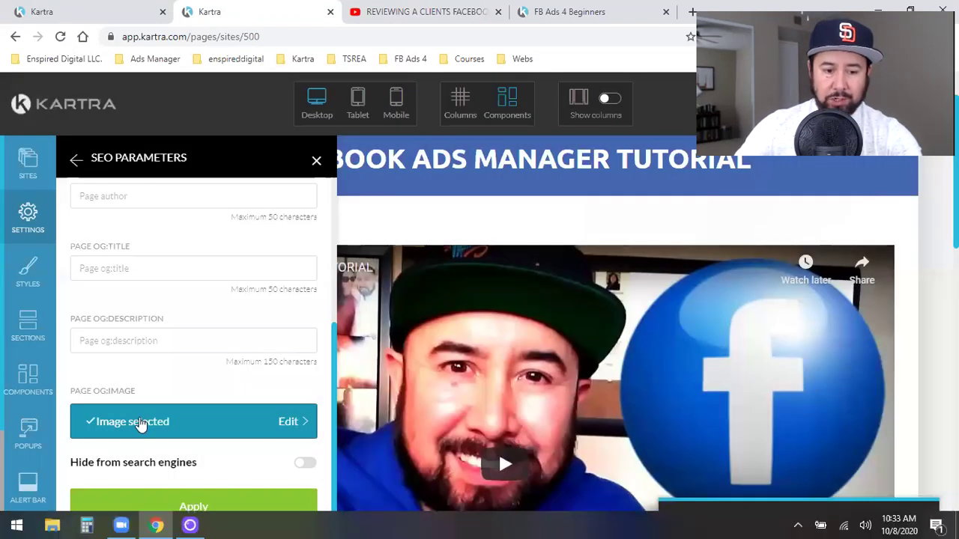
pyautogui.click(133, 496)
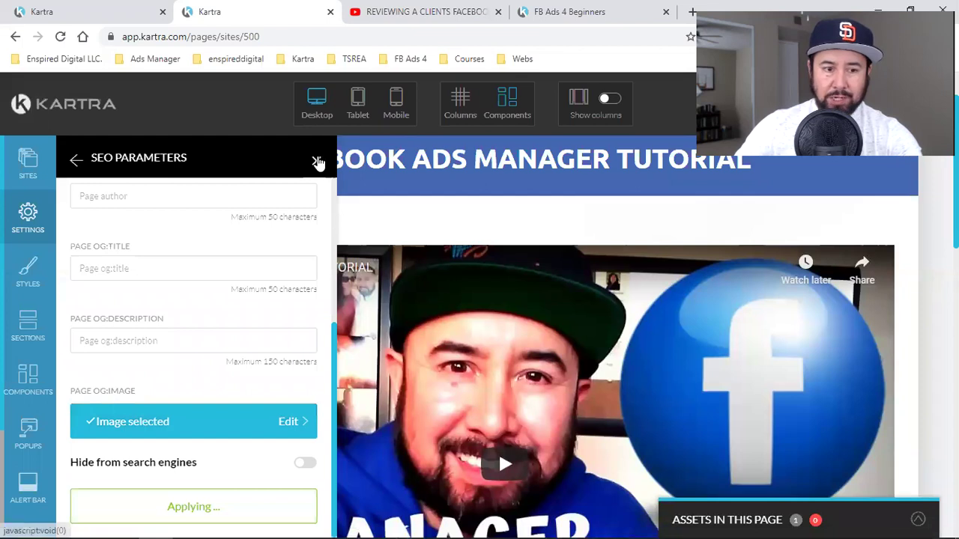
# - Review the Facebook pixel code in Tracking Code settings and apply it
pyautogui.click(77, 160)
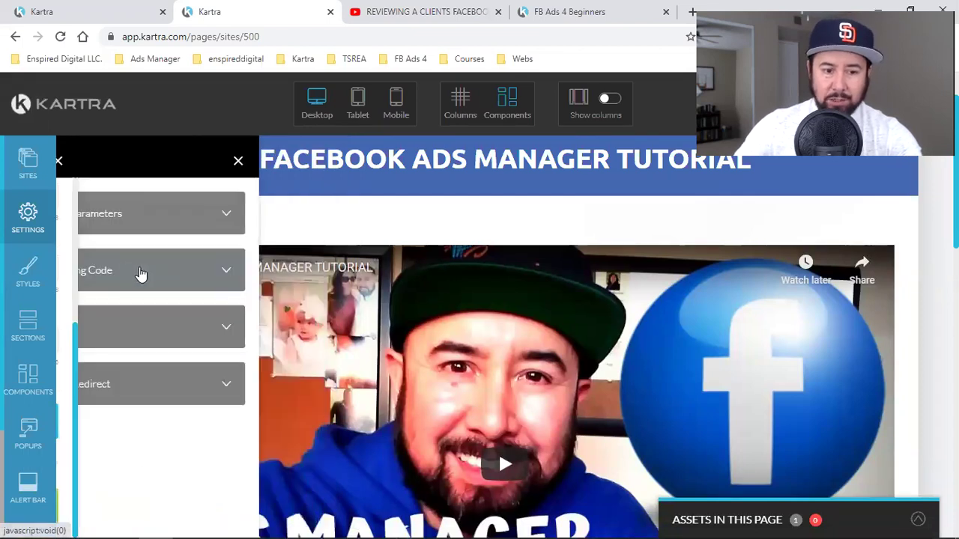
pyautogui.click(182, 272)
pyautogui.scroll(-3, 188, 327)
pyautogui.moveTo(116, 406); pyautogui.dragTo(218, 478)
pyautogui.click(201, 438)
pyautogui.click(181, 436)
pyautogui.click(166, 509)
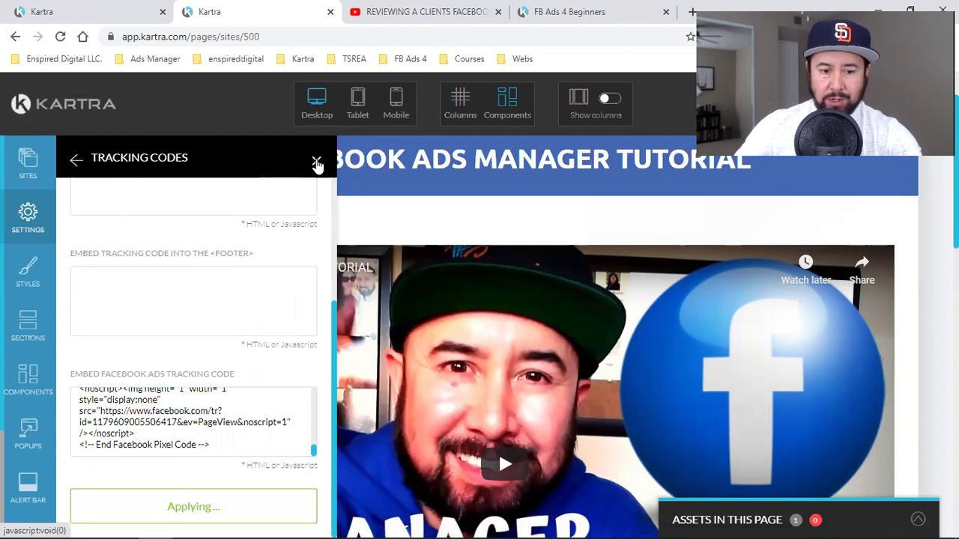
pyautogui.click(317, 164)
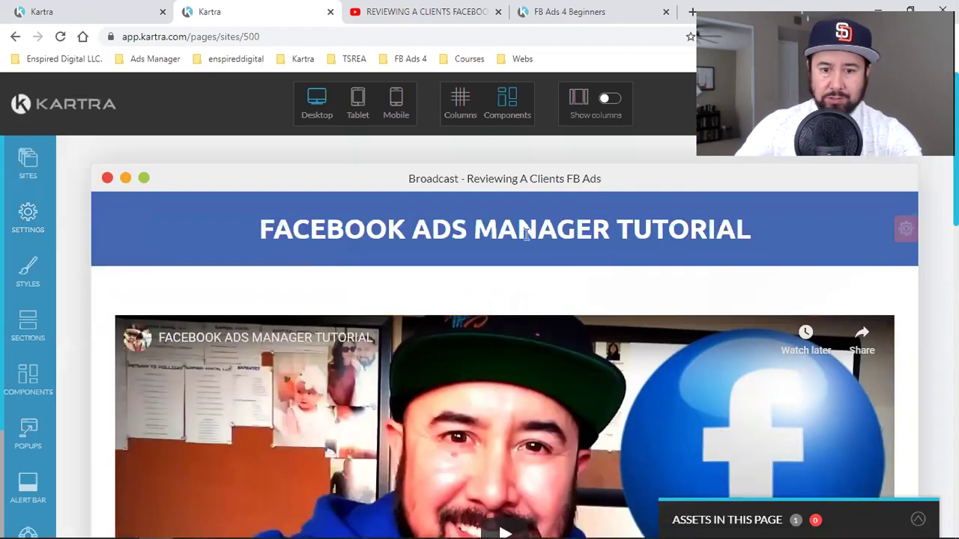
# - Retype the blue banner heading as 'REVIEWING A CLIENTS FACEBOOK ADS ACCOUNT', fixing the typos
pyautogui.tripleClick(367, 232)
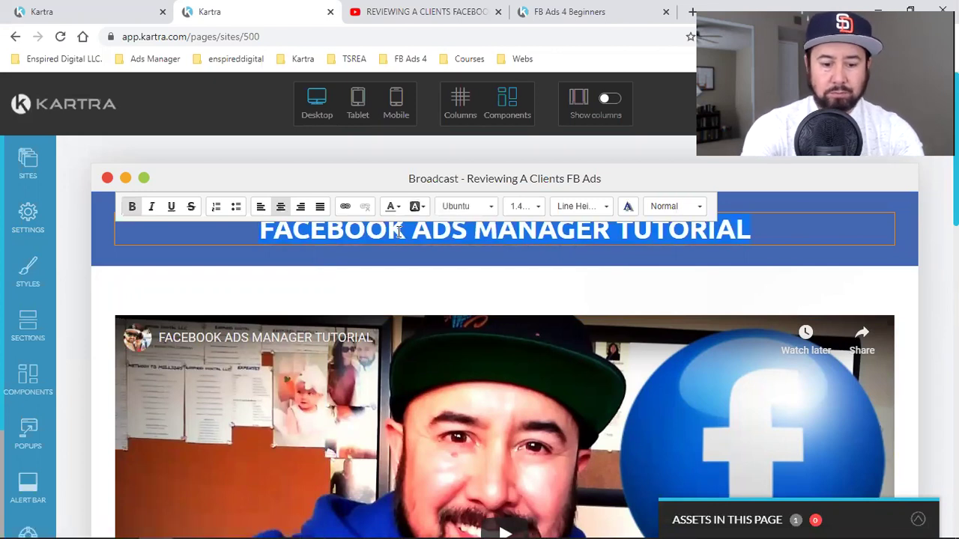
pyautogui.write('REVIEWING A CLIENTWS')
pyautogui.press('BackSpace')
pyautogui.press('BackSpace')
pyautogui.write('S')
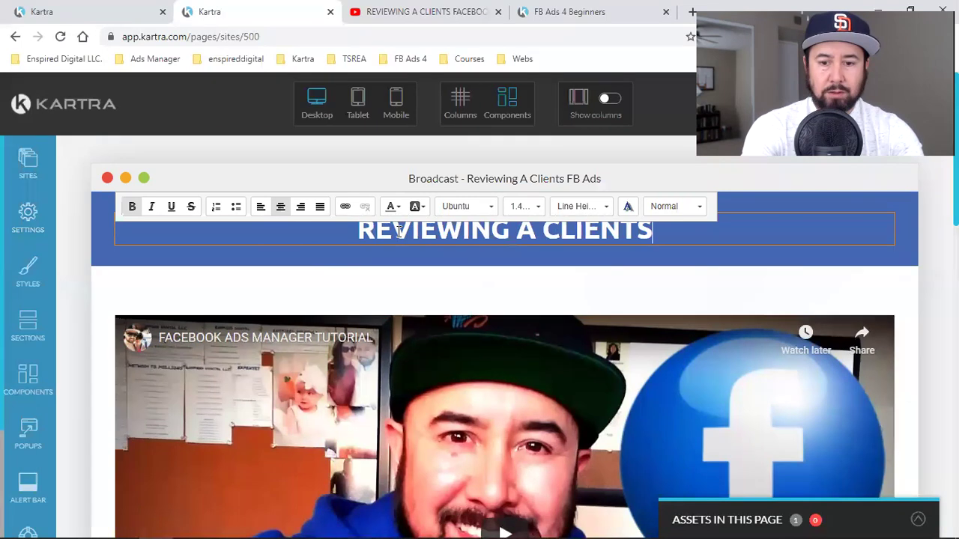
pyautogui.write(' F')
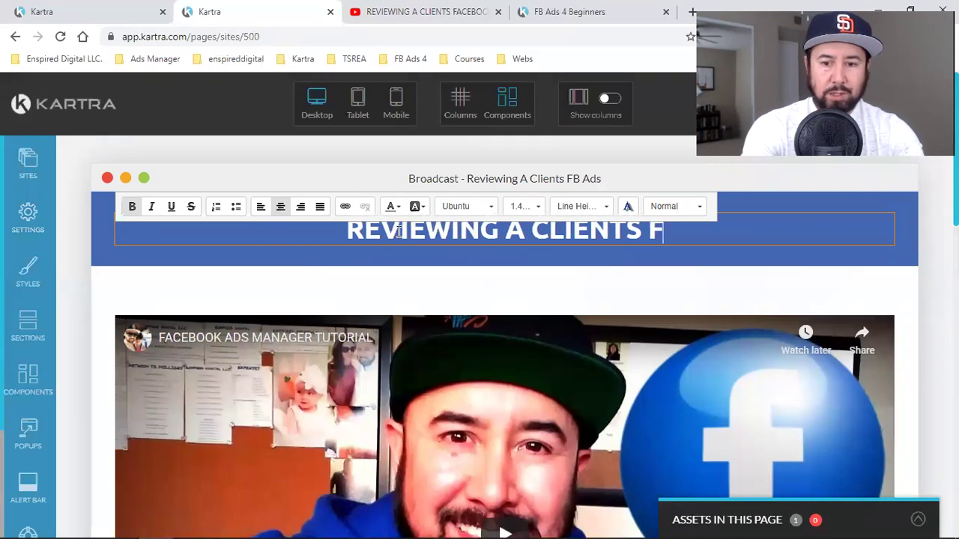
pyautogui.write('B ADS ACCOUNT')
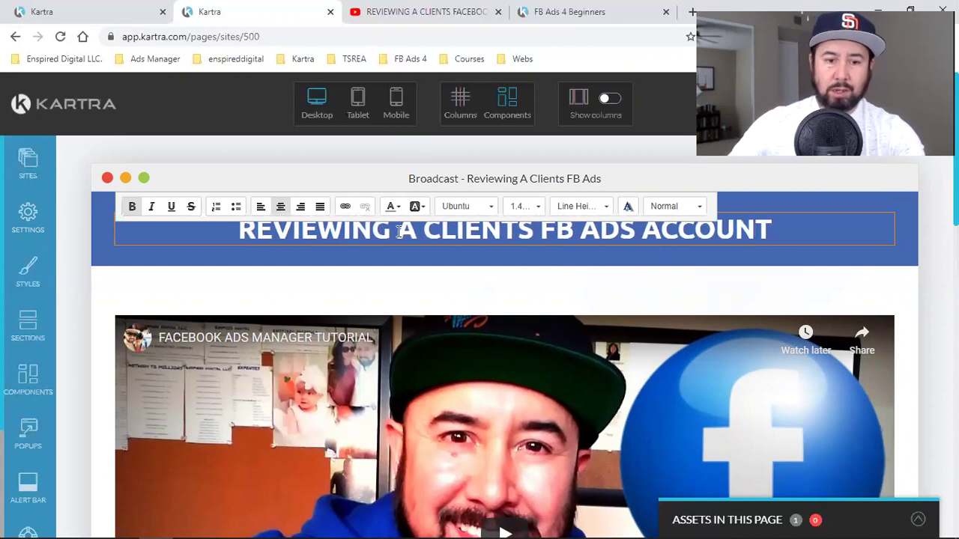
pyautogui.click(577, 238)
pyautogui.press('BackSpace')
pyautogui.write('ACEBOOK')
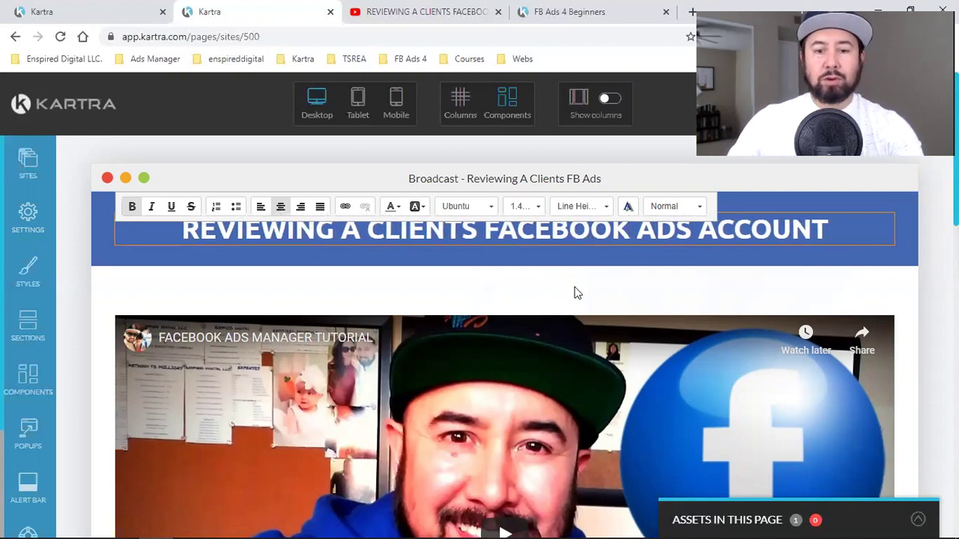
pyautogui.click(881, 307)
pyautogui.moveTo(824, 352)
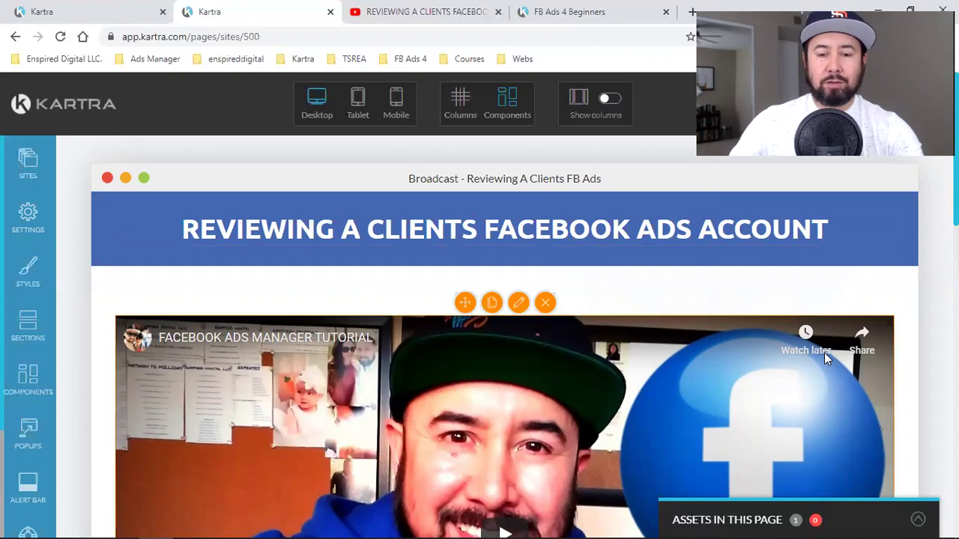
pyautogui.scroll(-1, 825, 355)
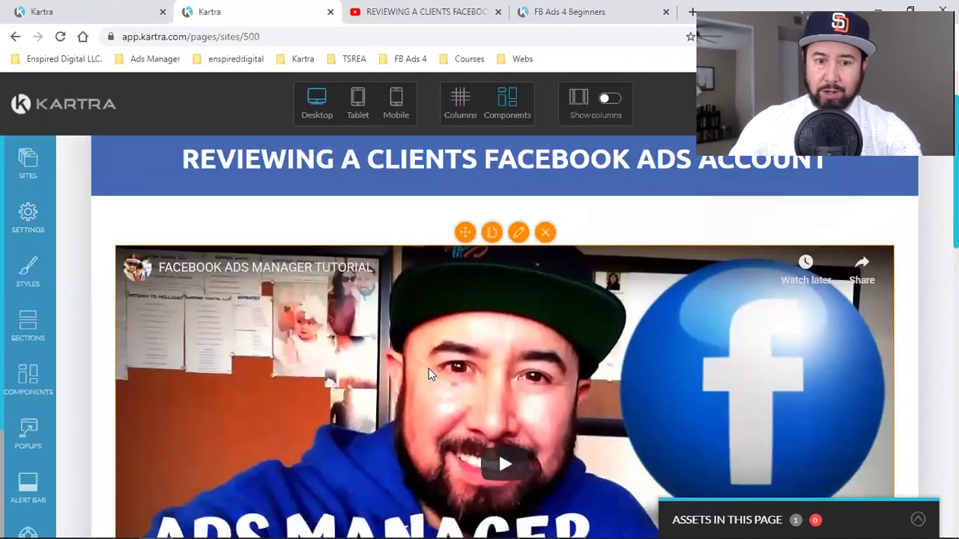
# - Copy the review video's youtu.be share link from YouTube and return to Kartra
pyautogui.click(401, 13)
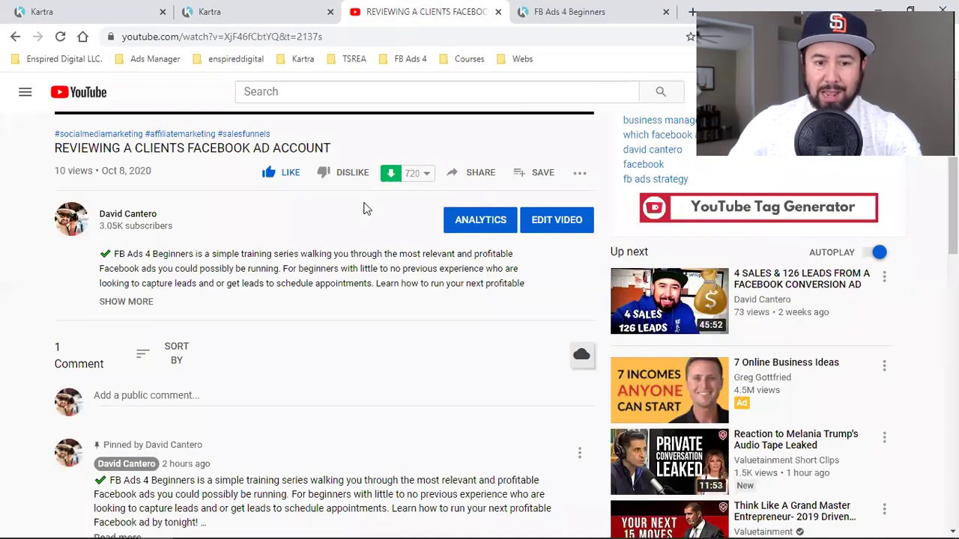
pyautogui.scroll(5, 364, 207)
pyautogui.scroll(-2, 459, 397)
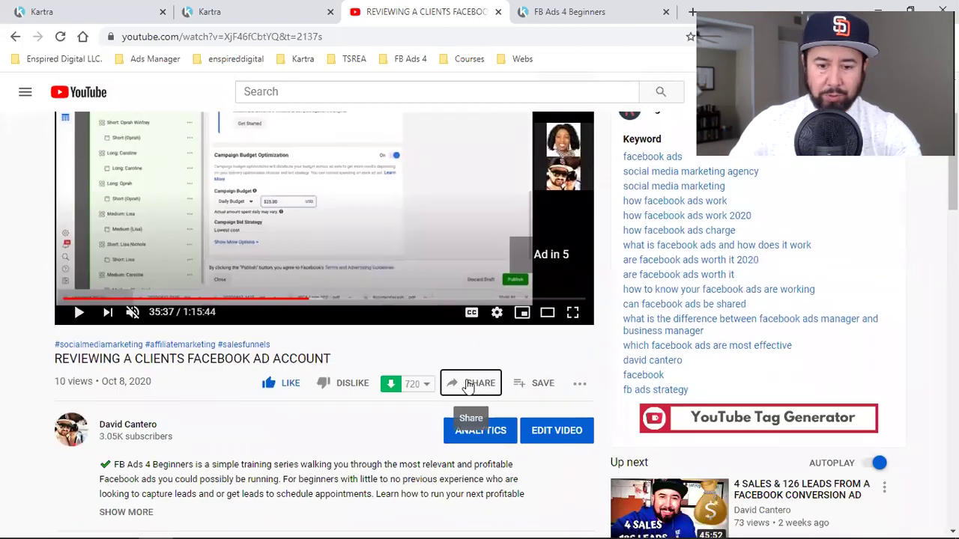
pyautogui.click(468, 385)
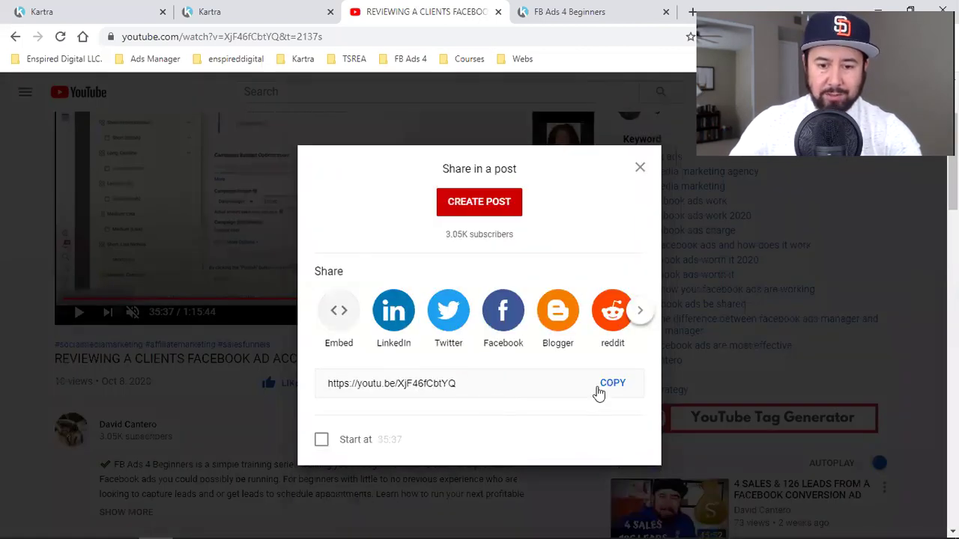
pyautogui.click(620, 390)
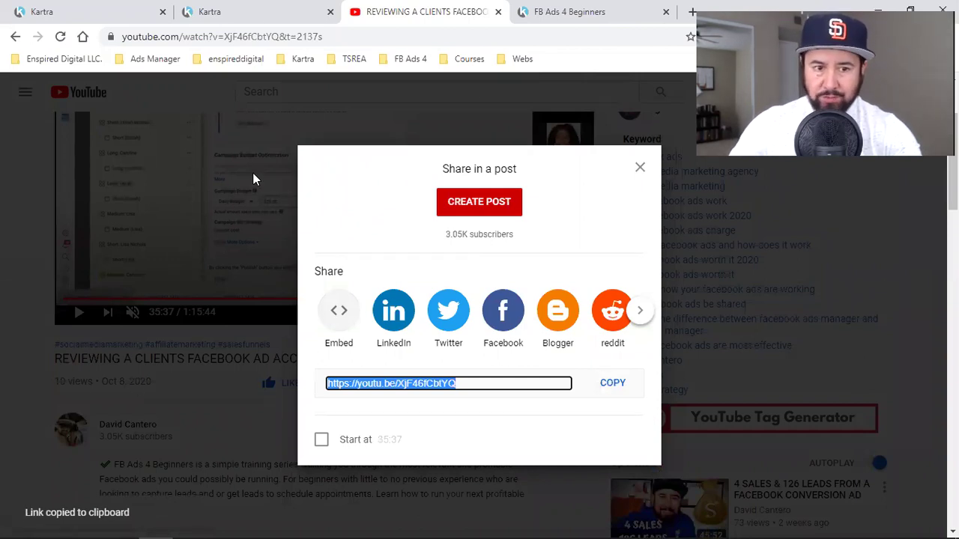
pyautogui.click(255, 11)
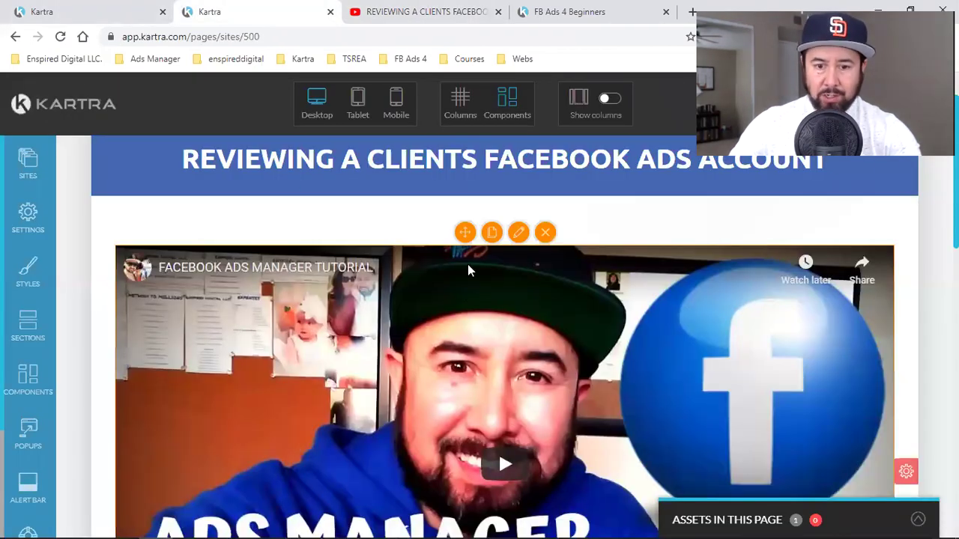
# - Set the embedded YouTube video URL to the copied short link with Autoplay on
pyautogui.click(518, 233)
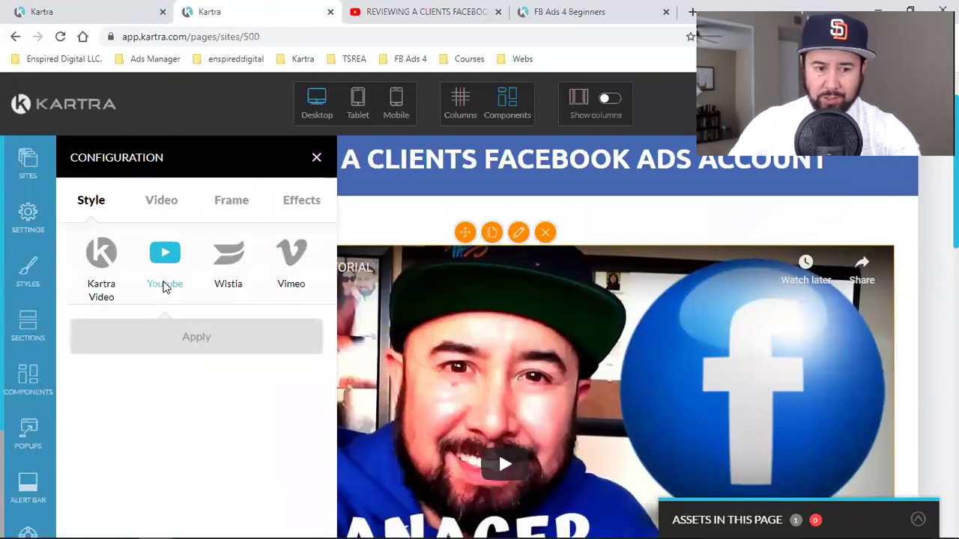
pyautogui.click(165, 287)
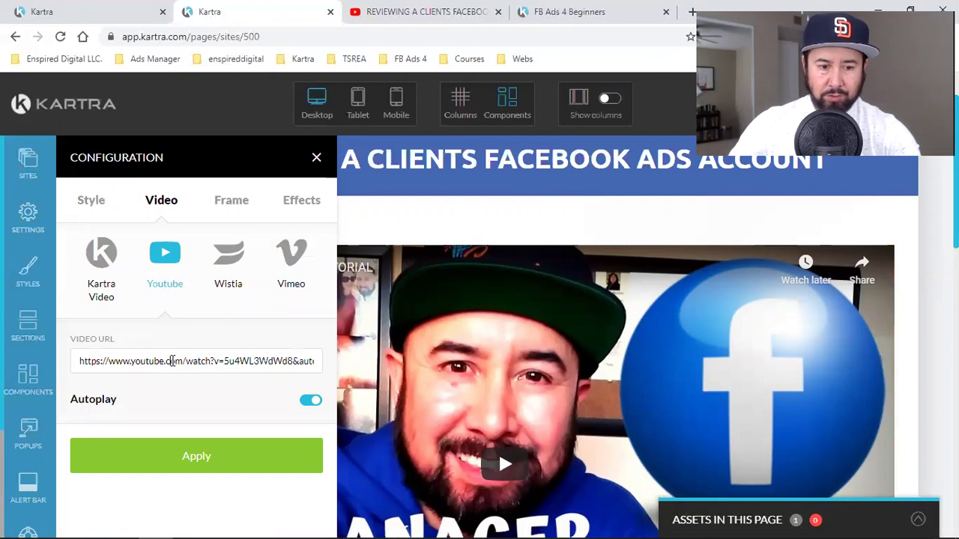
pyautogui.tripleClick(171, 361)
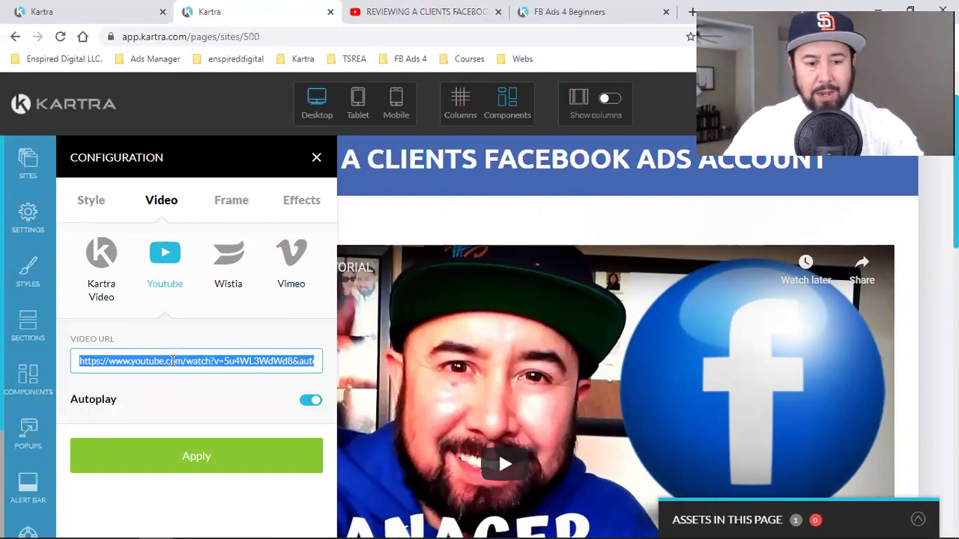
pyautogui.hotkey('ctrl', 'v')
pyautogui.click(313, 403)
pyautogui.click(233, 461)
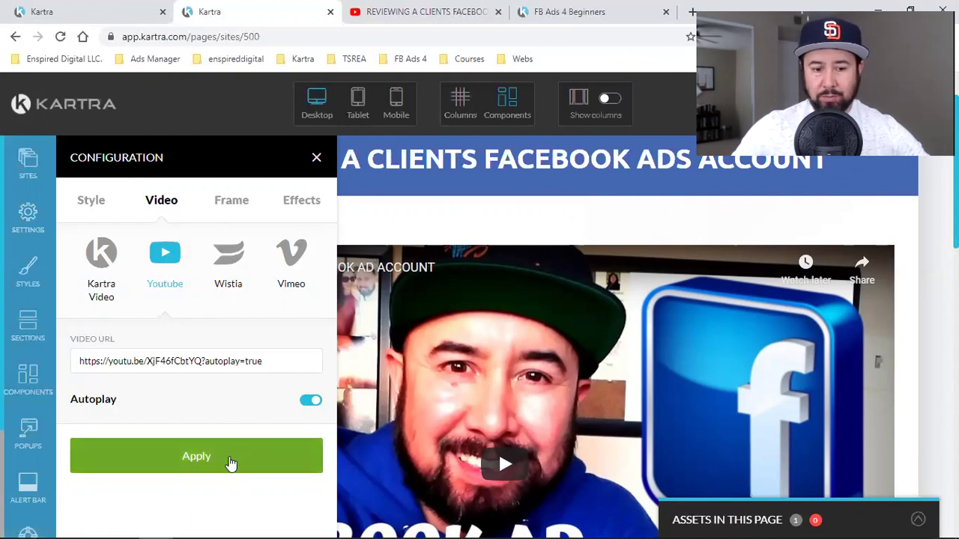
pyautogui.click(233, 454)
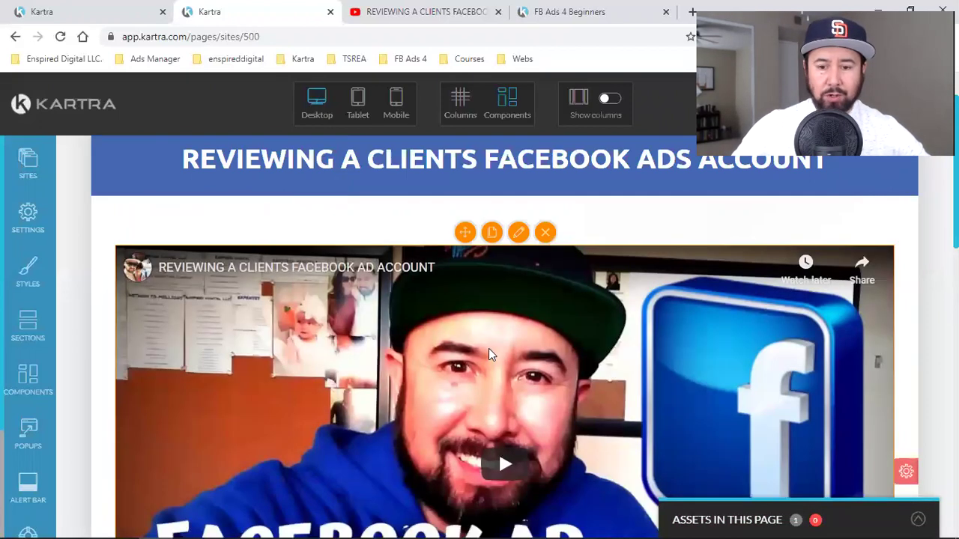
# - Scroll to the schedule-a-call button and open its Text settings
pyautogui.scroll(-3, 488, 349)
pyautogui.scroll(-4, 489, 349)
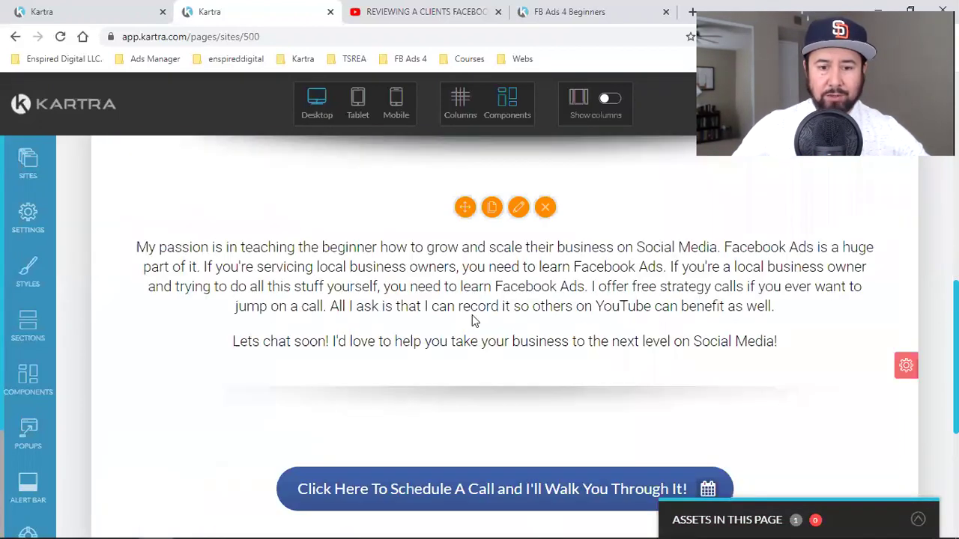
pyautogui.scroll(4, 517, 303)
pyautogui.scroll(-4, 495, 308)
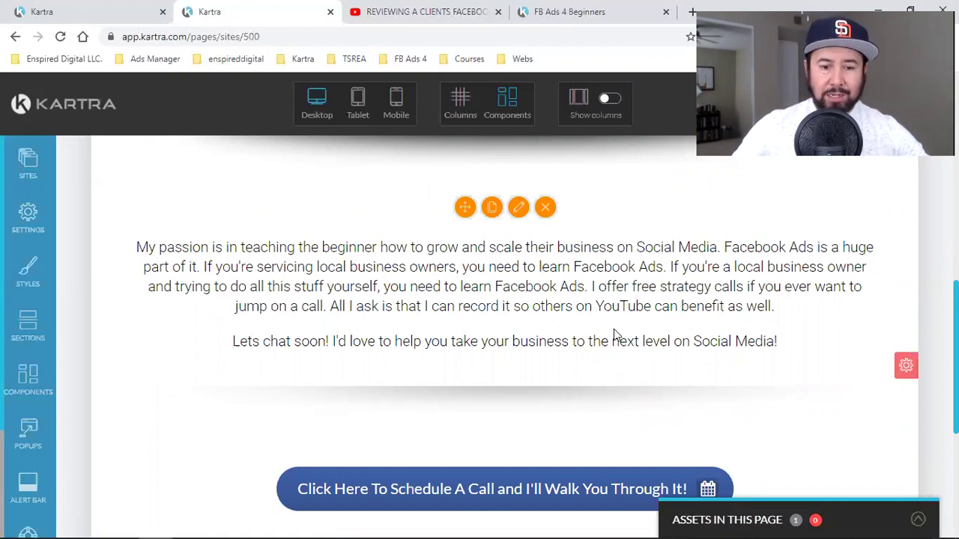
pyautogui.scroll(-2, 613, 331)
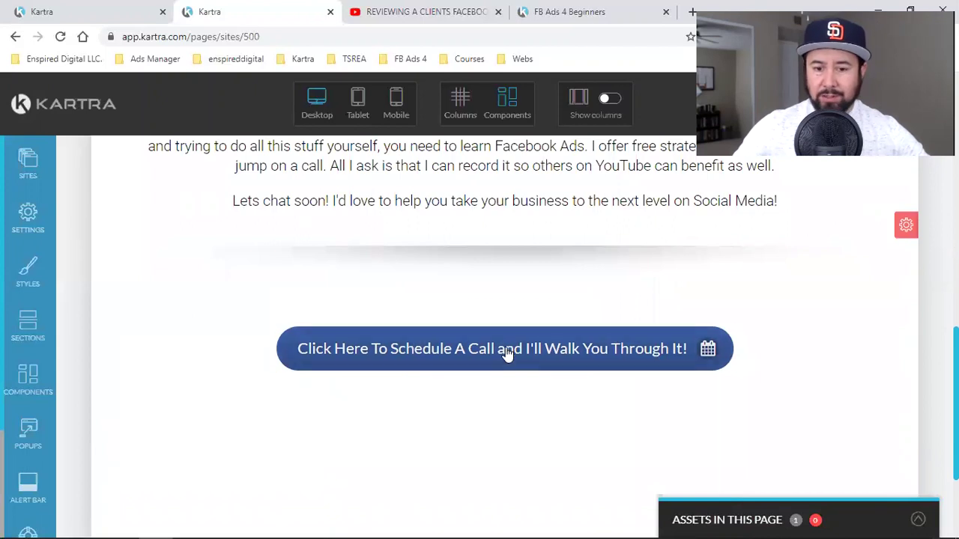
pyautogui.moveTo(467, 360)
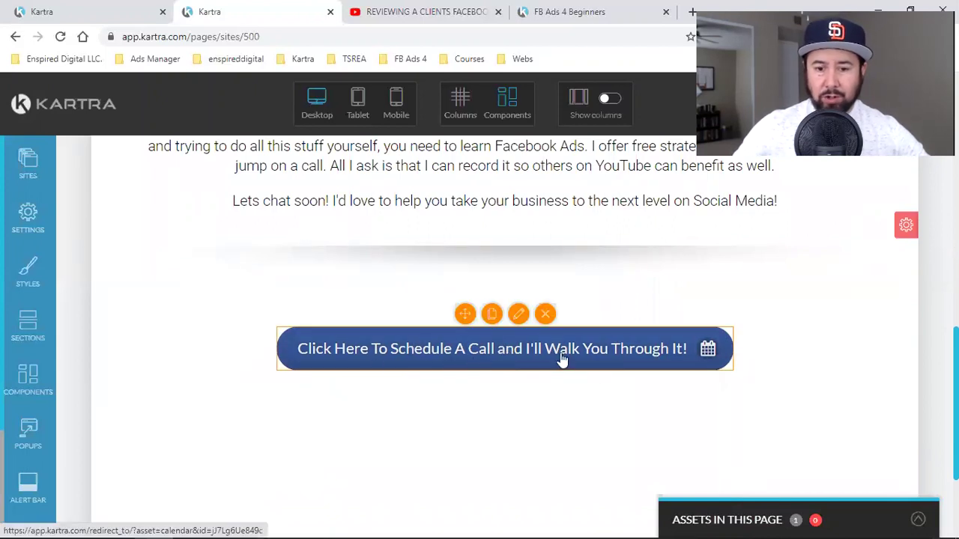
pyautogui.click(518, 313)
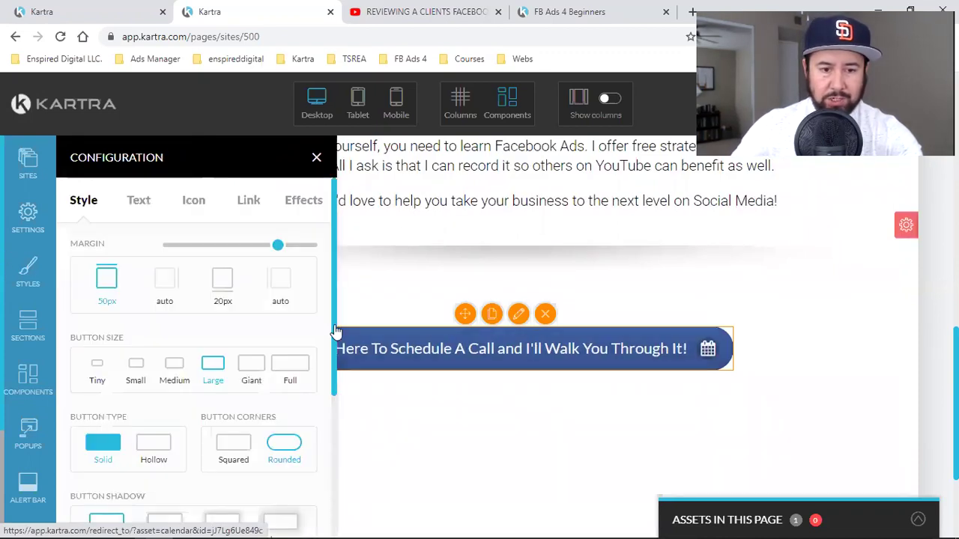
pyautogui.click(139, 202)
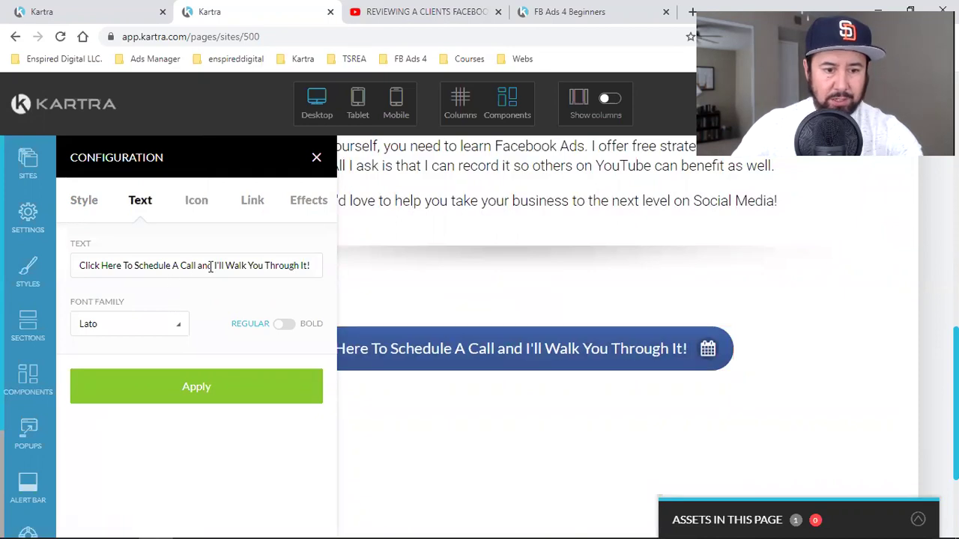
# - Replace 'Walk You Through It!' with 'Help You With Your Ads Too!' and apply
pyautogui.moveTo(226, 265); pyautogui.dragTo(400, 269)
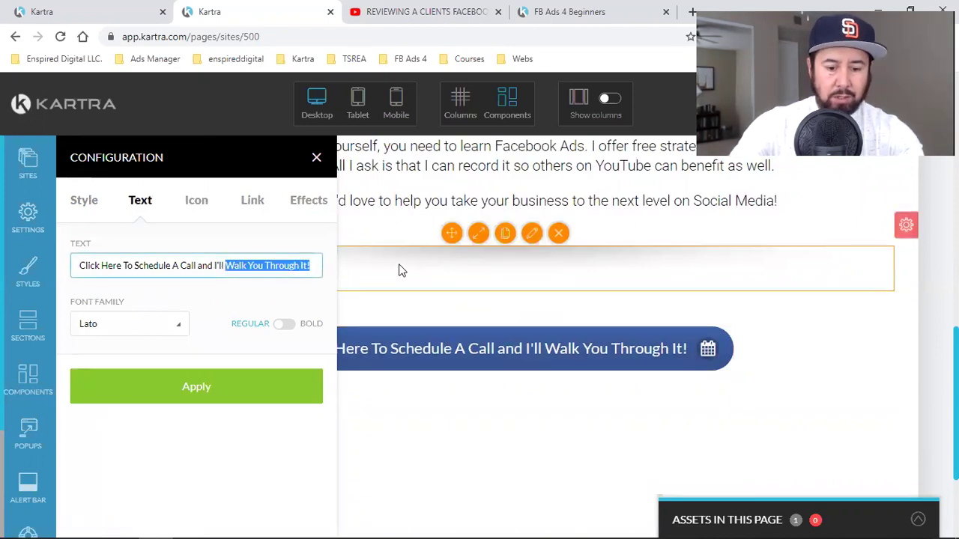
pyautogui.write('hEL')
pyautogui.press('BackSpace')
pyautogui.press('BackSpace')
pyautogui.press('BackSpace')
pyautogui.write('Help')
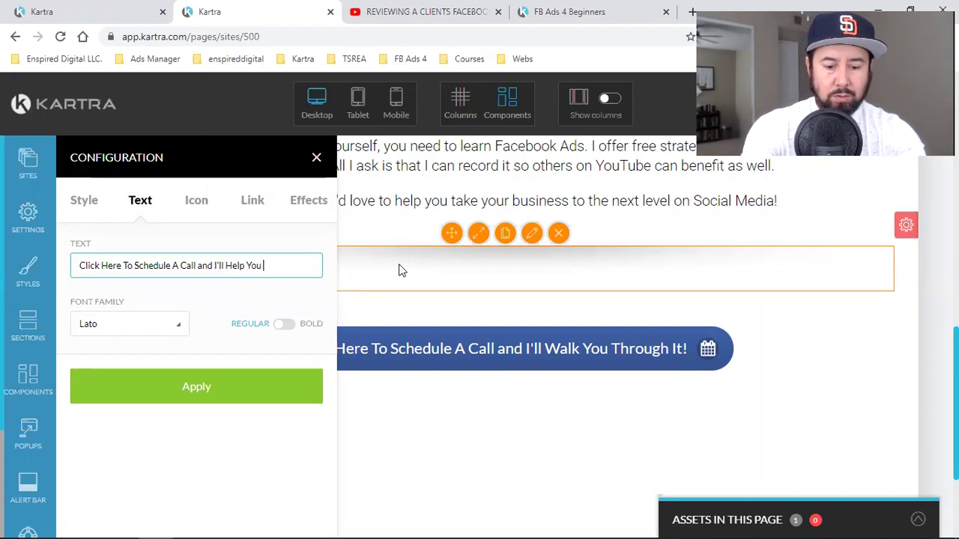
pyautogui.press('BackSpace')
pyautogui.press('BackSpace')
pyautogui.press('BackSpace')
pyautogui.press('BackSpace')
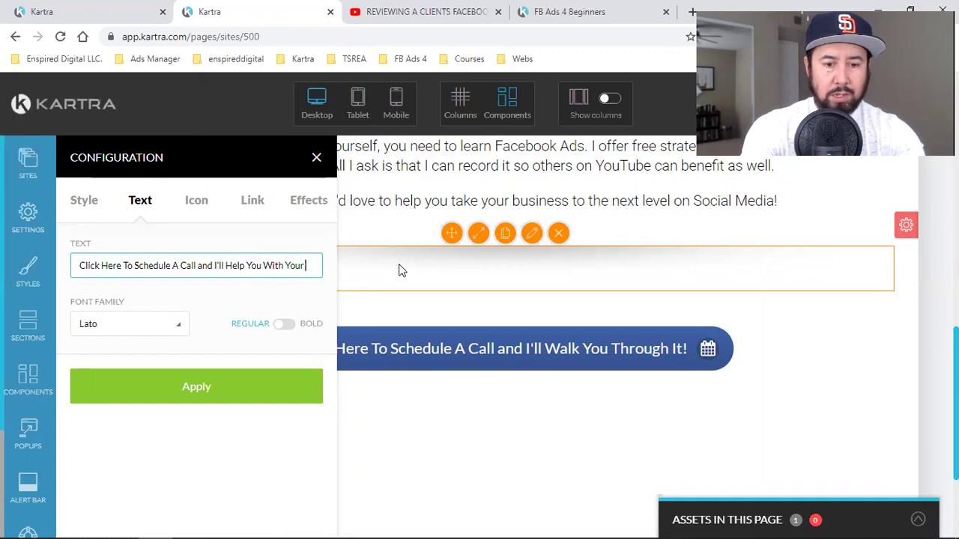
pyautogui.write('ds Too!')
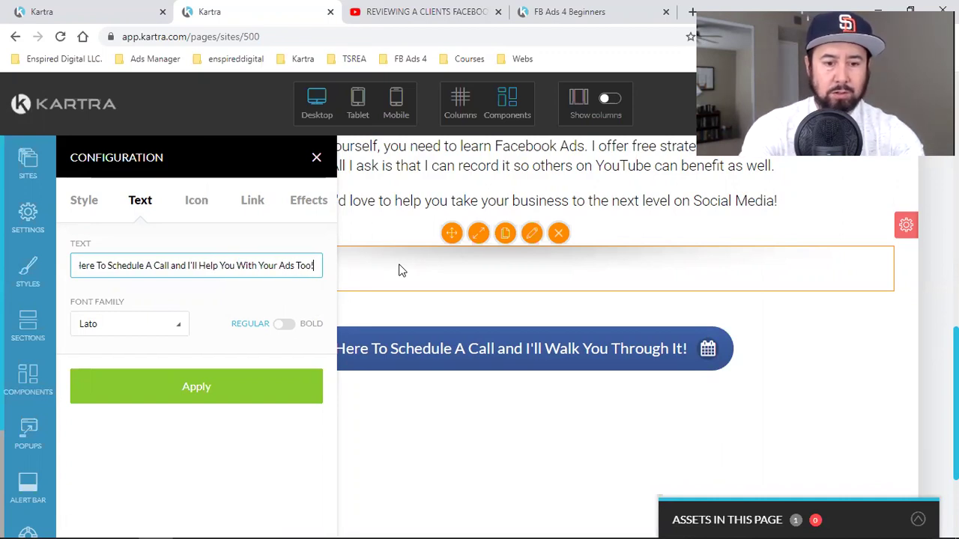
pyautogui.click(188, 395)
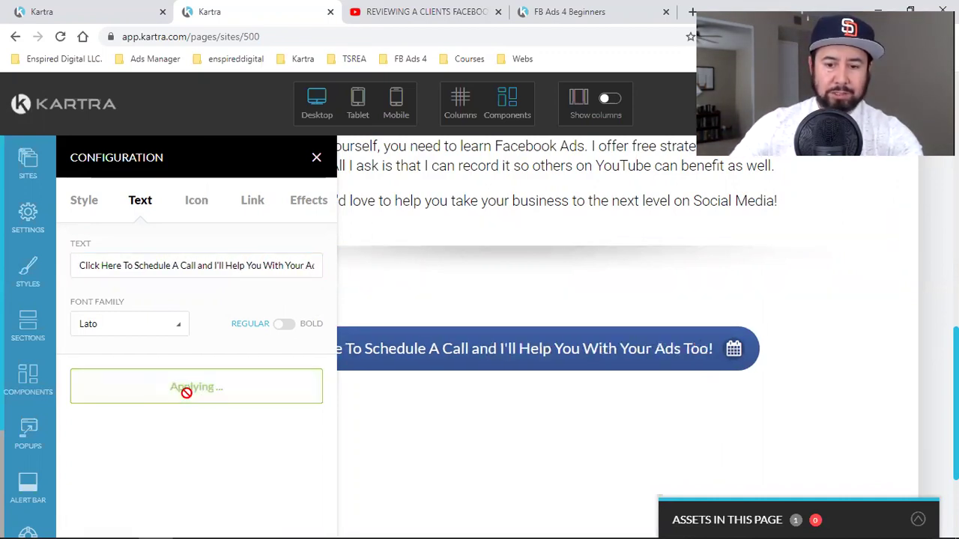
pyautogui.click(316, 157)
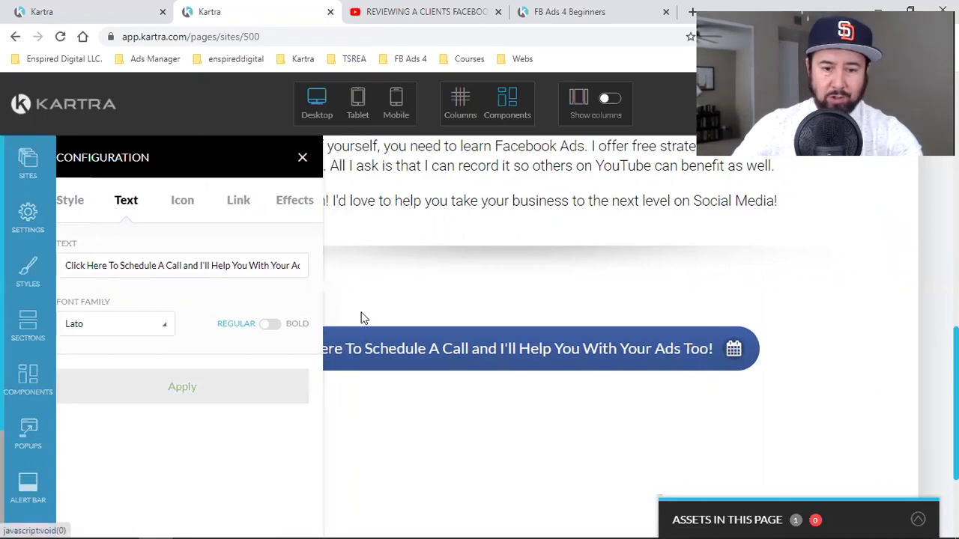
pyautogui.moveTo(364, 368)
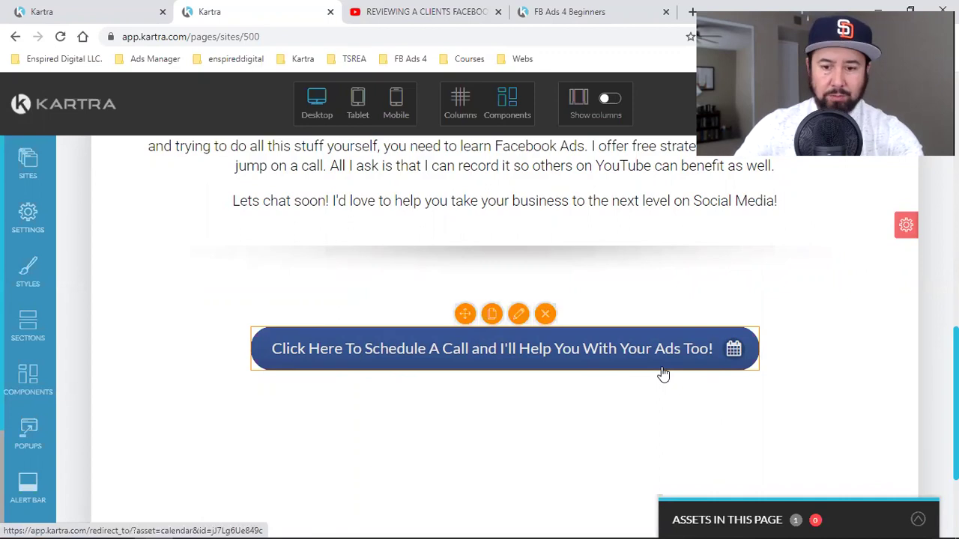
# - Search 'face' among the button's icons and apply facebook-square
pyautogui.click(518, 313)
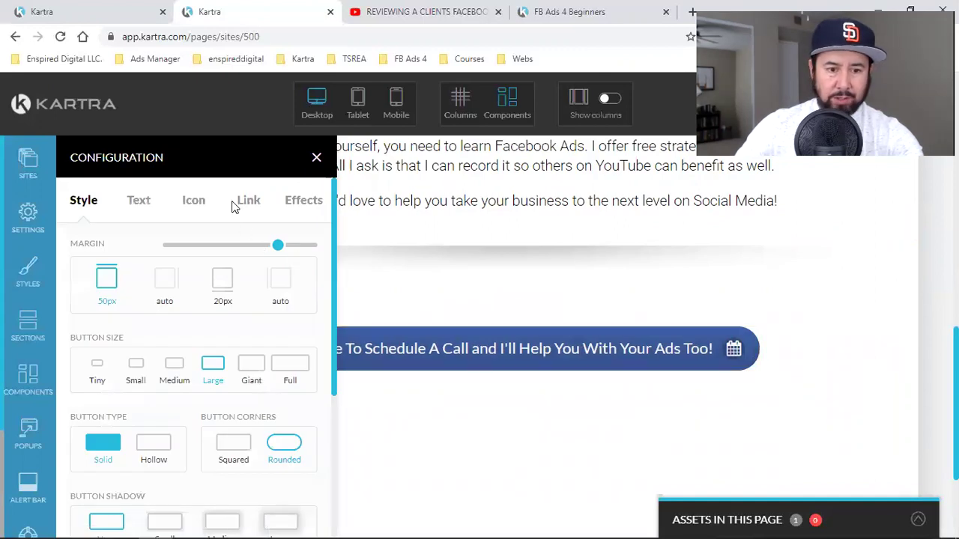
pyautogui.click(194, 203)
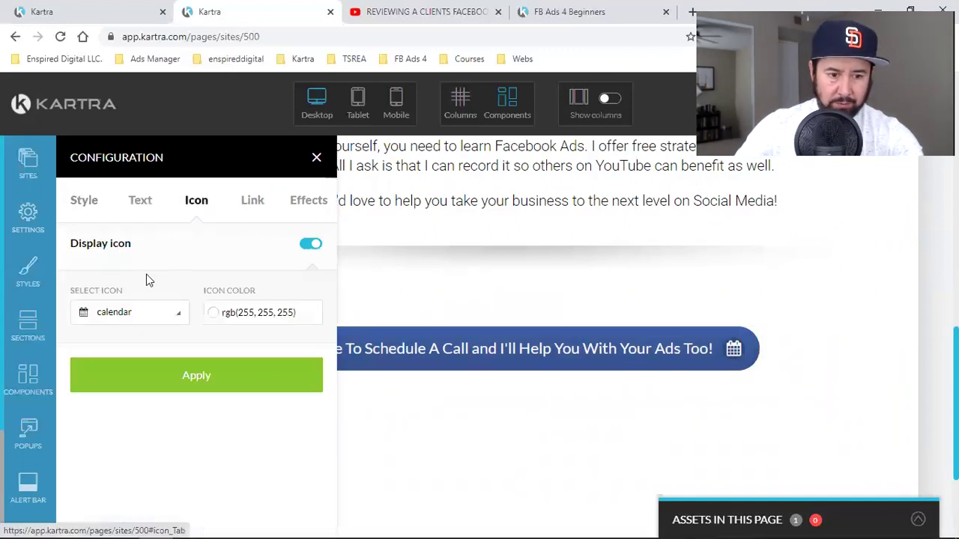
pyautogui.click(102, 317)
pyautogui.write('face')
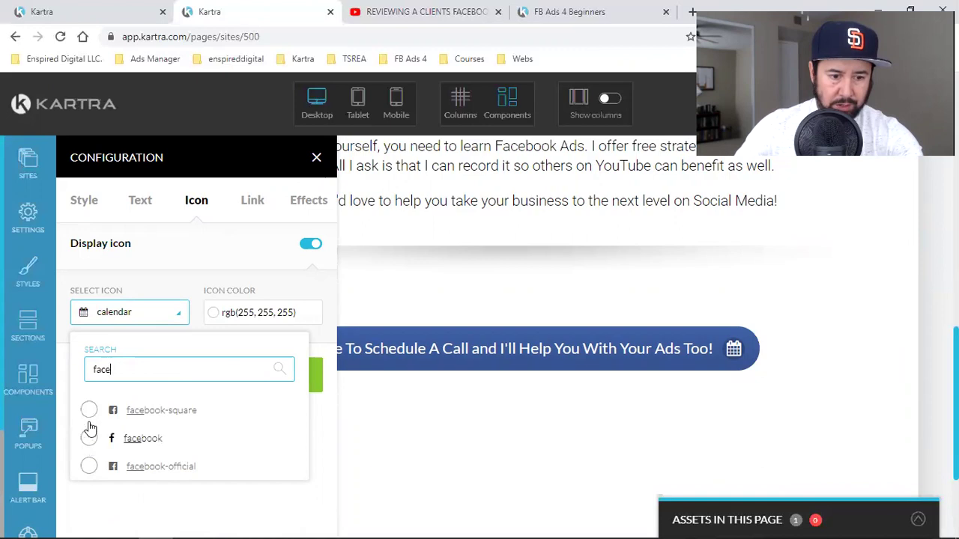
pyautogui.click(89, 410)
pyautogui.click(182, 379)
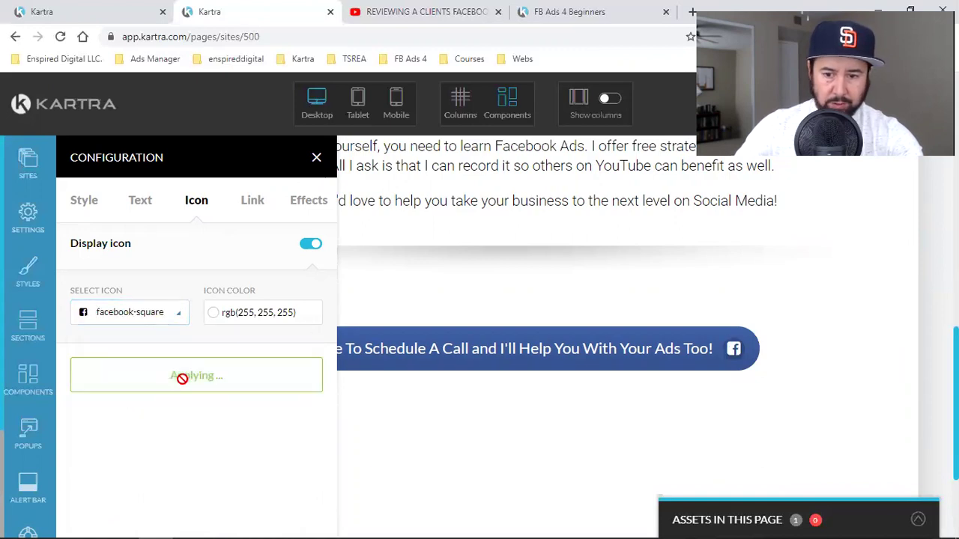
# - Try the plain facebook icon, then settle on facebook-official and close the settings
pyautogui.click(157, 328)
pyautogui.write('face')
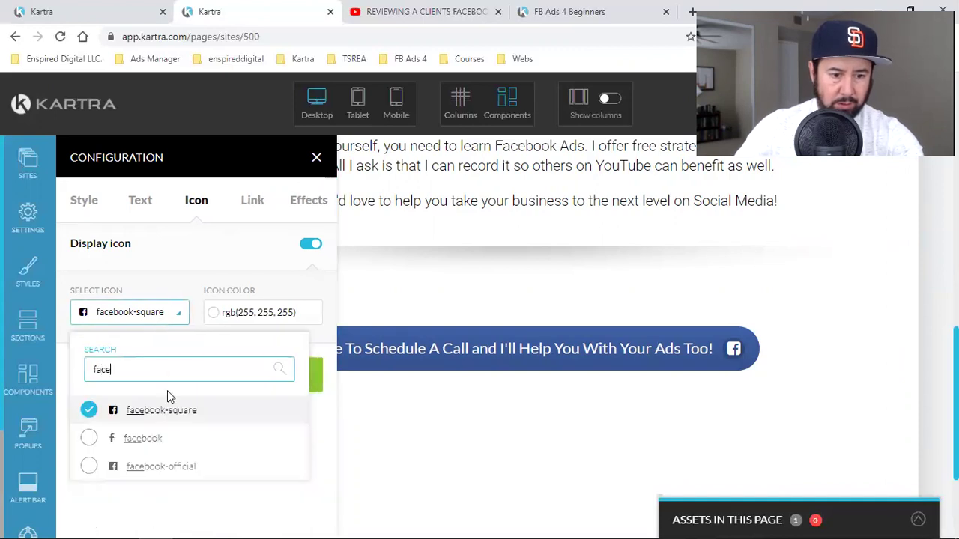
pyautogui.click(149, 439)
pyautogui.click(161, 379)
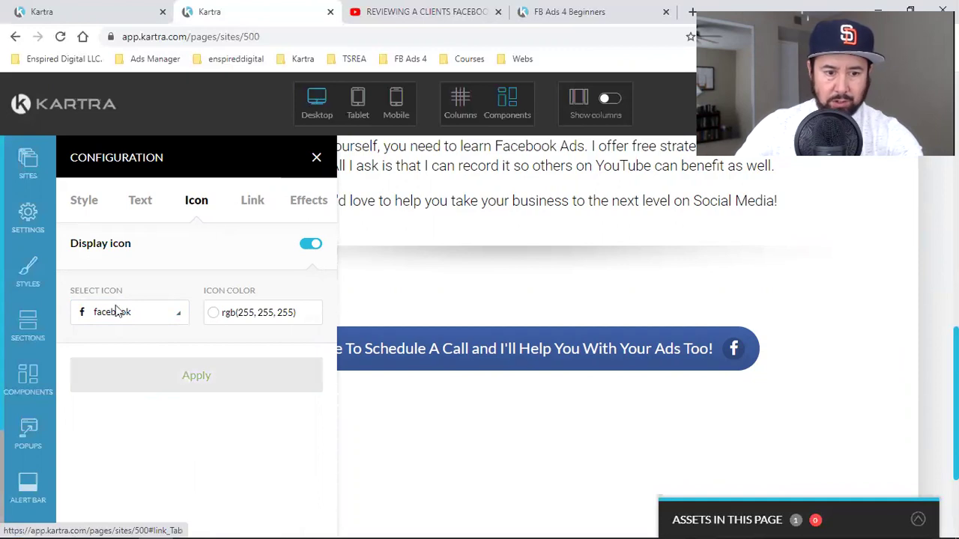
pyautogui.write('ce')
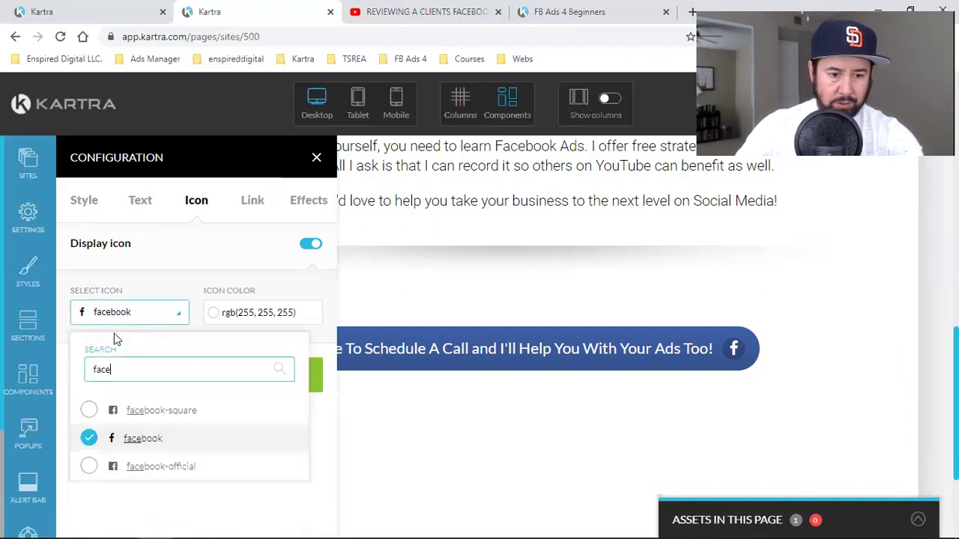
pyautogui.click(156, 462)
pyautogui.click(206, 377)
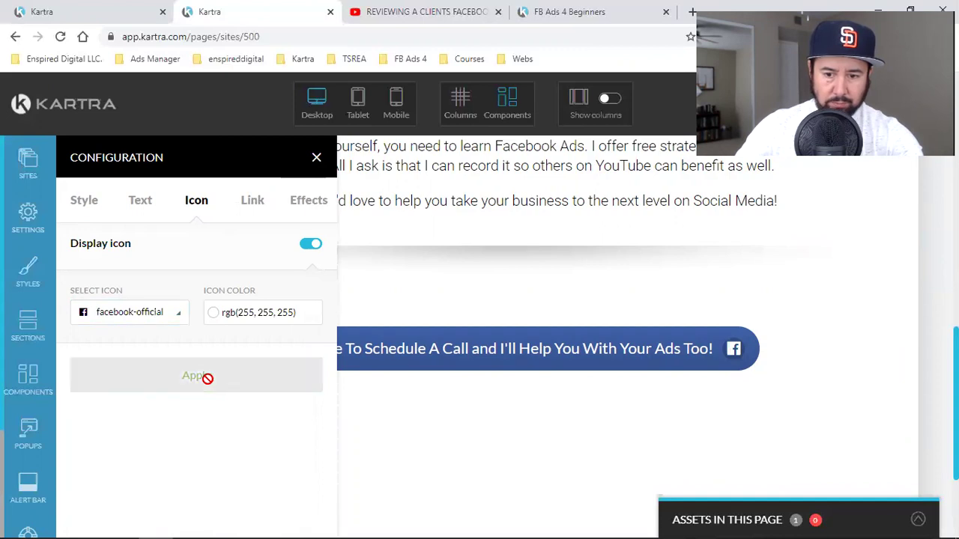
pyautogui.click(316, 157)
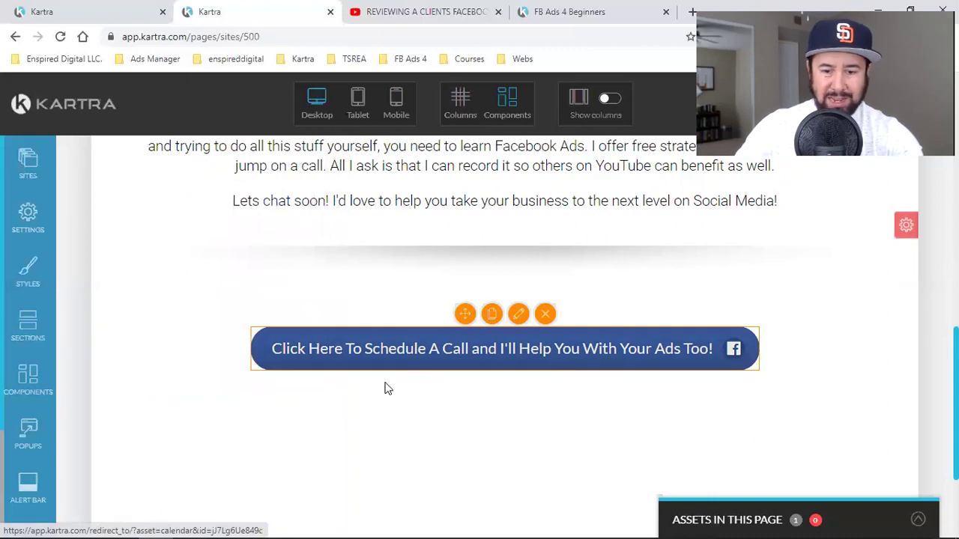
# - Open the bio text section's Delay settings and select the current delay value
pyautogui.scroll(-3, 698, 426)
pyautogui.scroll(8, 510, 364)
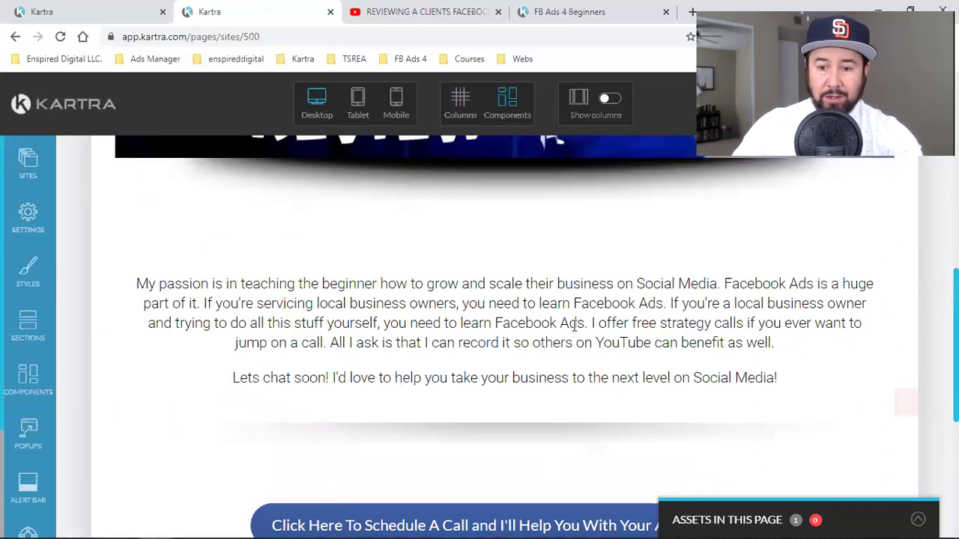
pyautogui.scroll(-2, 846, 359)
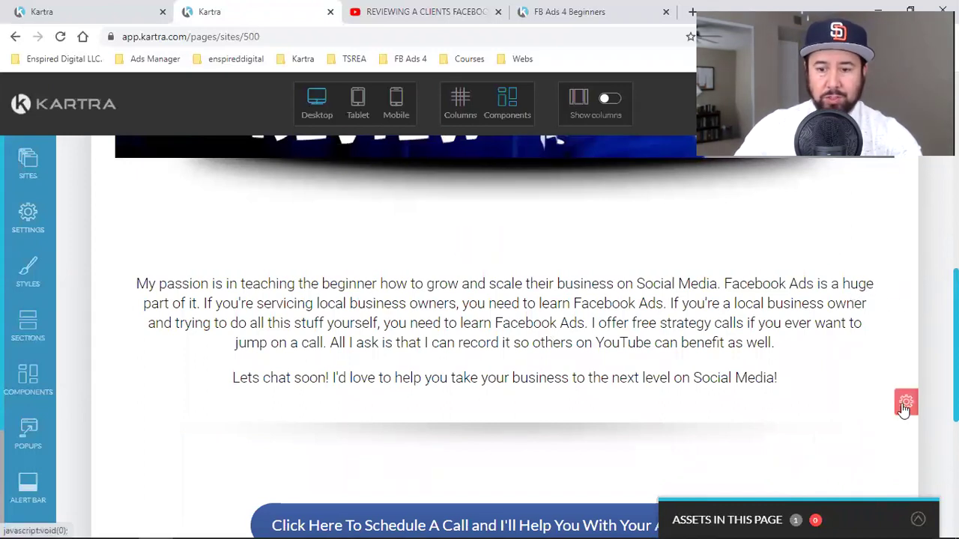
pyautogui.moveTo(904, 405)
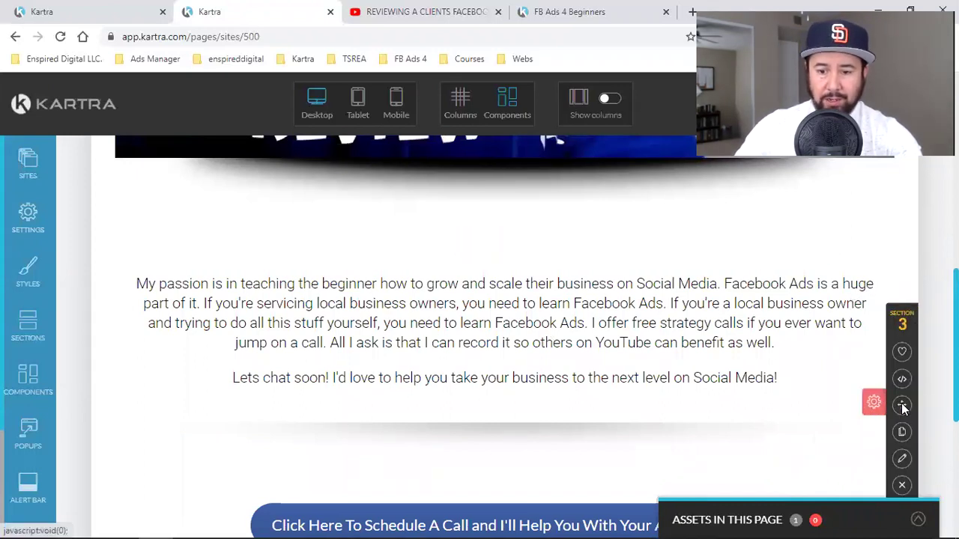
pyautogui.click(902, 459)
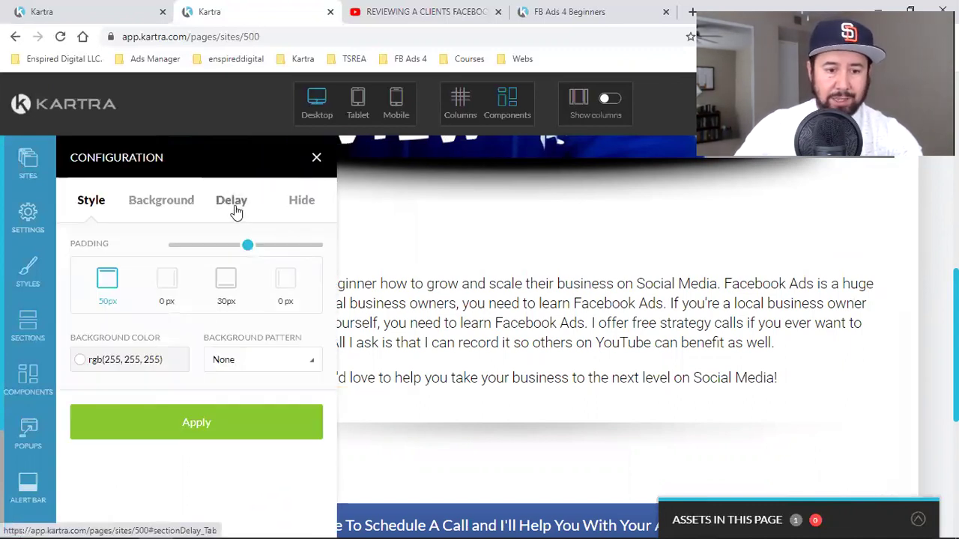
pyautogui.click(234, 207)
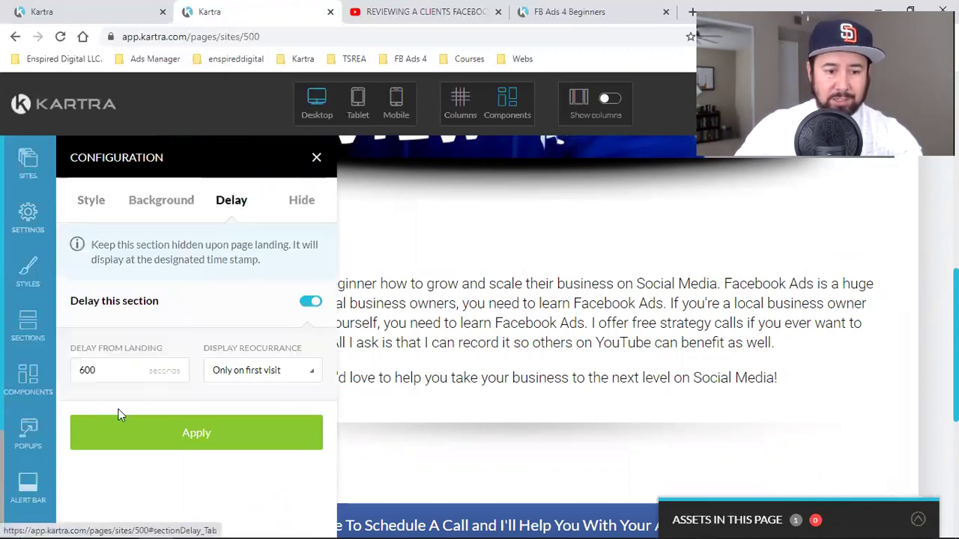
pyautogui.doubleClick(82, 372)
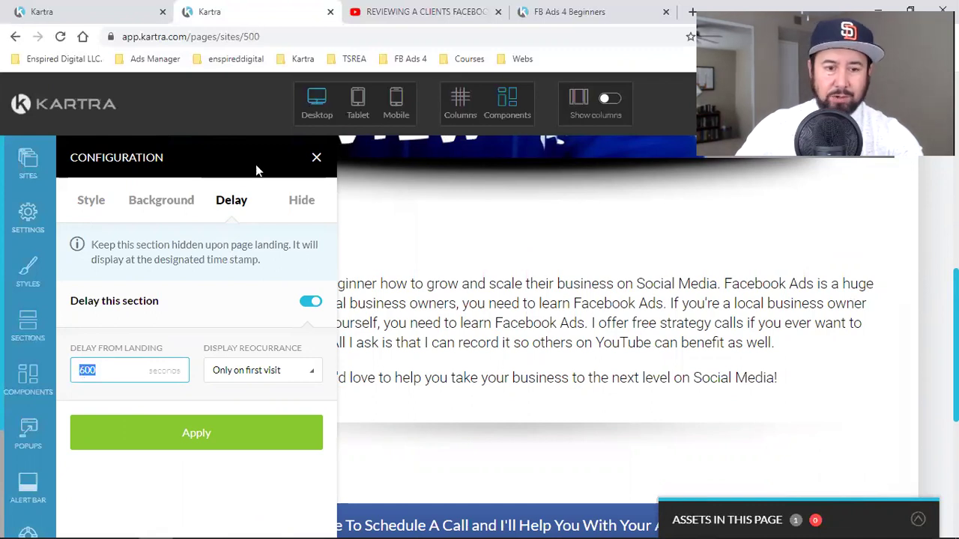
pyautogui.click(315, 160)
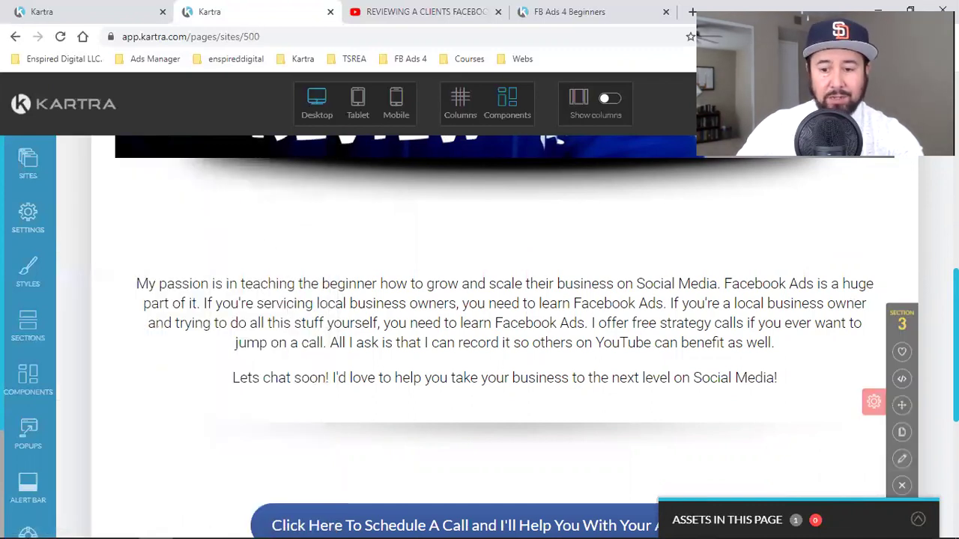
# - Apply a 600-second delay from landing, only on first visit
pyautogui.click(905, 461)
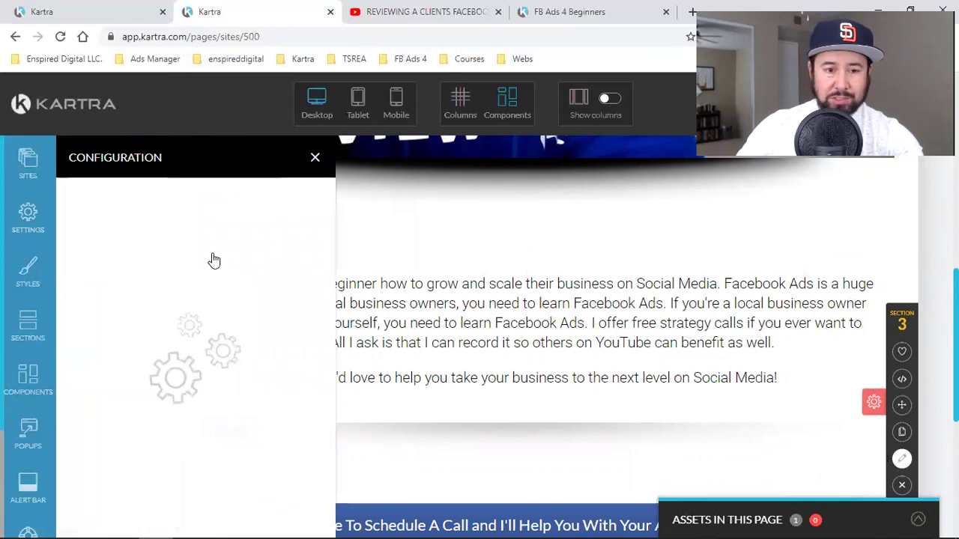
pyautogui.click(238, 205)
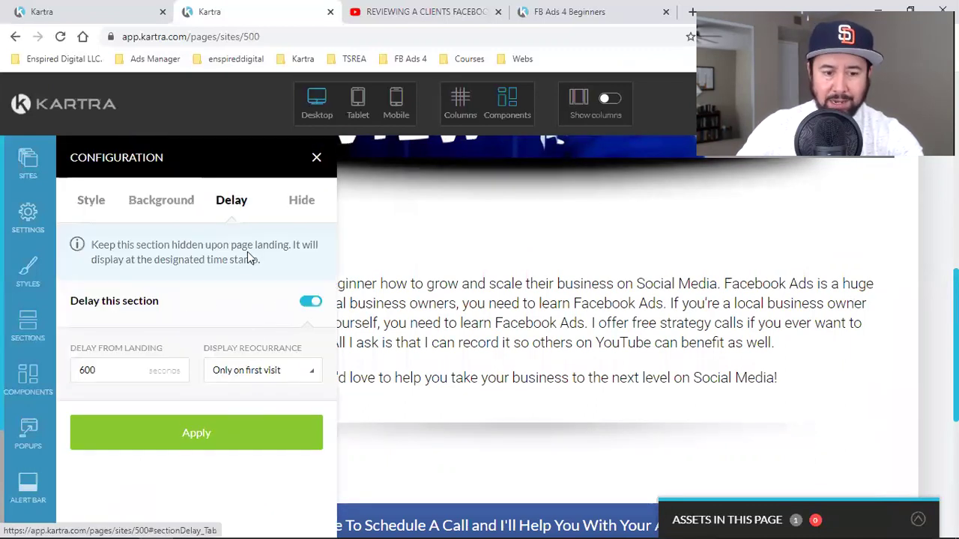
pyautogui.click(251, 372)
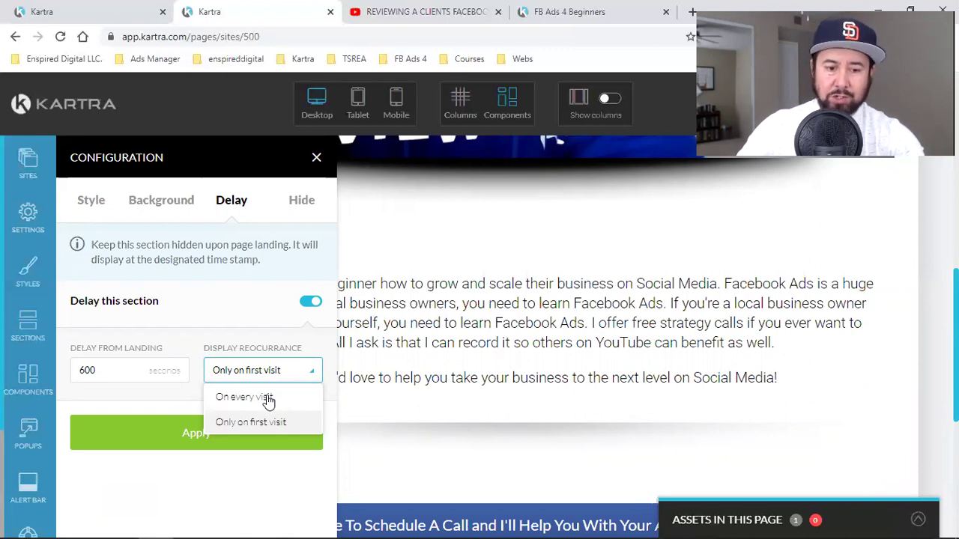
pyautogui.click(169, 434)
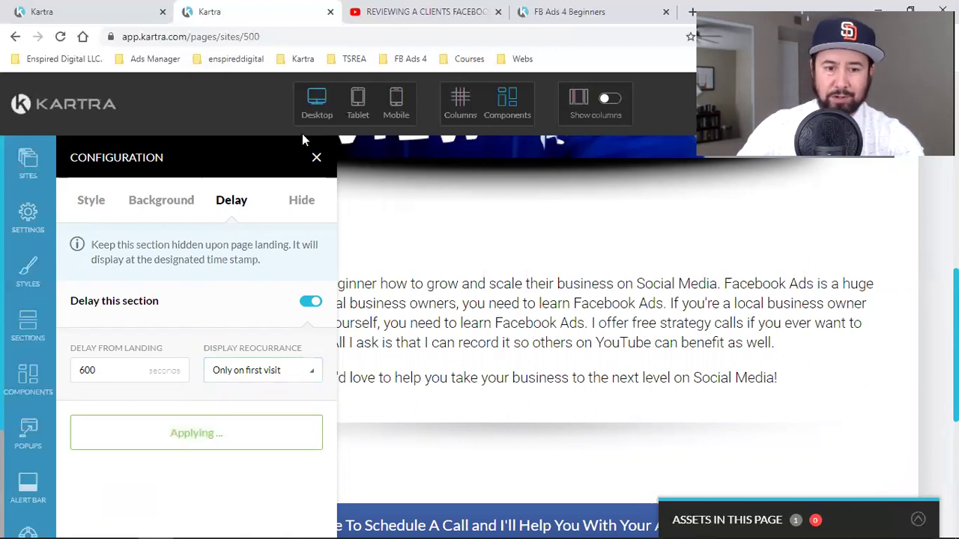
pyautogui.click(316, 161)
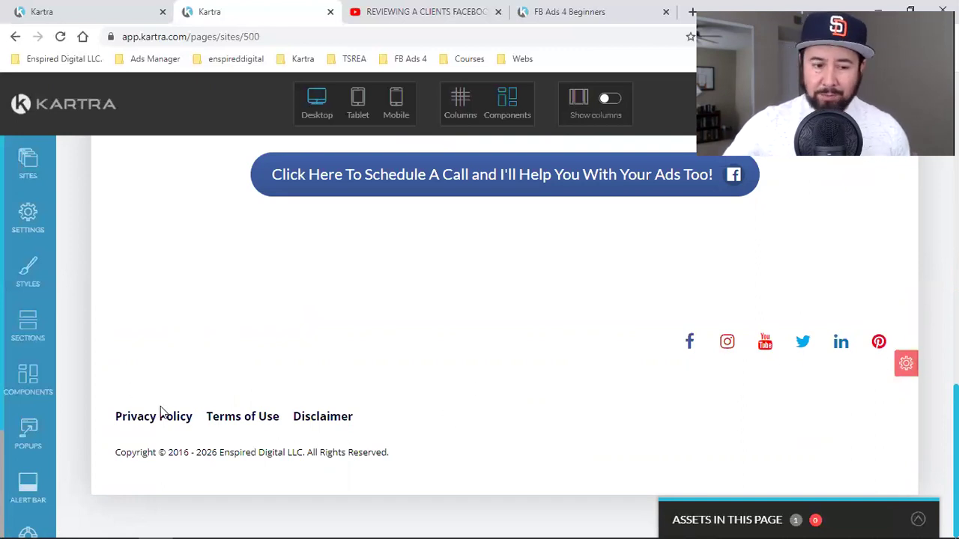
# - Link the call button to the Enspired Digital Kartra calendar, opening in a new tab
pyautogui.scroll(5, 597, 420)
pyautogui.scroll(-3, 708, 379)
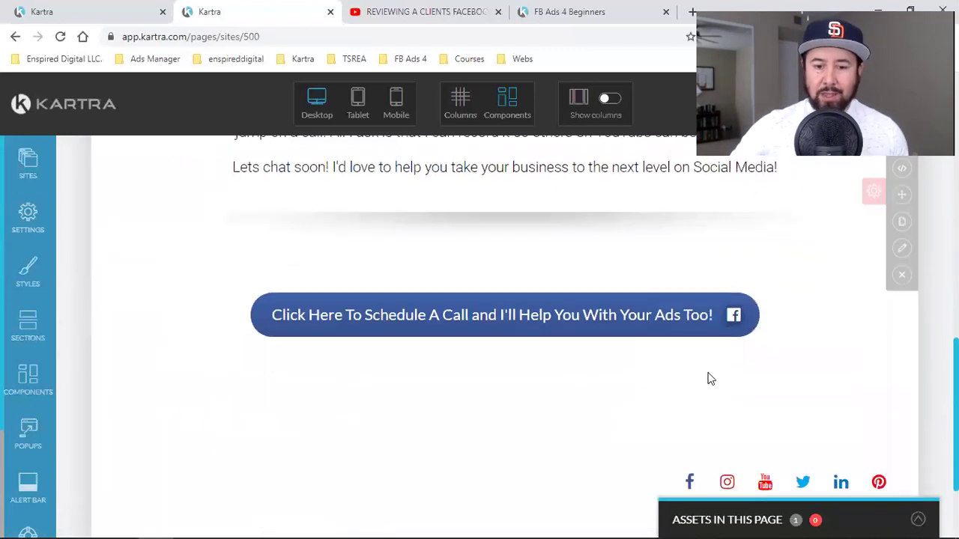
pyautogui.click(519, 280)
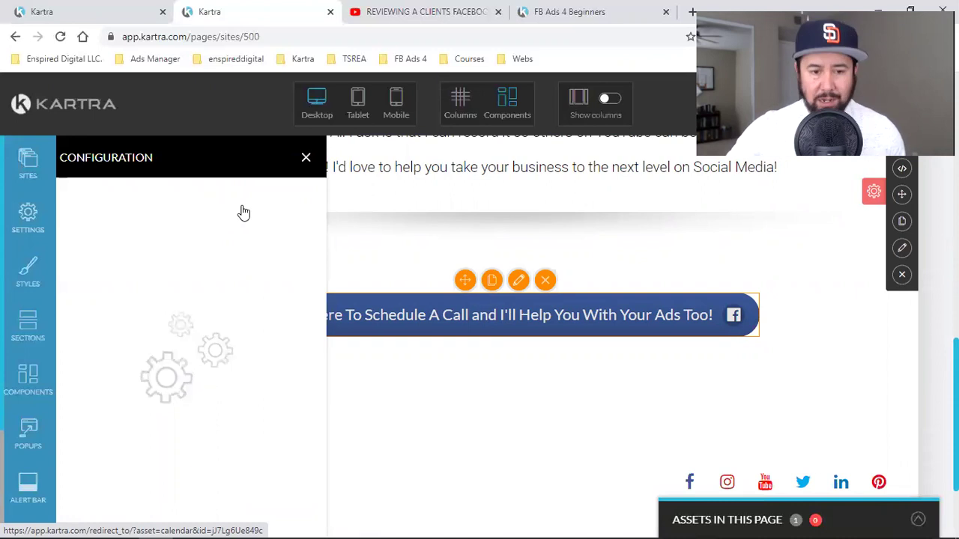
pyautogui.click(244, 210)
pyautogui.scroll(-5, 264, 338)
pyautogui.click(272, 352)
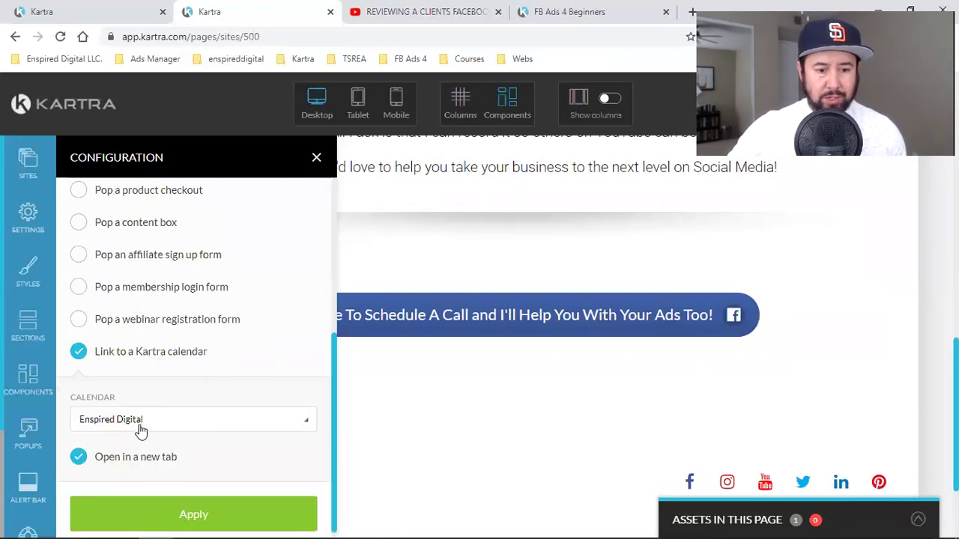
pyautogui.scroll(-1, 195, 424)
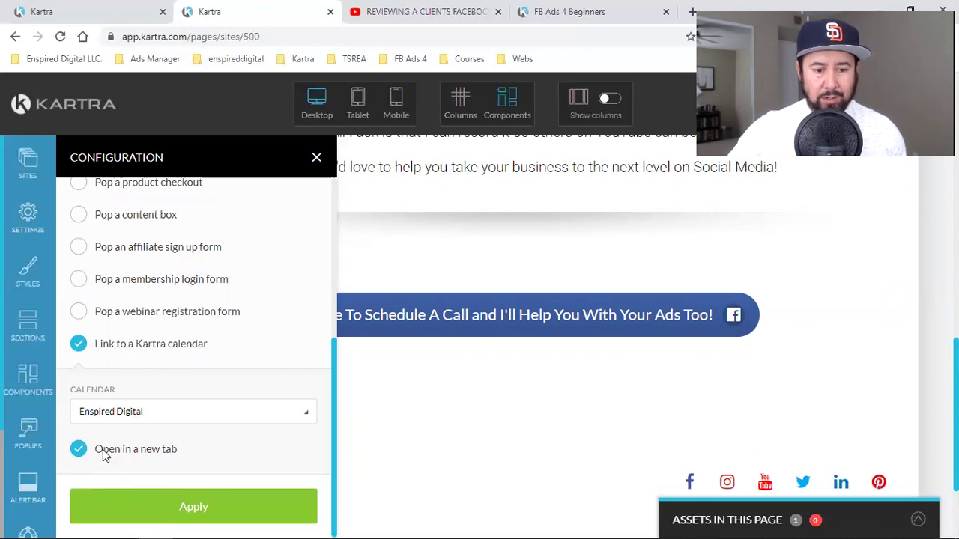
pyautogui.click(170, 516)
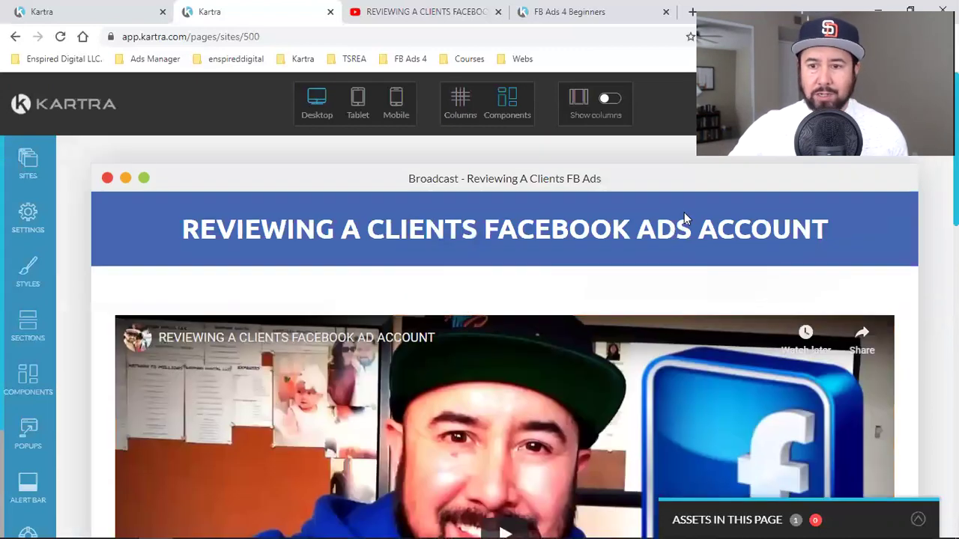
# - Save progress and publish the page live via Actions, then view the FB Ads 4 Beginners tab
pyautogui.click(895, 105)
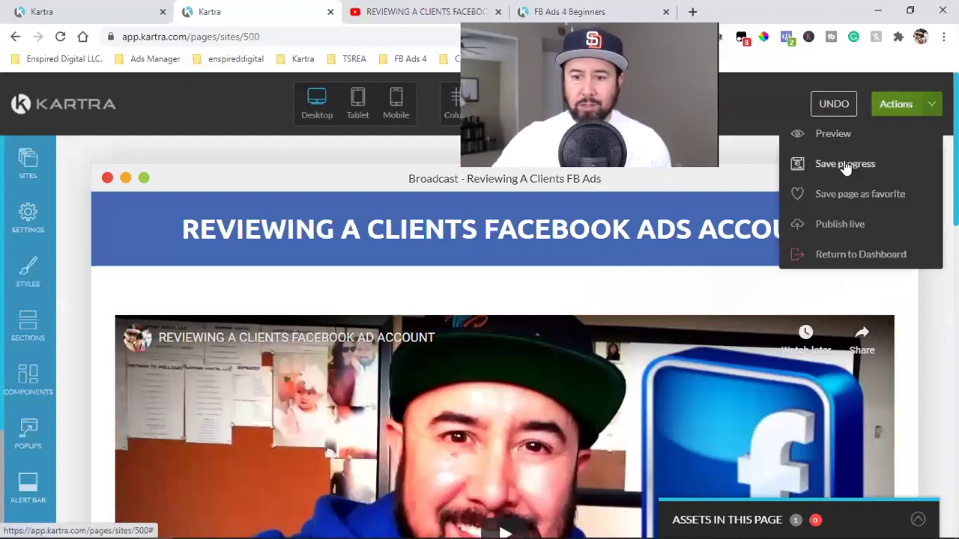
pyautogui.click(843, 164)
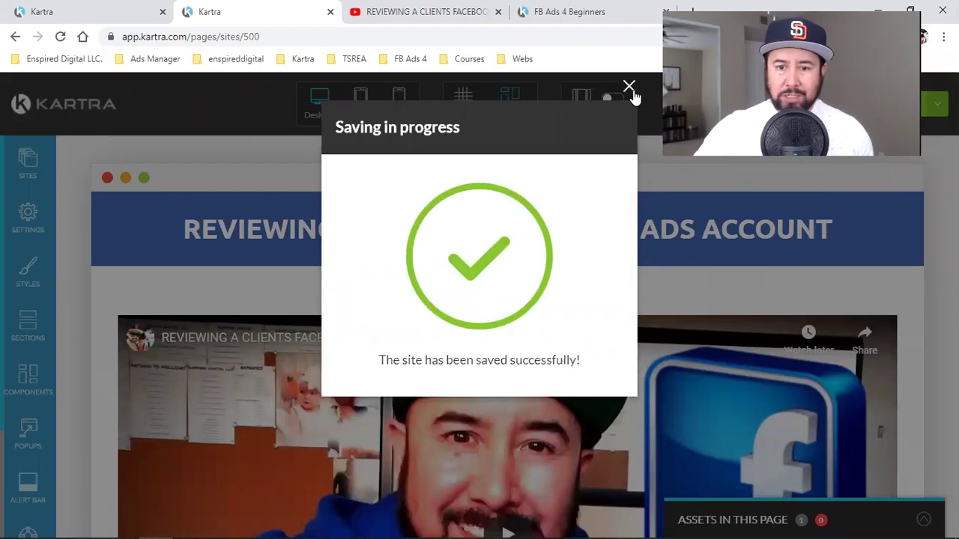
pyautogui.click(630, 87)
pyautogui.click(931, 111)
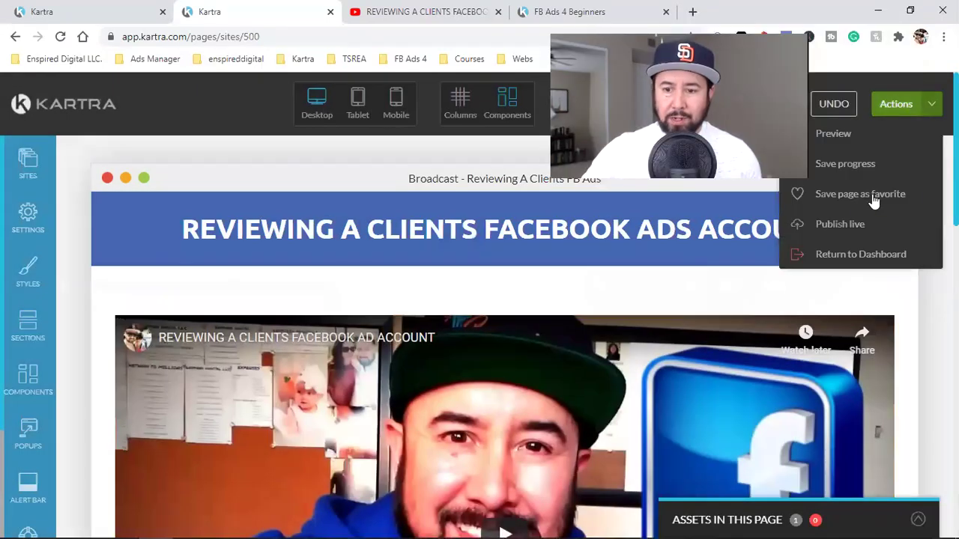
pyautogui.click(852, 222)
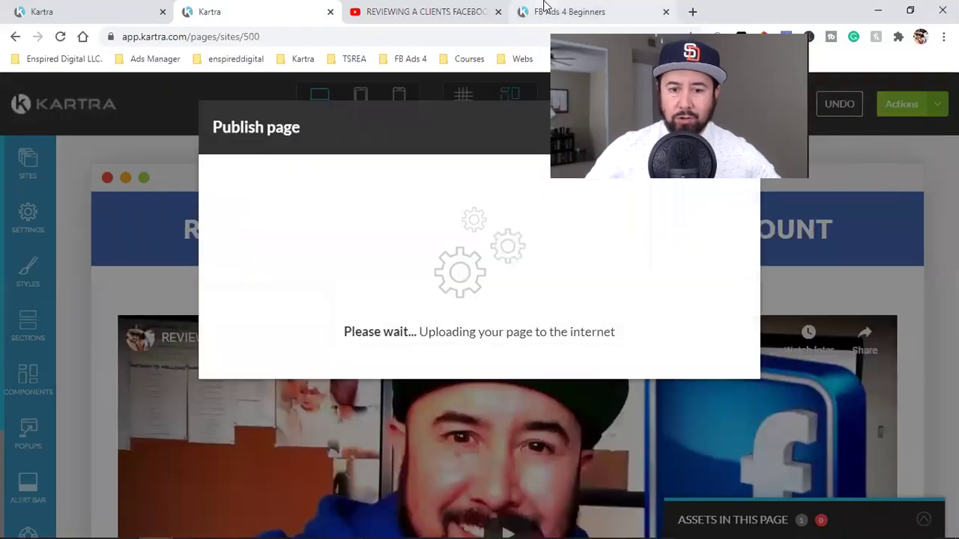
pyautogui.click(545, 6)
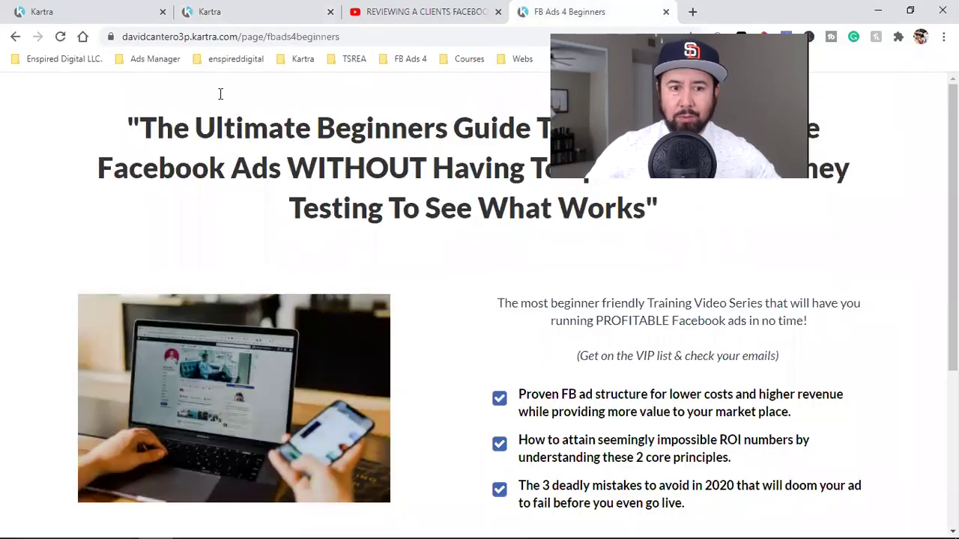
pyautogui.click(188, 36)
pyautogui.click(270, 36)
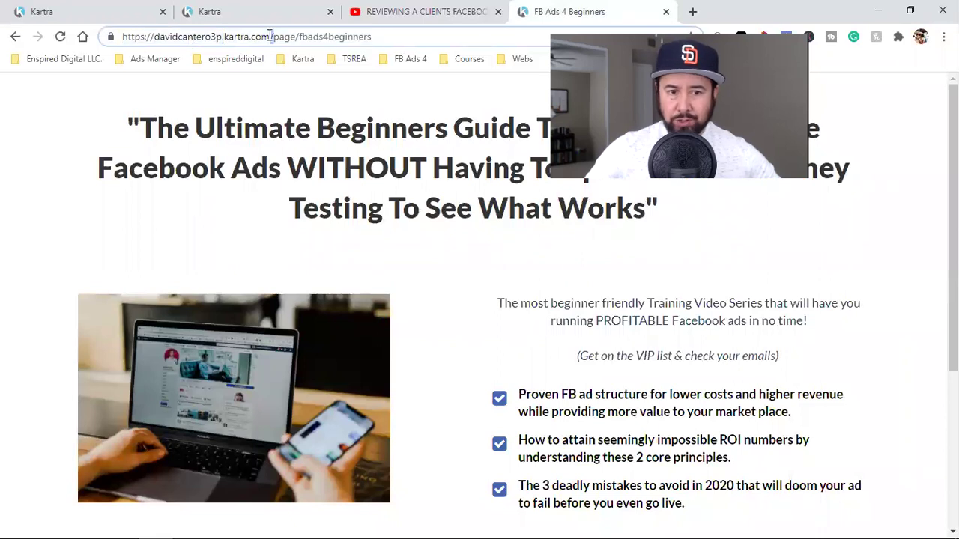
pyautogui.tripleClick(270, 36)
pyautogui.write('fbad')
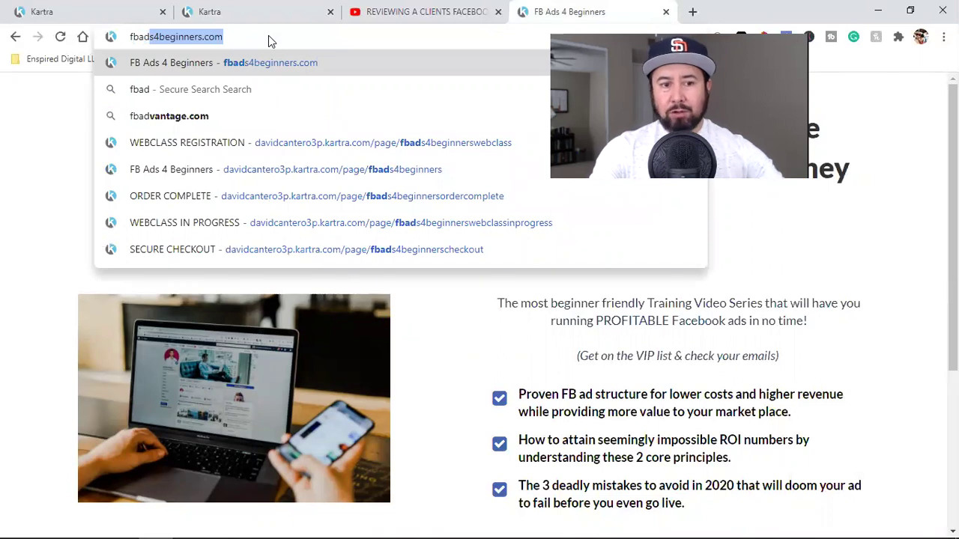
pyautogui.press('Return')
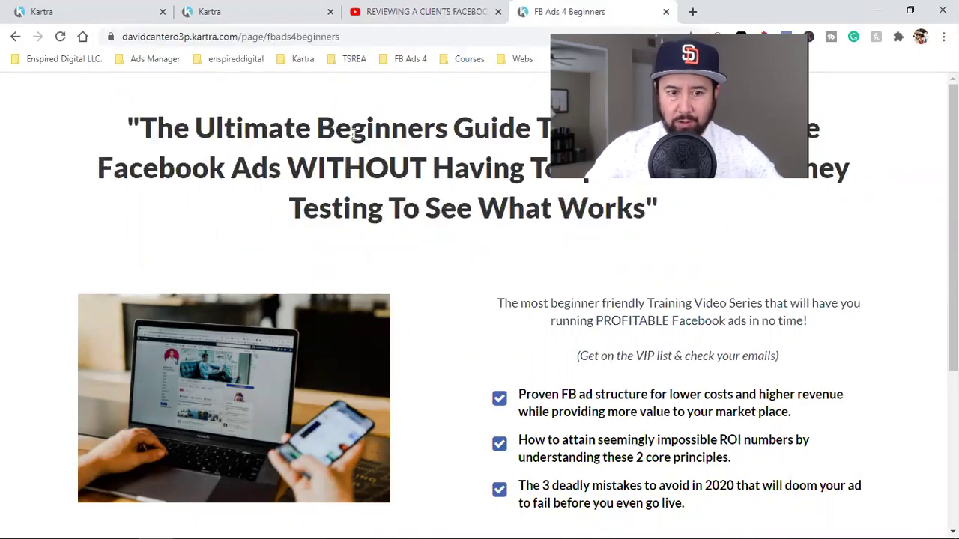
pyautogui.click(254, 42)
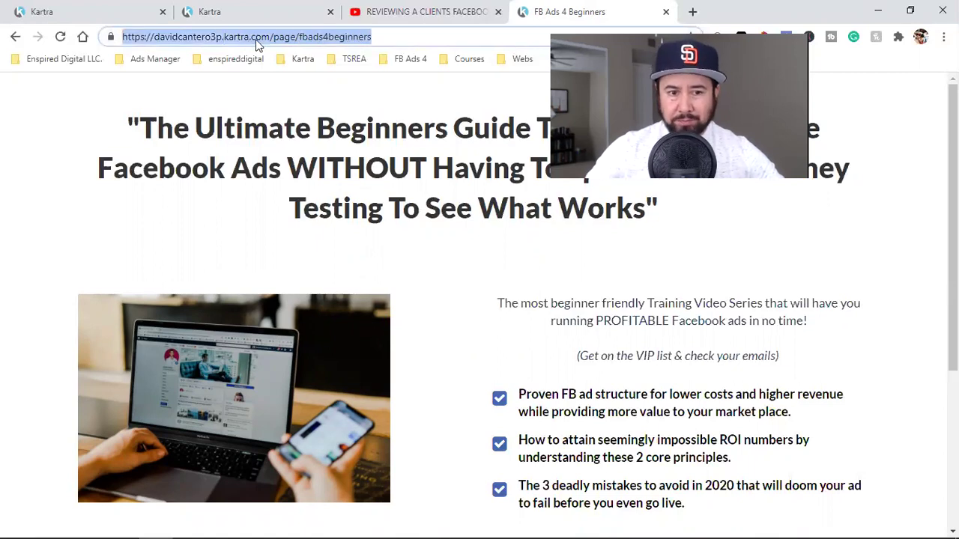
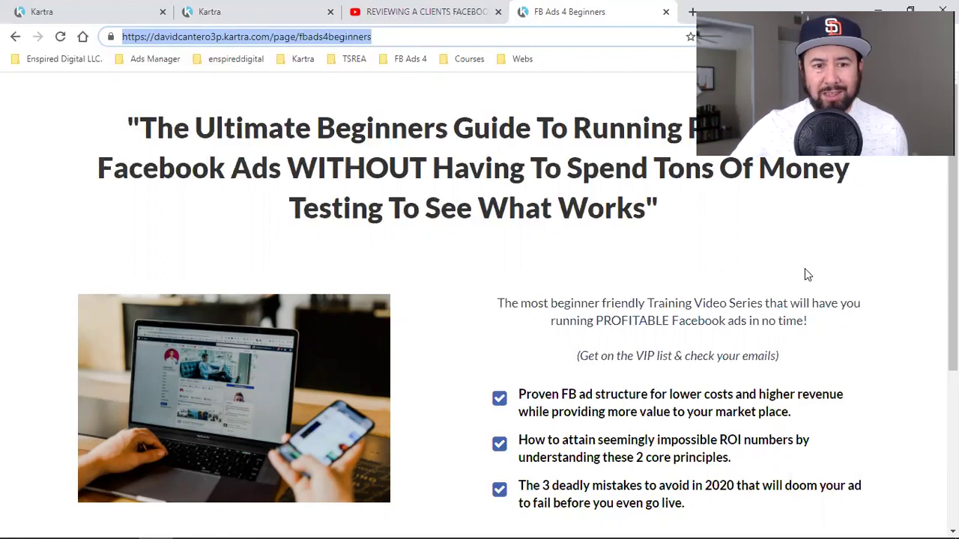
# - Select the landing page's web address in the browser's address bar
pyautogui.click(246, 38)
pyautogui.tripleClick(248, 37)
pyautogui.moveTo(173, 37); pyautogui.dragTo(183, 37)
pyautogui.moveTo(341, 41); pyautogui.dragTo(342, 43)
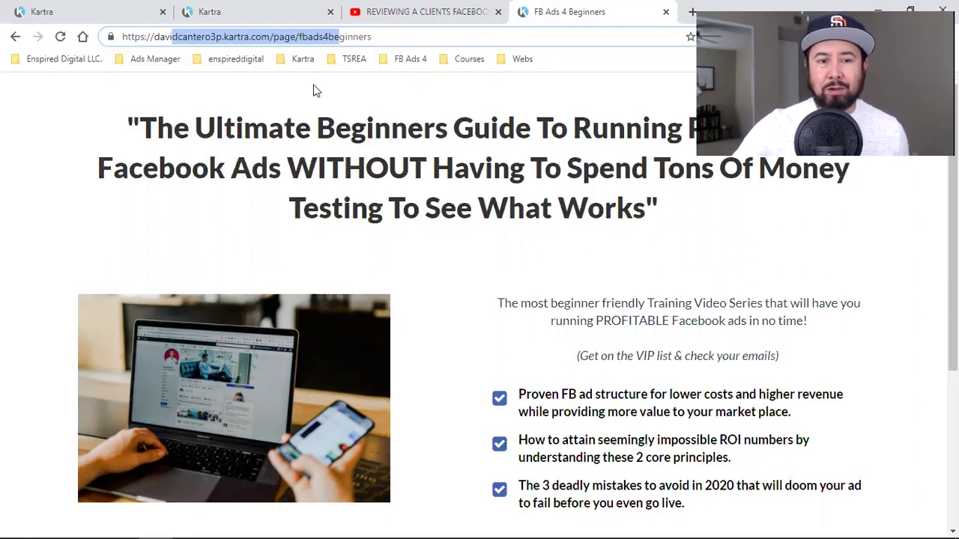
pyautogui.tripleClick(262, 43)
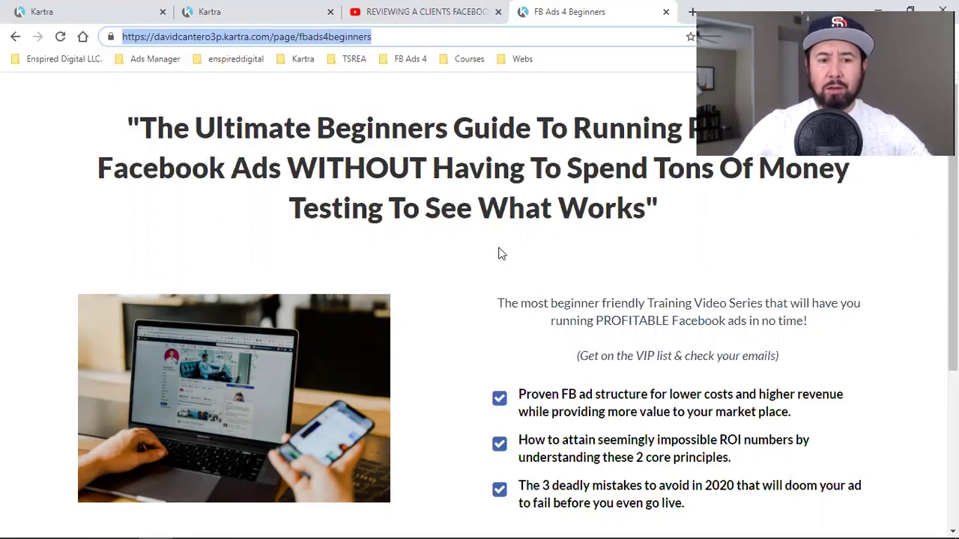
# - Bring up the page's direct link and make its ending editable, keeping the kartra.com domain
pyautogui.click(240, 9)
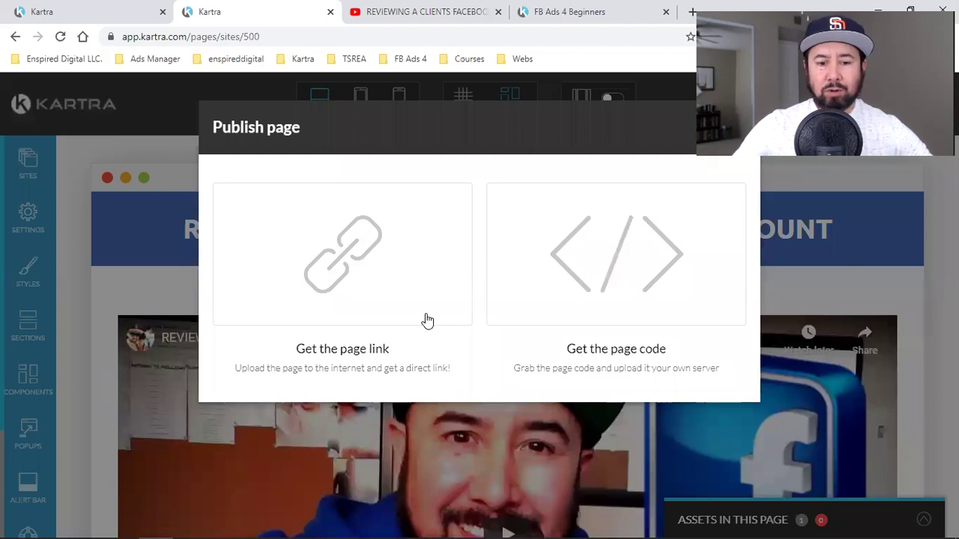
pyautogui.click(326, 289)
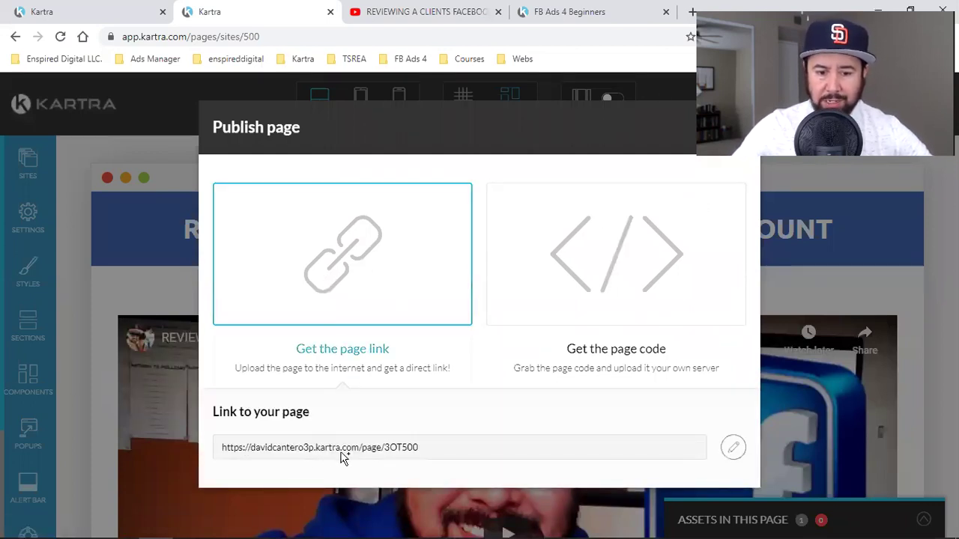
pyautogui.tripleClick(342, 449)
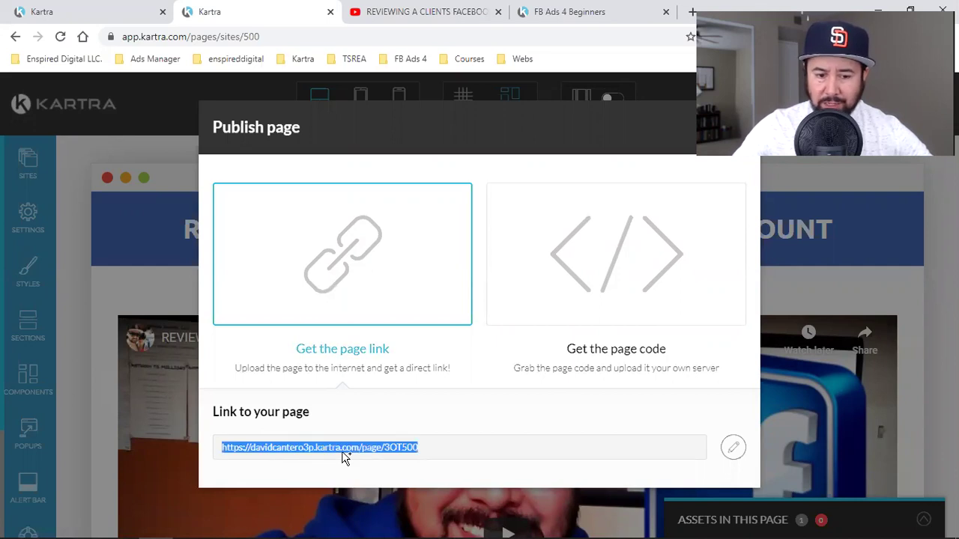
pyautogui.click(733, 447)
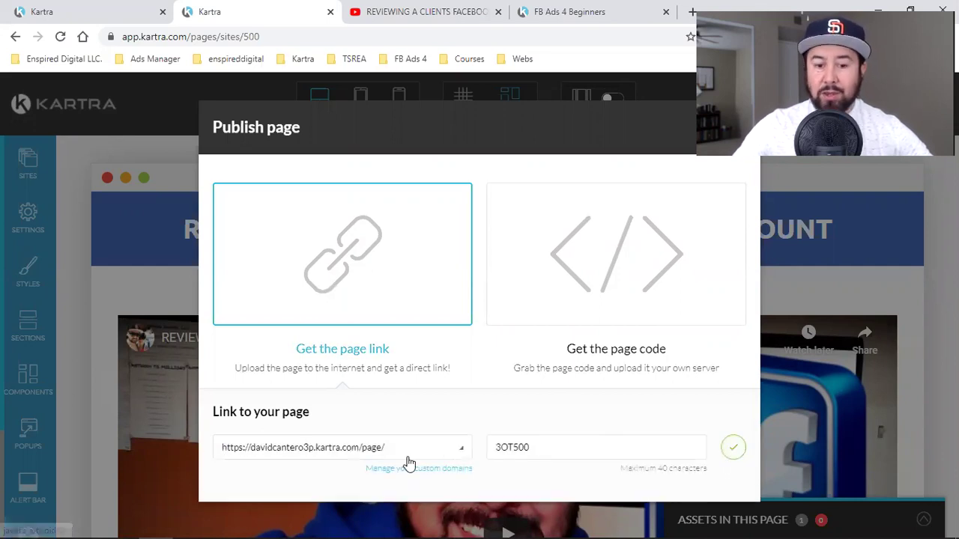
pyautogui.click(324, 454)
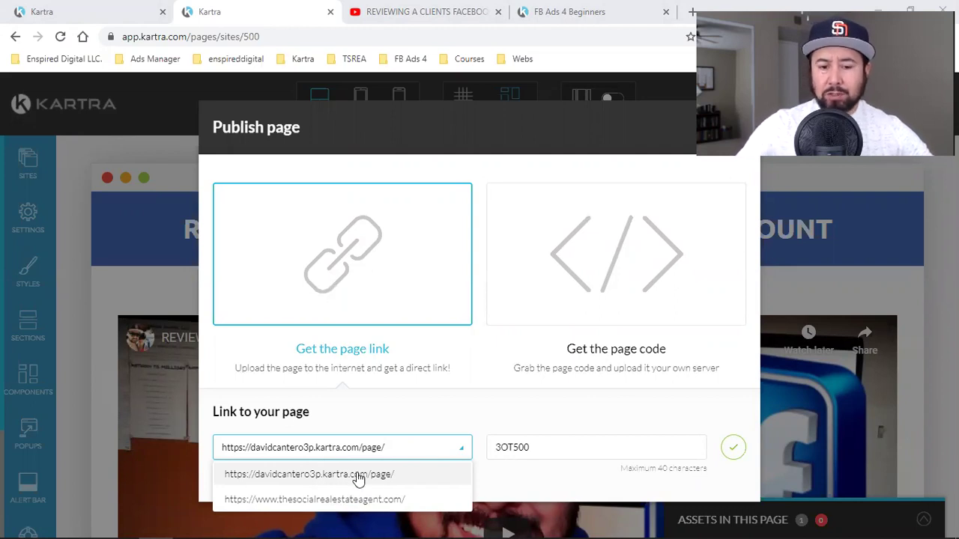
pyautogui.click(357, 475)
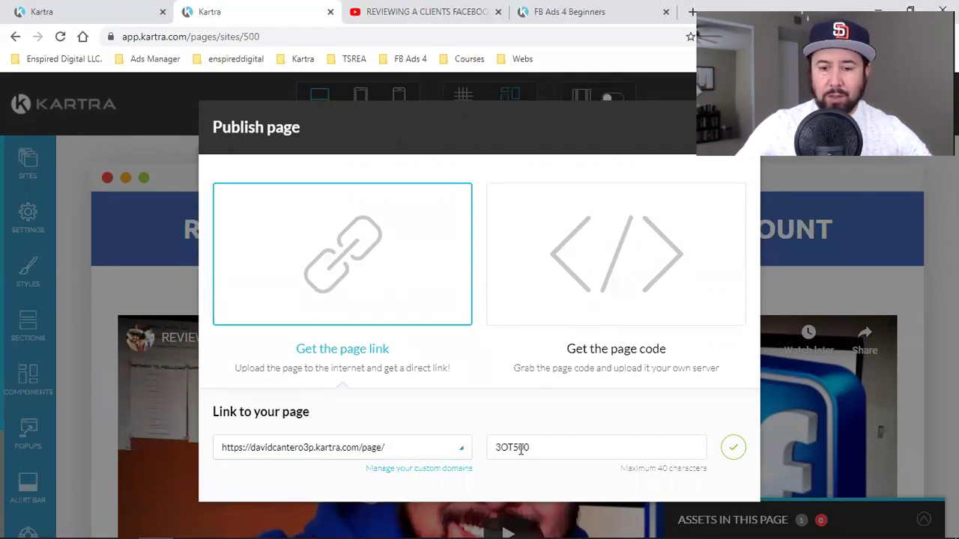
# - Replace the 3OT500 link ending with facebookadsreview, save, copy the link, and close publishing options
pyautogui.click(498, 448)
pyautogui.hotkey('ctrl', 'a')
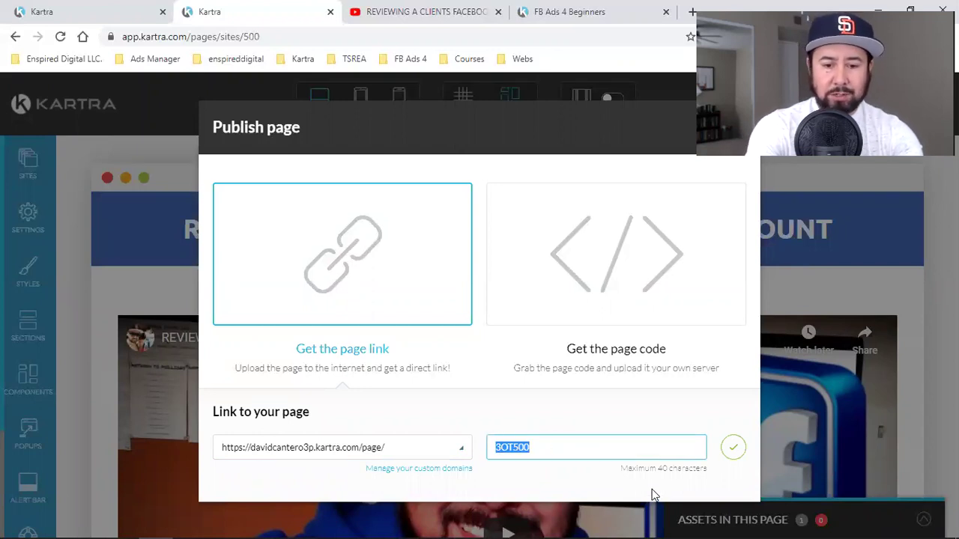
pyautogui.write('facebookadsreview')
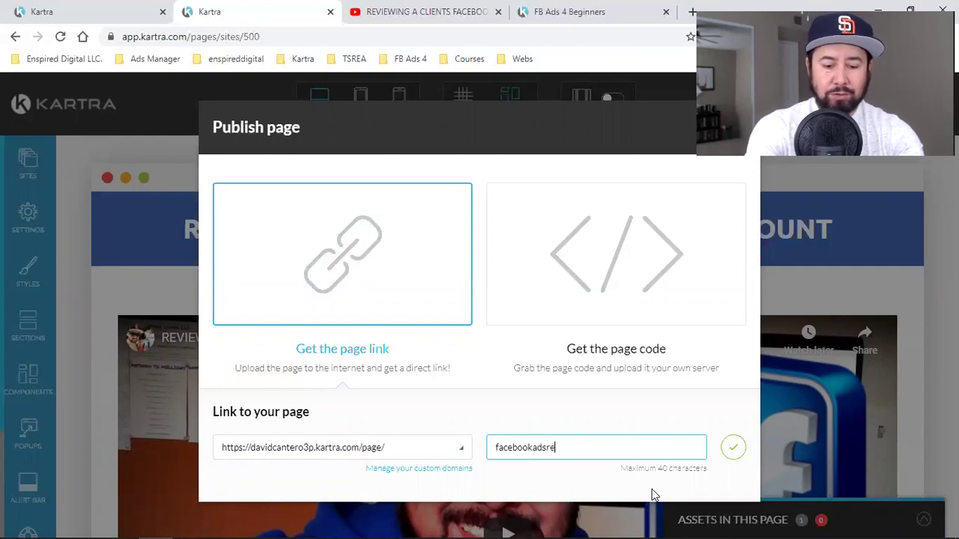
pyautogui.click(733, 447)
pyautogui.click(384, 446)
pyautogui.hotkey('ctrl', 'c')
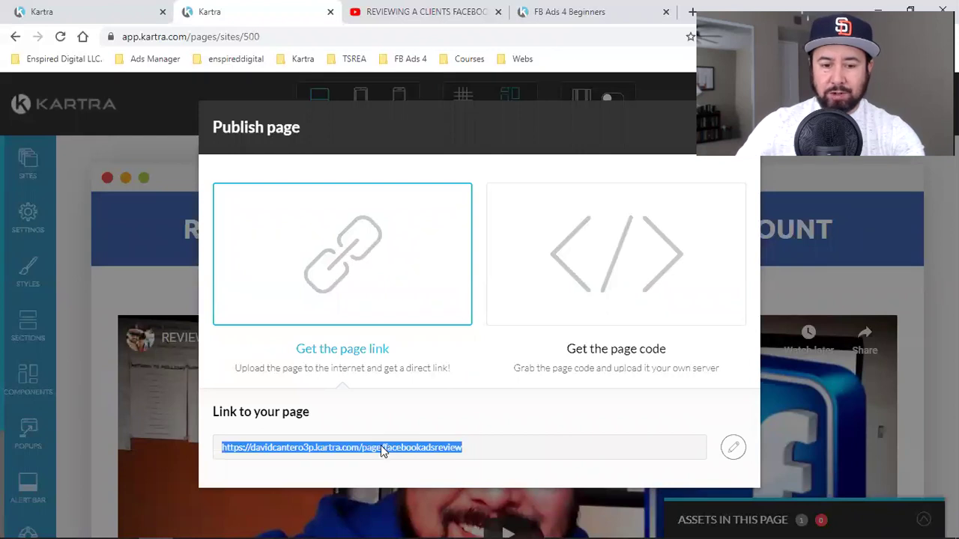
pyautogui.rightClick(381, 444)
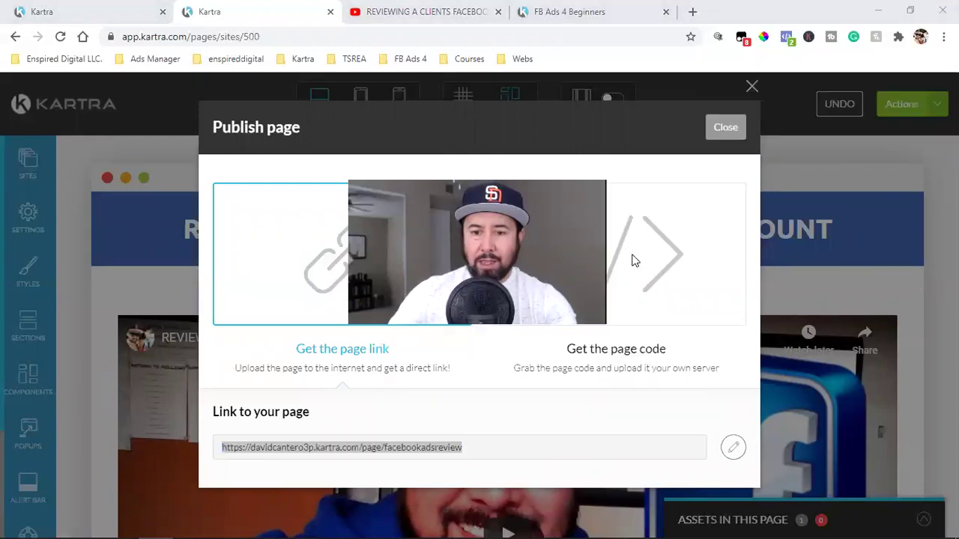
pyautogui.press('Escape')
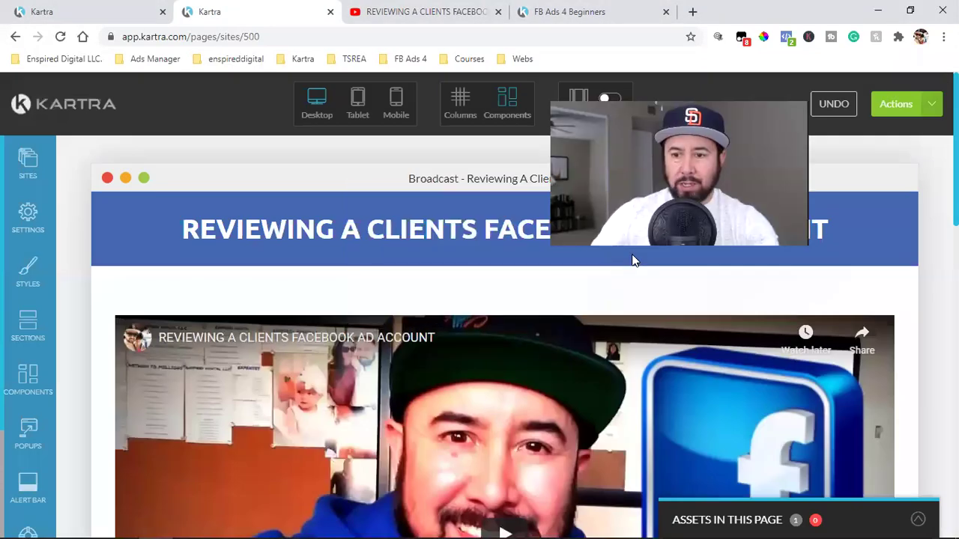
# - Leave the page editor and return to the Kartra dashboard
pyautogui.click(899, 105)
pyautogui.click(882, 255)
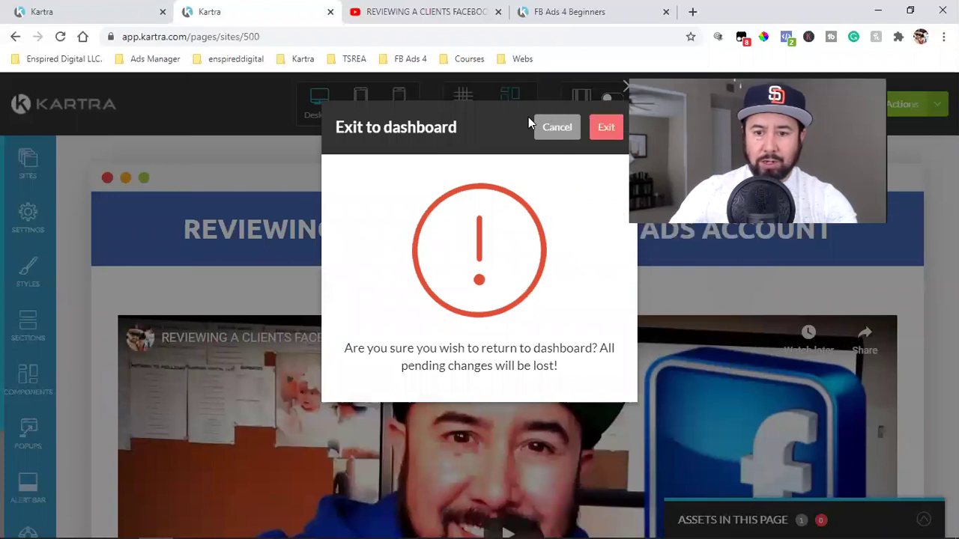
pyautogui.click(608, 129)
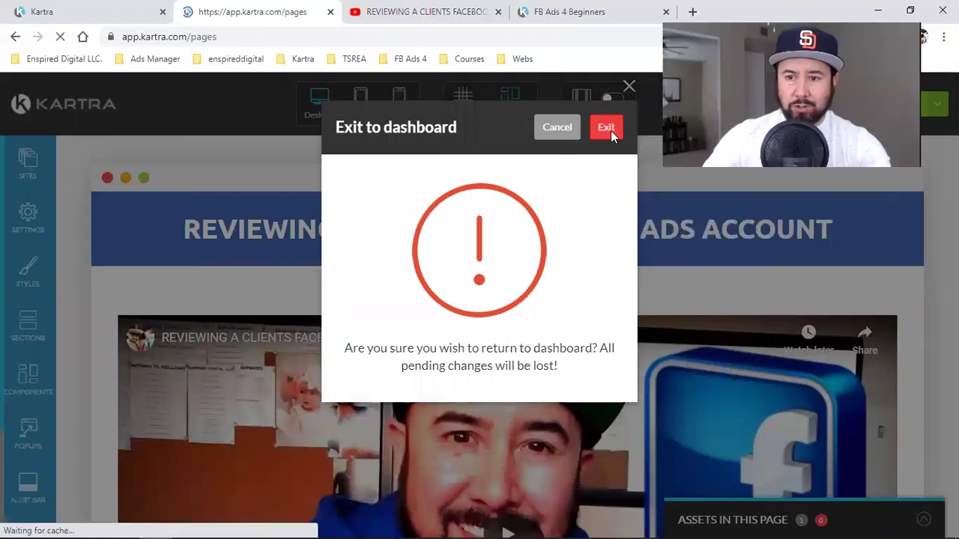
# - Load the facebookadsreview link in an incognito window and play the embedded review video
pyautogui.click(944, 36)
pyautogui.click(839, 90)
pyautogui.hotkey('ctrl', 'v')
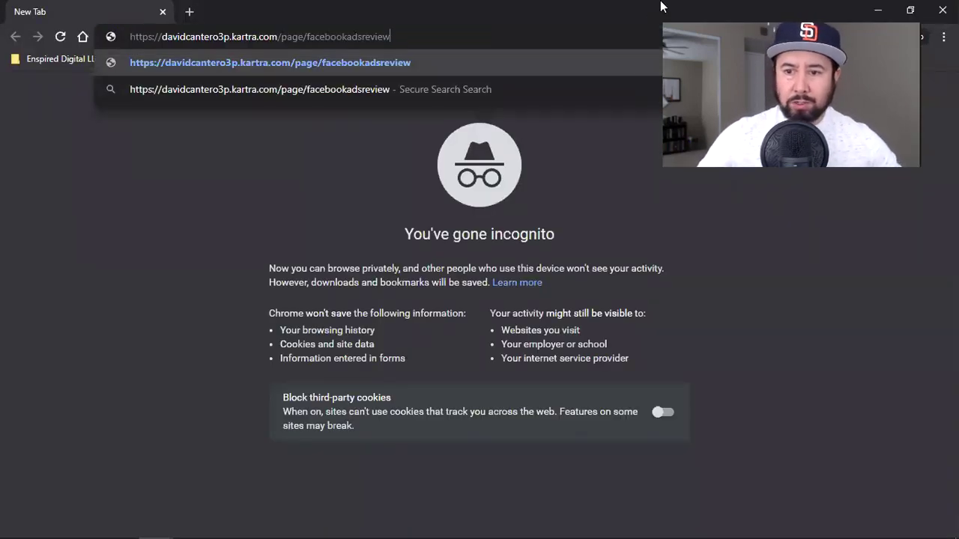
pyautogui.press('Return')
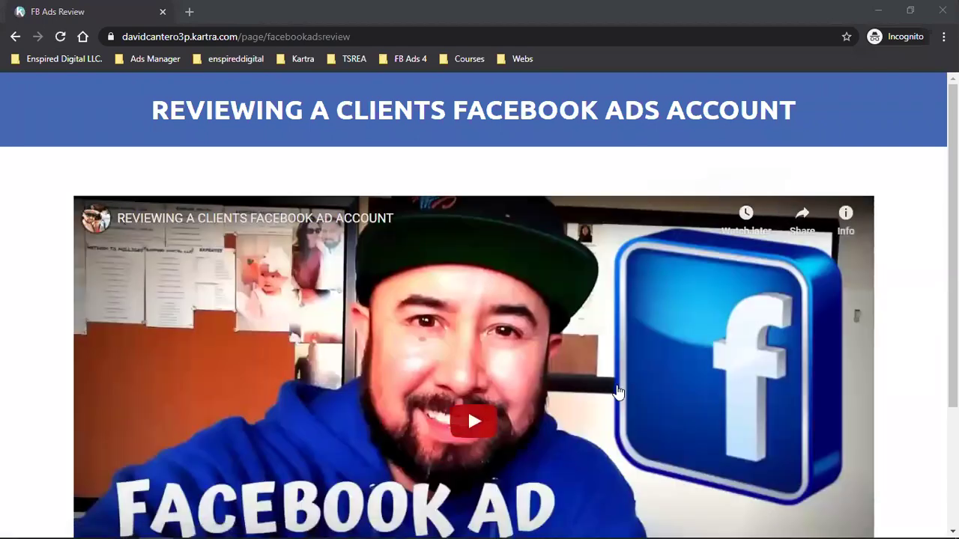
pyautogui.click(482, 438)
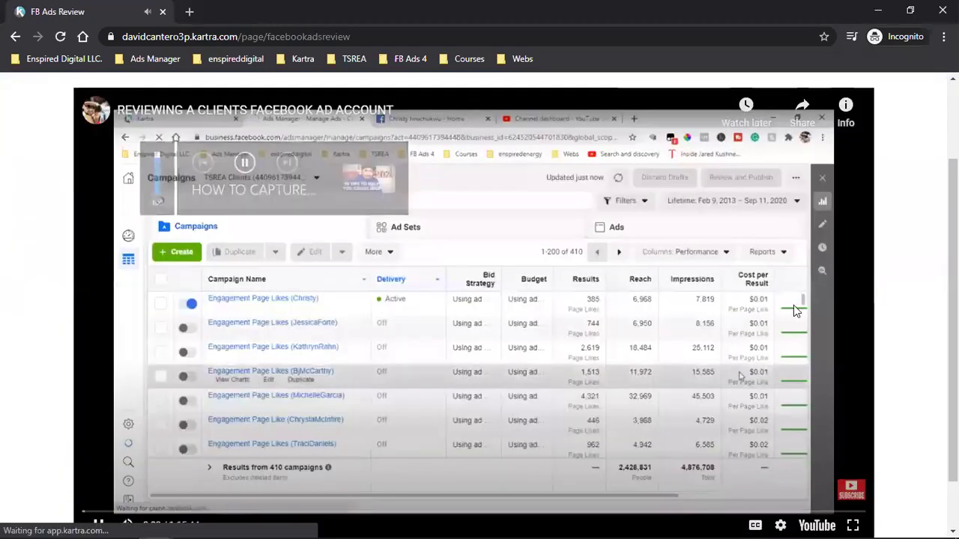
pyautogui.scroll(-2, 152, 464)
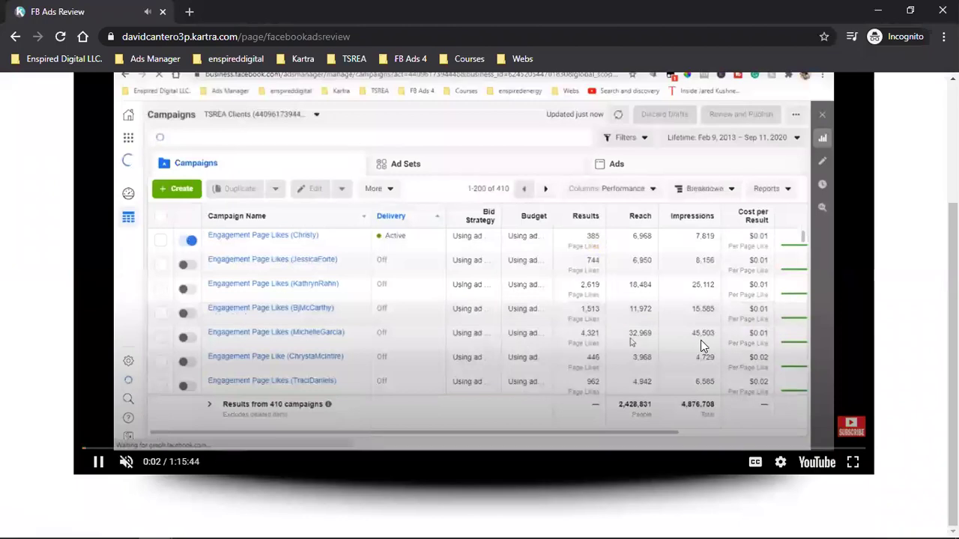
pyautogui.scroll(2, 126, 461)
pyautogui.scroll(-2, 759, 358)
pyautogui.scroll(2, 759, 358)
pyautogui.scroll(-2, 759, 358)
pyautogui.scroll(2, 756, 353)
pyautogui.scroll(-2, 756, 352)
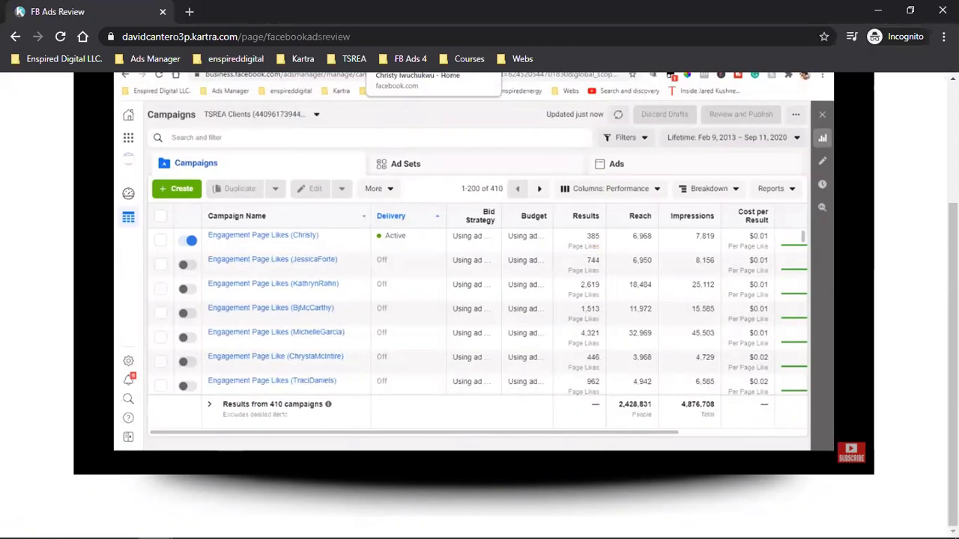
pyautogui.scroll(1, 473, 399)
pyautogui.scroll(-1, 474, 399)
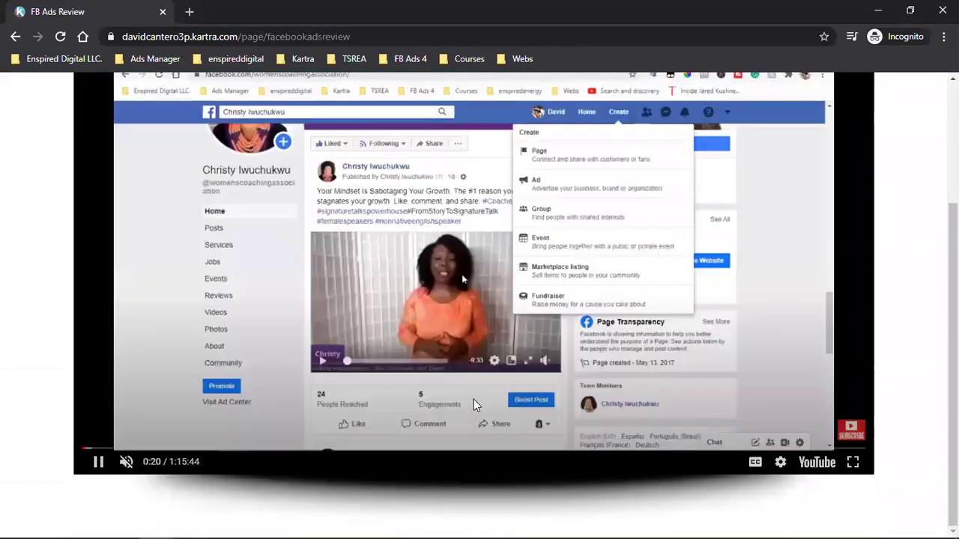
pyautogui.scroll(2, 474, 399)
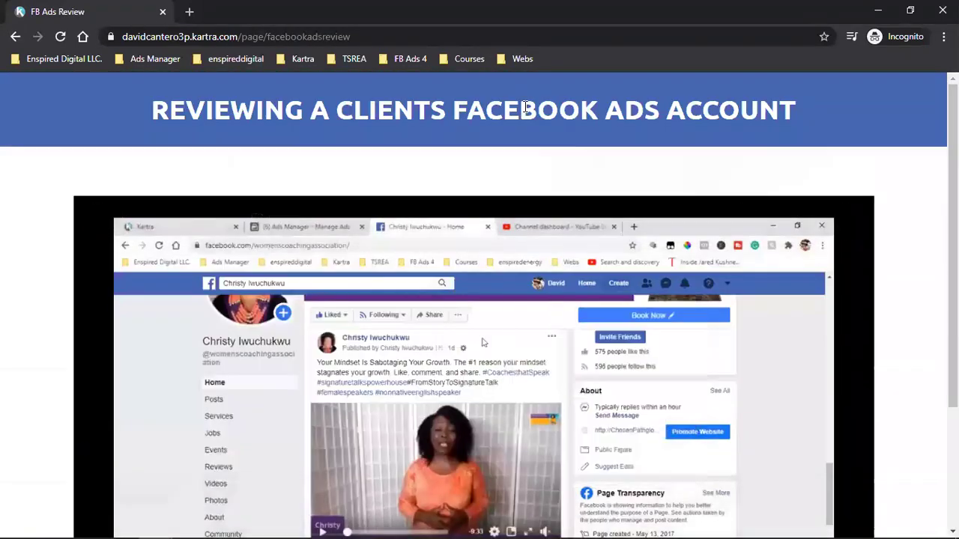
pyautogui.hotkey('alt', 'Tab')
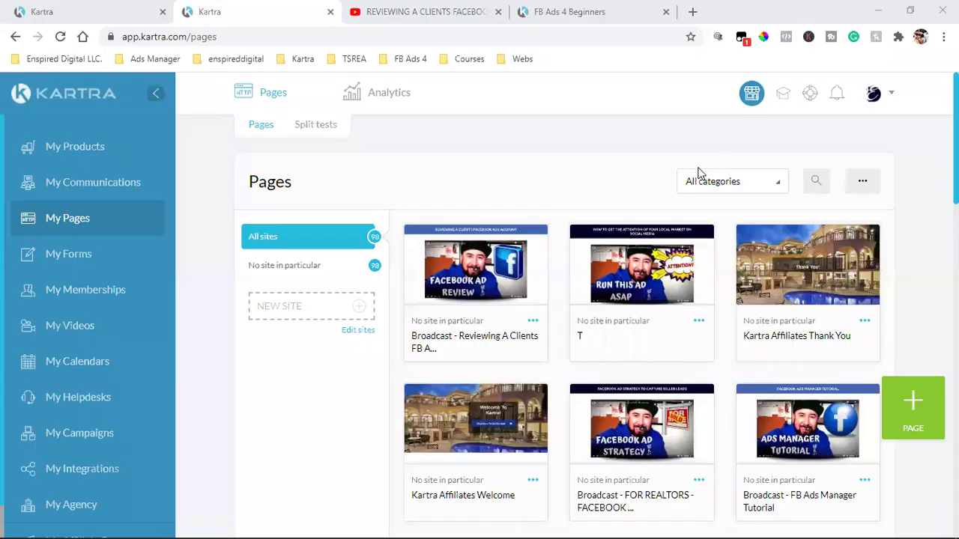
pyautogui.click(694, 14)
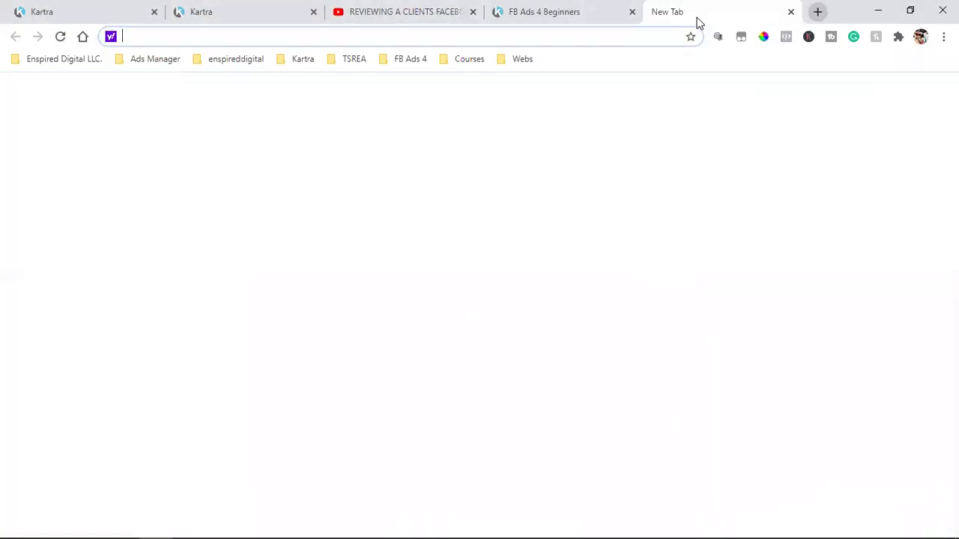
pyautogui.press('Return')
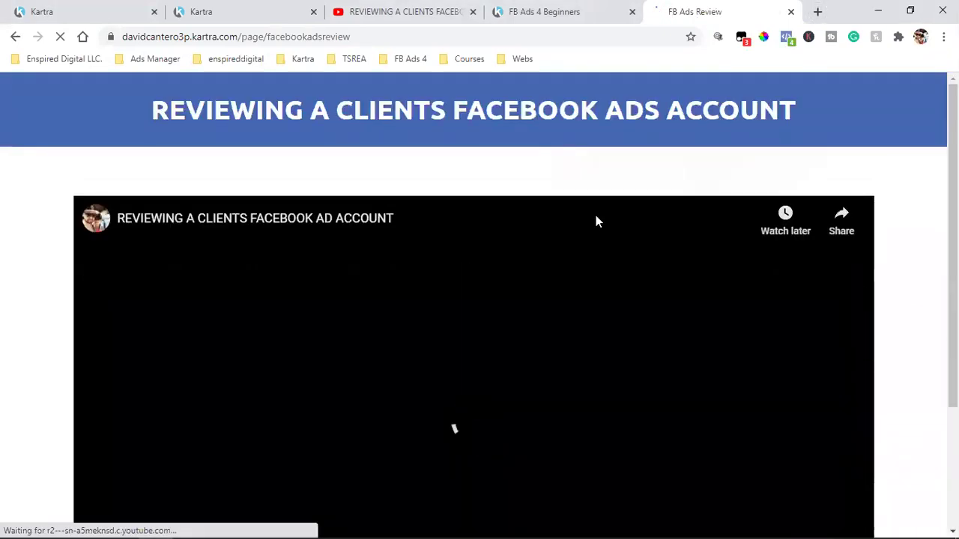
pyautogui.scroll(-2, 433, 338)
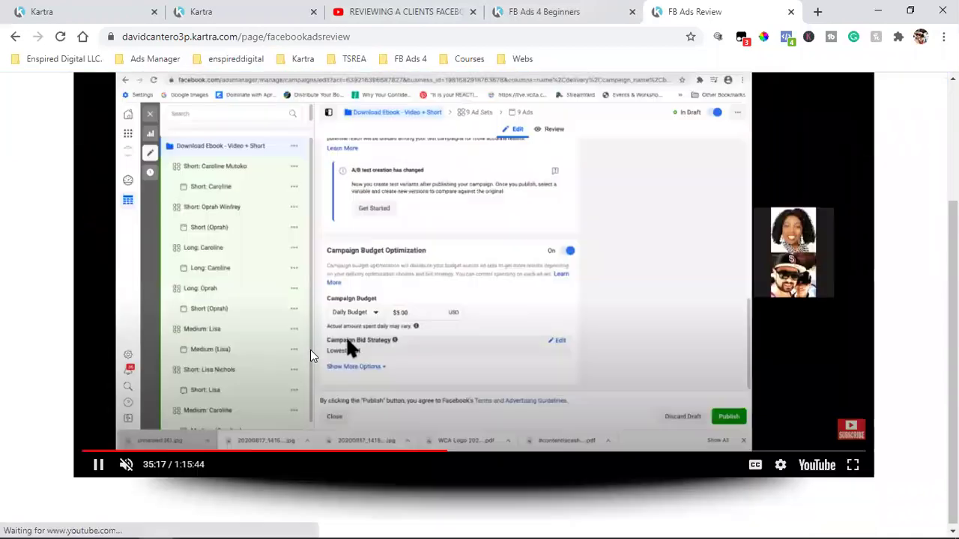
pyautogui.scroll(2, 310, 350)
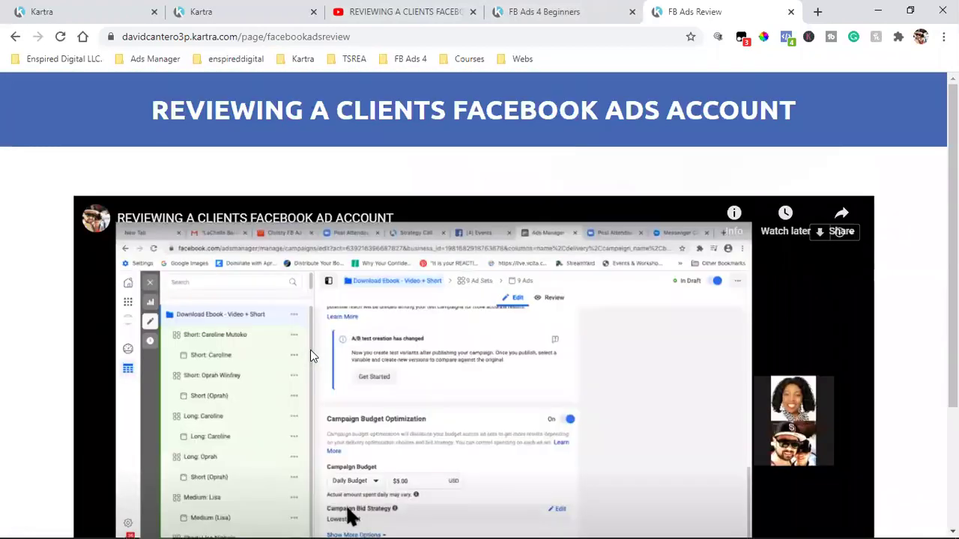
pyautogui.click(786, 39)
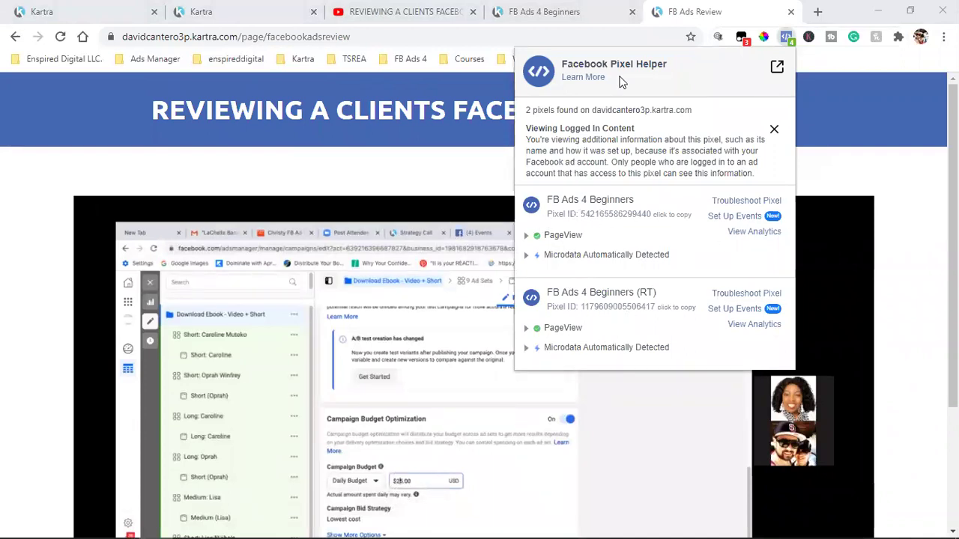
pyautogui.click(855, 168)
pyautogui.scroll(-2, 854, 168)
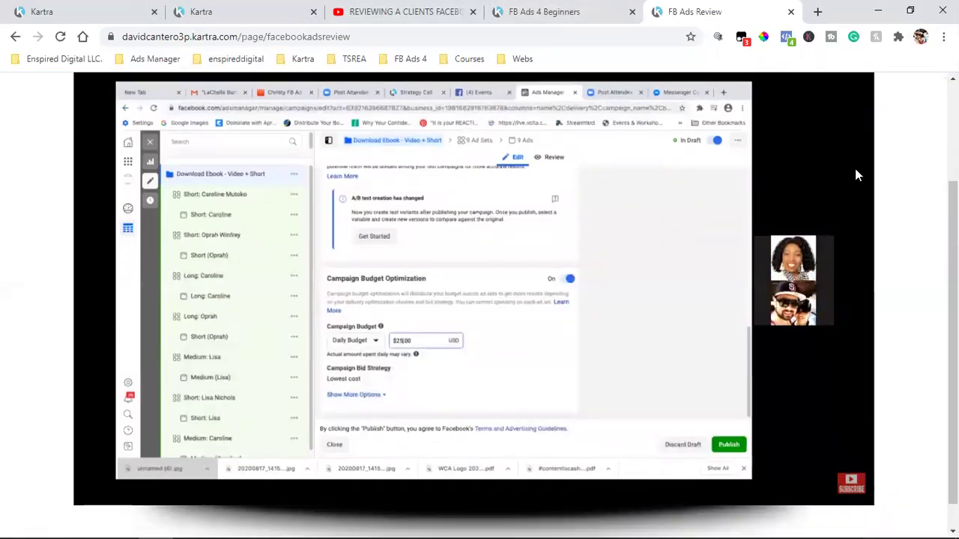
pyautogui.scroll(-1, 909, 419)
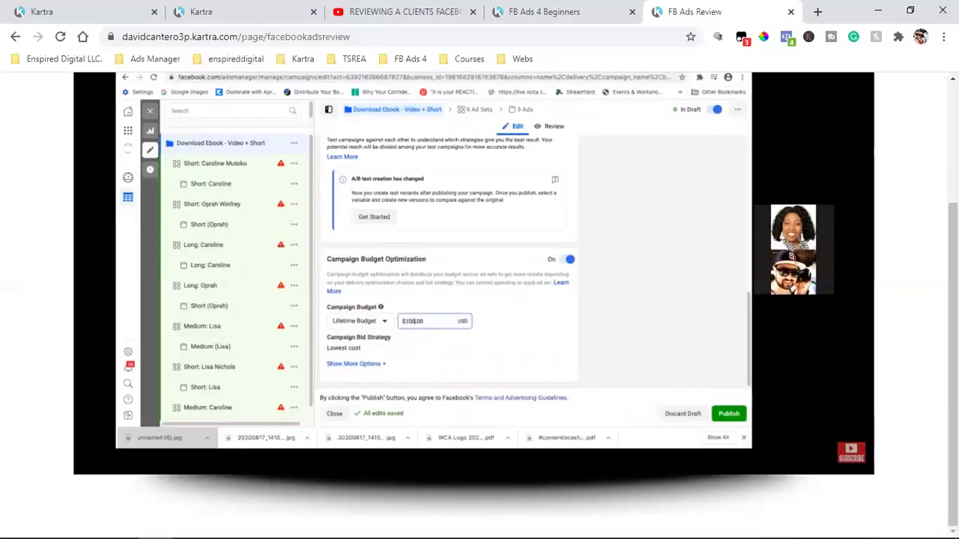
pyautogui.moveTo(588, 320)
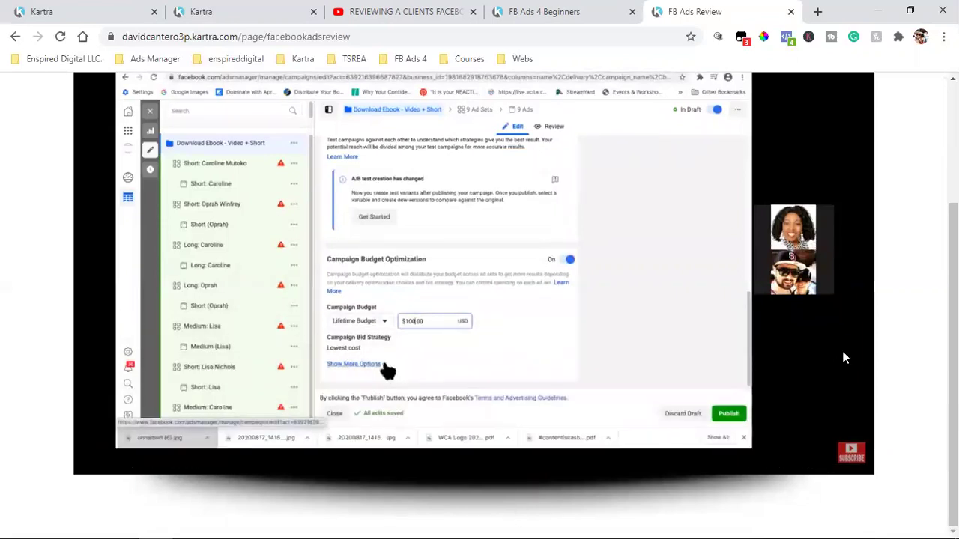
pyautogui.moveTo(849, 357)
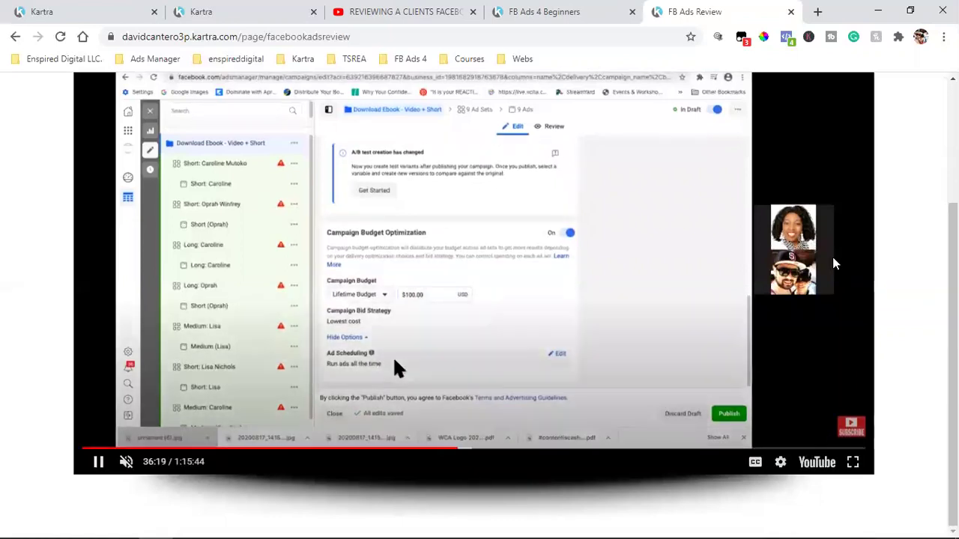
pyautogui.scroll(1, 851, 362)
pyautogui.scroll(2, 852, 370)
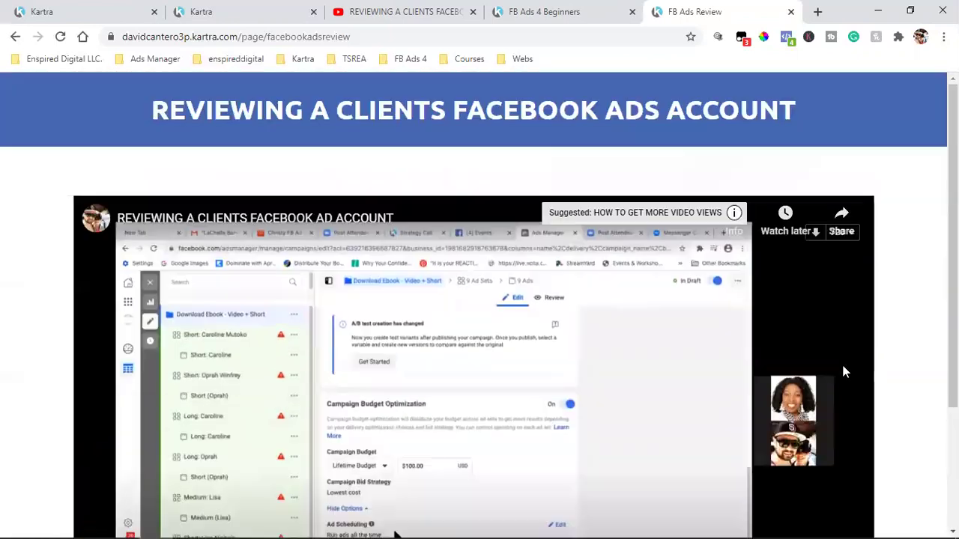
pyautogui.scroll(-2, 824, 371)
pyautogui.scroll(2, 824, 371)
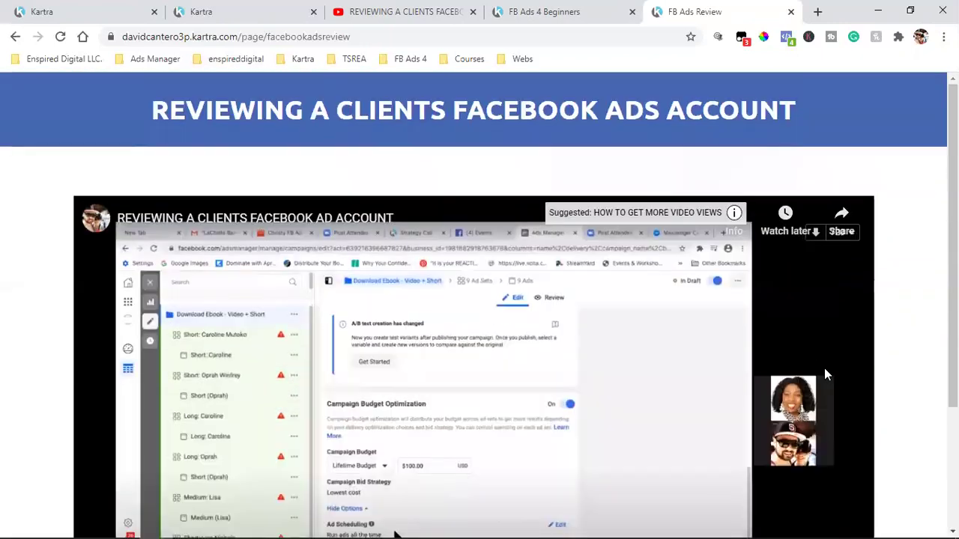
pyautogui.scroll(-2, 824, 371)
pyautogui.scroll(2, 821, 376)
pyautogui.scroll(-2, 822, 376)
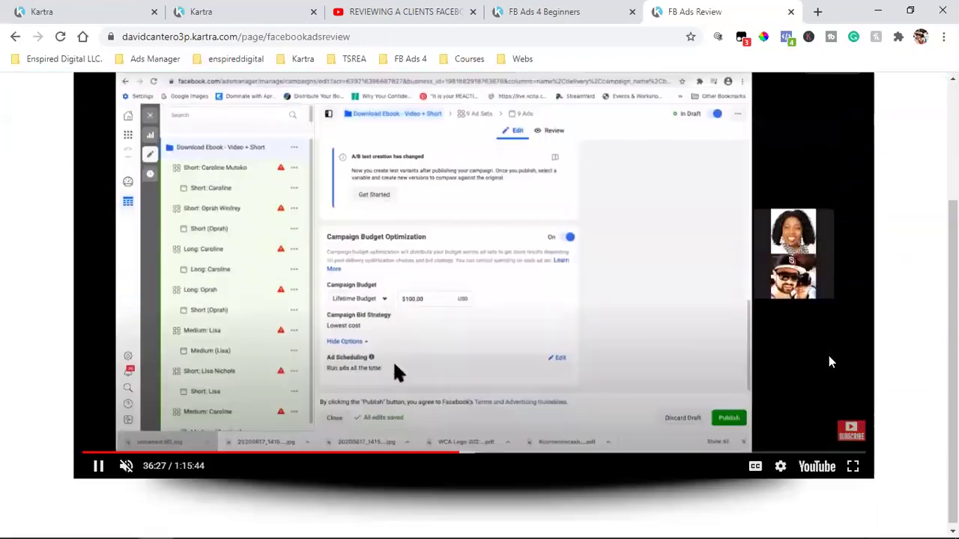
pyautogui.scroll(2, 824, 359)
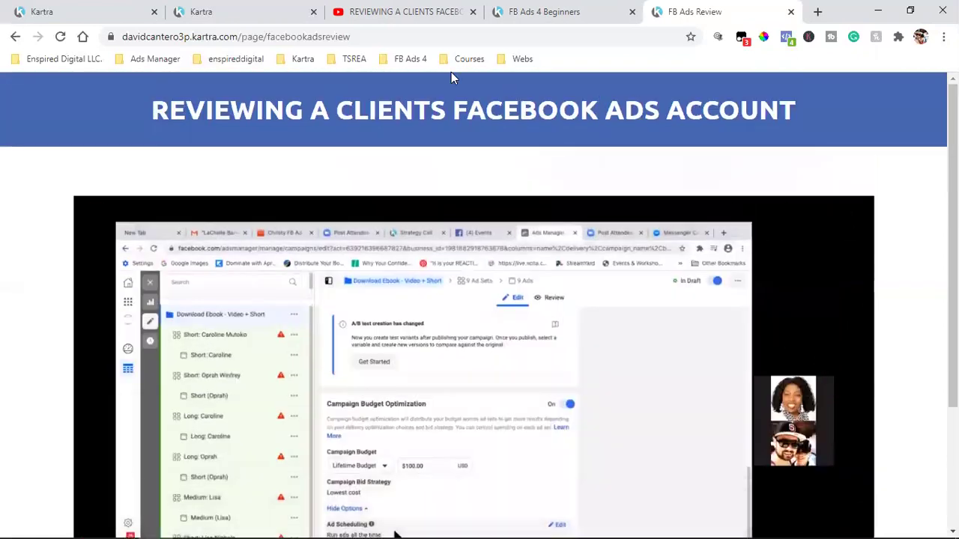
pyautogui.click(189, 6)
# - Create a broadcast named 'Facebook Ads Review' in the FB Ads 4 Beginners category
pyautogui.click(113, 6)
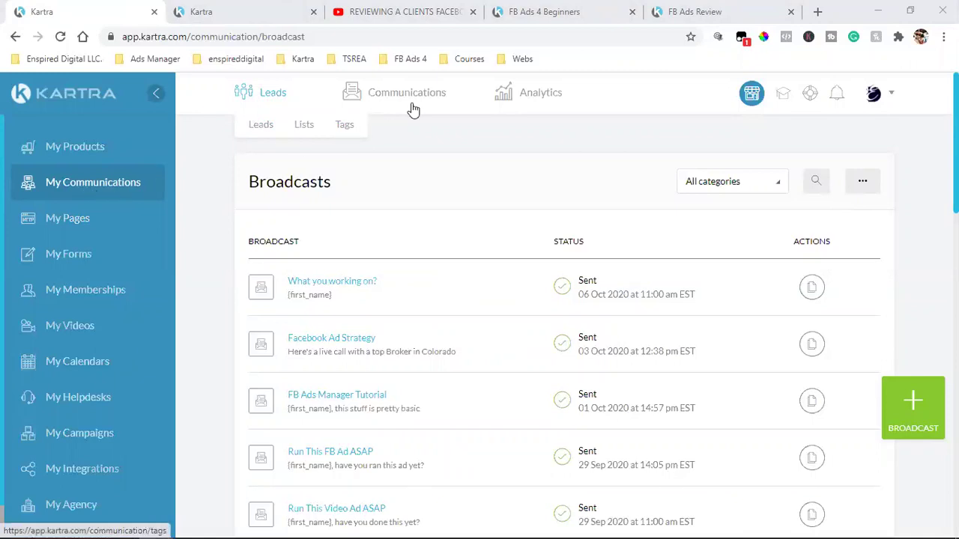
pyautogui.moveTo(428, 100)
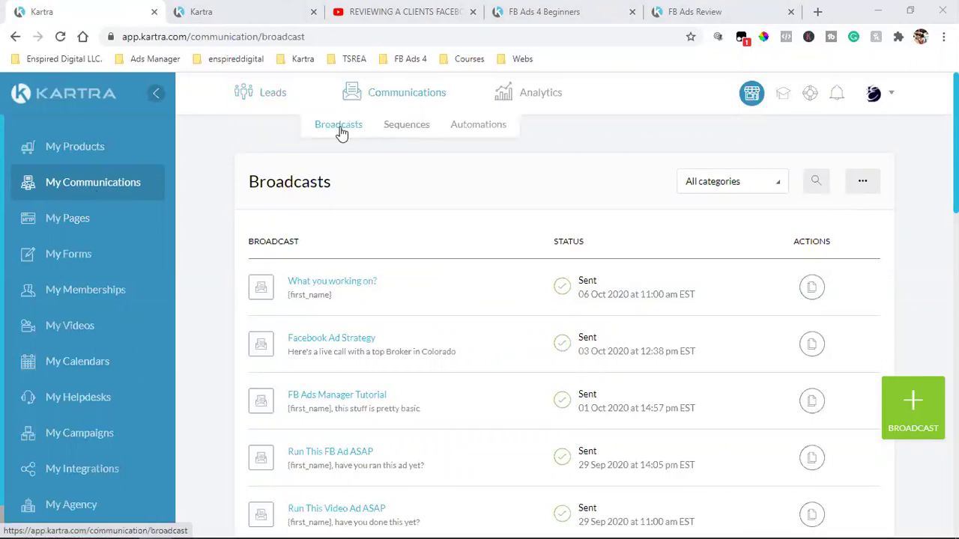
pyautogui.click(935, 427)
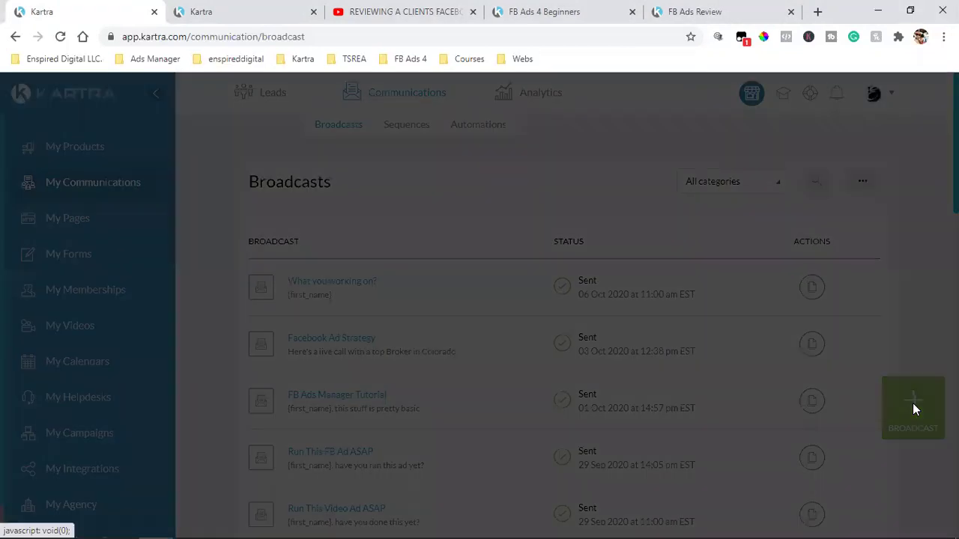
pyautogui.click(464, 219)
pyautogui.click(465, 219)
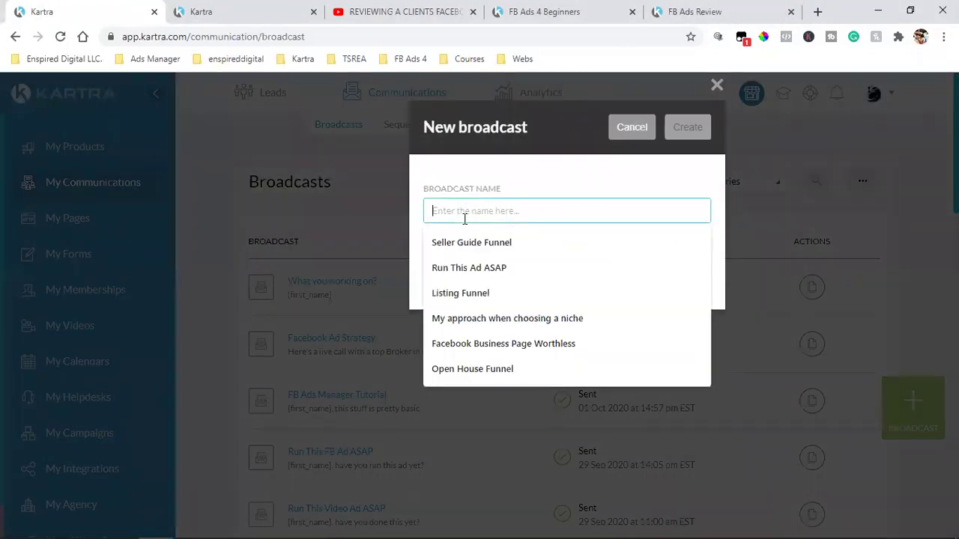
pyautogui.write('Face')
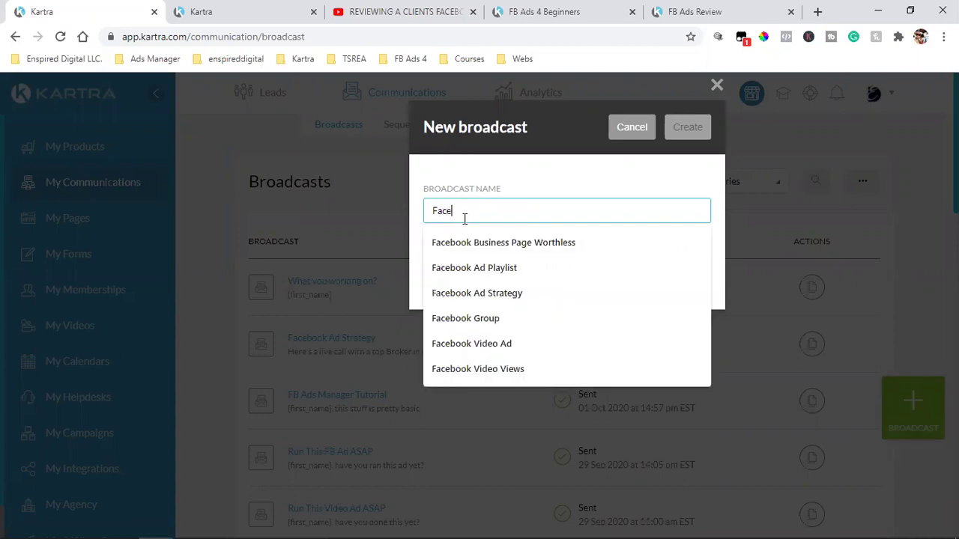
pyautogui.write('book Ads Review')
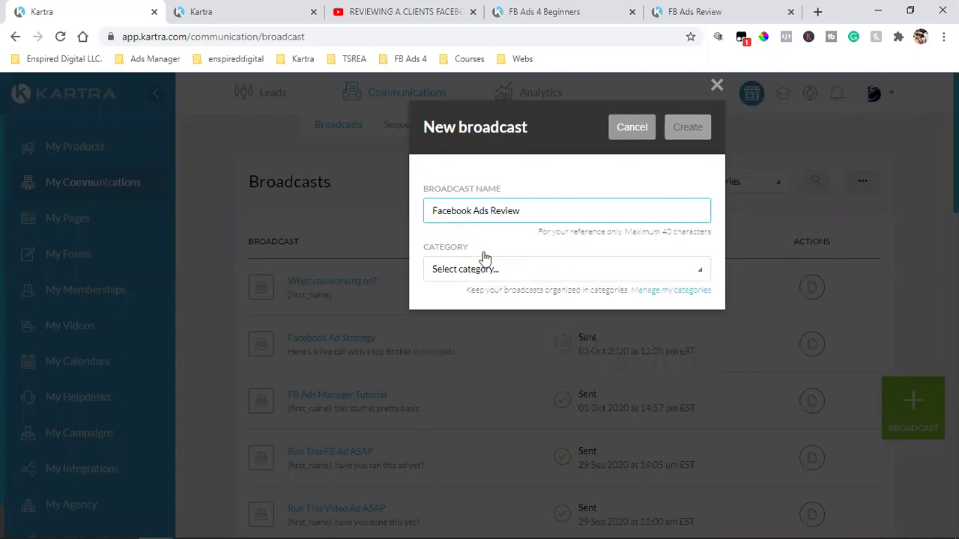
pyautogui.click(465, 273)
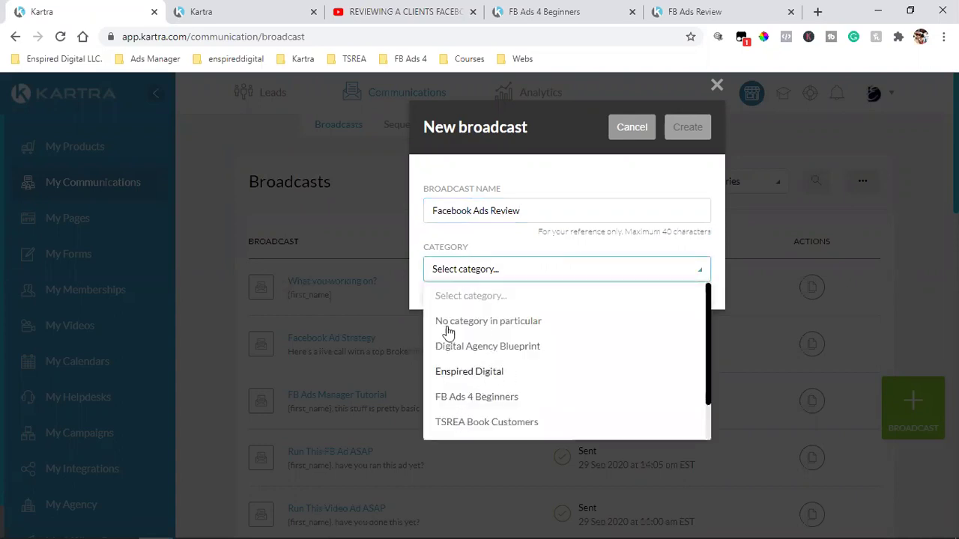
pyautogui.click(493, 401)
# - Create the broadcast with Send by email, select the sender's domain, and view the FB Ads 4 Beginners page
pyautogui.click(687, 128)
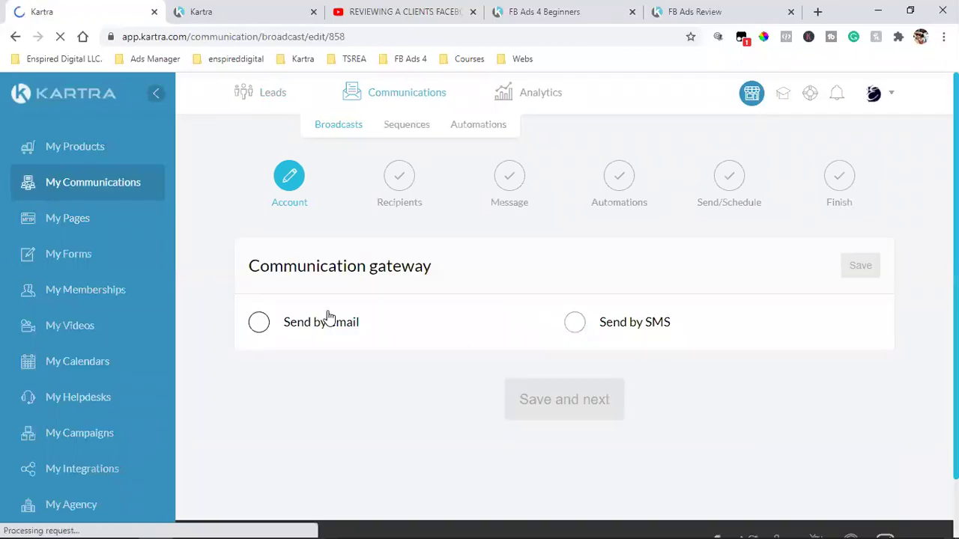
pyautogui.click(329, 320)
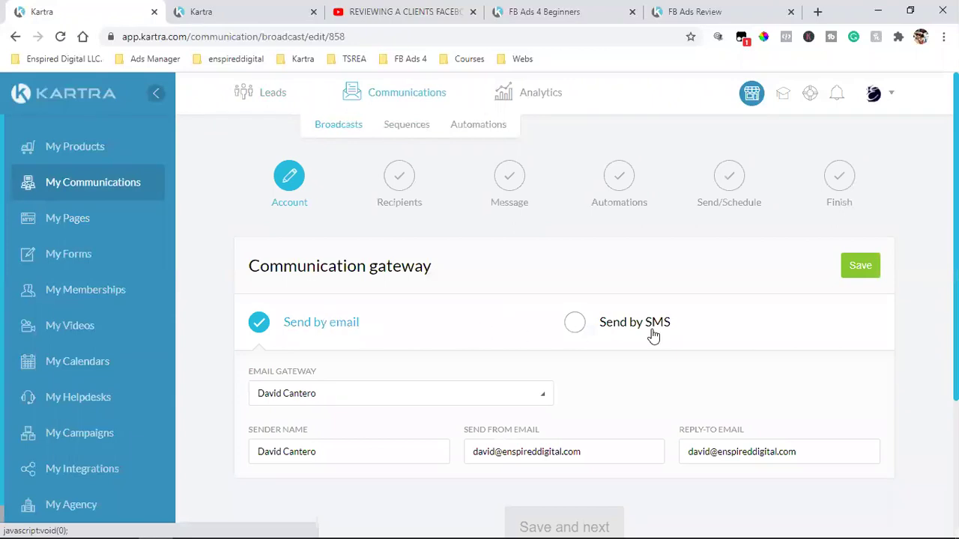
pyautogui.scroll(-2, 654, 337)
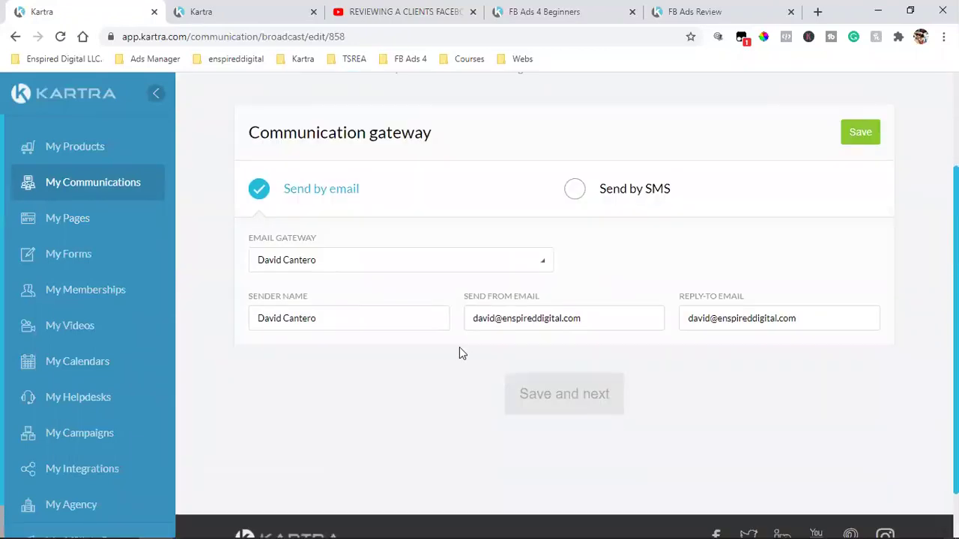
pyautogui.doubleClick(534, 310)
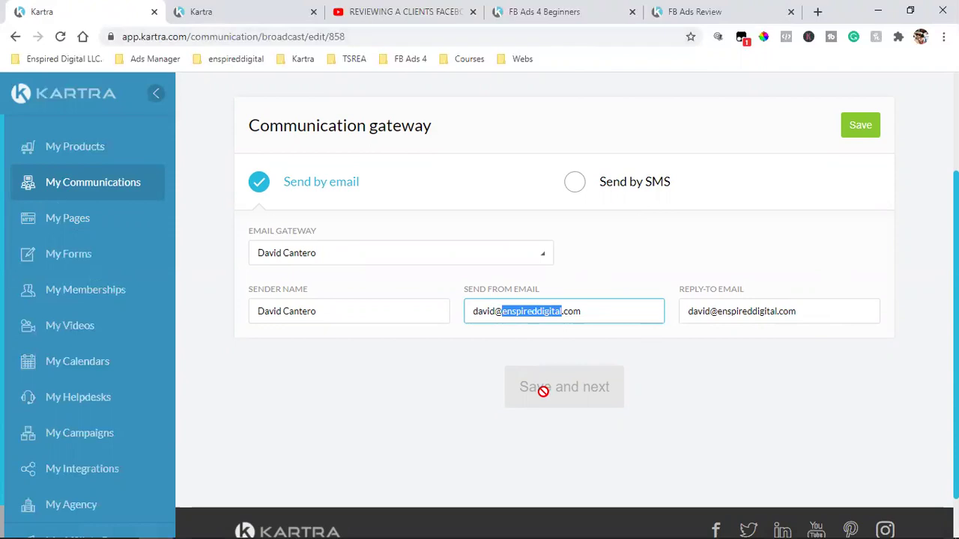
pyautogui.click(573, 11)
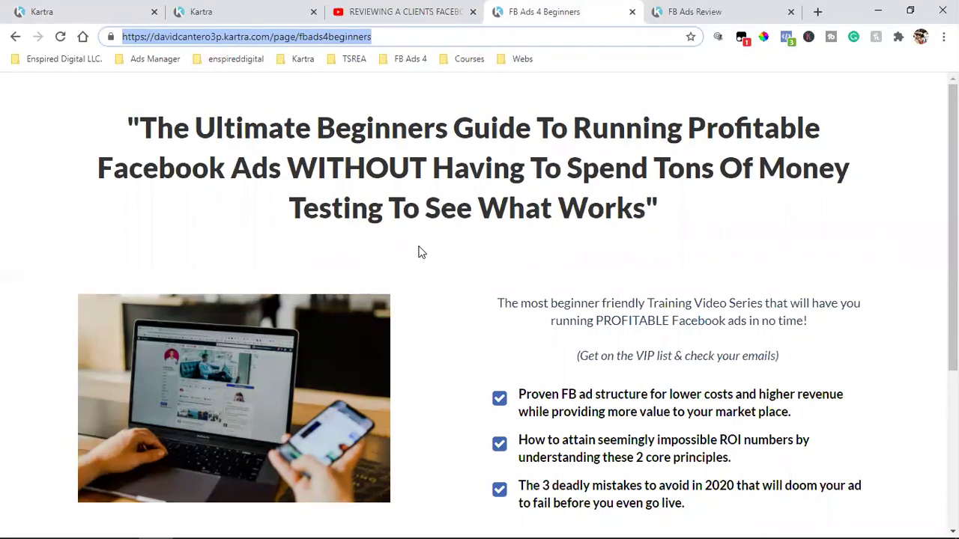
# - Switch back to the Kartra tab showing the broadcast's communication gateway step
pyautogui.click(215, 7)
pyautogui.click(88, 7)
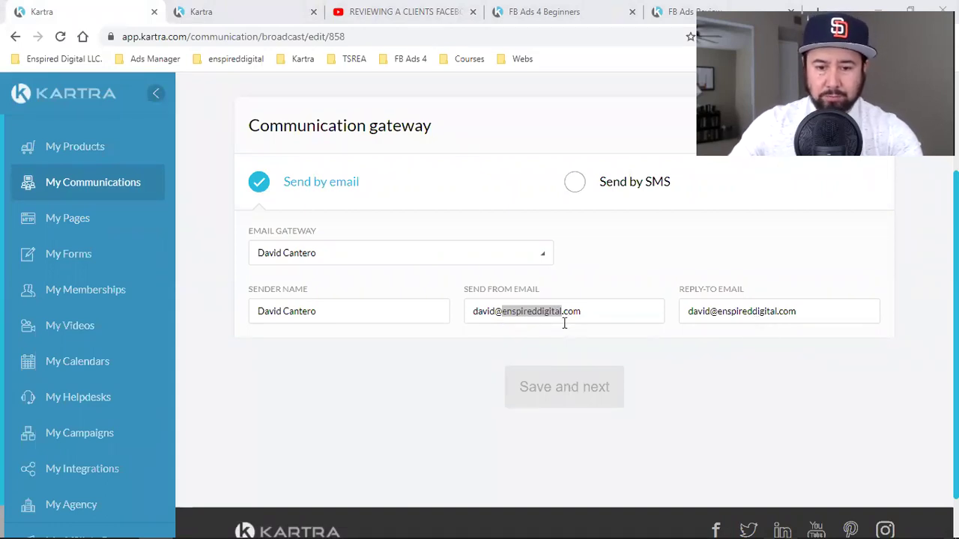
# - Change the domain of both the Send From and Reply-To addresses to fbads4beginners
pyautogui.click(535, 310)
pyautogui.doubleClick(533, 311)
pyautogui.write('fbads4beginners')
pyautogui.doubleClick(532, 312)
pyautogui.hotkey('ctrl', 'c')
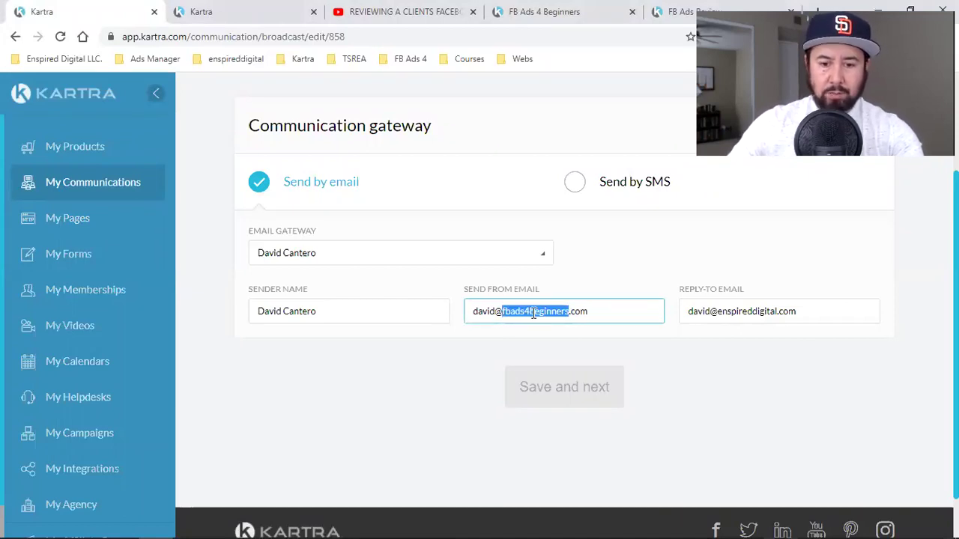
pyautogui.rightClick(534, 314)
pyautogui.click(585, 127)
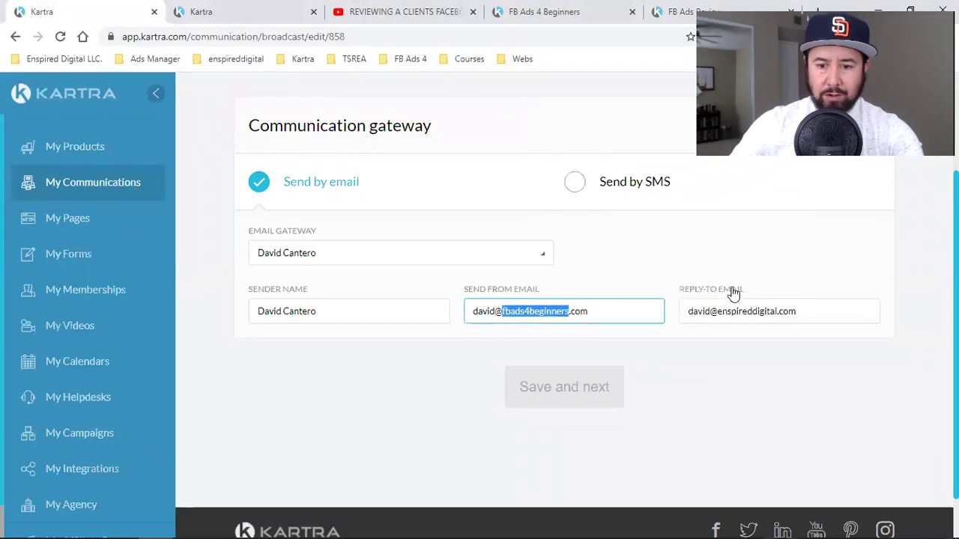
pyautogui.doubleClick(744, 308)
pyautogui.hotkey('ctrl', 'v')
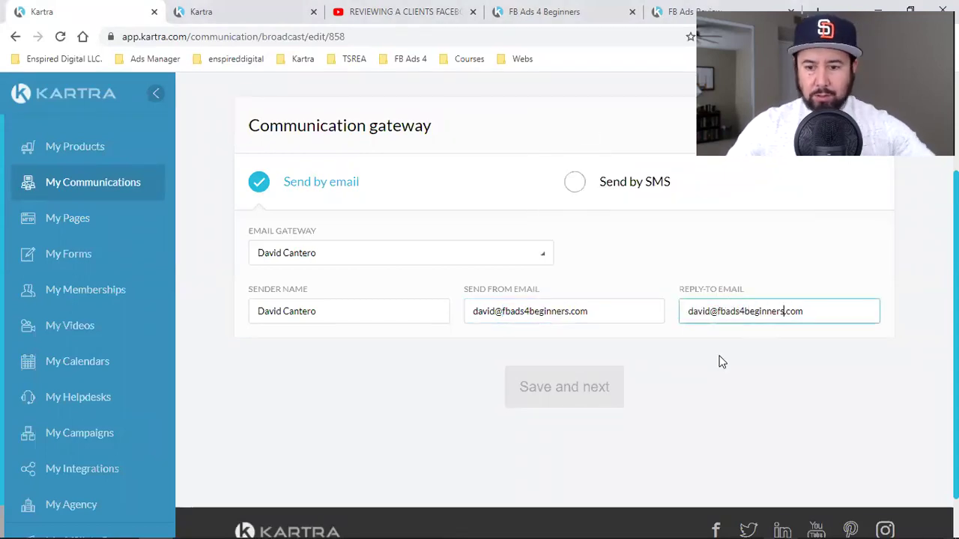
# - Save the sender settings, continue to the recipients step, and open the recipient criteria
pyautogui.scroll(1, 753, 399)
pyautogui.scroll(1, 754, 400)
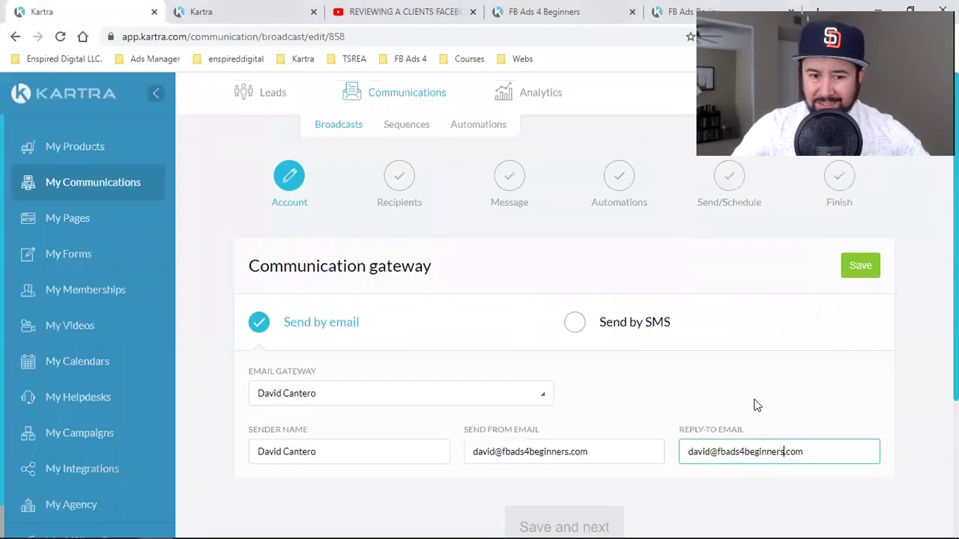
pyautogui.click(860, 265)
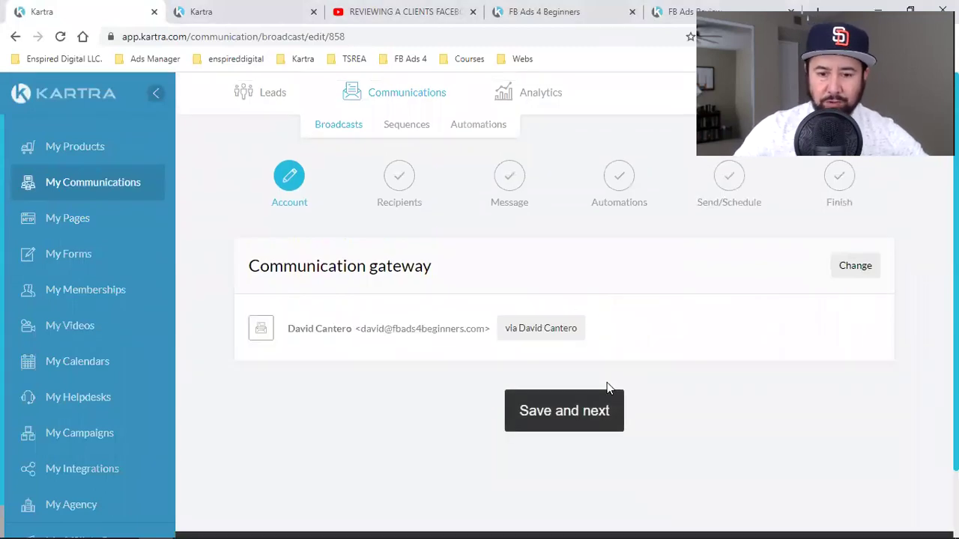
pyautogui.click(571, 422)
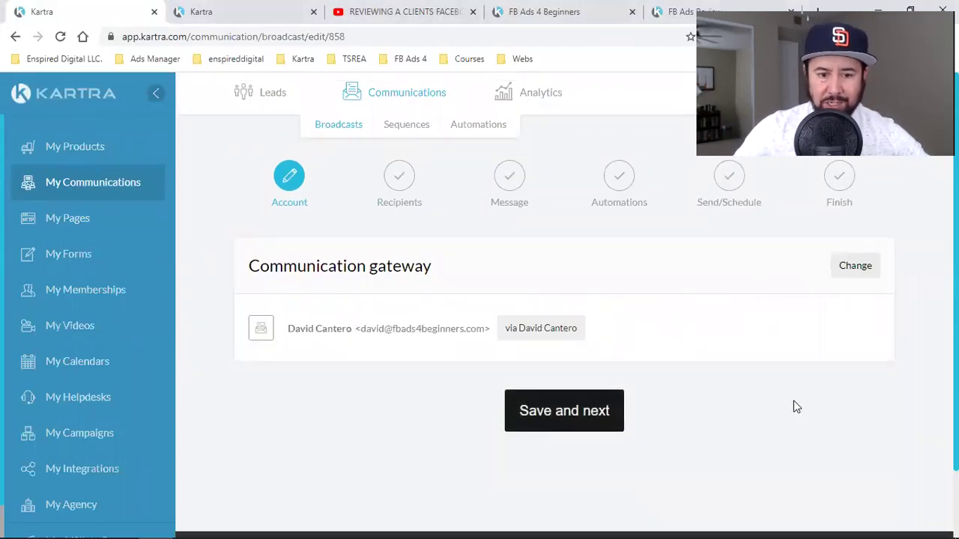
pyautogui.click(344, 322)
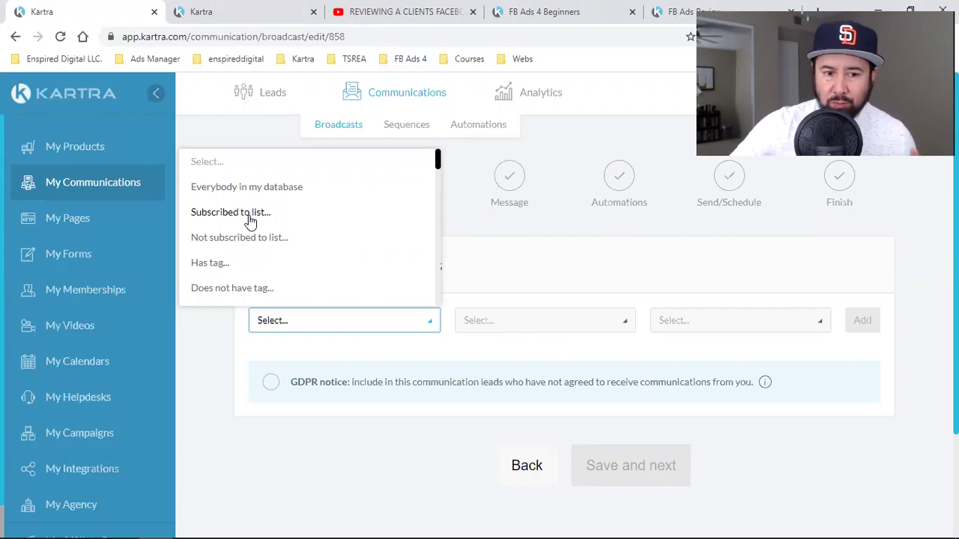
# - Target leads subscribed to the FB Ads 4 Registered For Webclass list
pyautogui.click(250, 216)
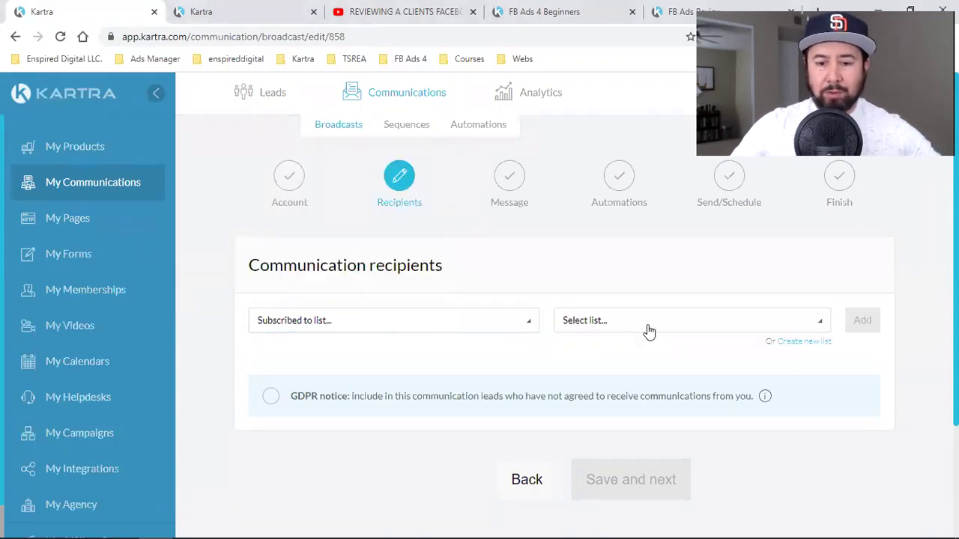
pyautogui.click(648, 330)
pyautogui.scroll(-2, 645, 254)
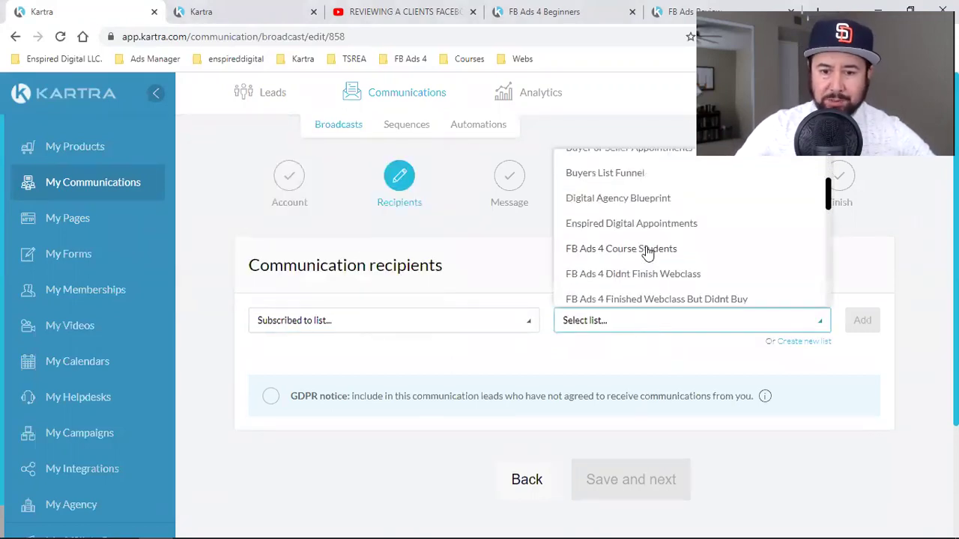
pyautogui.scroll(-1, 610, 225)
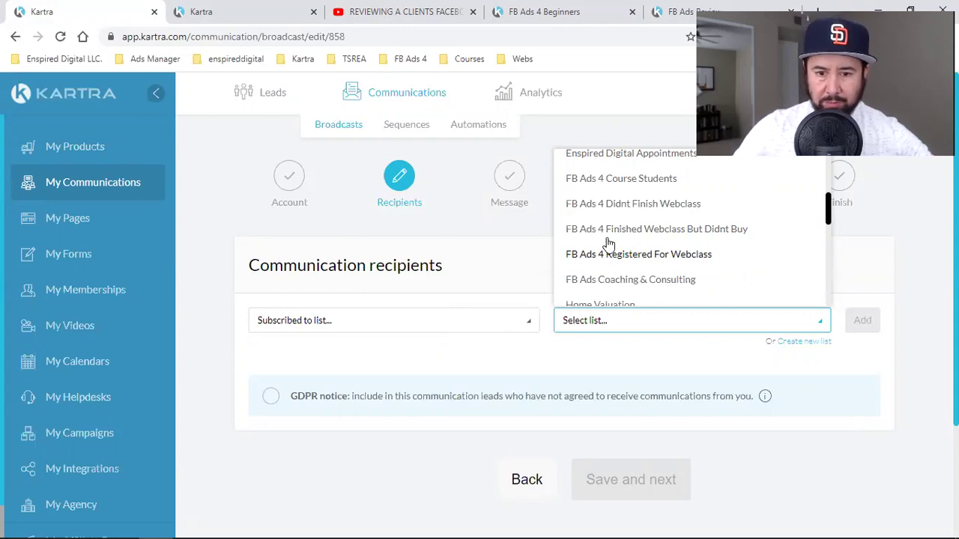
pyautogui.click(693, 257)
pyautogui.click(862, 320)
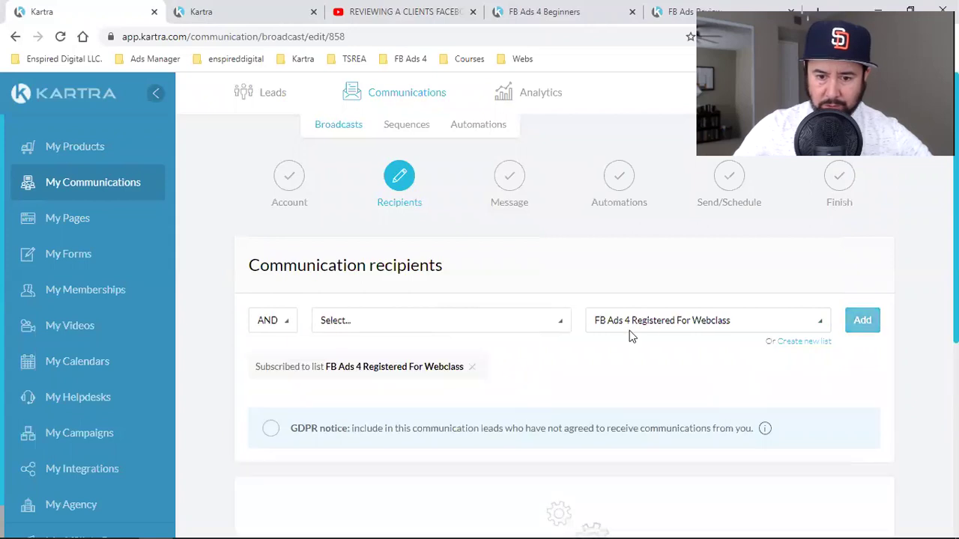
# - Review the recipient counts, noting 6 blocked leads, and advance to the message step
pyautogui.scroll(-2, 591, 359)
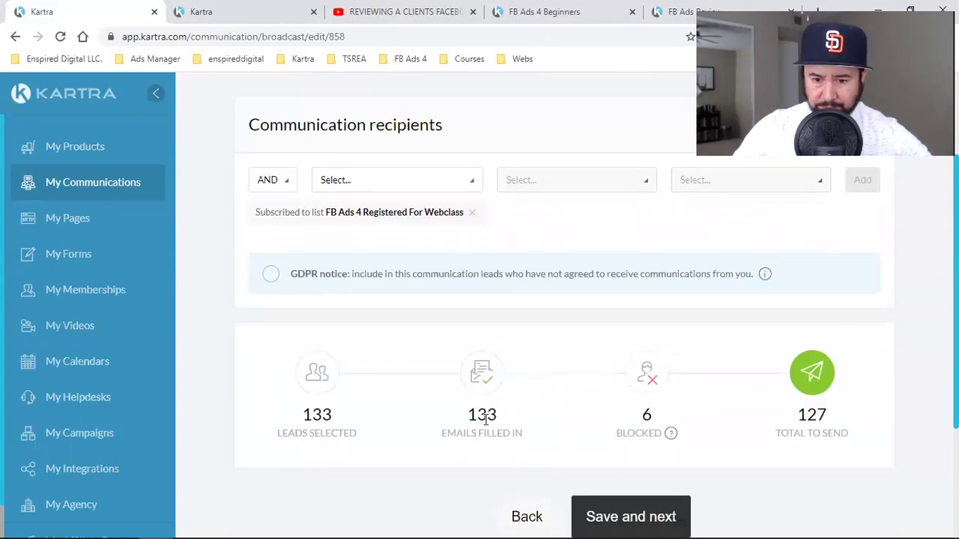
pyautogui.doubleClick(646, 414)
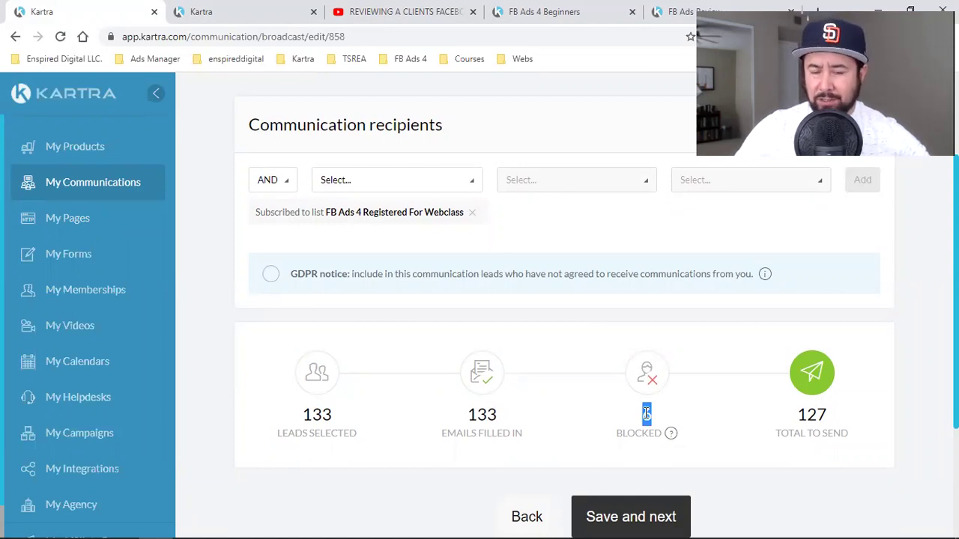
pyautogui.click(646, 415)
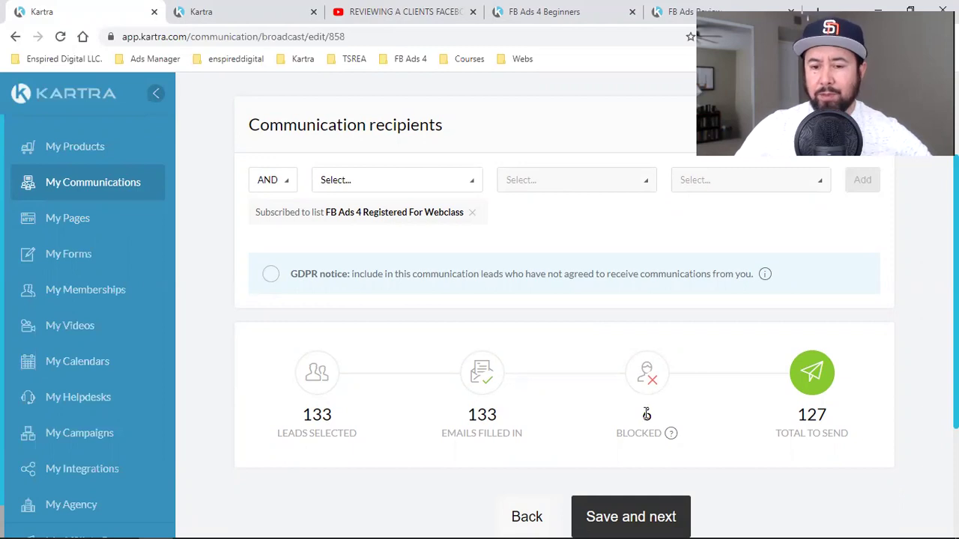
pyautogui.doubleClick(646, 414)
pyautogui.click(648, 414)
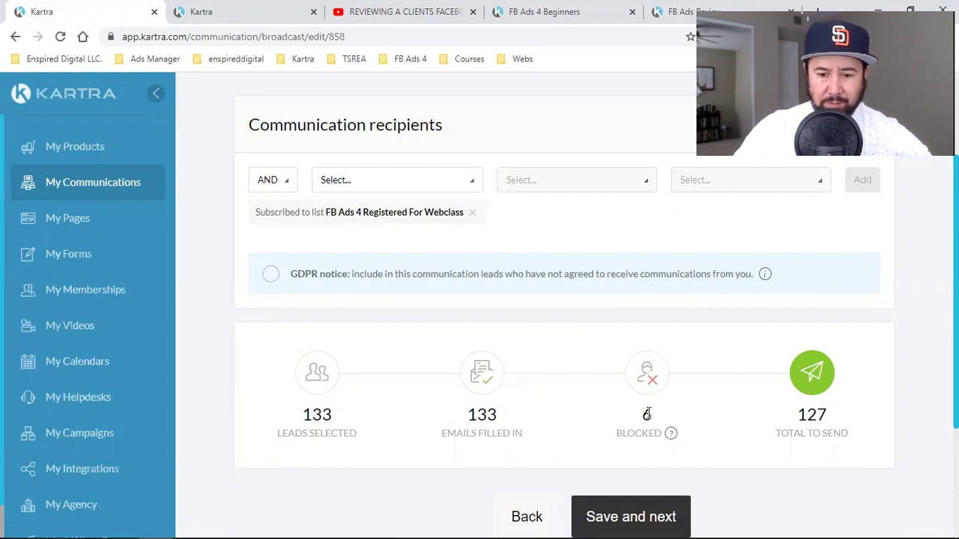
pyautogui.scroll(2, 510, 396)
pyautogui.scroll(-3, 513, 397)
pyautogui.scroll(-2, 599, 381)
pyautogui.scroll(4, 779, 398)
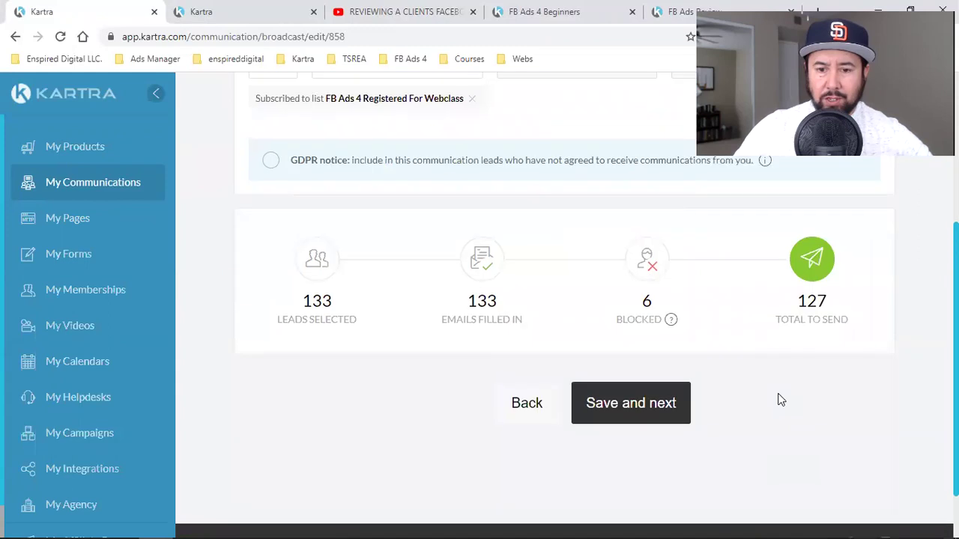
pyautogui.scroll(-3, 788, 396)
pyautogui.click(635, 390)
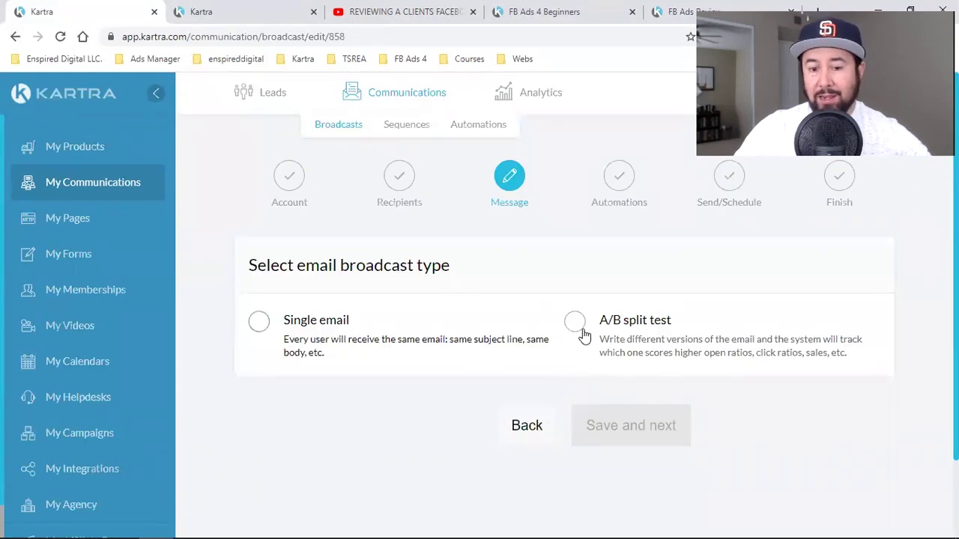
# - Go back to the recipients step and review the AND/OR and condition type options
pyautogui.click(536, 425)
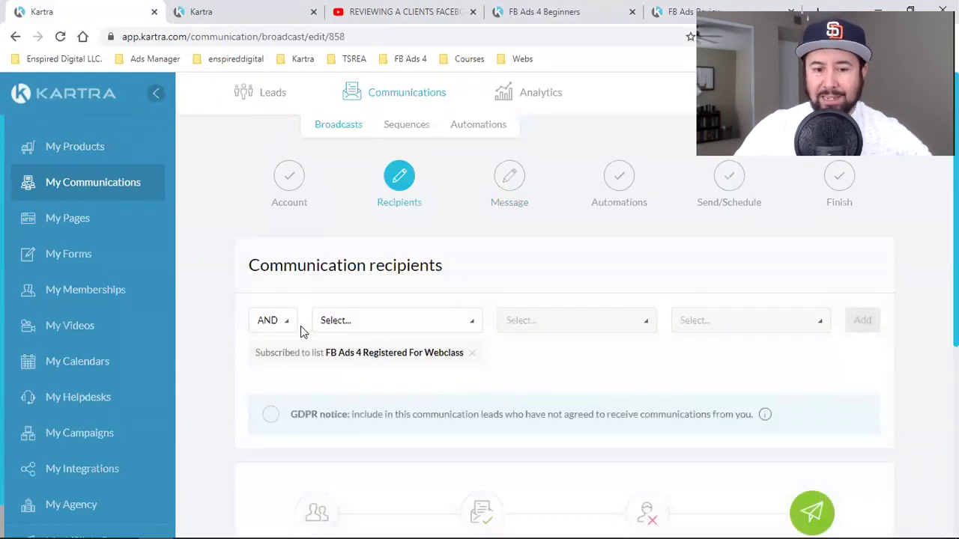
pyautogui.scroll(-1, 350, 327)
pyautogui.click(283, 255)
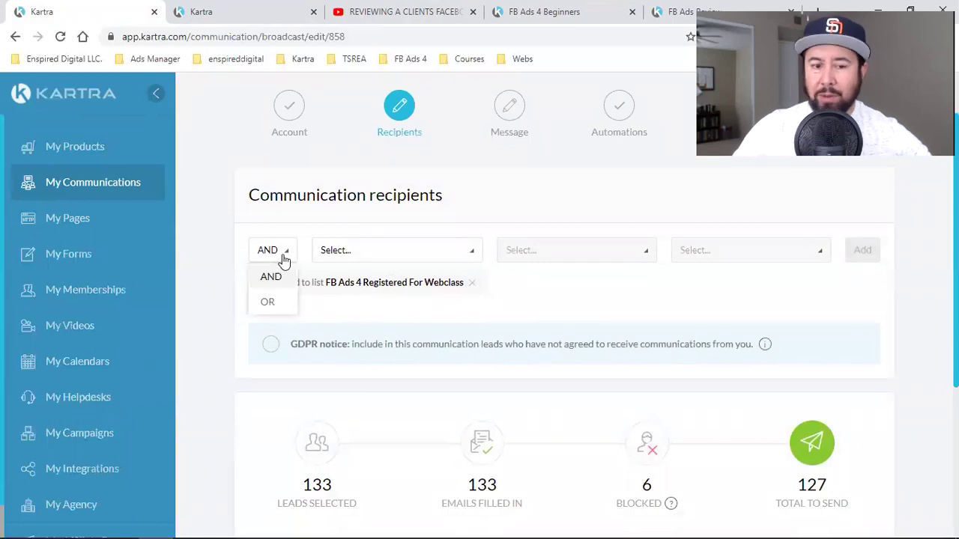
pyautogui.click(342, 297)
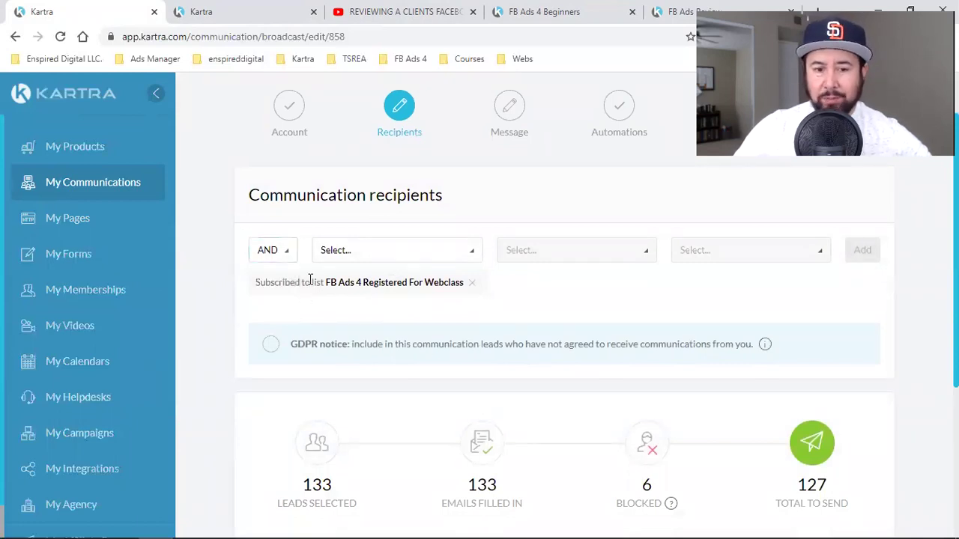
pyautogui.moveTo(325, 282); pyautogui.dragTo(408, 282)
pyautogui.click(387, 256)
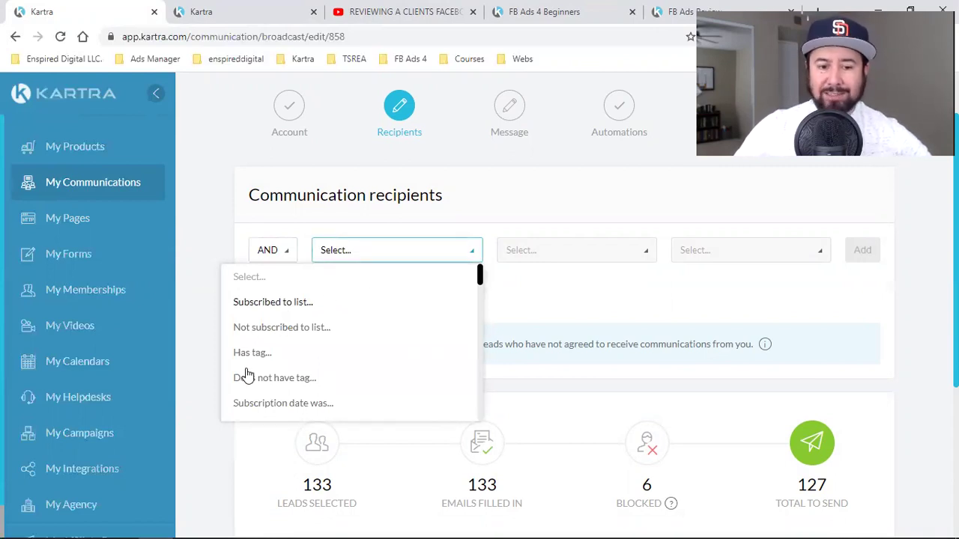
pyautogui.scroll(-3, 252, 370)
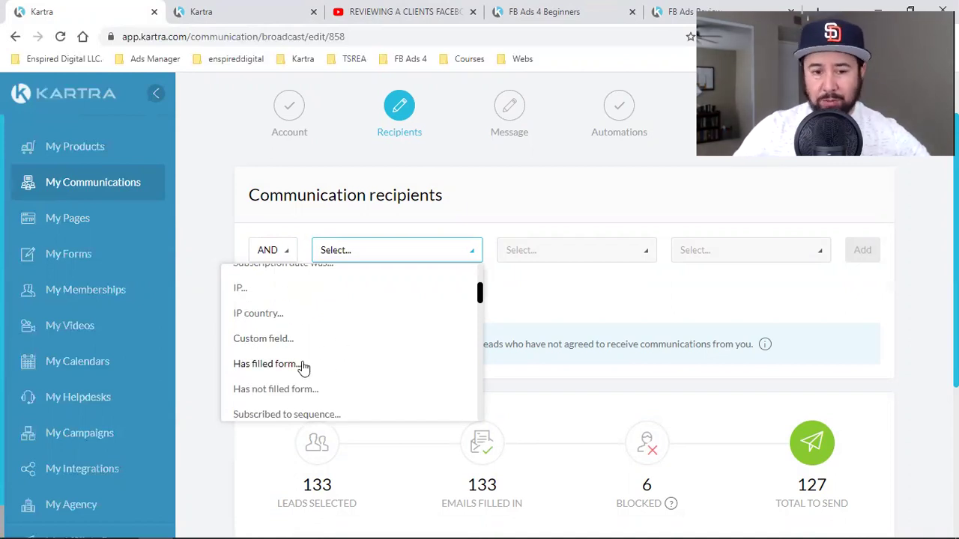
pyautogui.scroll(3, 300, 367)
pyautogui.click(592, 326)
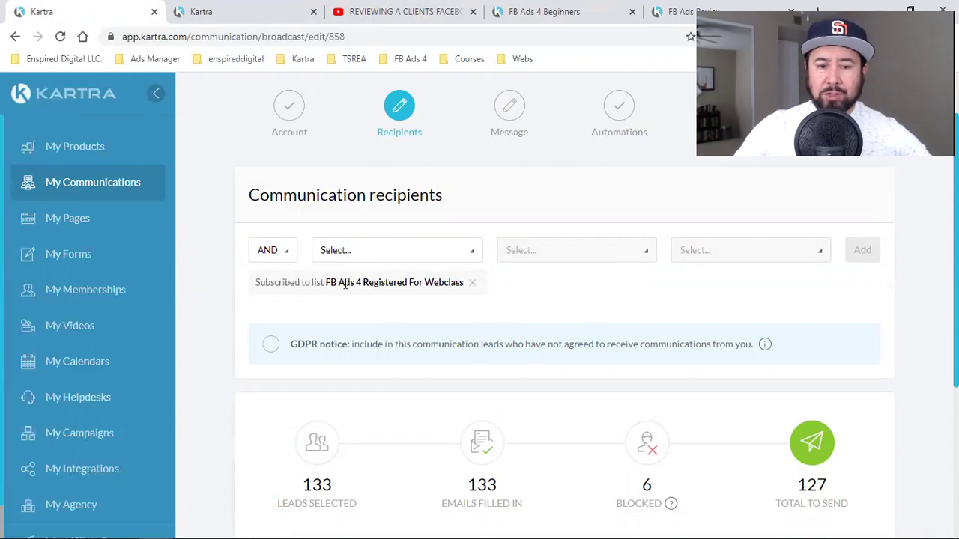
pyautogui.moveTo(287, 282); pyautogui.dragTo(432, 282)
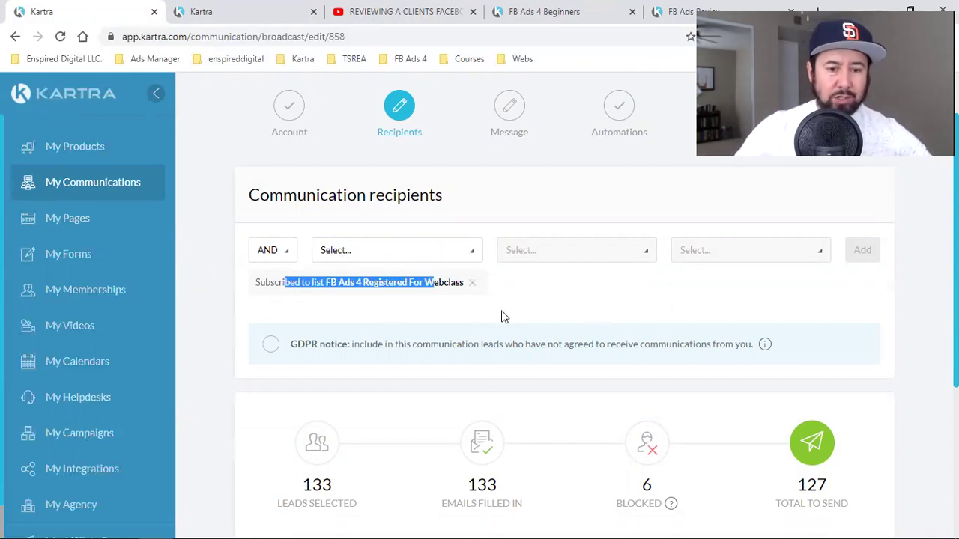
# - Set the recipient conditions to combine with OR, keeping the webclass list condition
pyautogui.click(289, 263)
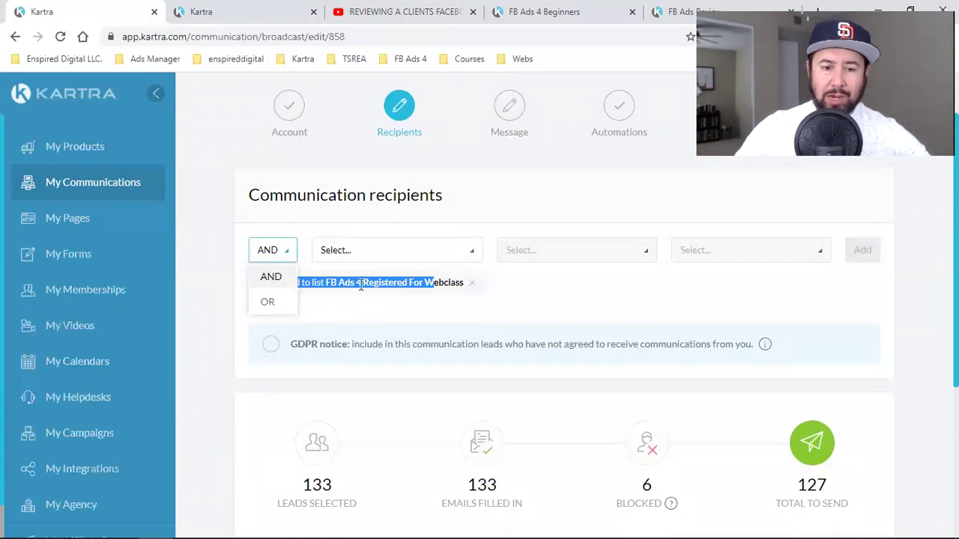
pyautogui.click(259, 262)
pyautogui.click(260, 259)
pyautogui.click(263, 305)
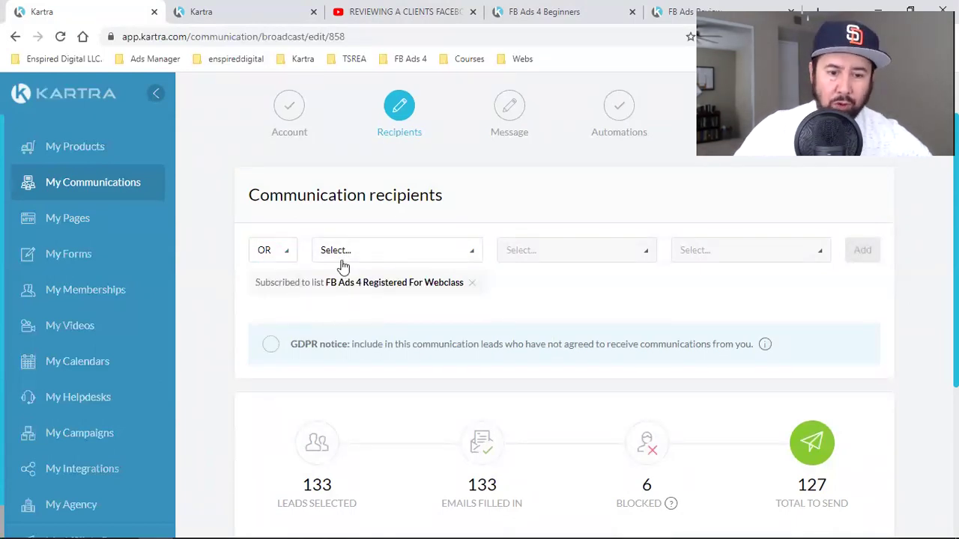
pyautogui.click(344, 264)
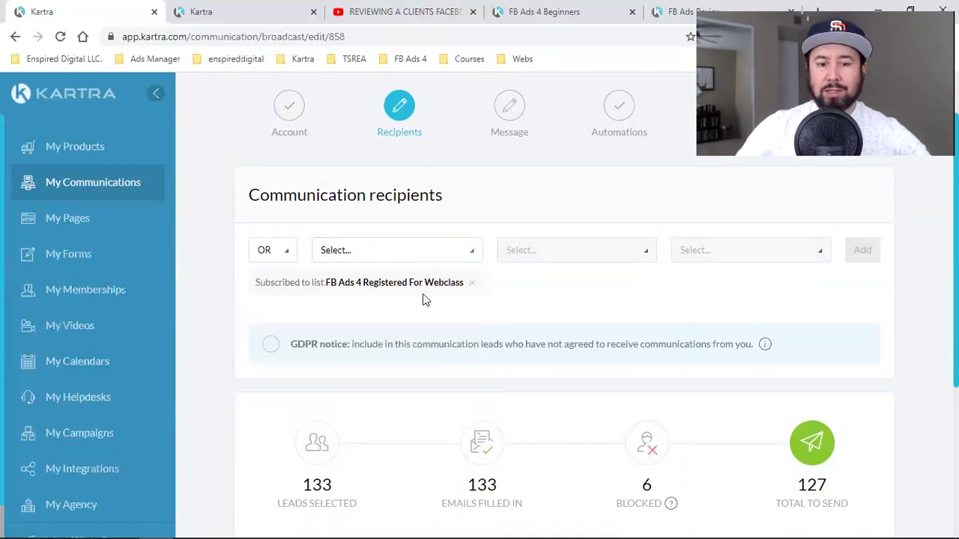
pyautogui.moveTo(373, 283); pyautogui.dragTo(387, 295)
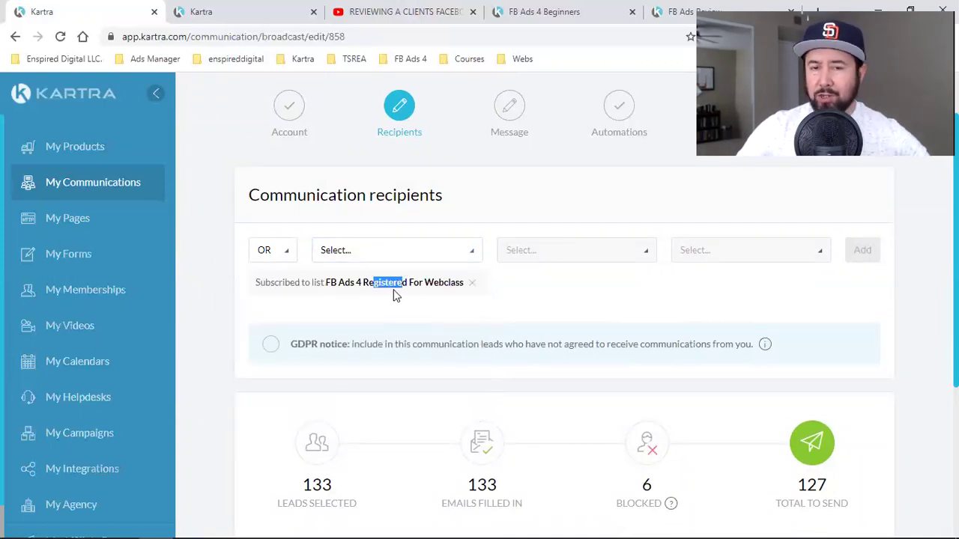
pyautogui.click(431, 299)
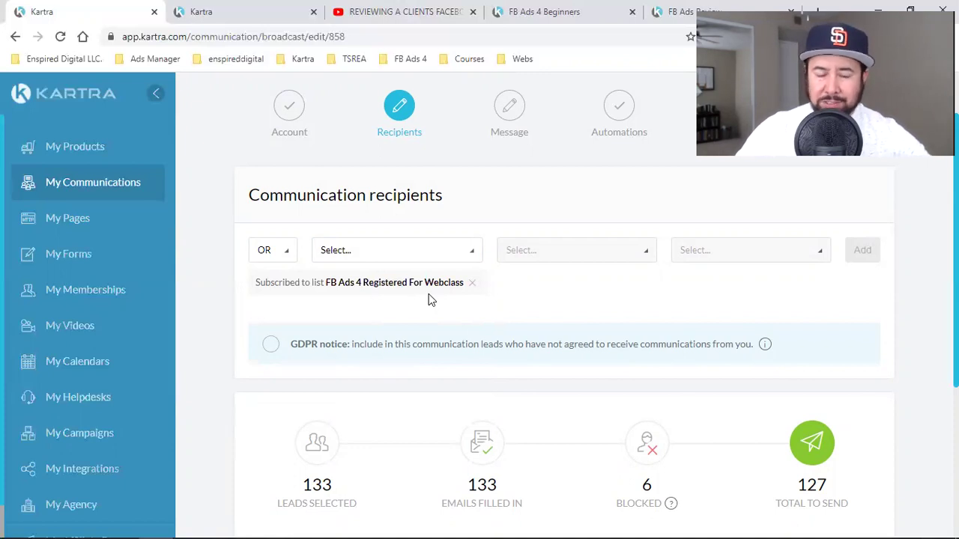
# - Close the YouTube share dialog, return to the Kartra broadcast, and continue to the message step
pyautogui.click(397, 11)
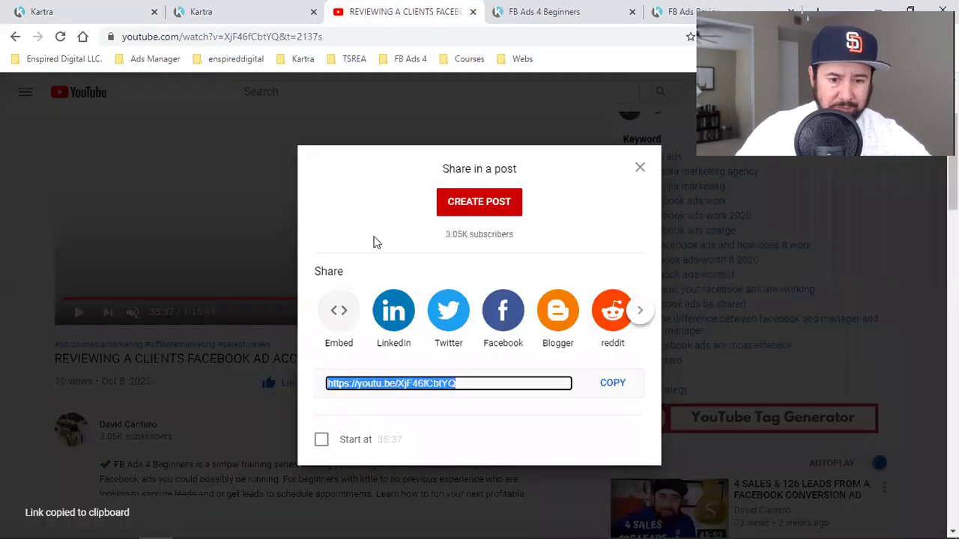
pyautogui.click(639, 168)
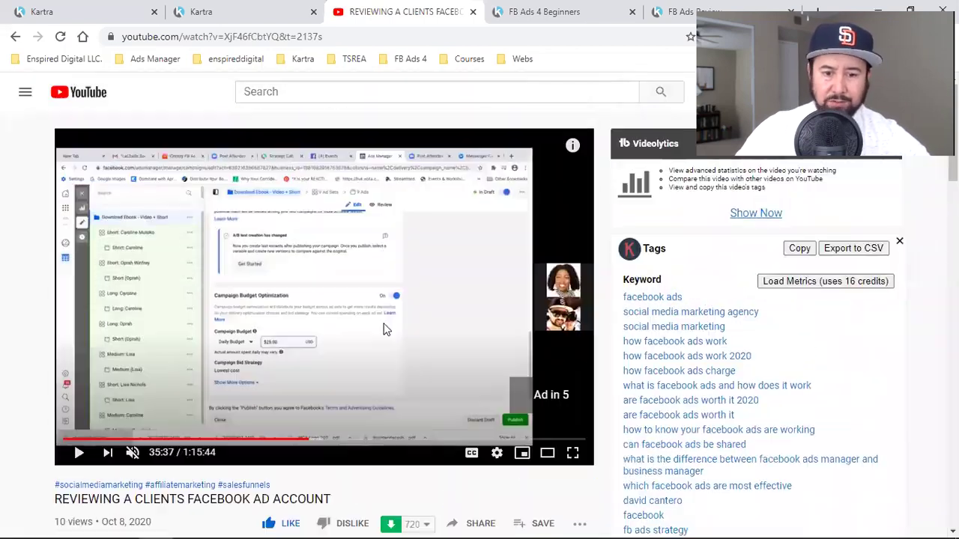
pyautogui.click(143, 7)
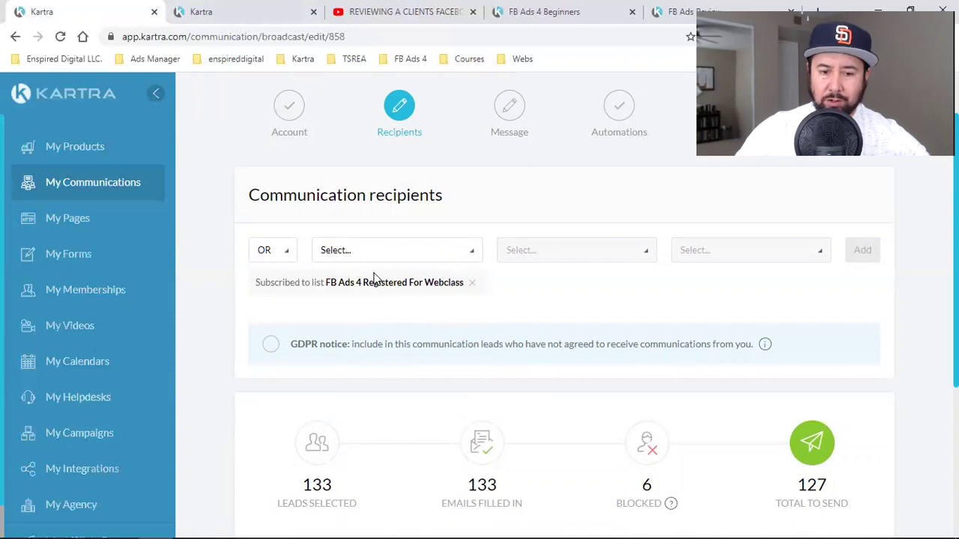
pyautogui.scroll(-2, 590, 371)
pyautogui.scroll(-1, 587, 381)
pyautogui.scroll(3, 657, 439)
pyautogui.scroll(-3, 661, 428)
pyautogui.click(667, 381)
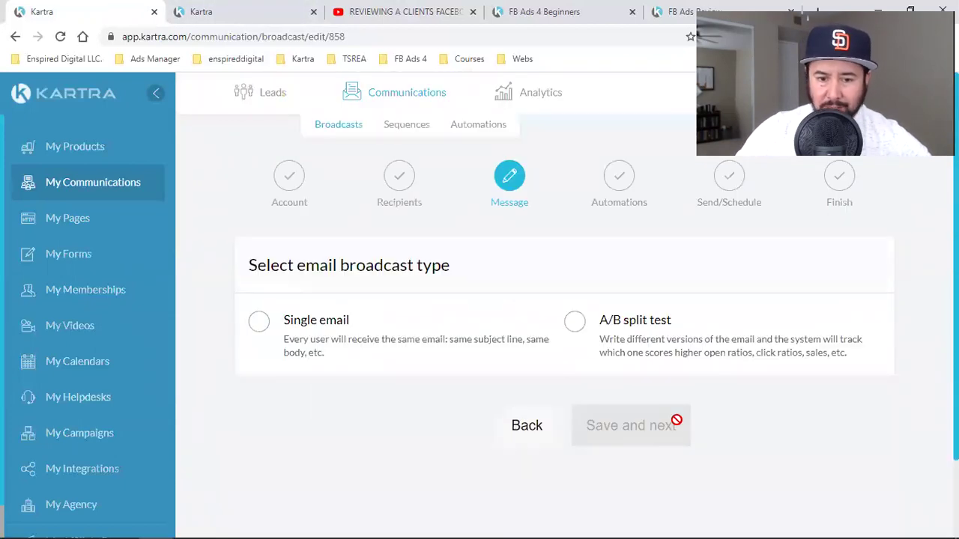
# - Choose Single email and insert {first_name} into the email body and subject line
pyautogui.click(337, 327)
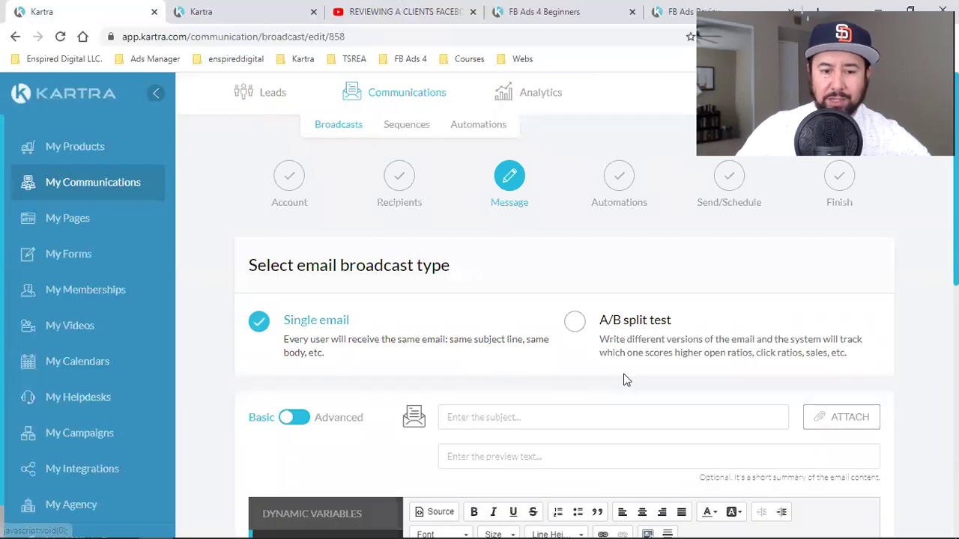
pyautogui.scroll(-3, 623, 379)
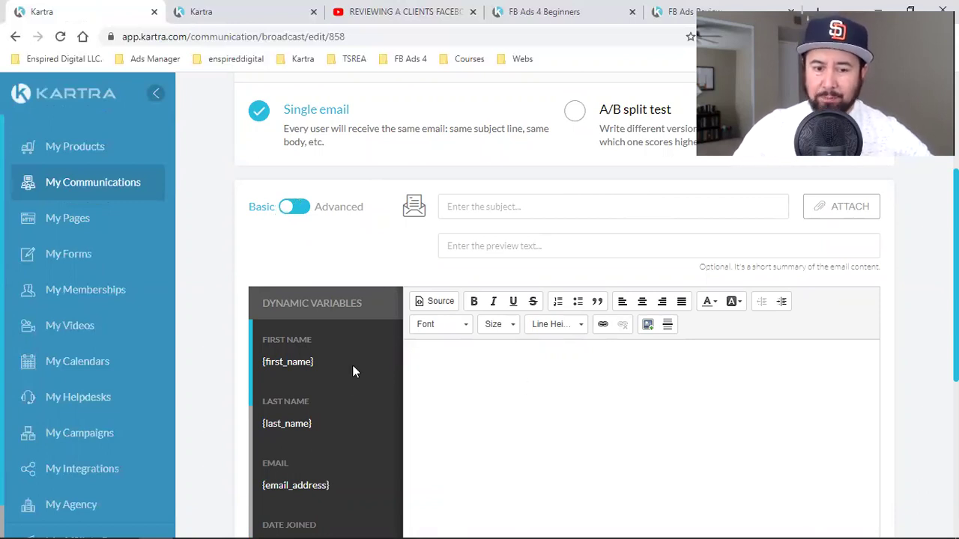
pyautogui.click(272, 362)
pyautogui.rightClick(273, 364)
pyautogui.click(307, 370)
pyautogui.click(678, 374)
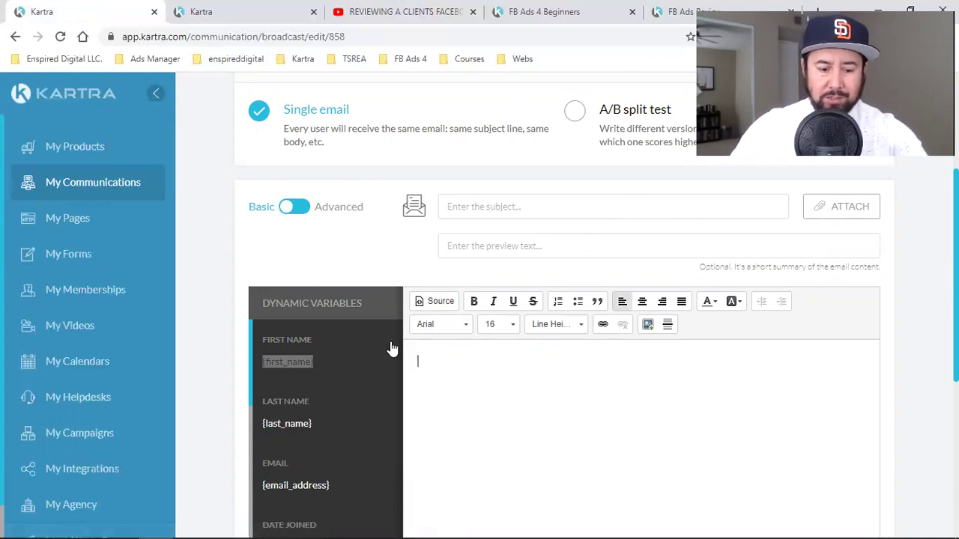
pyautogui.hotkey('ctrl', 'v')
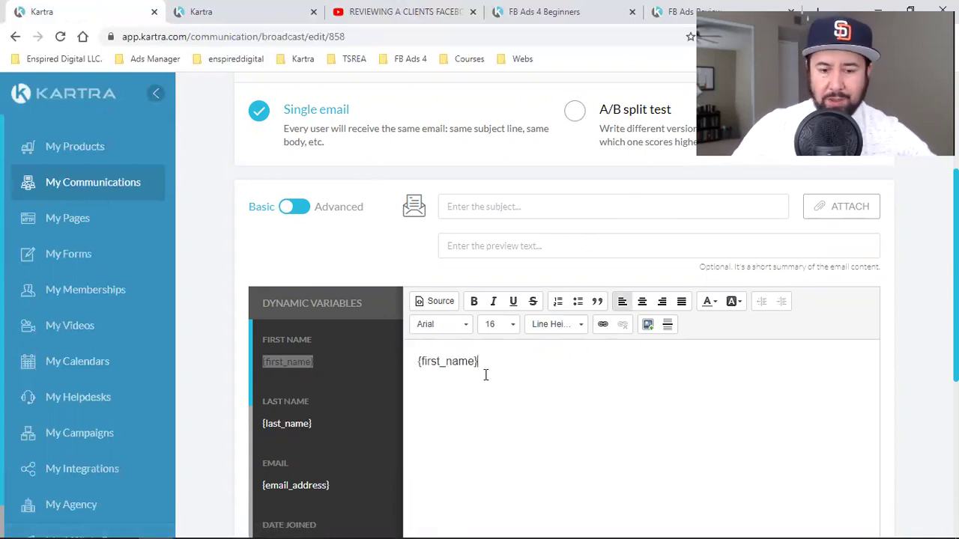
pyautogui.click(495, 206)
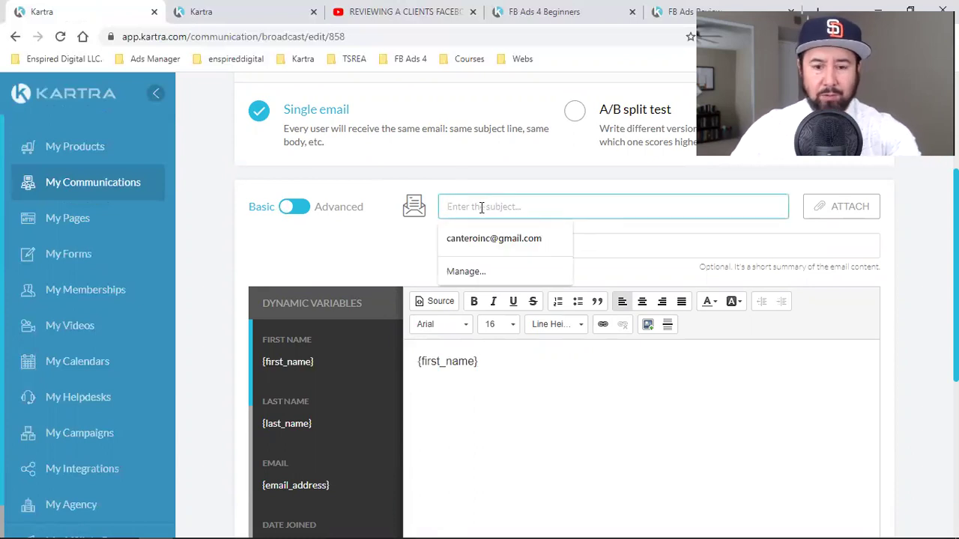
pyautogui.hotkey('ctrl', 'v')
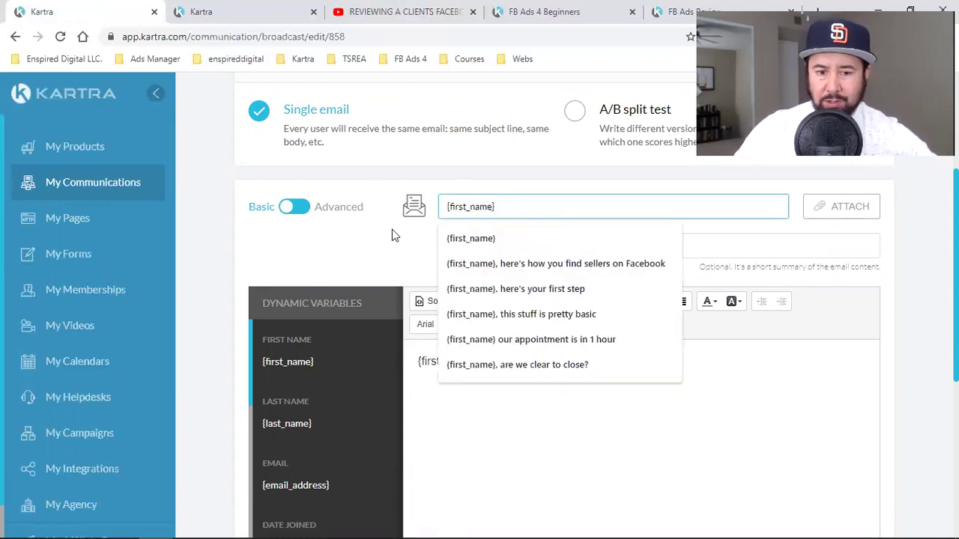
pyautogui.click(391, 229)
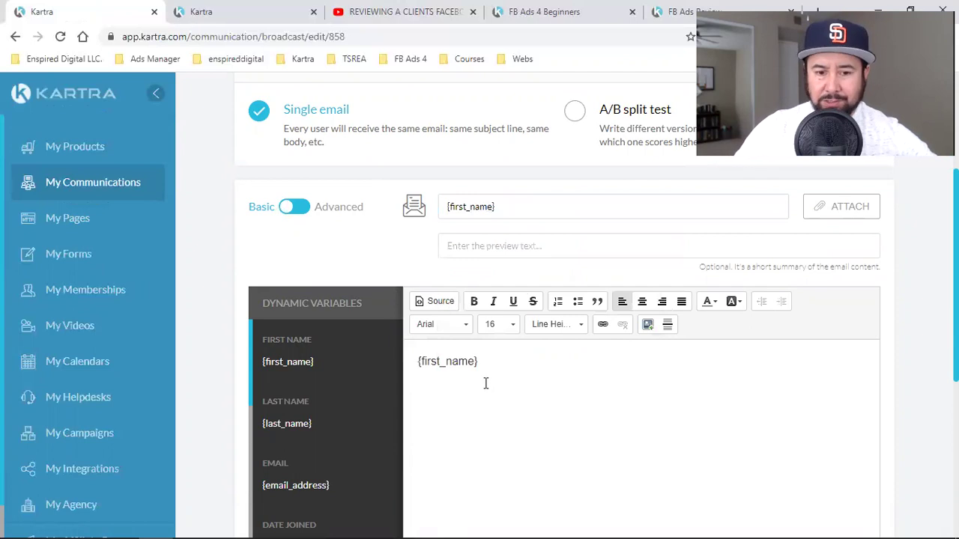
# - Switch to the advanced editor and browse the Full templates under Design Templates
pyautogui.click(296, 207)
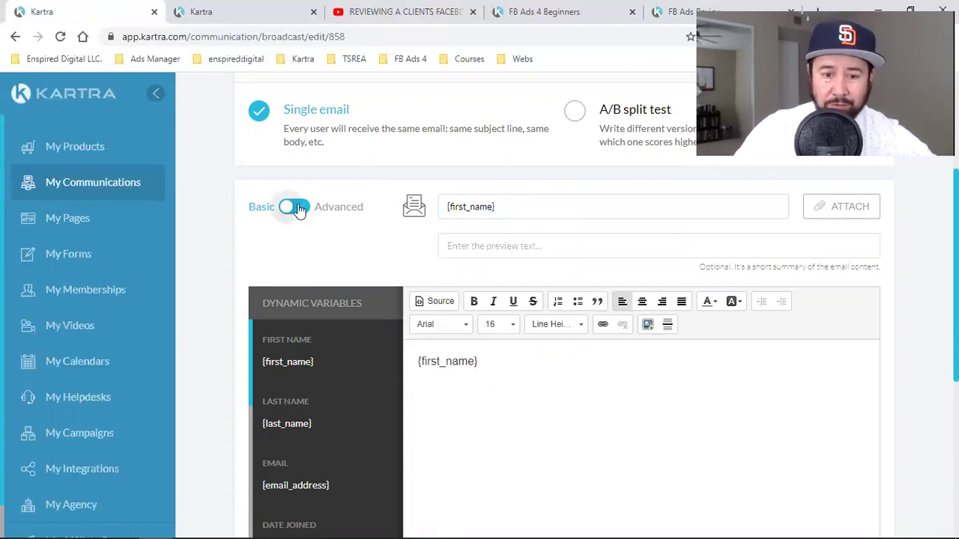
pyautogui.click(343, 340)
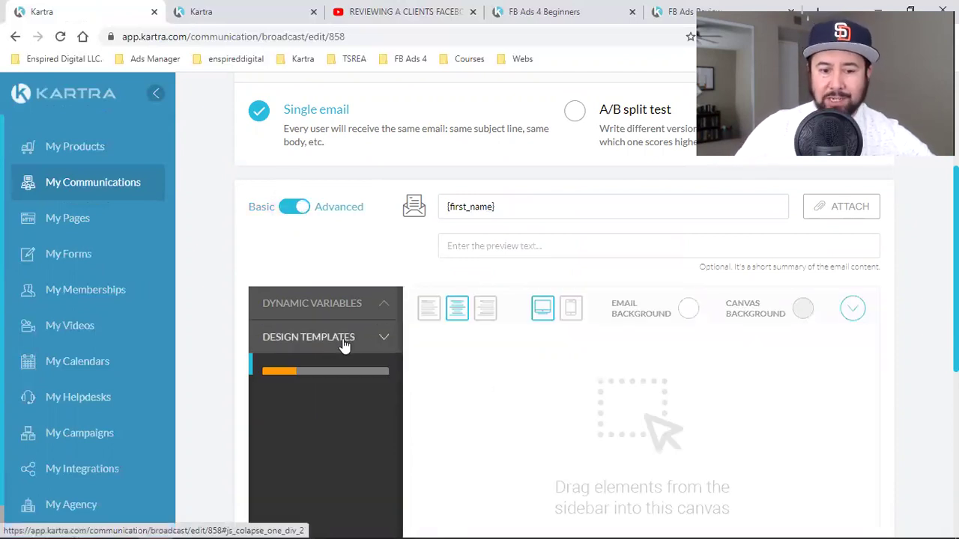
pyautogui.click(334, 384)
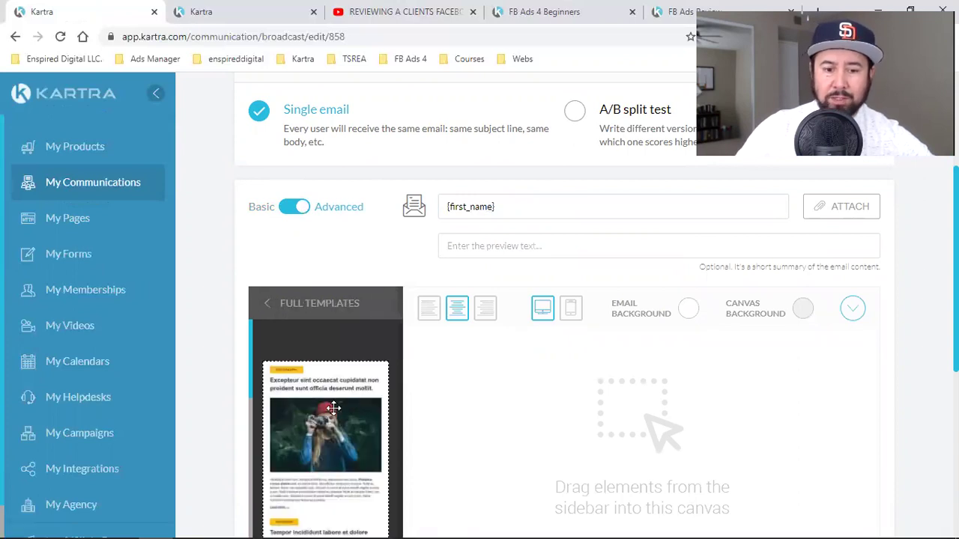
pyautogui.scroll(-10, 334, 408)
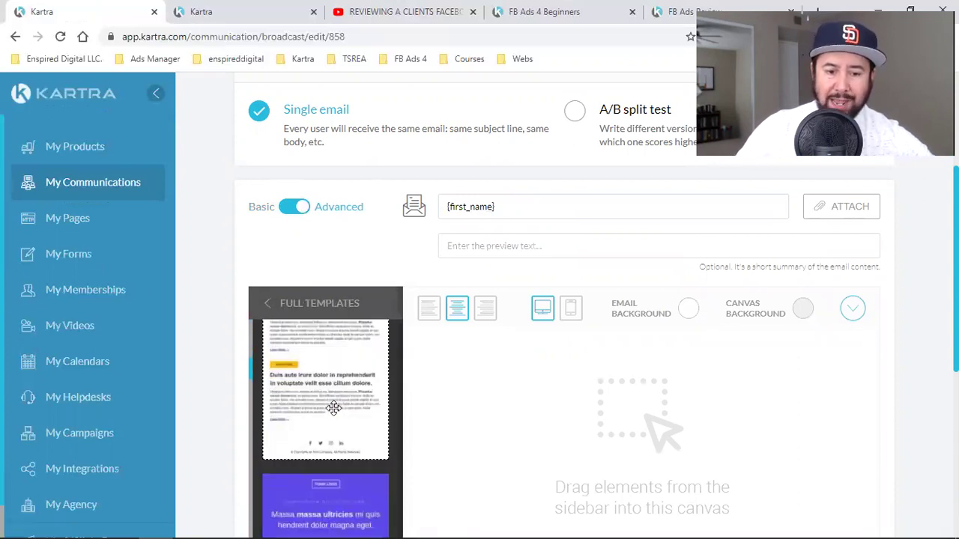
pyautogui.scroll(-5, 333, 408)
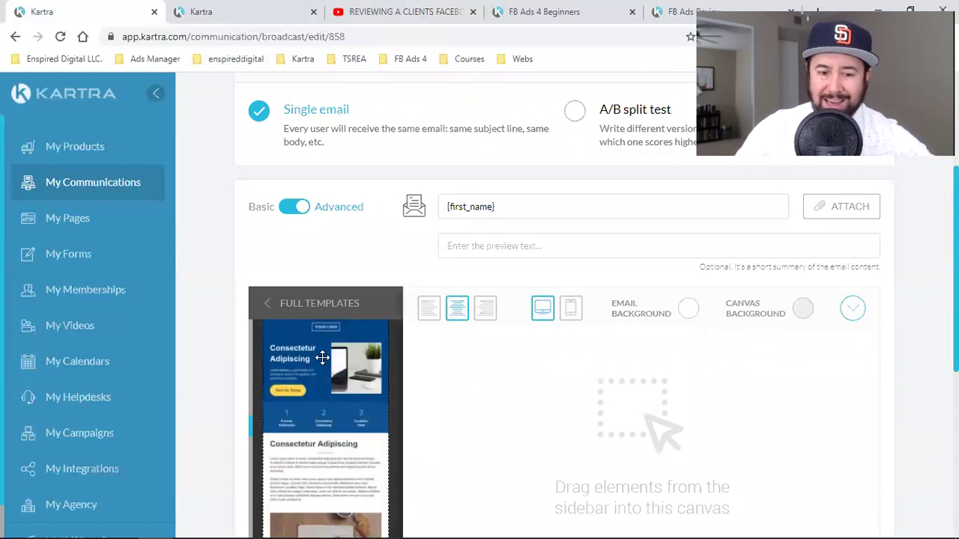
pyautogui.scroll(-5, 322, 358)
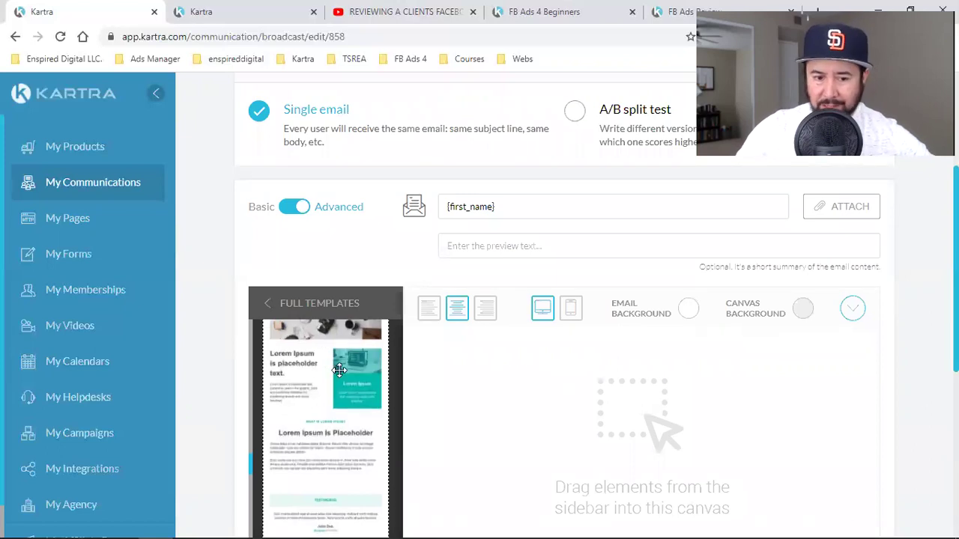
pyautogui.scroll(-5, 343, 398)
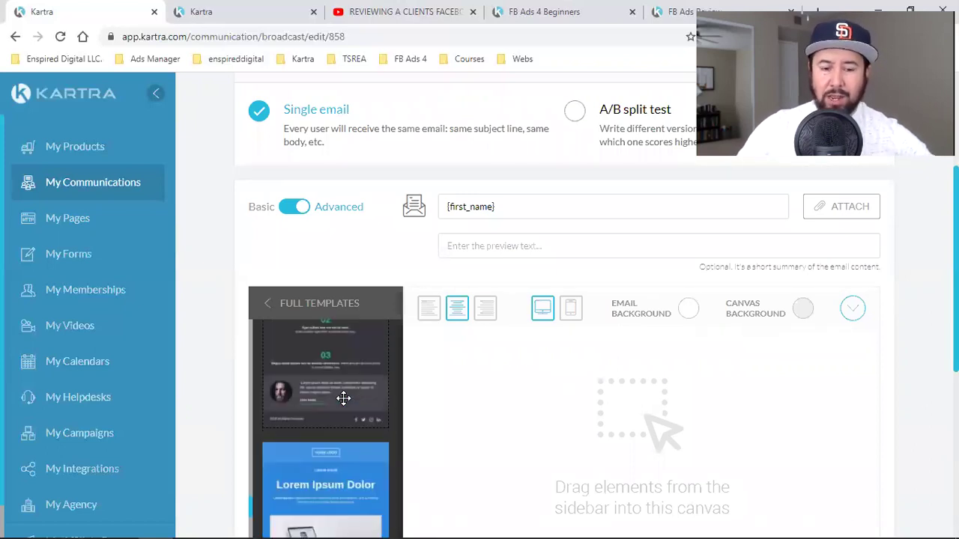
# - Open My templates and drag the saved Facebook ad email onto the canvas
pyautogui.scroll(-10, 343, 397)
pyautogui.scroll(15, 341, 398)
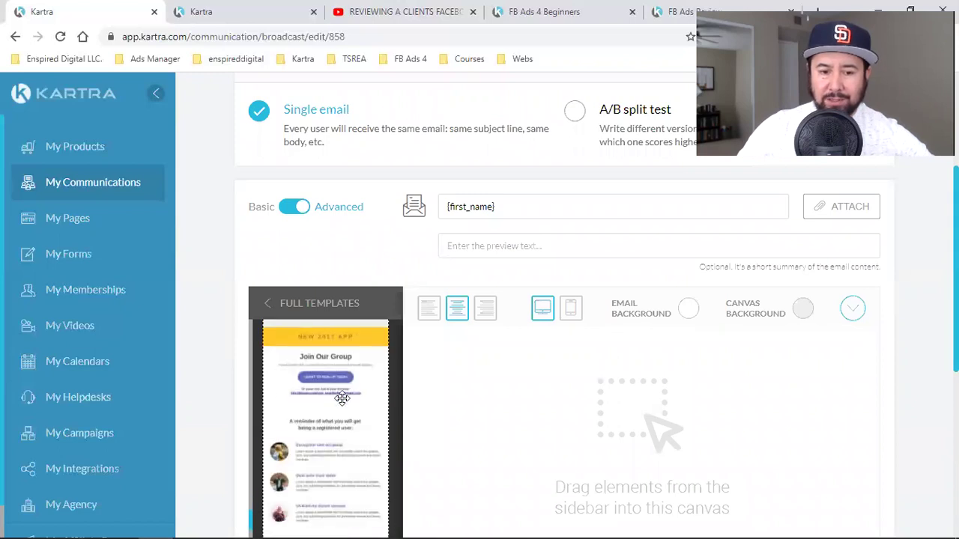
pyautogui.click(268, 303)
pyautogui.scroll(-3, 213, 329)
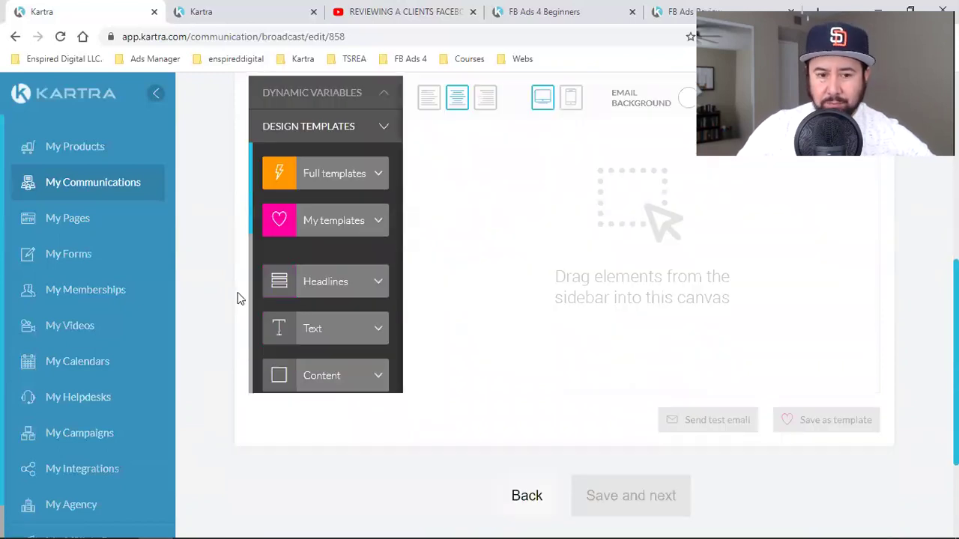
pyautogui.click(314, 228)
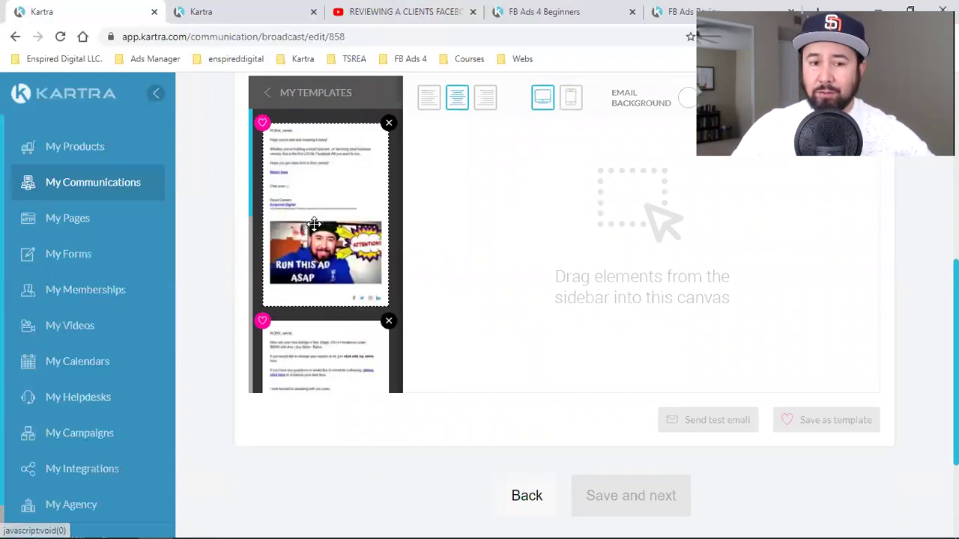
pyautogui.moveTo(321, 184); pyautogui.dragTo(595, 153)
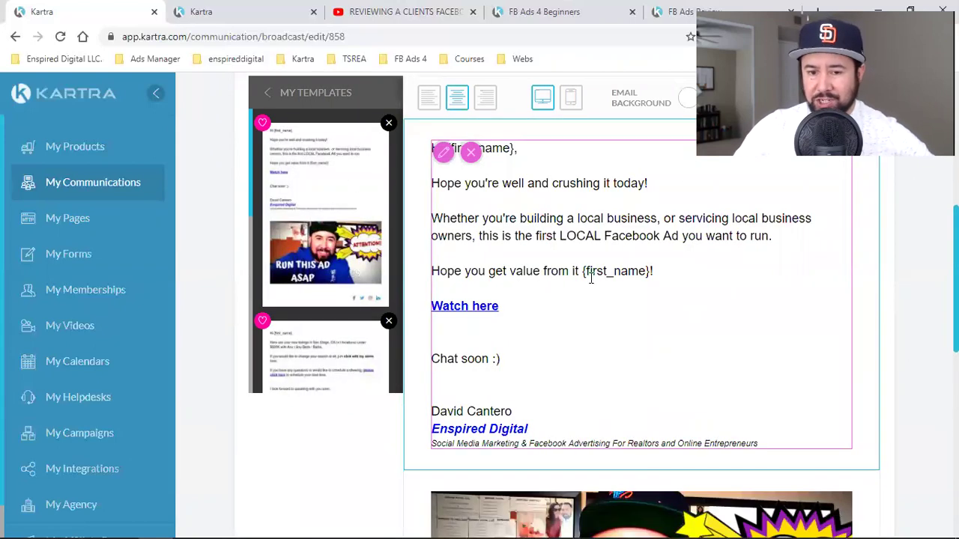
# - Check the email from the {first_name} greeting to the 'RUN THIS AD ASAP' thumbnail, then save it as a template
pyautogui.scroll(-3, 682, 291)
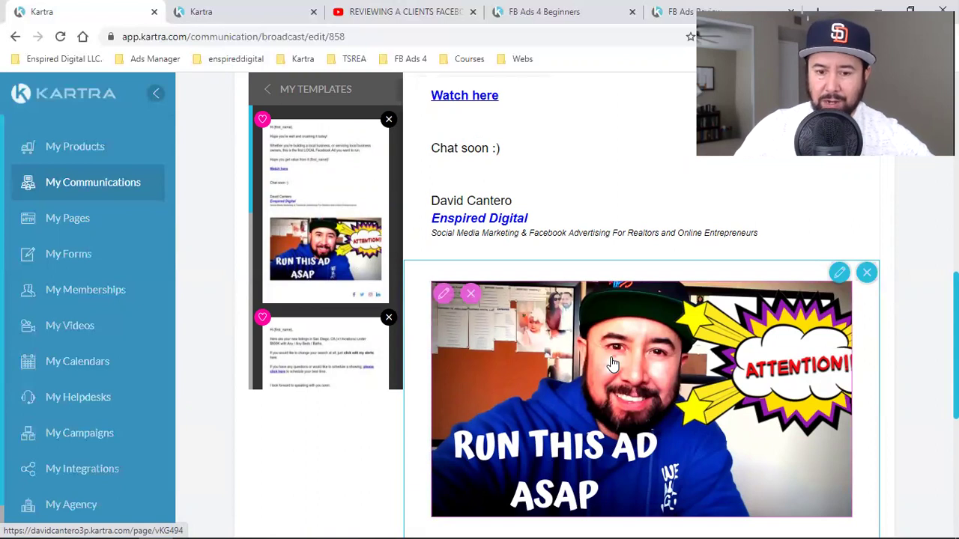
pyautogui.scroll(-3, 612, 363)
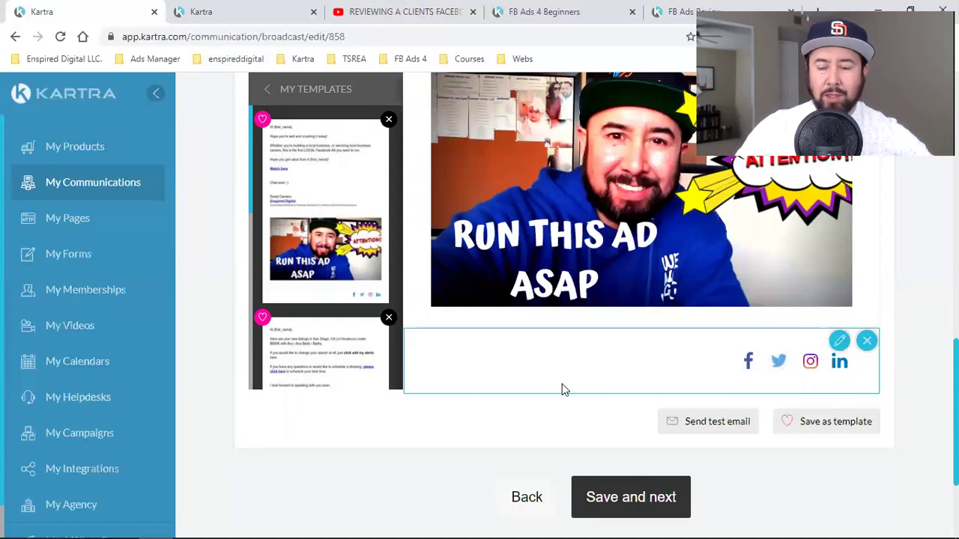
pyautogui.scroll(4, 563, 389)
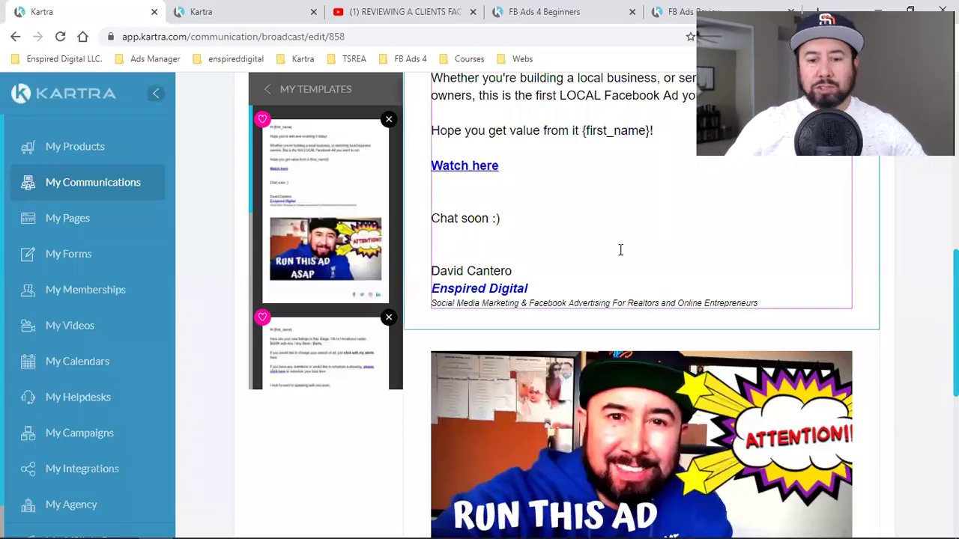
pyautogui.scroll(-3, 621, 250)
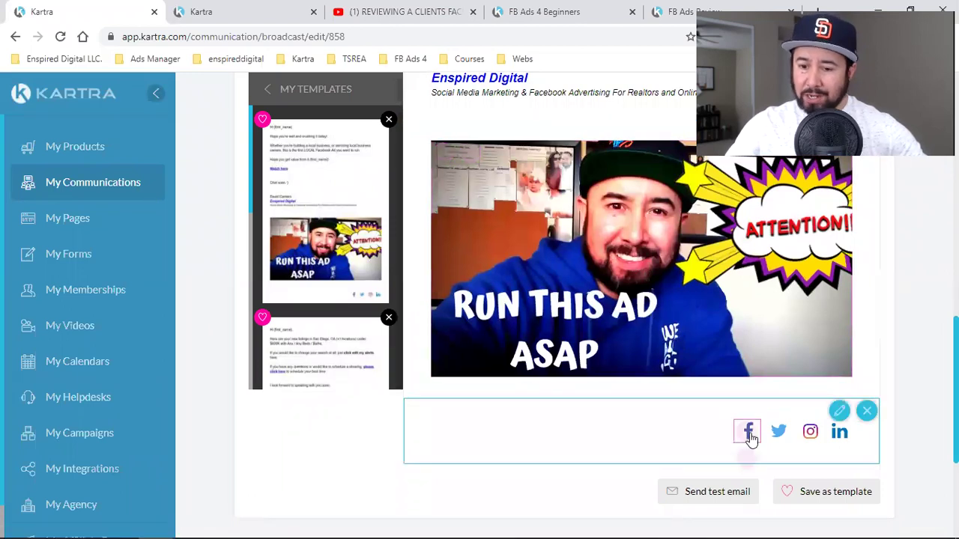
pyautogui.scroll(-2, 842, 420)
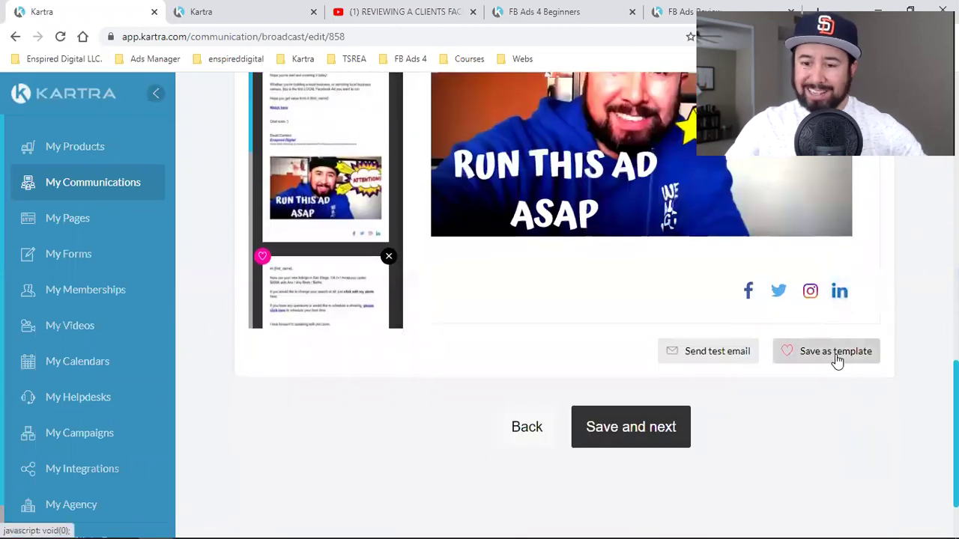
pyautogui.click(838, 361)
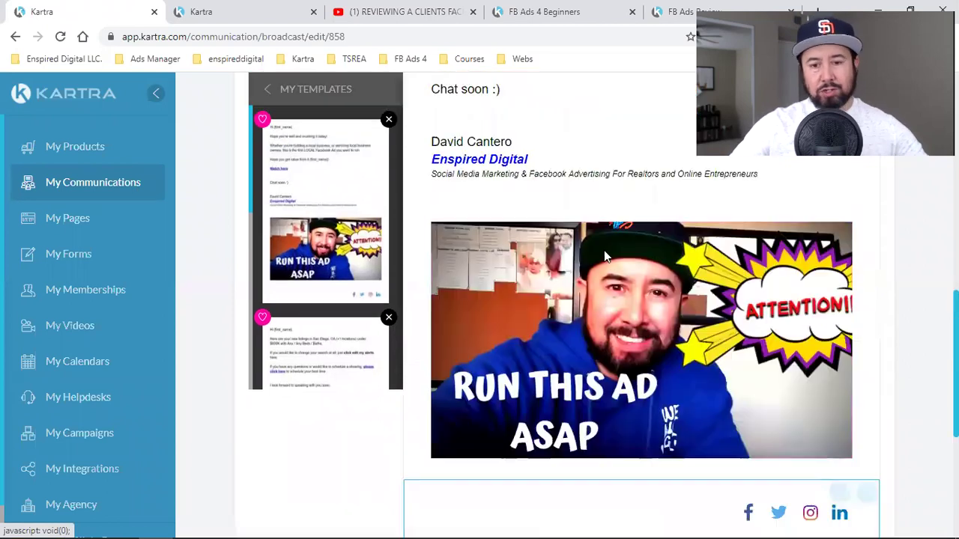
pyautogui.scroll(2, 592, 285)
pyautogui.scroll(4, 675, 320)
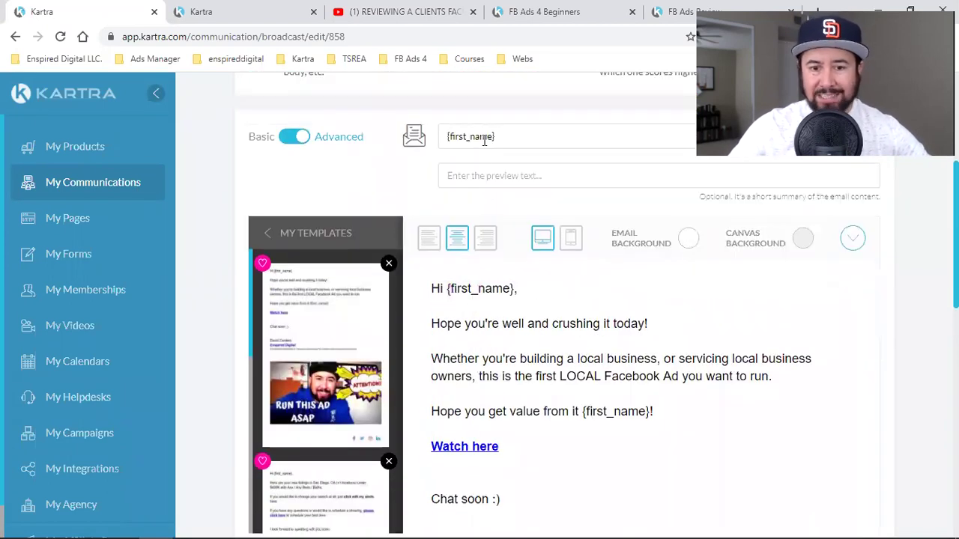
# - From the subject field, expand Dynamic Variables and browse tags like {first_name}, {last_name} and {email_address}
pyautogui.click(485, 140)
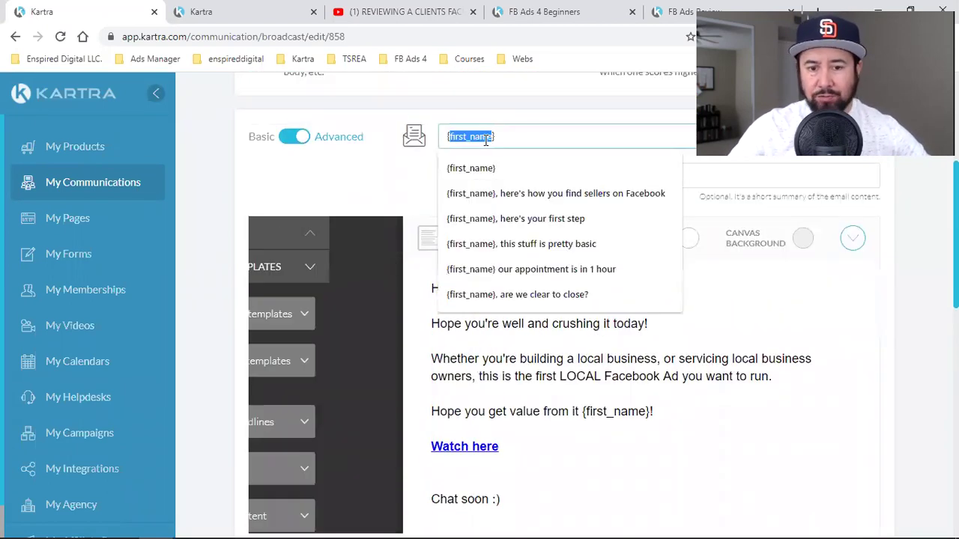
pyautogui.click(306, 246)
pyautogui.click(299, 290)
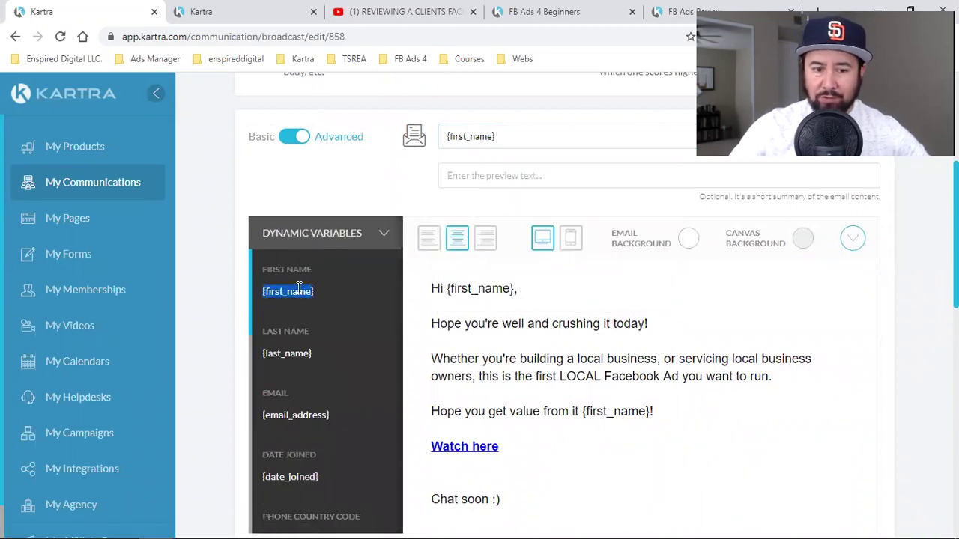
pyautogui.click(285, 354)
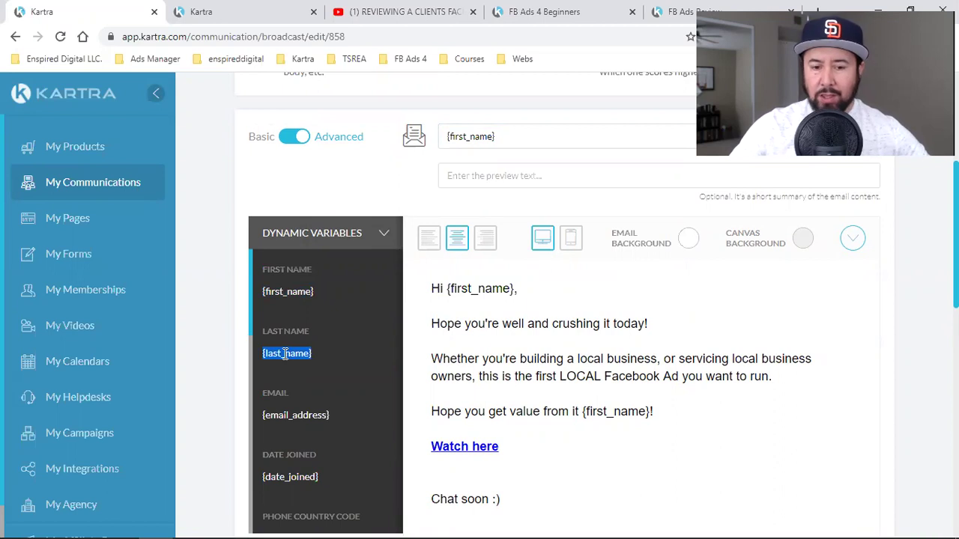
pyautogui.scroll(-3, 284, 352)
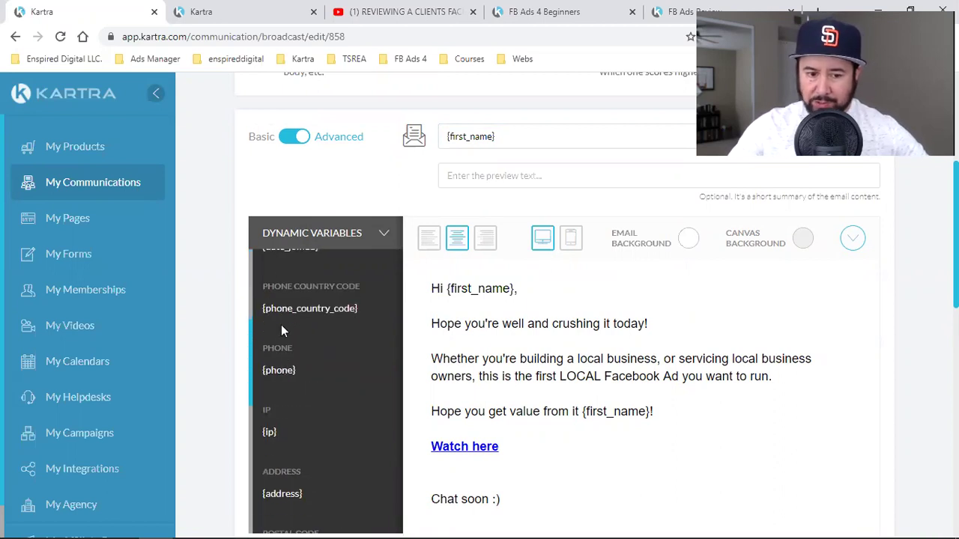
pyautogui.scroll(-3, 303, 323)
pyautogui.scroll(-3, 309, 414)
pyautogui.scroll(6, 314, 404)
pyautogui.scroll(-10, 323, 367)
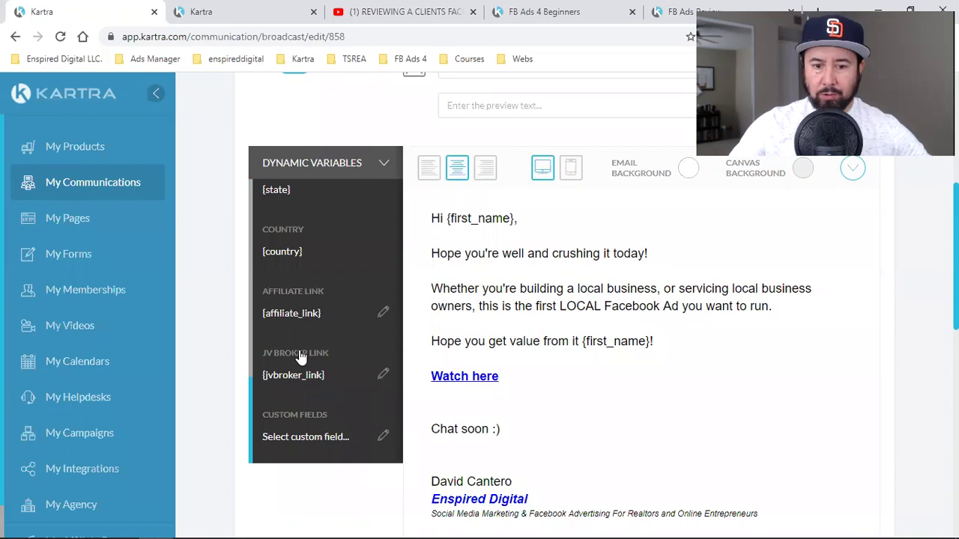
pyautogui.scroll(5, 322, 360)
pyautogui.scroll(2, 610, 337)
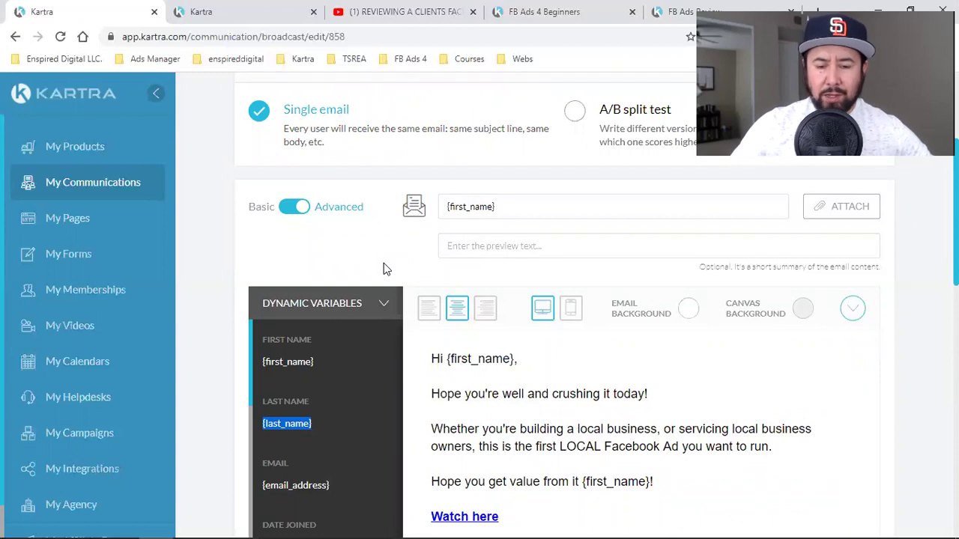
pyautogui.scroll(-5, 543, 292)
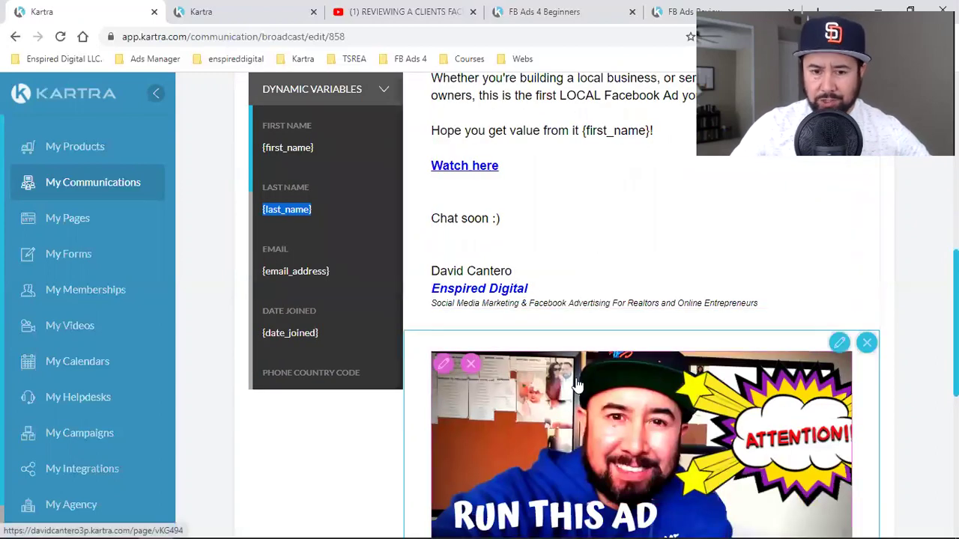
pyautogui.scroll(3, 598, 206)
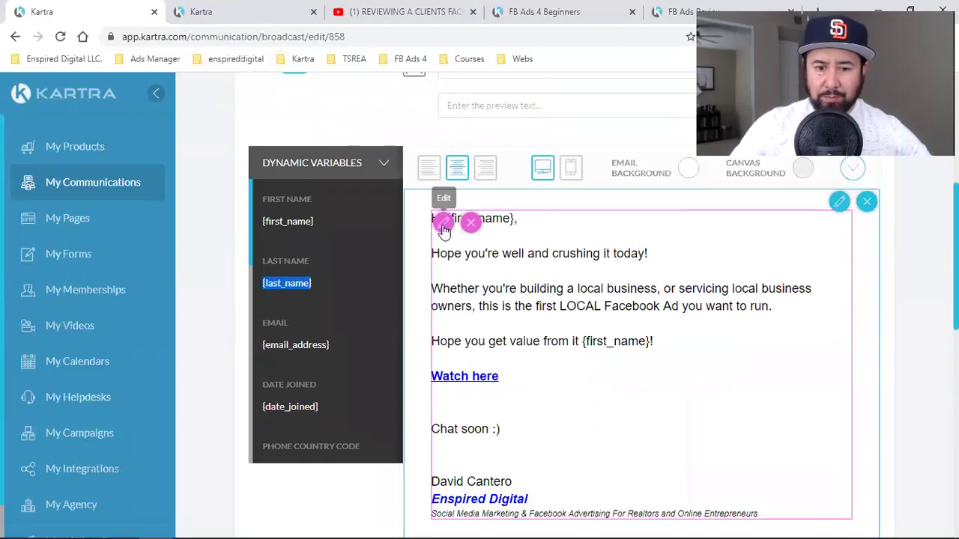
# - Put the email body text into edit mode so the rich-text toolbar appears
pyautogui.click(529, 268)
pyautogui.scroll(1, 364, 231)
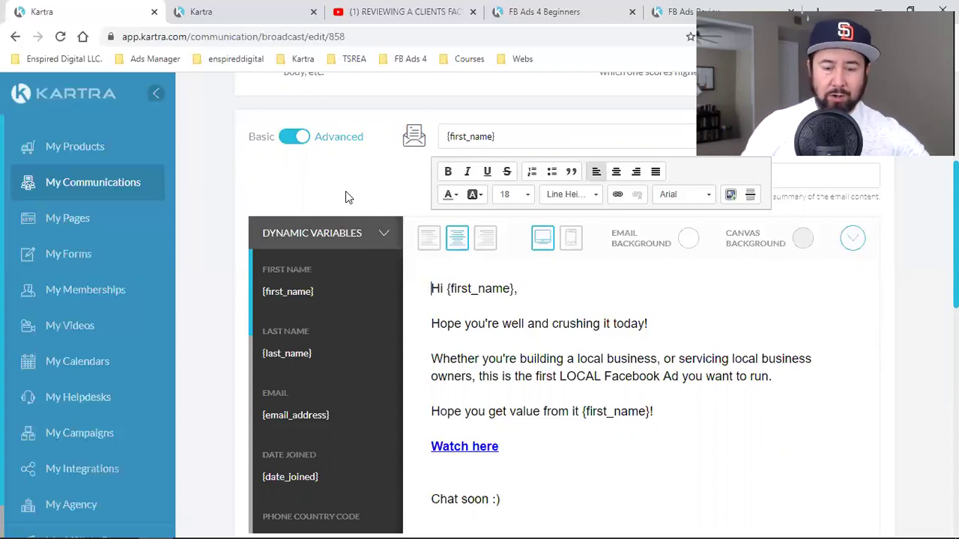
pyautogui.scroll(-5, 346, 197)
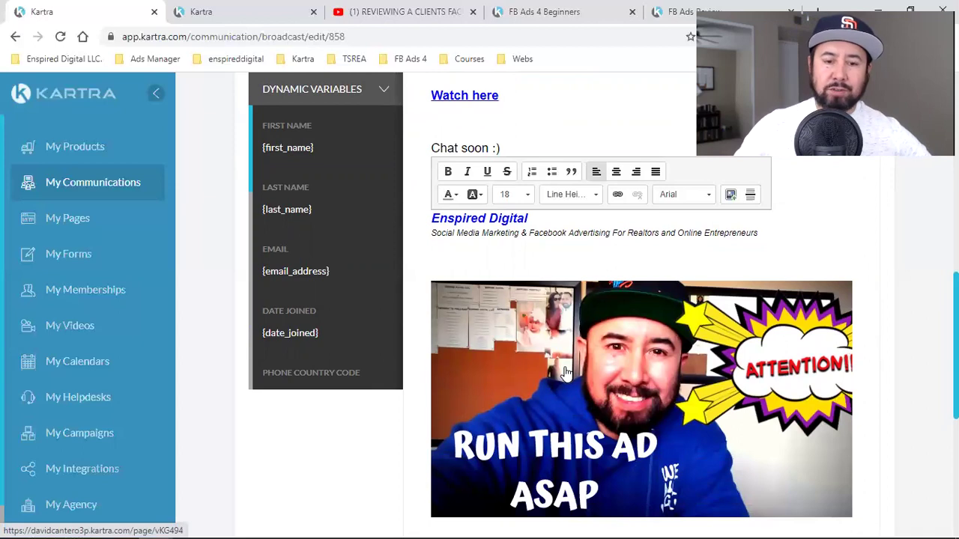
pyautogui.scroll(5, 566, 373)
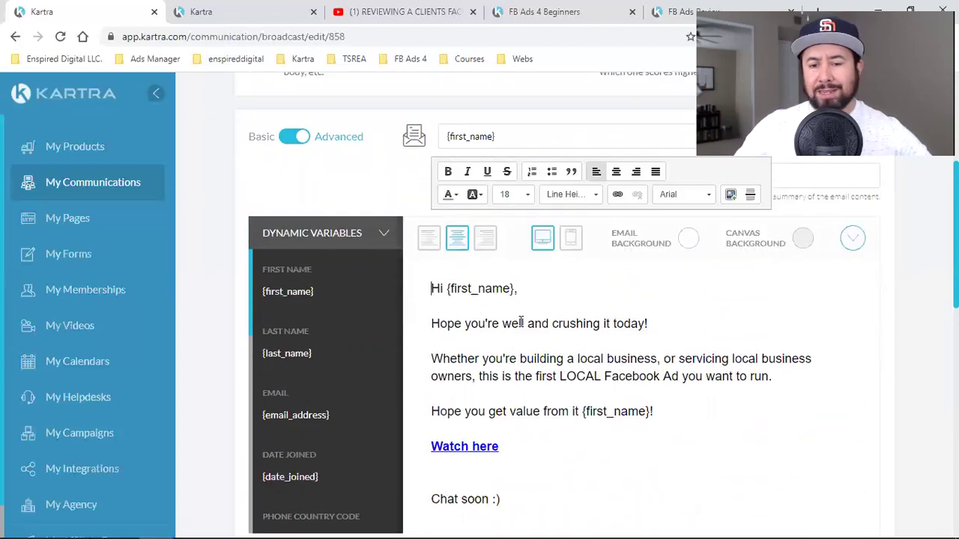
pyautogui.scroll(-1, 565, 357)
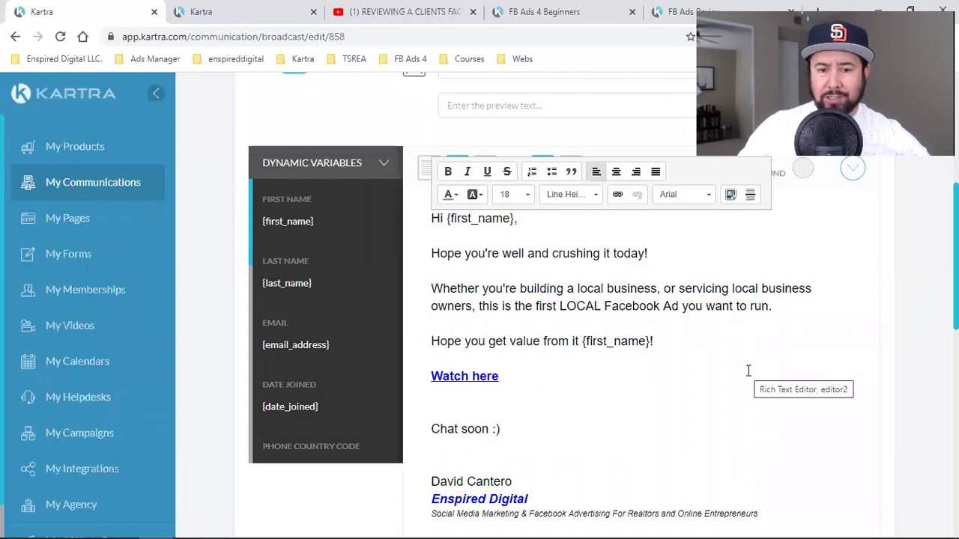
pyautogui.scroll(1, 747, 371)
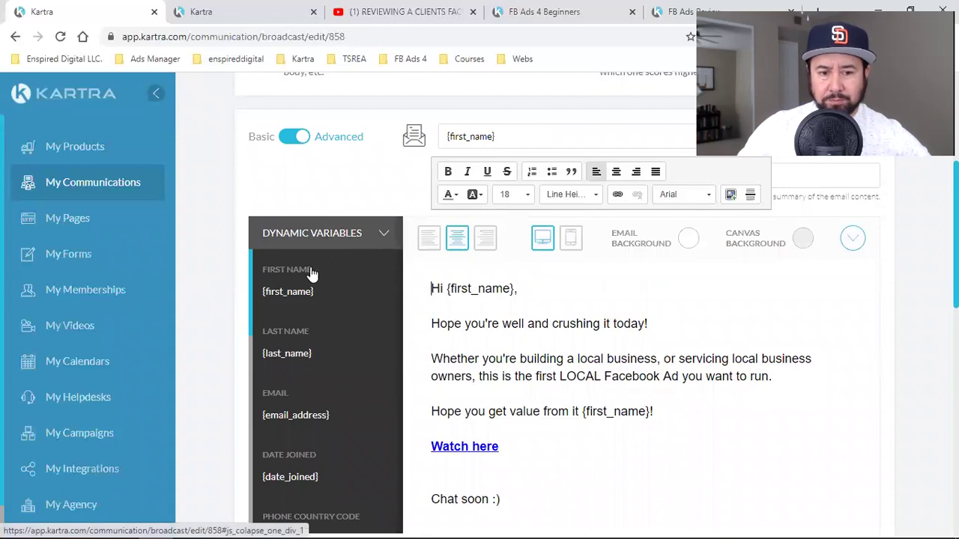
# - Complete the subject line as '{first_name}, check out this clients Facebook account'
pyautogui.click(507, 136)
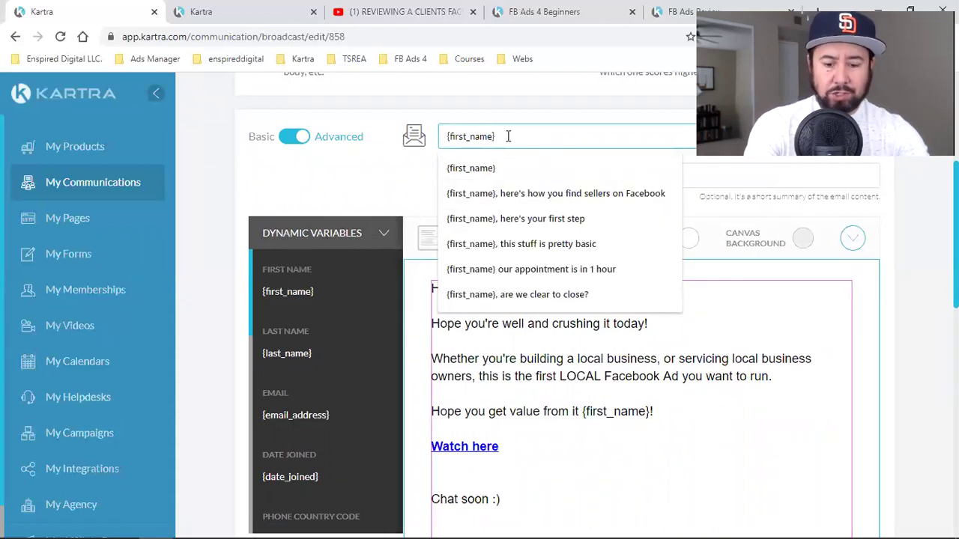
pyautogui.write(', check out')
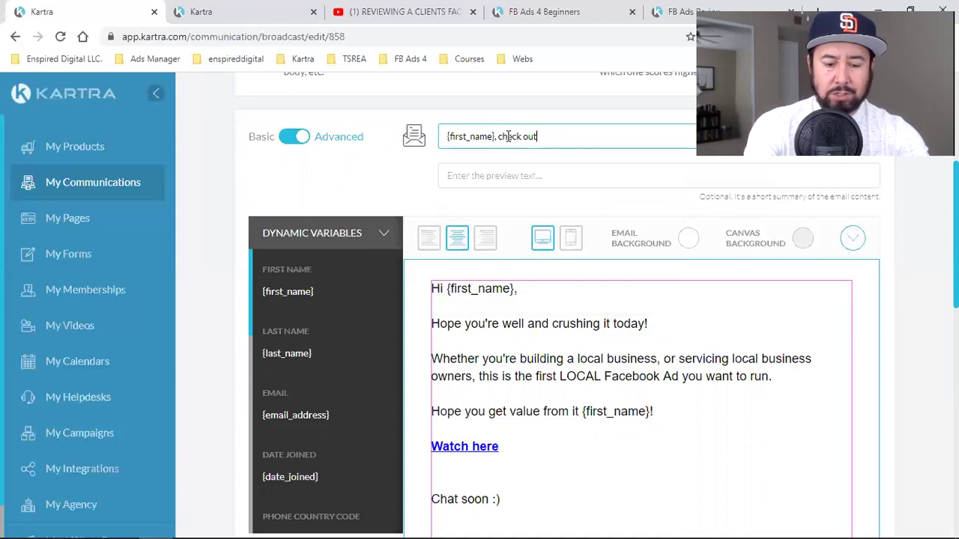
pyautogui.write(' this cl')
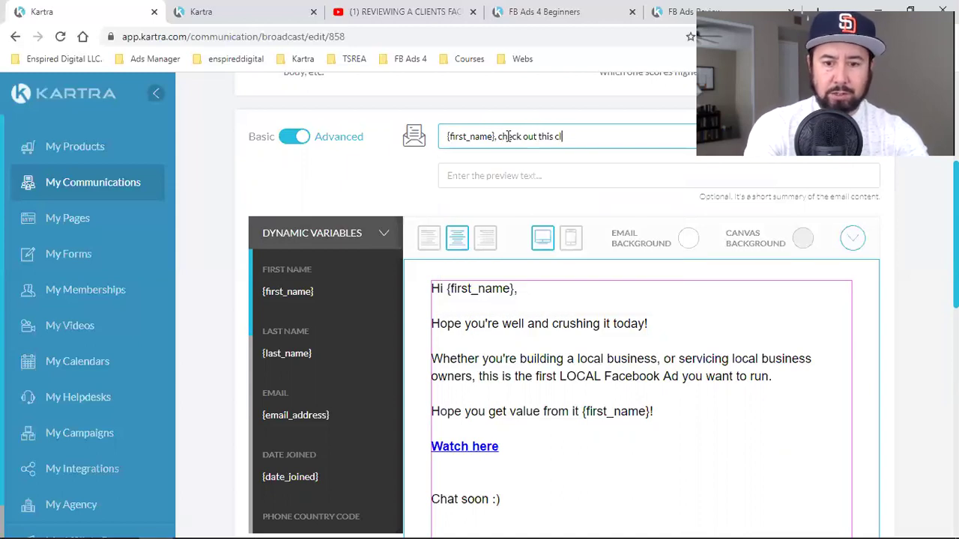
pyautogui.write('ients Facebook')
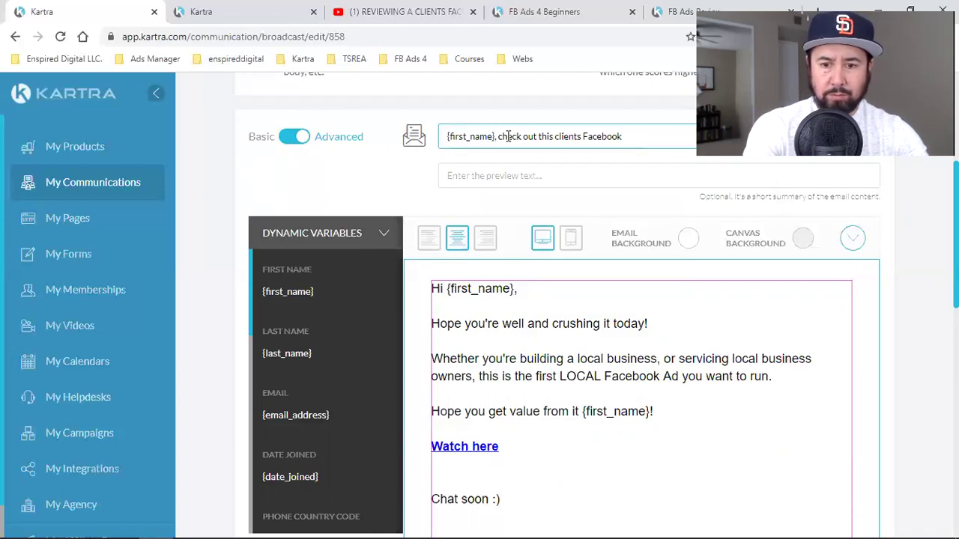
pyautogui.write('account')
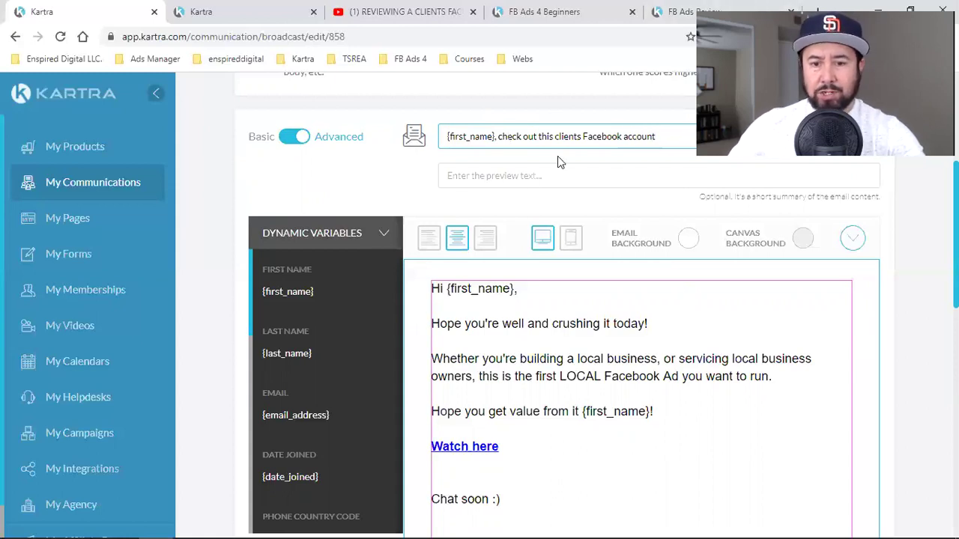
pyautogui.moveTo(441, 308)
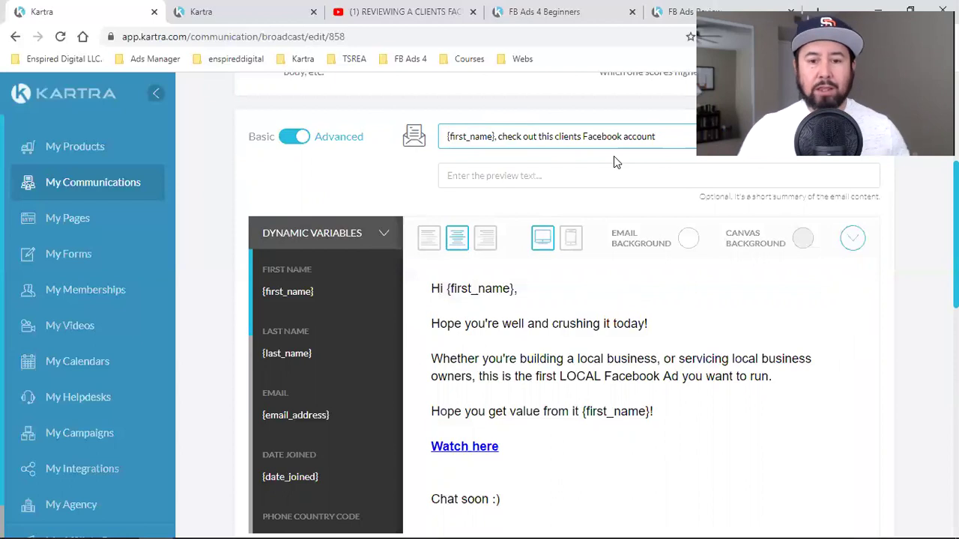
pyautogui.moveTo(634, 349)
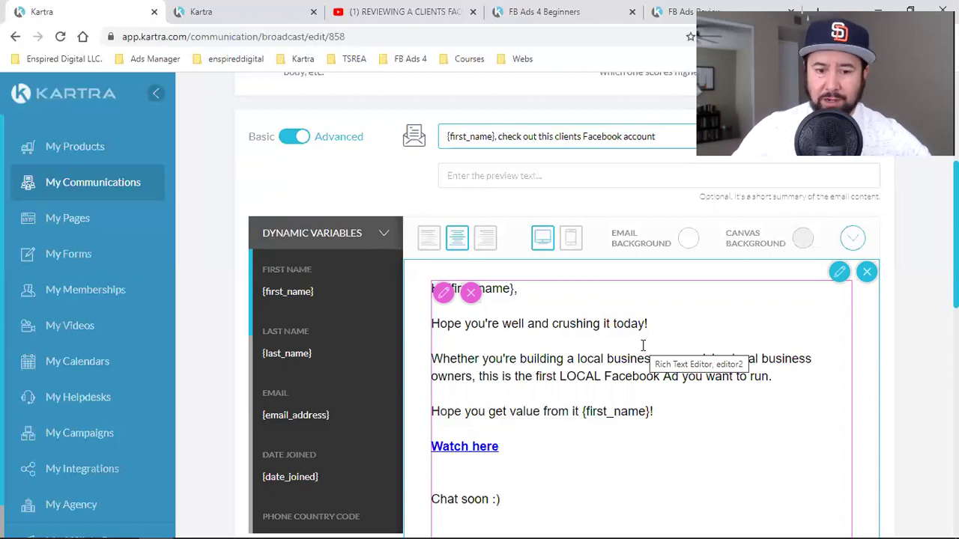
# - Replace 'crushing it today!' with 'learning how to maximize your Facebook Ads' and add the review-video intro line
pyautogui.click(465, 313)
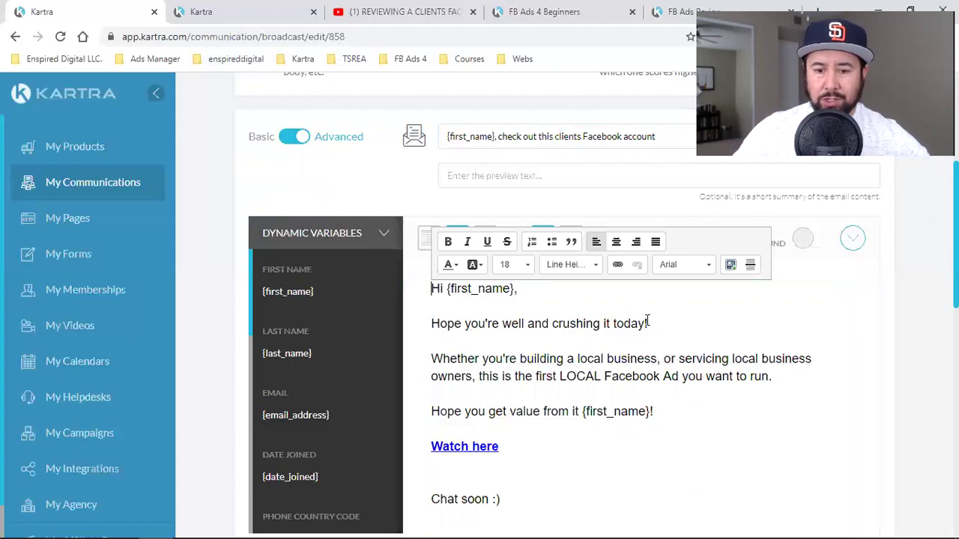
pyautogui.moveTo(645, 323); pyautogui.dragTo(552, 324)
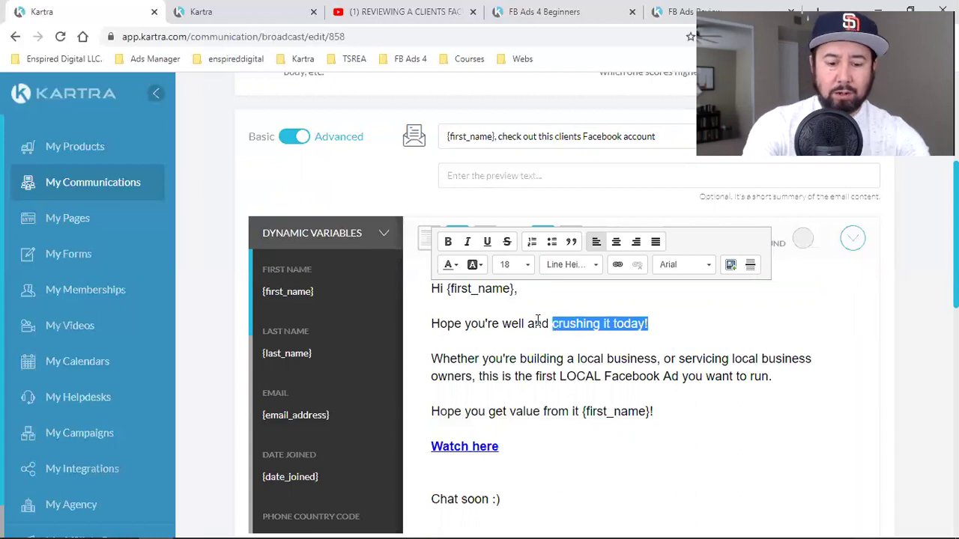
pyautogui.write('learning how to ')
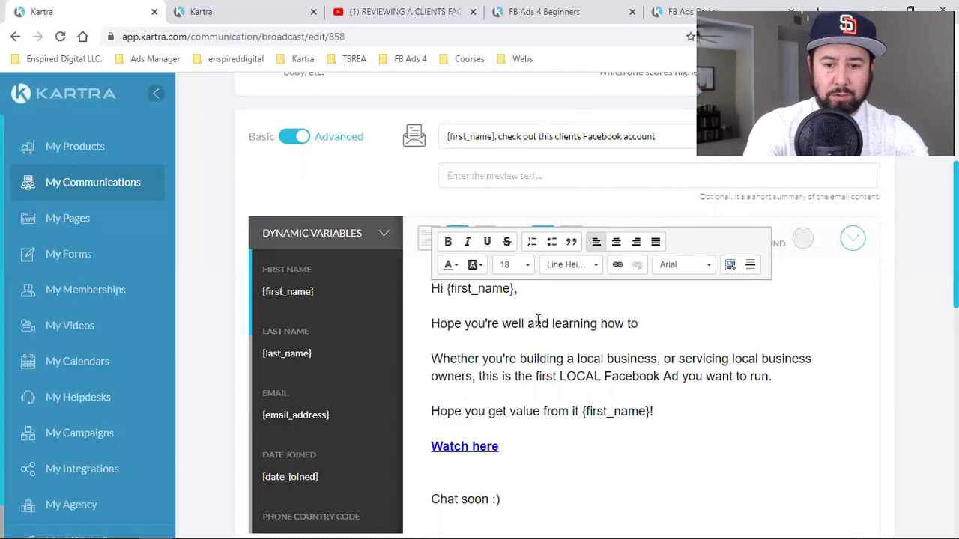
pyautogui.write('maxi')
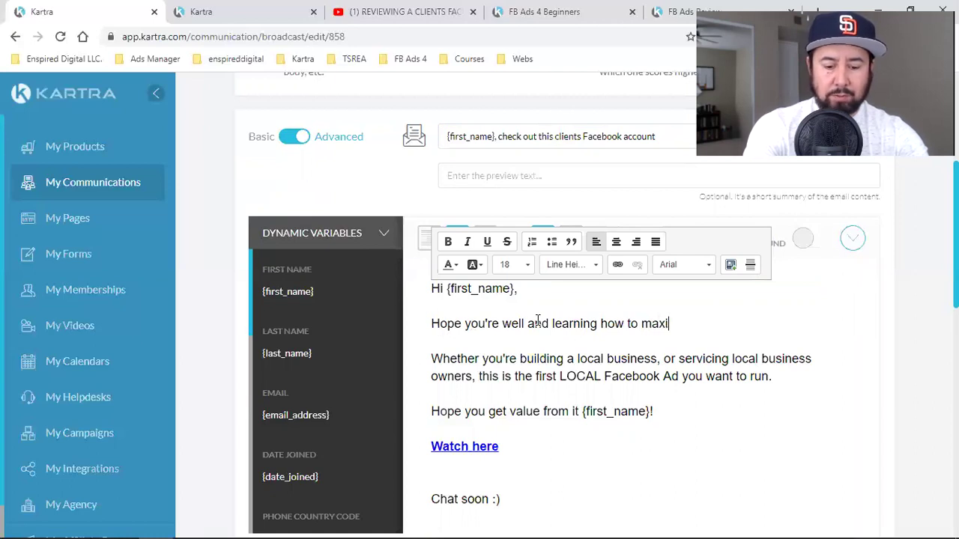
pyautogui.write('mize your F')
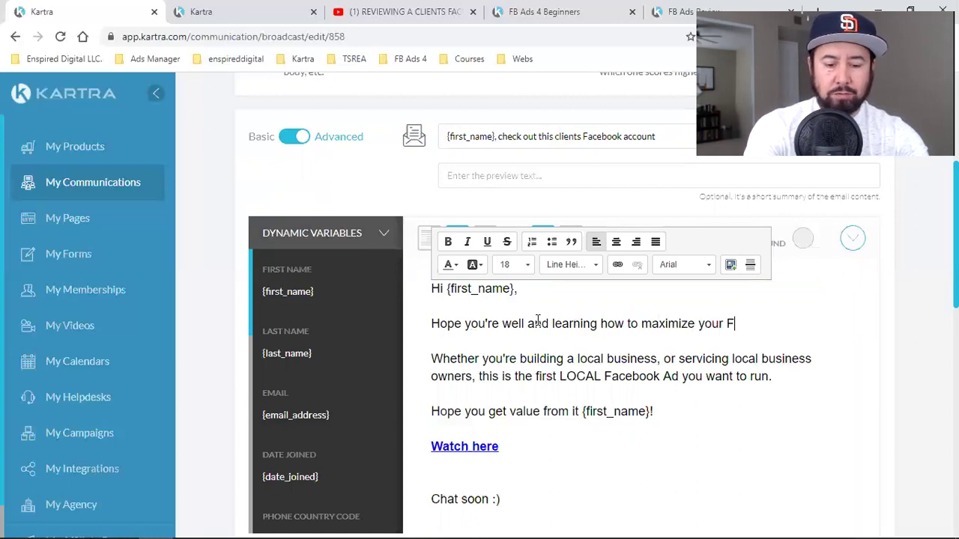
pyautogui.write('acebook Ads')
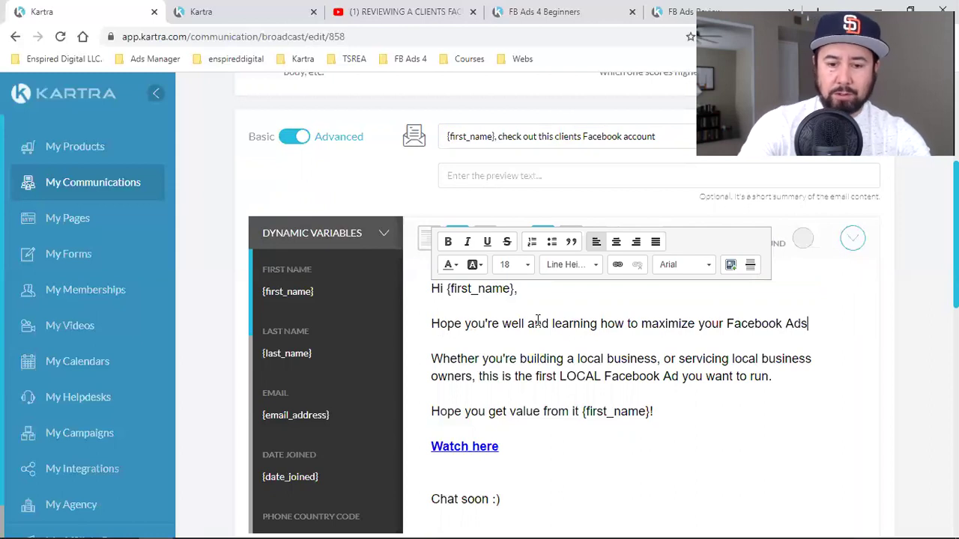
pyautogui.moveTo(773, 377); pyautogui.dragTo(433, 363)
pyautogui.write("Here's ")
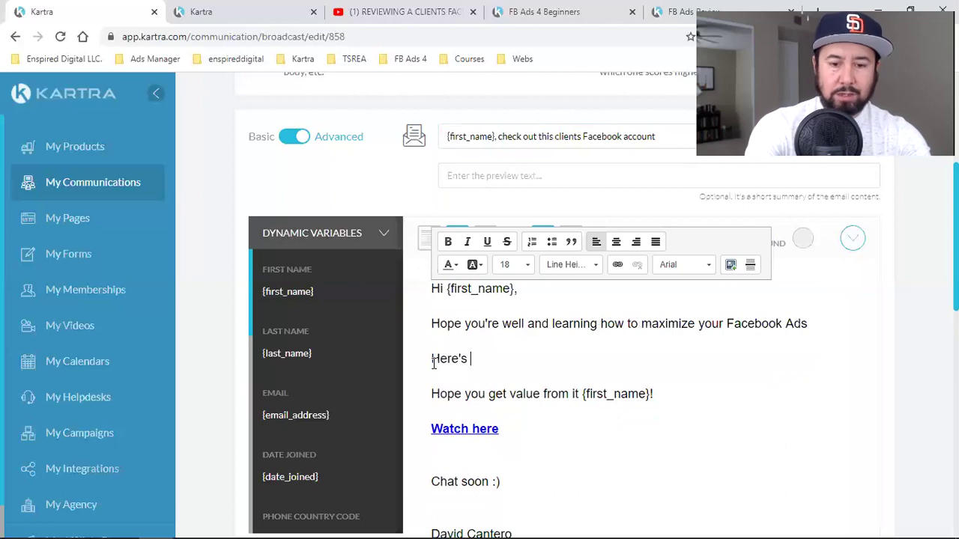
pyautogui.write('a video I just')
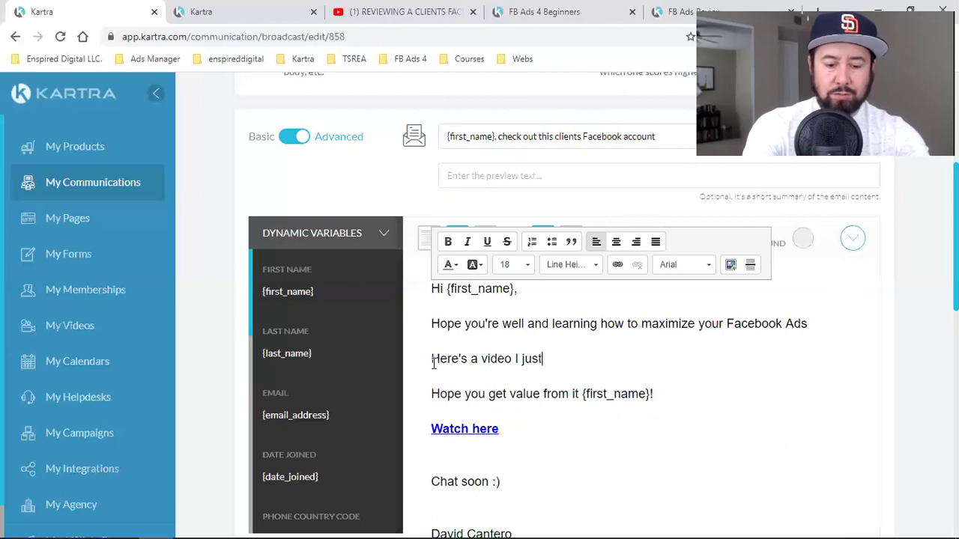
pyautogui.write(' released')
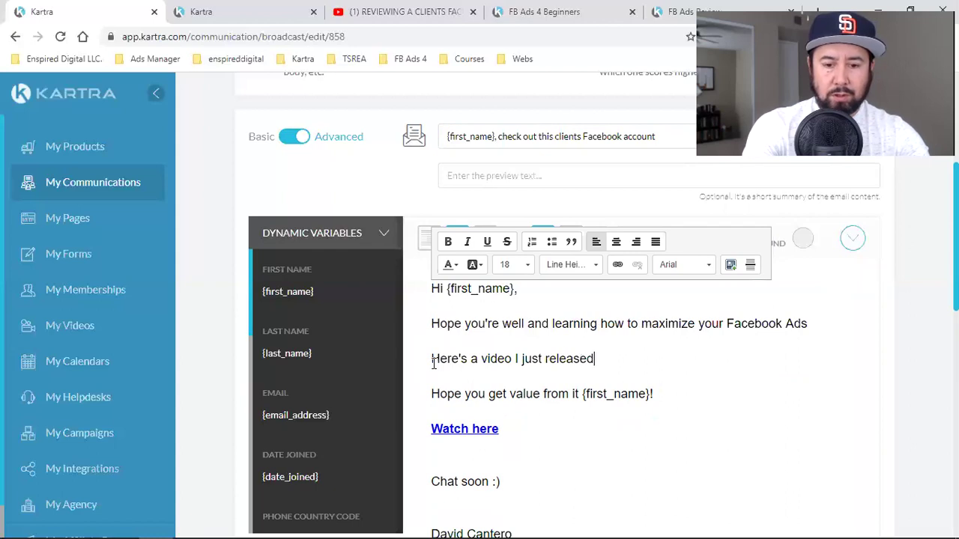
pyautogui.write(' on me review')
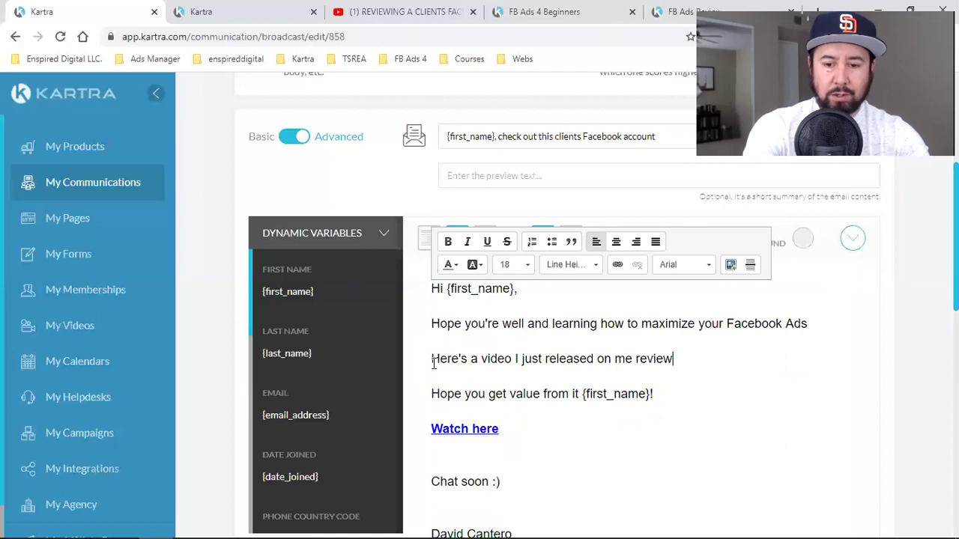
pyautogui.write('ing a clients')
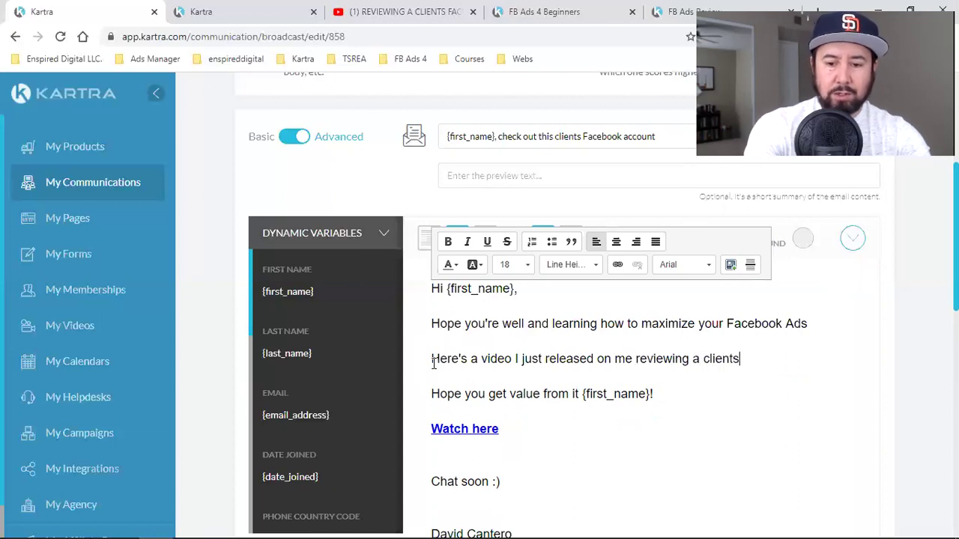
pyautogui.write(' Facebook Ads')
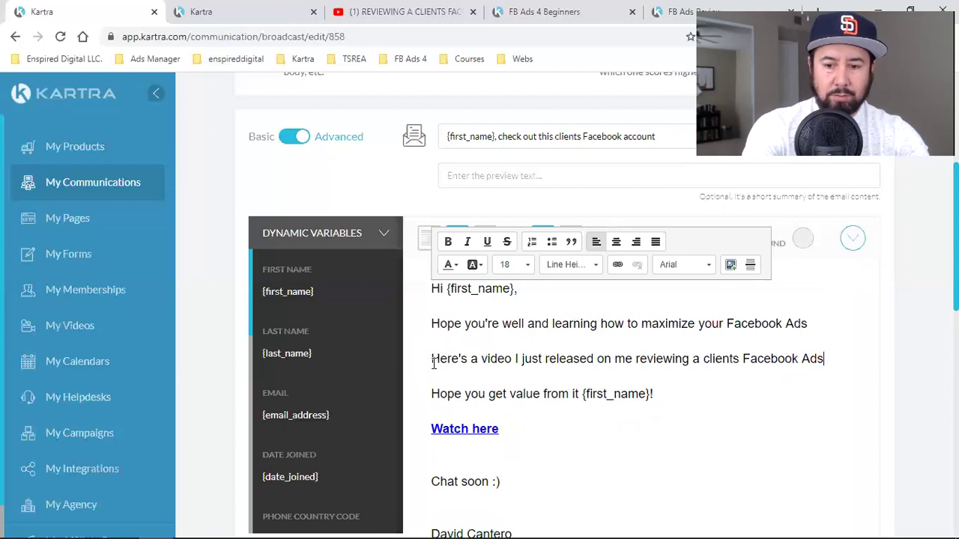
pyautogui.write(' Manager.')
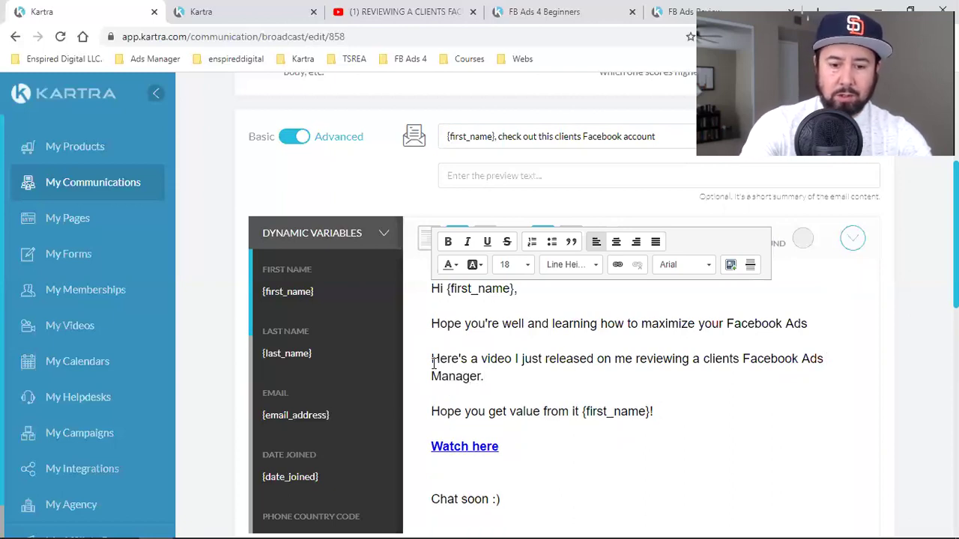
# - Add a paragraph saying her Facebook ads agency missed all the basics, then begin 'I truly believe'
pyautogui.press('Return')
pyautogui.write('She')
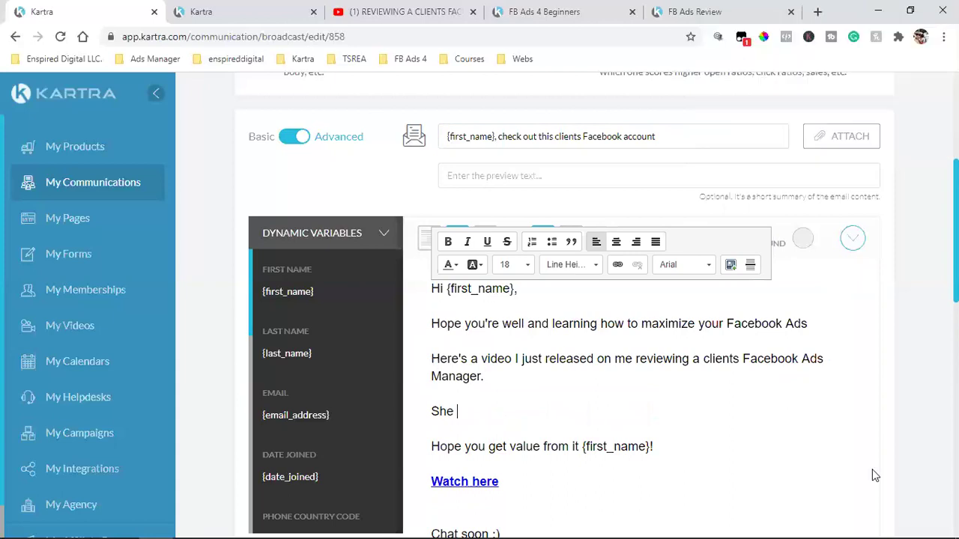
pyautogui.write(' hired')
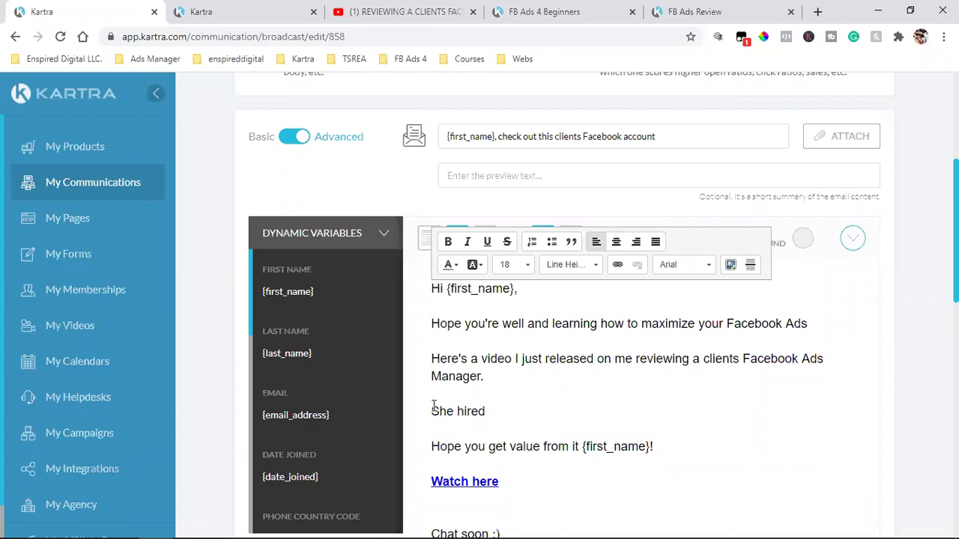
pyautogui.write(' a Facebook ads age')
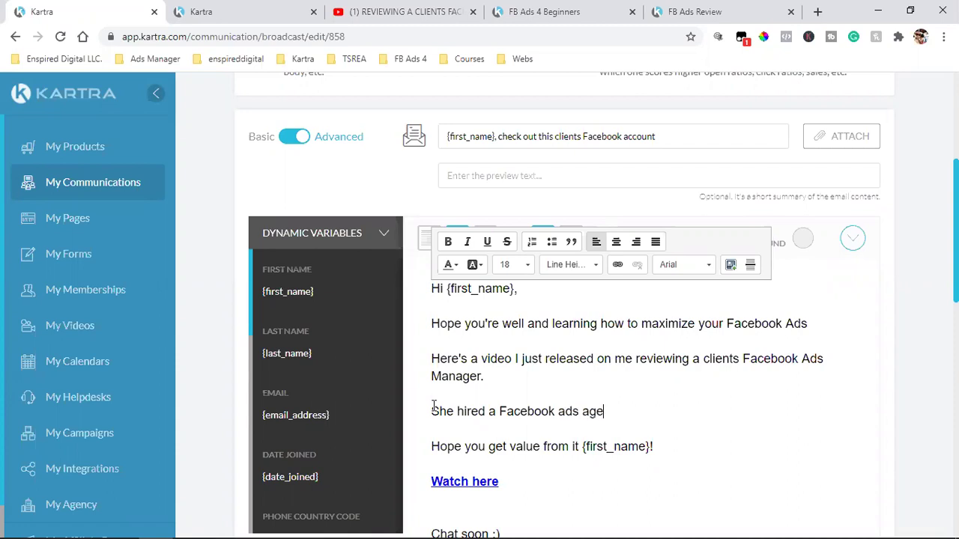
pyautogui.write('ncy but after looking at what they did foe')
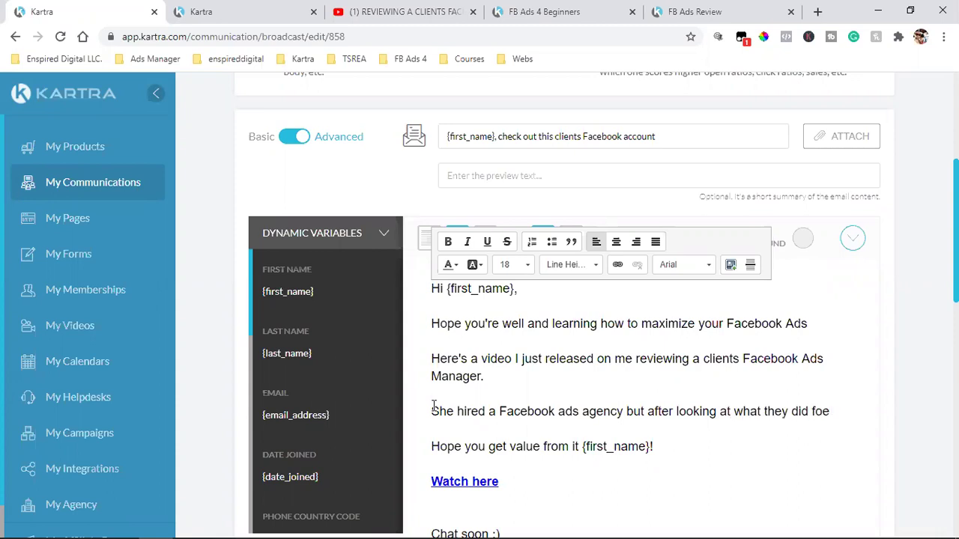
pyautogui.write('r  here, or should ')
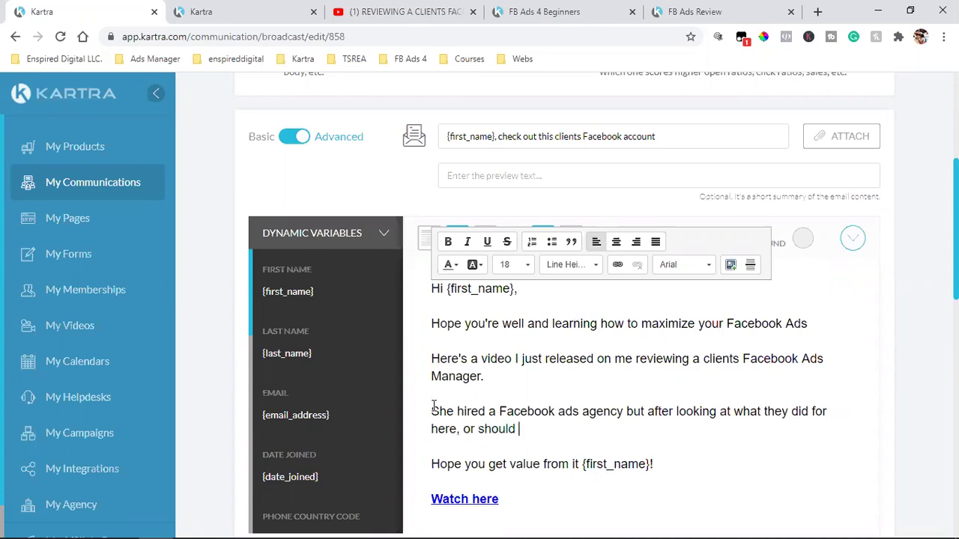
pyautogui.write("I say DIDN'T")
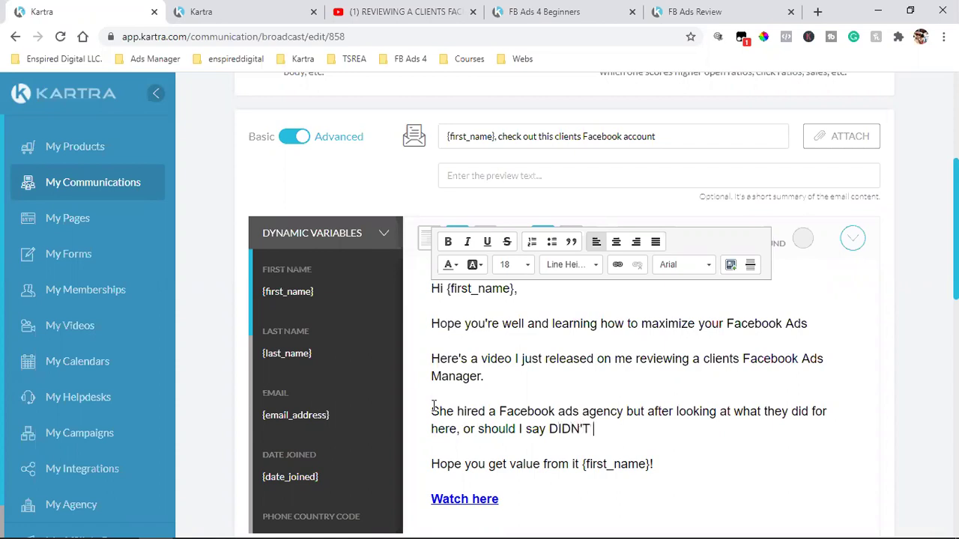
pyautogui.write(' d')
pyautogui.write('o for here')
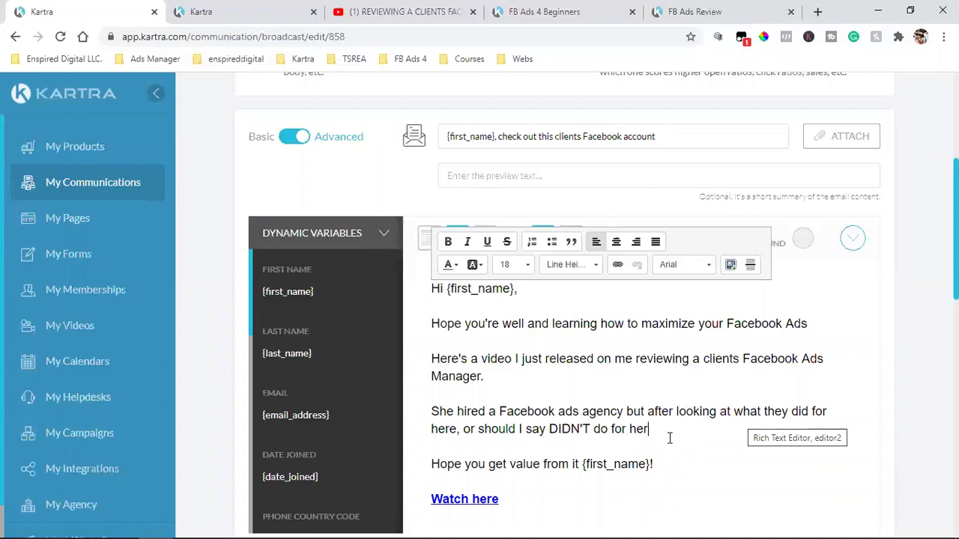
pyautogui.click(547, 433)
pyautogui.write('her')
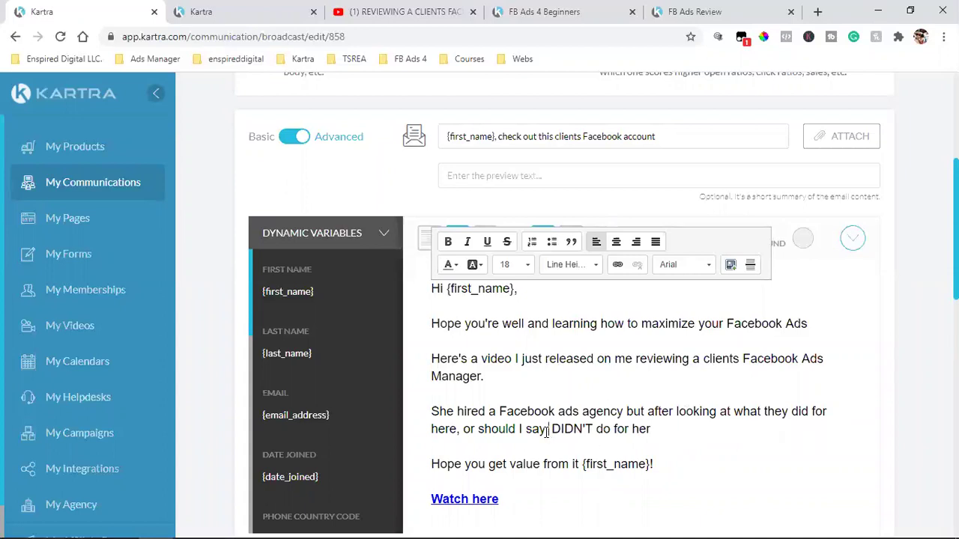
pyautogui.write(', she was missing all the ')
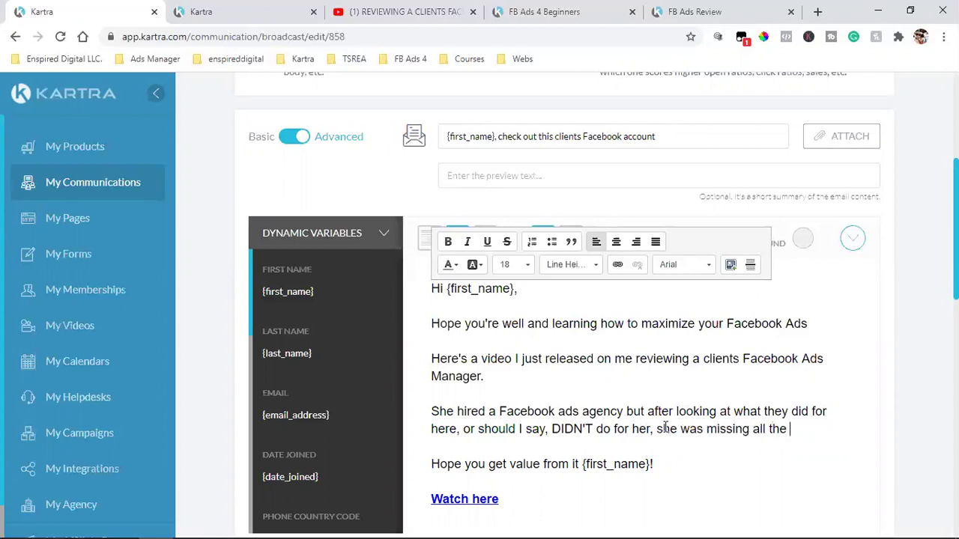
pyautogui.write('basics.')
pyautogui.press('Return')
pyautogui.press('Return')
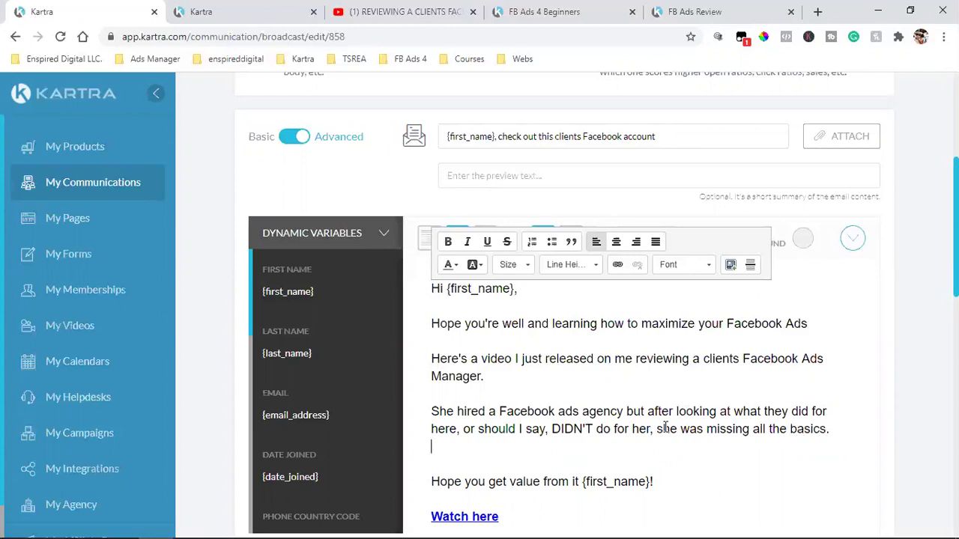
pyautogui.write('I truly believe')
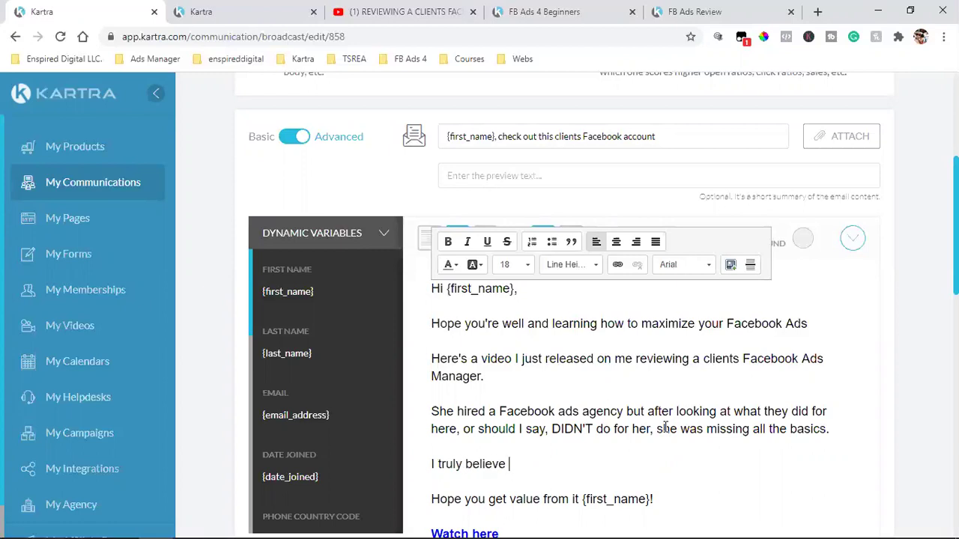
# - Finish the set-up basics sentence and add 'Don't run your next ad until you watch this video'
pyautogui.scroll(-1, 665, 427)
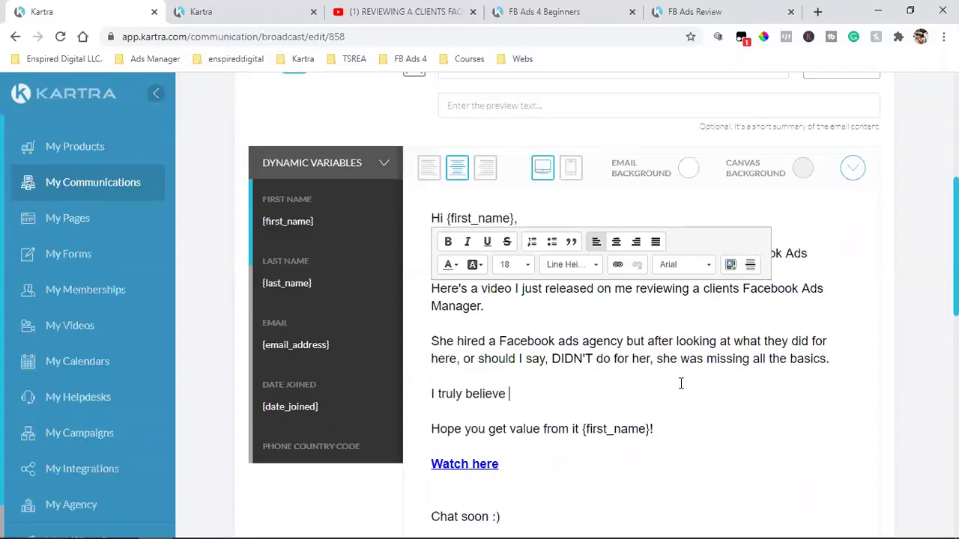
pyautogui.write('most')
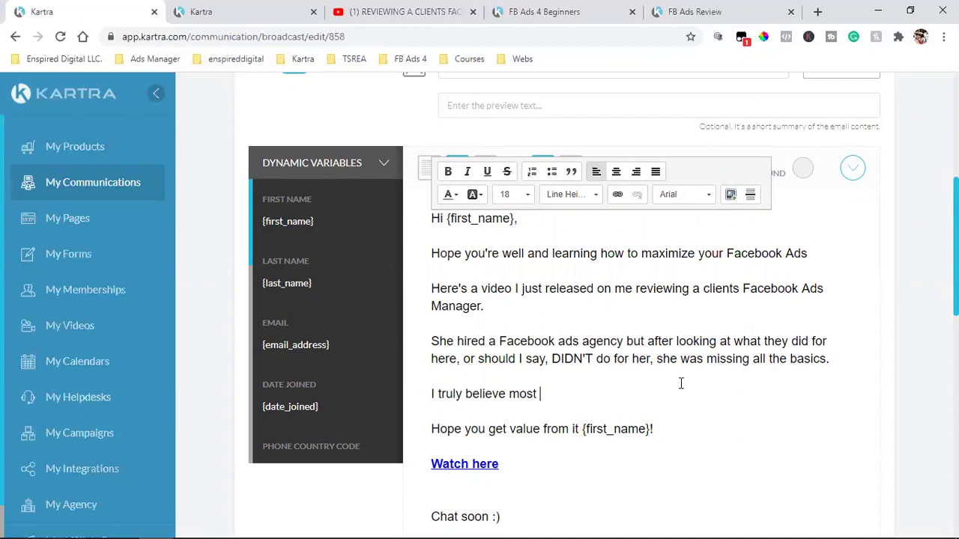
pyautogui.write(' aspiring Facebook advertisers mi')
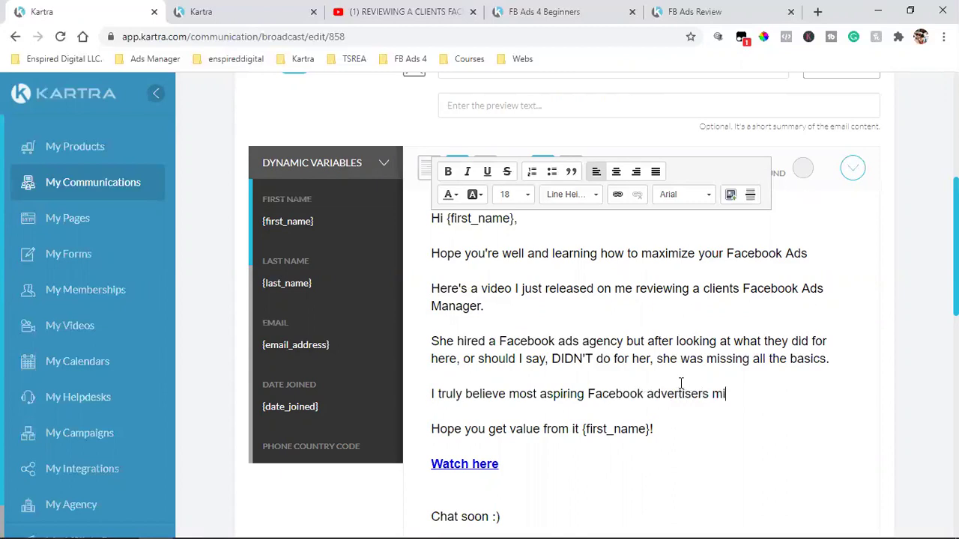
pyautogui.write('ss the basics when it co')
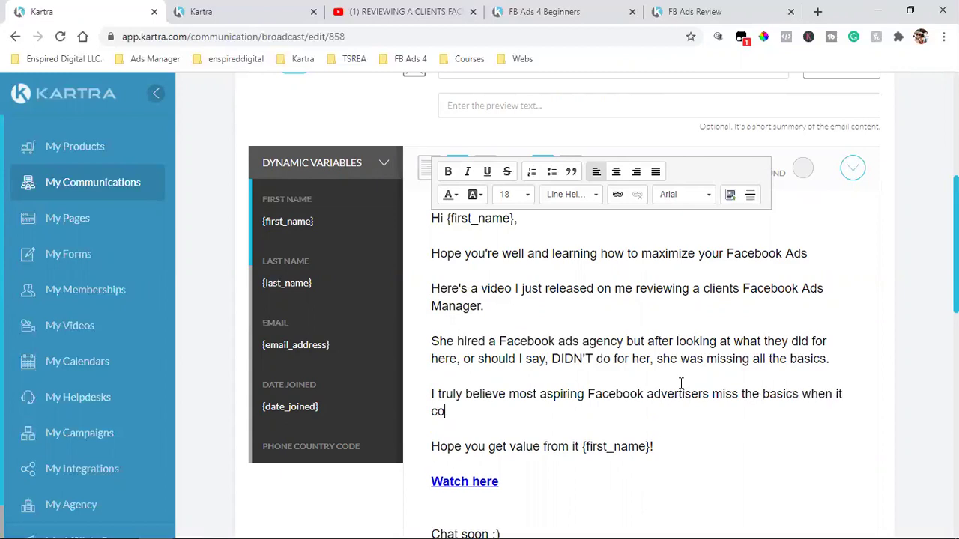
pyautogui.write('mes to the set up.')
pyautogui.press('Return')
pyautogui.press('Return')
pyautogui.write('Don')
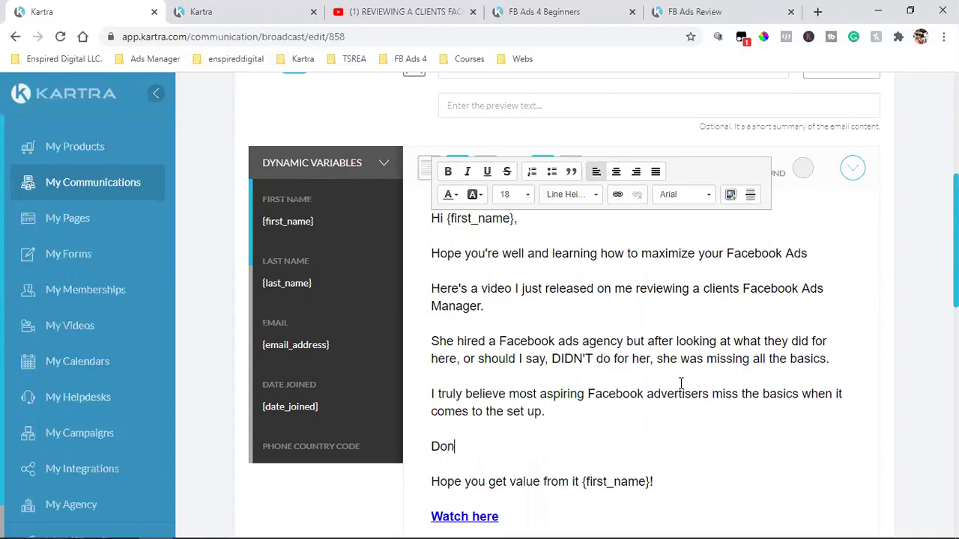
pyautogui.write("'t run your next ad until you watn")
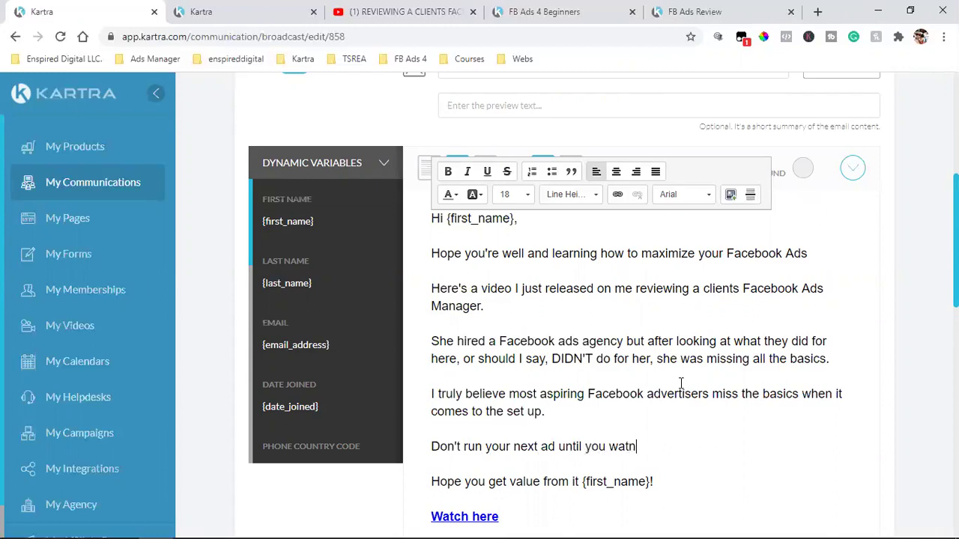
pyautogui.write('h this video')
pyautogui.scroll(-2, 681, 383)
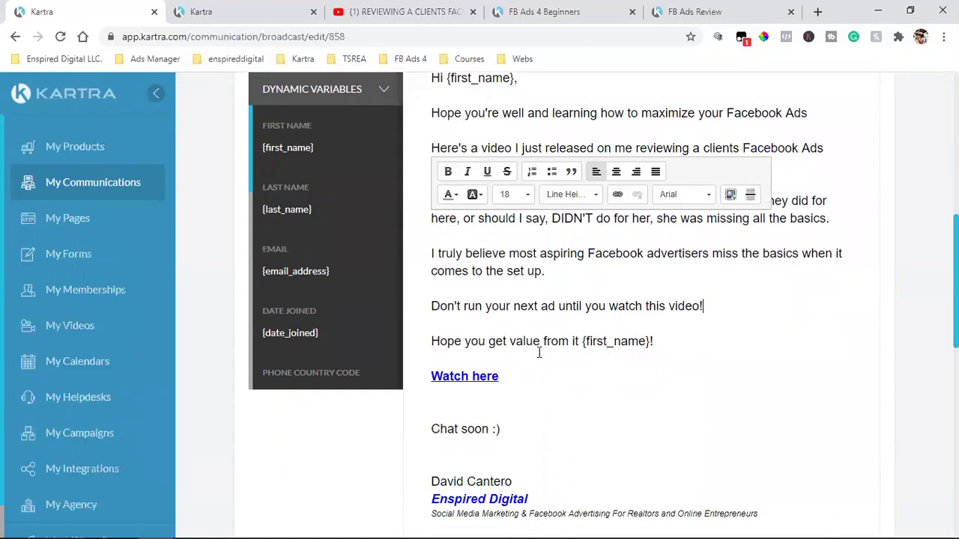
pyautogui.scroll(-3, 538, 352)
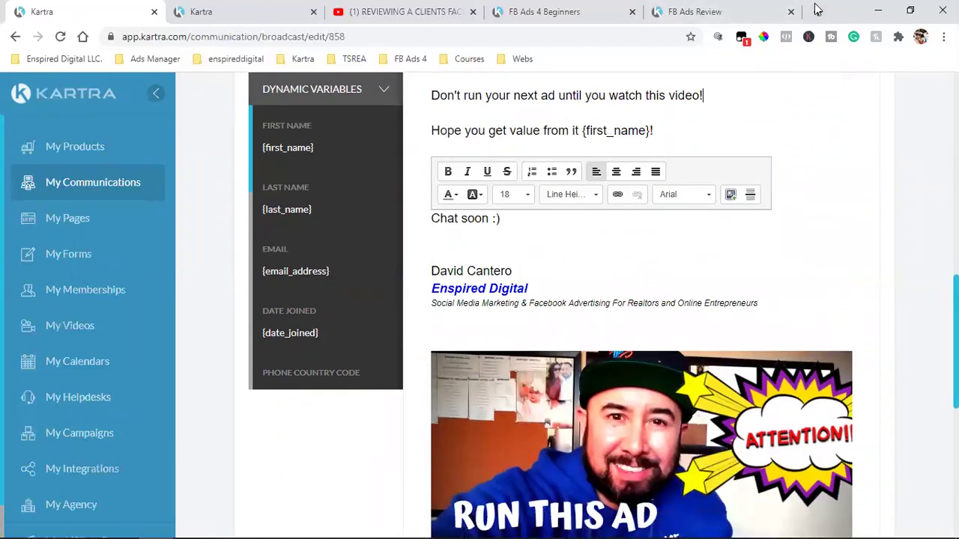
# - Load canva.com in a new tab and open 'CHECK FOR MY NEXT EMAILS' from All your designs
pyautogui.click(817, 11)
pyautogui.write('canva.com')
pyautogui.press('Return')
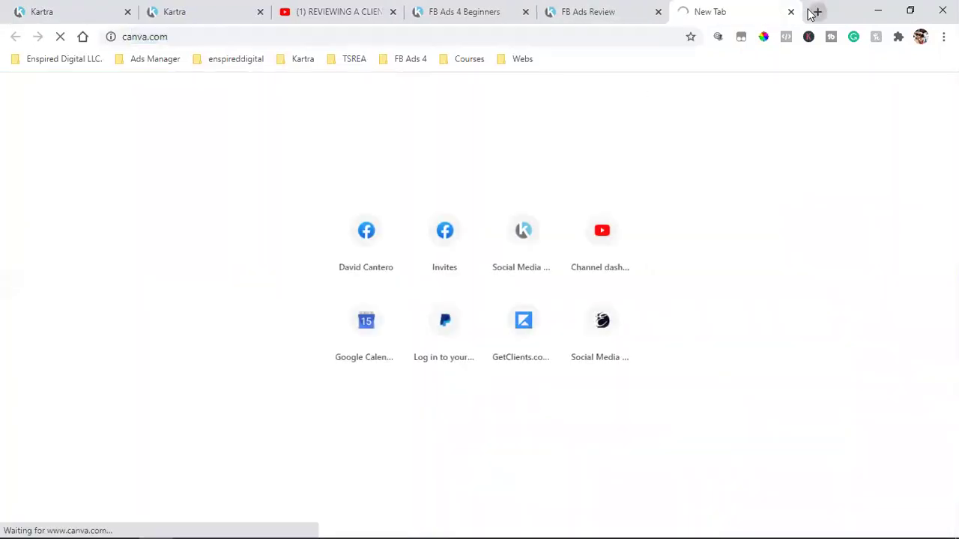
pyautogui.click(341, 11)
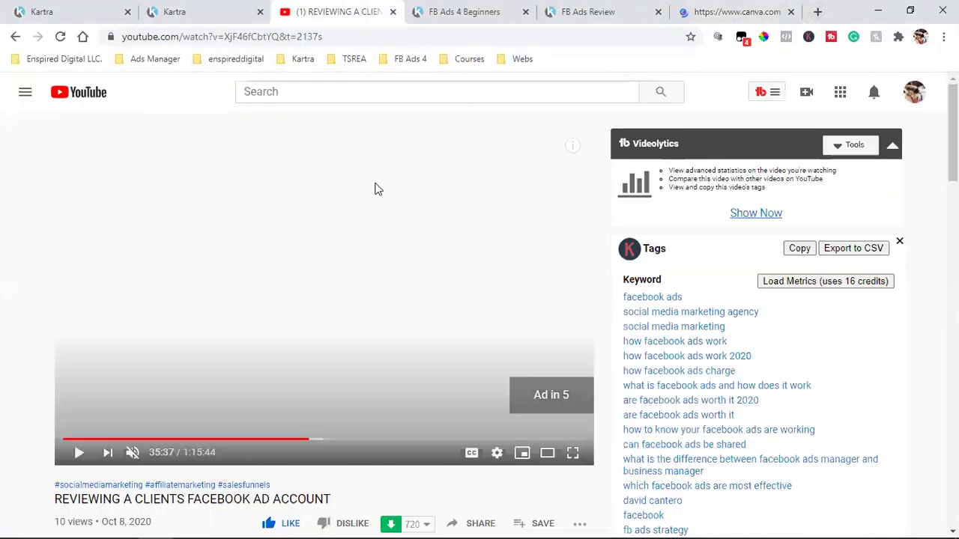
pyautogui.click(741, 11)
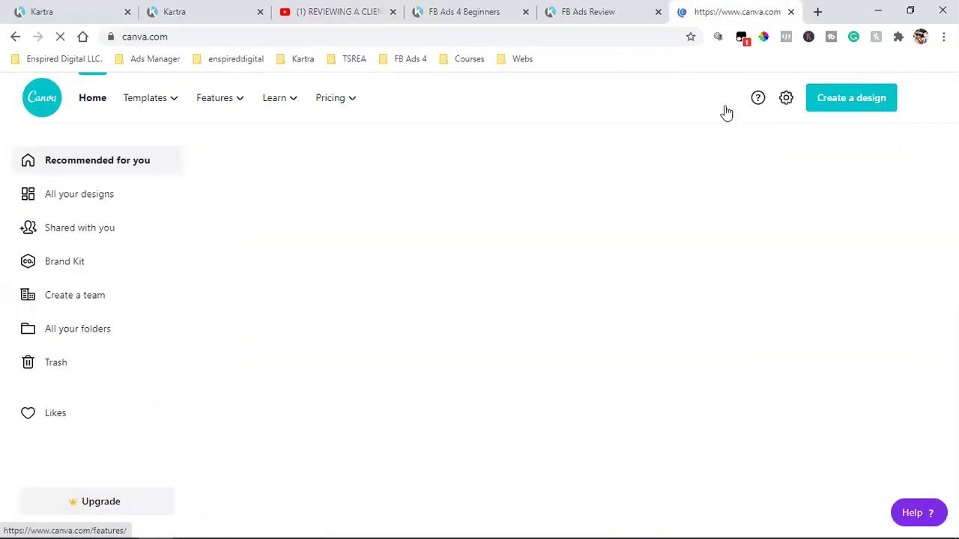
pyautogui.click(65, 197)
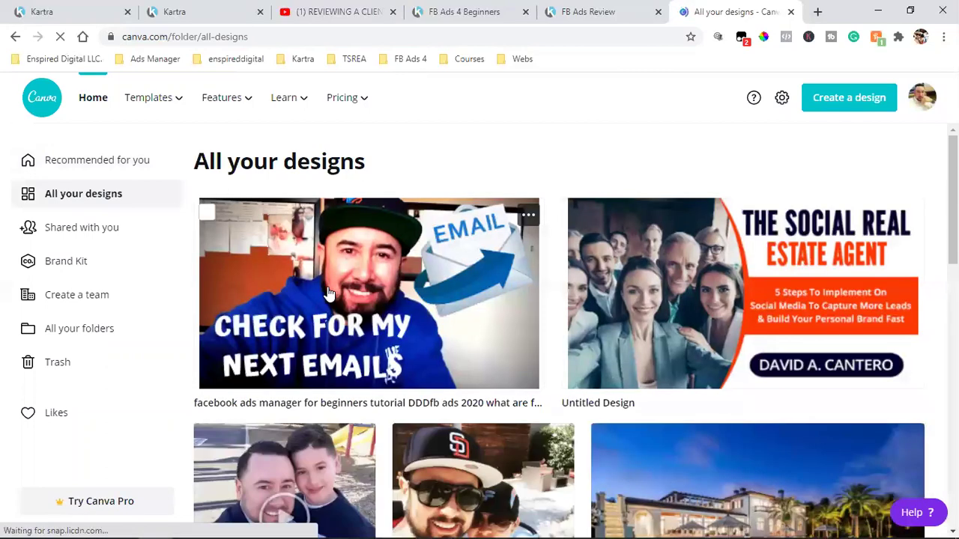
pyautogui.click(328, 292)
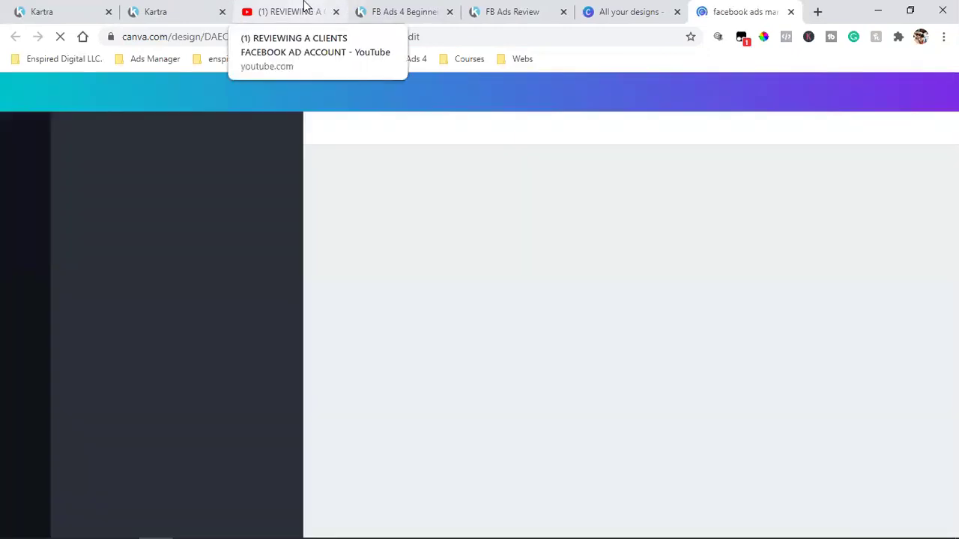
# - Copy the review video's youtu.be share link on YouTube and return to the Kartra tab
pyautogui.click(303, 6)
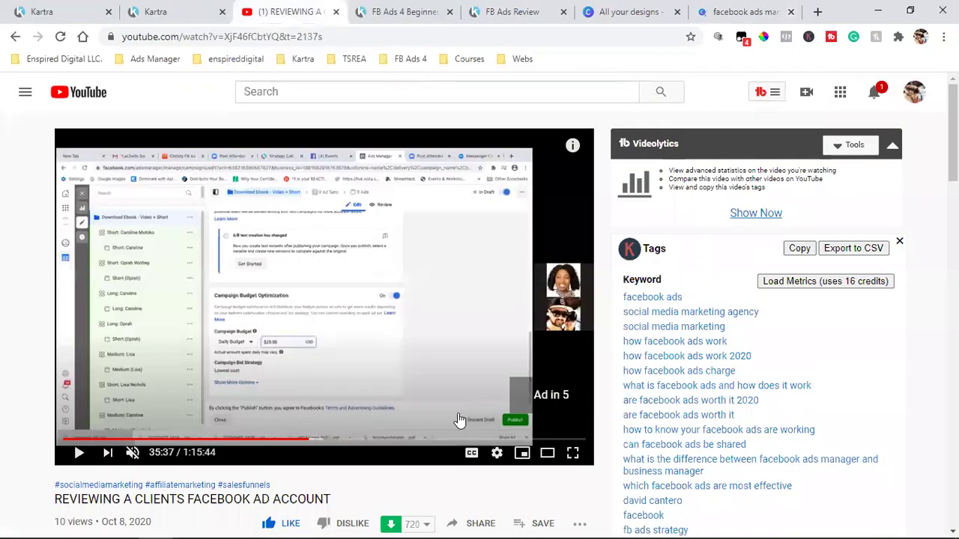
pyautogui.scroll(-1, 458, 413)
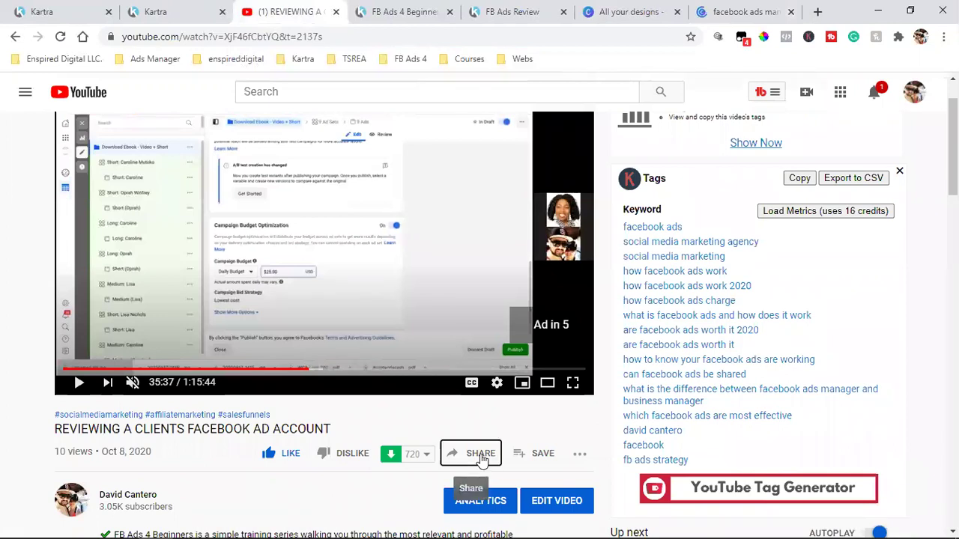
pyautogui.click(476, 454)
pyautogui.click(619, 384)
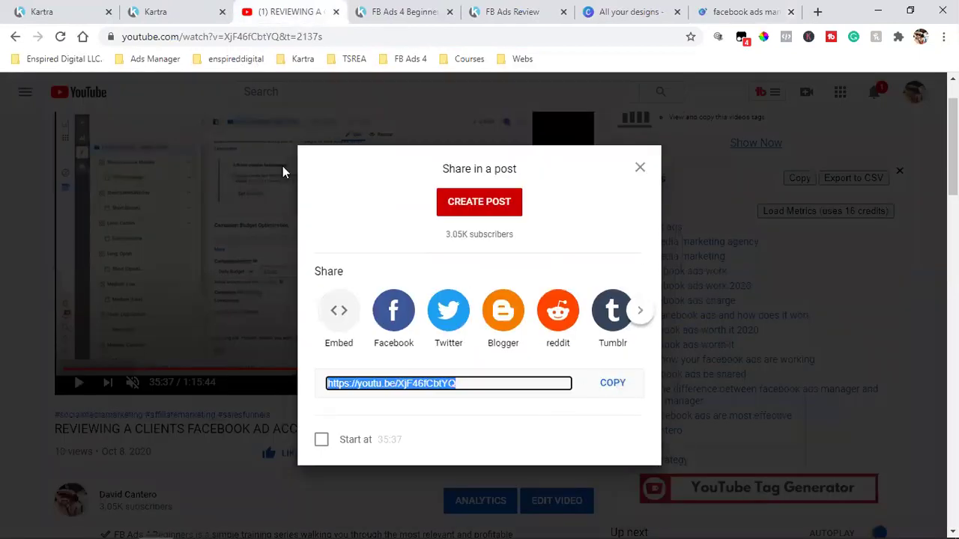
pyautogui.click(34, 6)
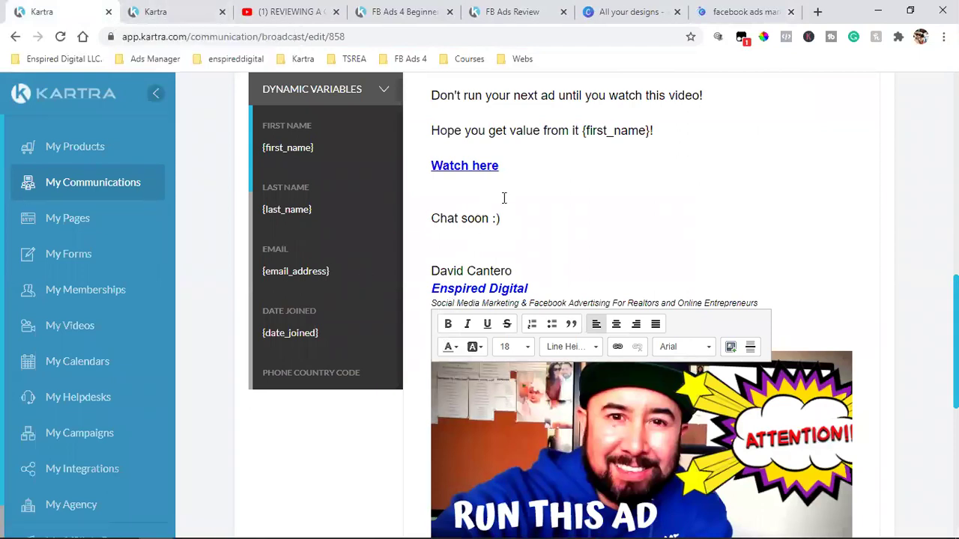
# - Remove the existing link from the 'Watch here' text
pyautogui.scroll(1, 588, 225)
pyautogui.click(501, 235)
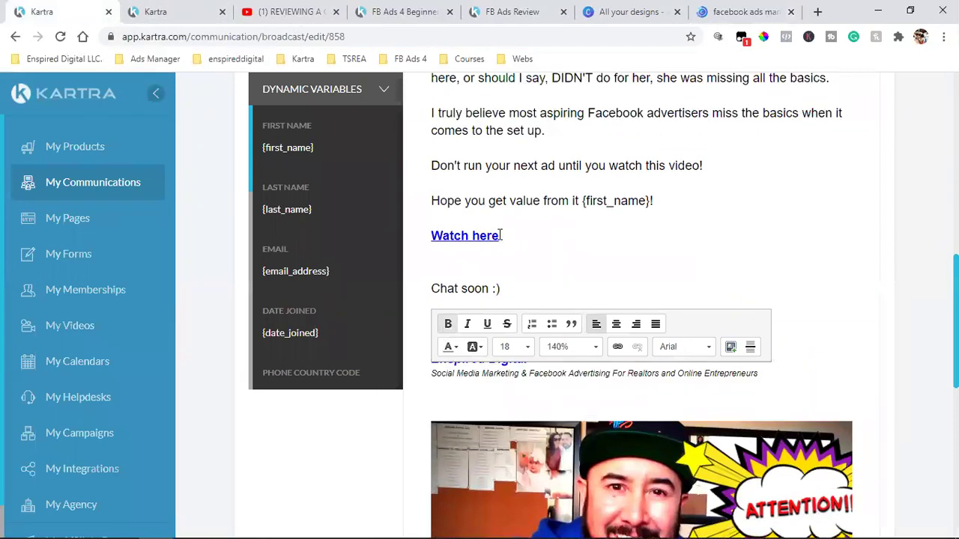
pyautogui.moveTo(501, 236); pyautogui.dragTo(422, 237)
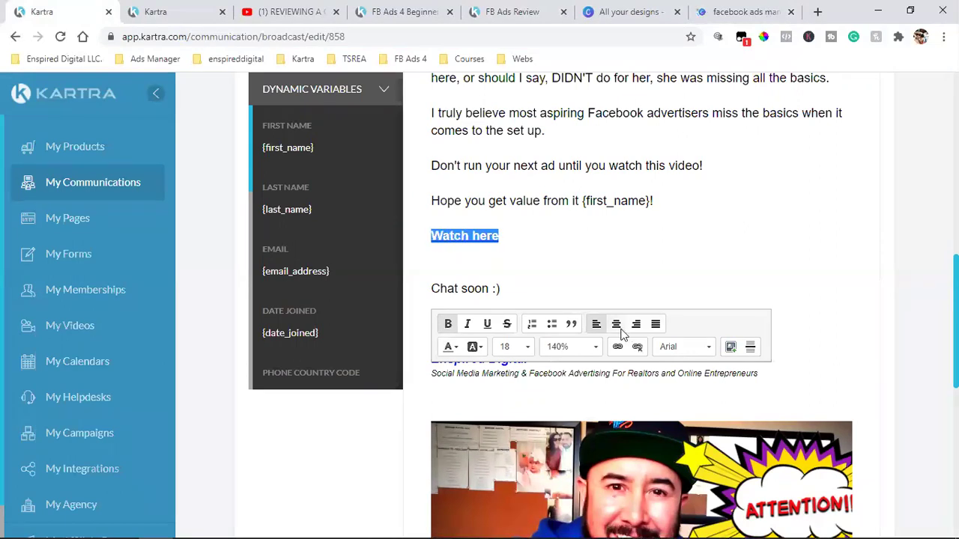
pyautogui.click(636, 347)
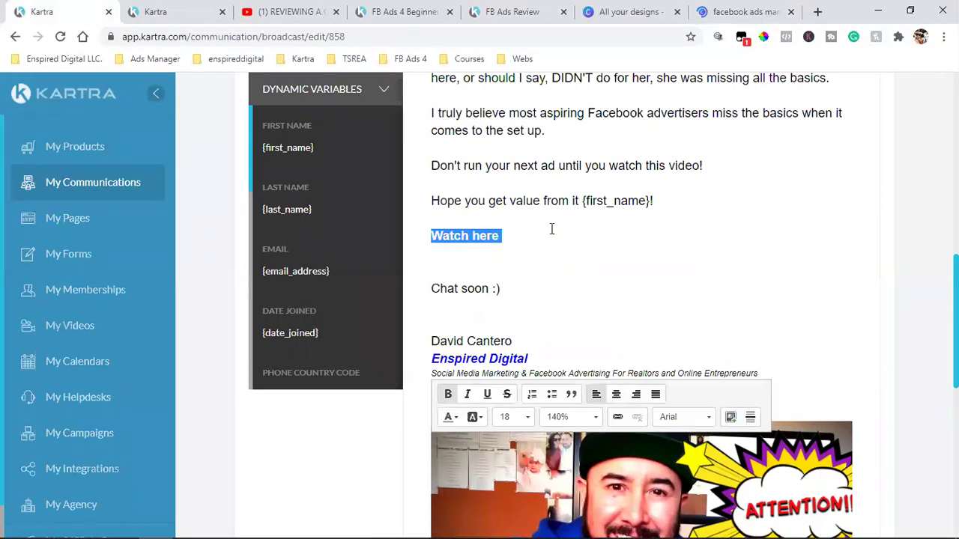
pyautogui.click(495, 234)
pyautogui.moveTo(499, 235); pyautogui.dragTo(433, 236)
pyautogui.click(472, 235)
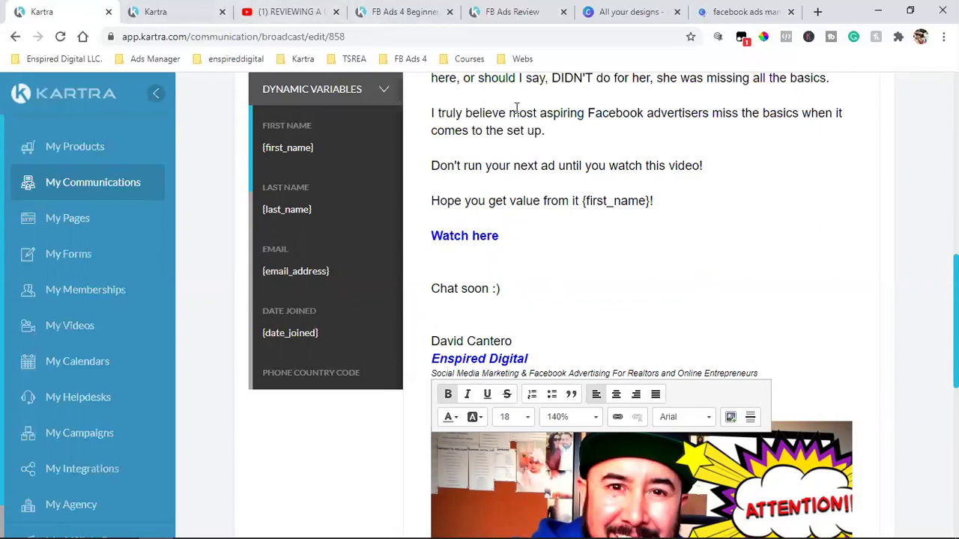
# - Check the FB Ads Review landing page and test its schedule-a-call link
pyautogui.click(524, 10)
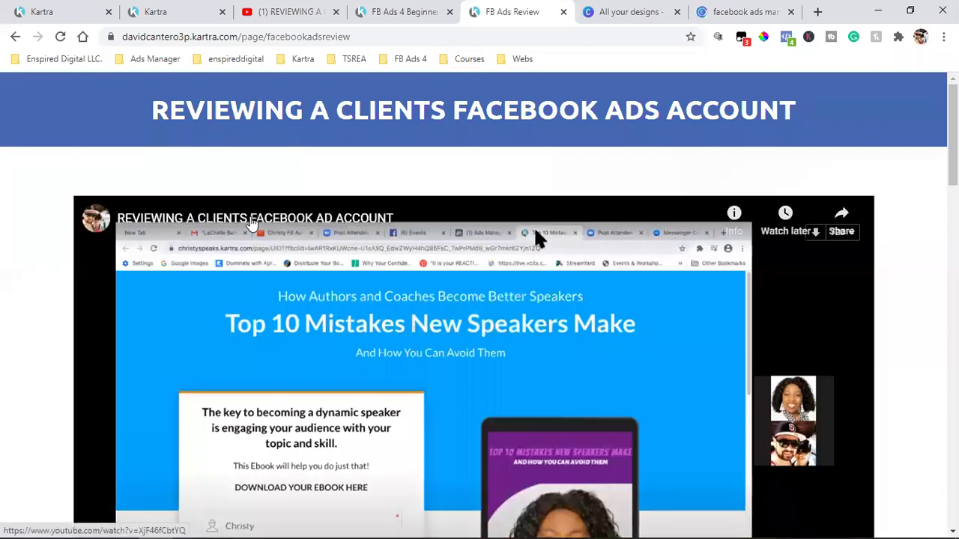
pyautogui.scroll(-5, 385, 251)
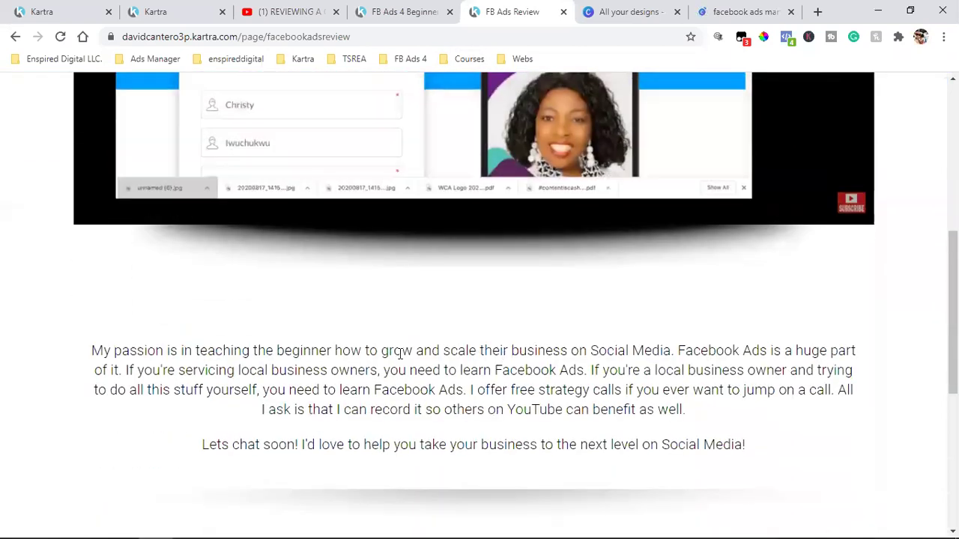
pyautogui.scroll(-5, 400, 353)
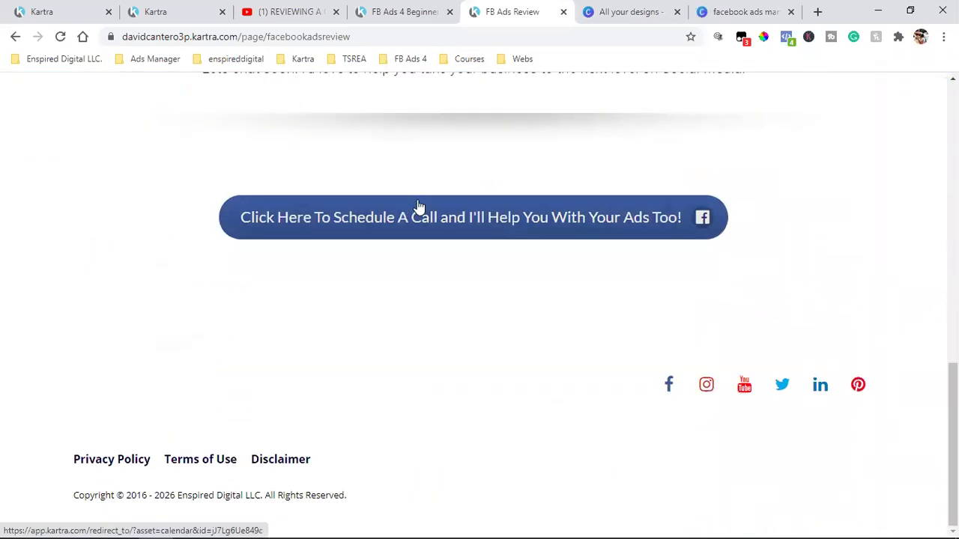
pyautogui.click(430, 209)
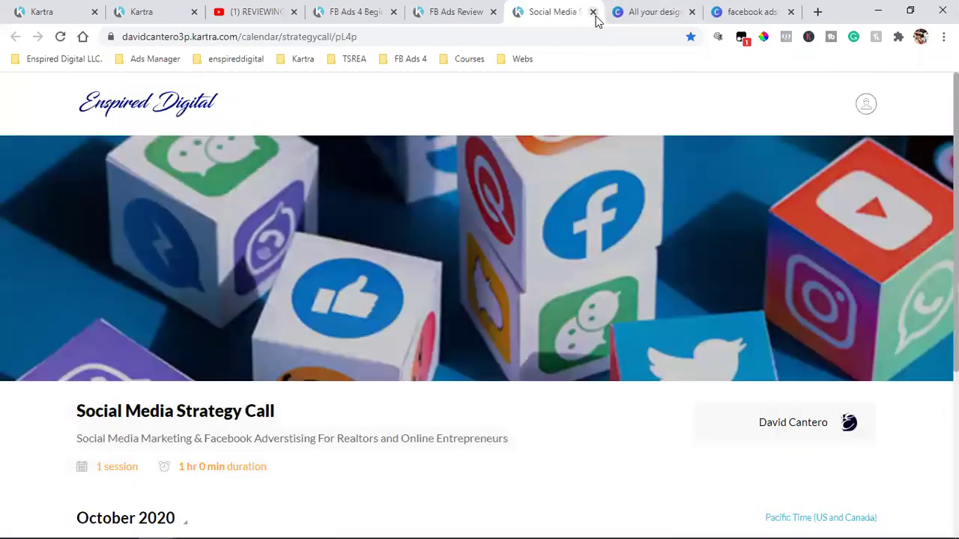
pyautogui.click(593, 12)
# - Copy the FB Ads Review page address and select 'Watch here' back in Kartra
pyautogui.scroll(10, 573, 261)
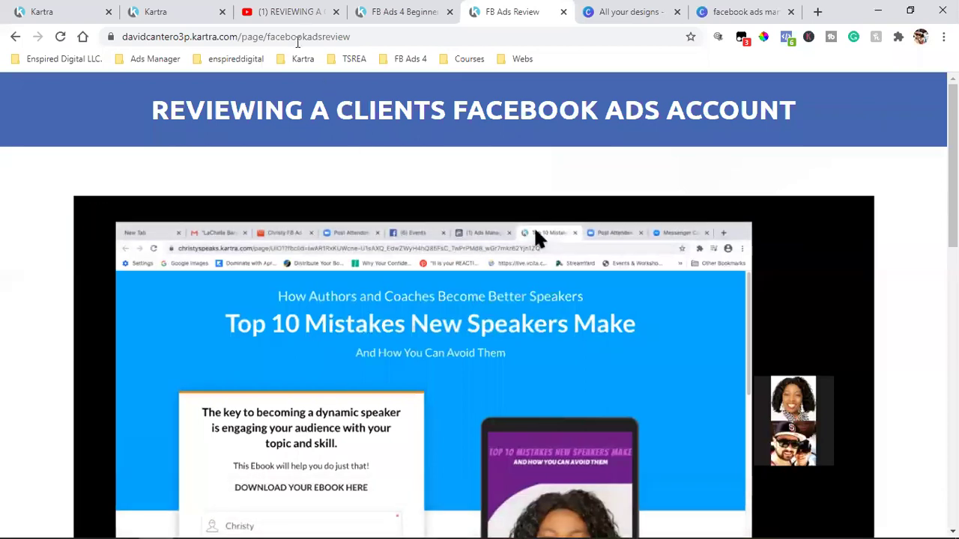
pyautogui.click(297, 43)
pyautogui.rightClick(307, 42)
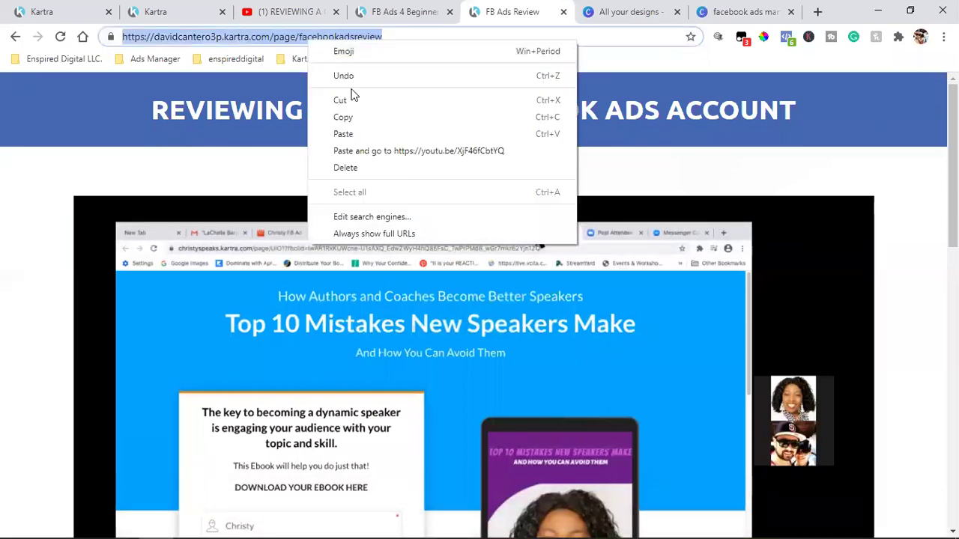
pyautogui.click(343, 117)
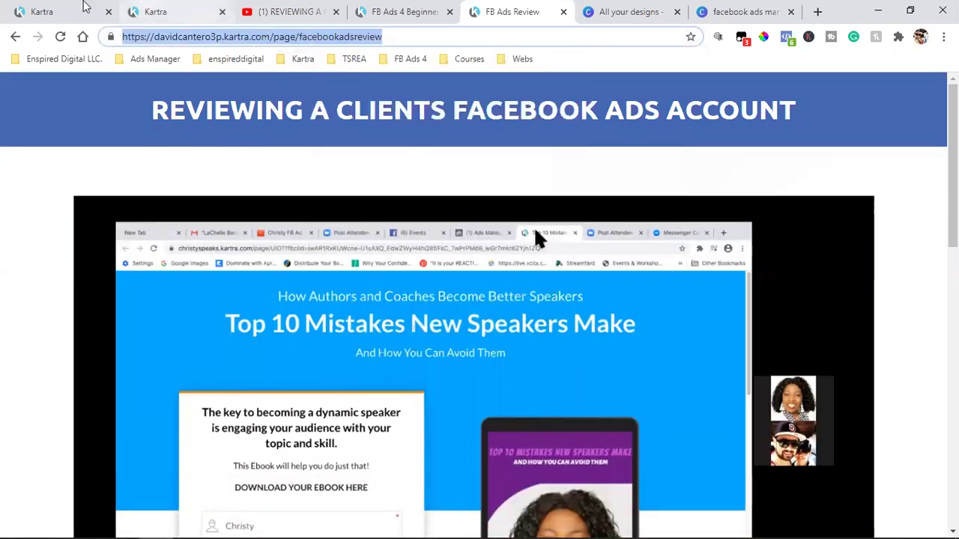
pyautogui.click(84, 6)
pyautogui.moveTo(502, 236); pyautogui.dragTo(442, 241)
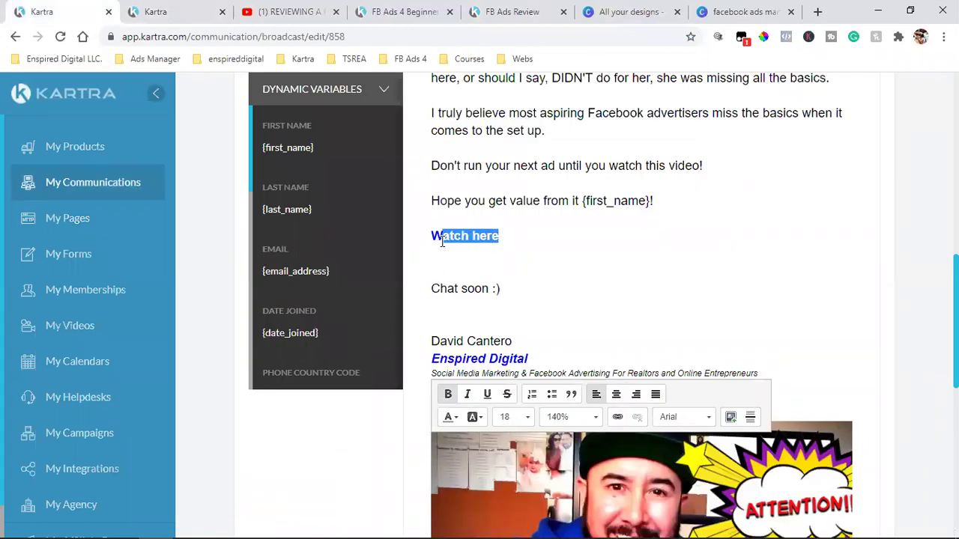
# - Link 'Watch here' to the pasted facebookadsreview page address
pyautogui.click(617, 416)
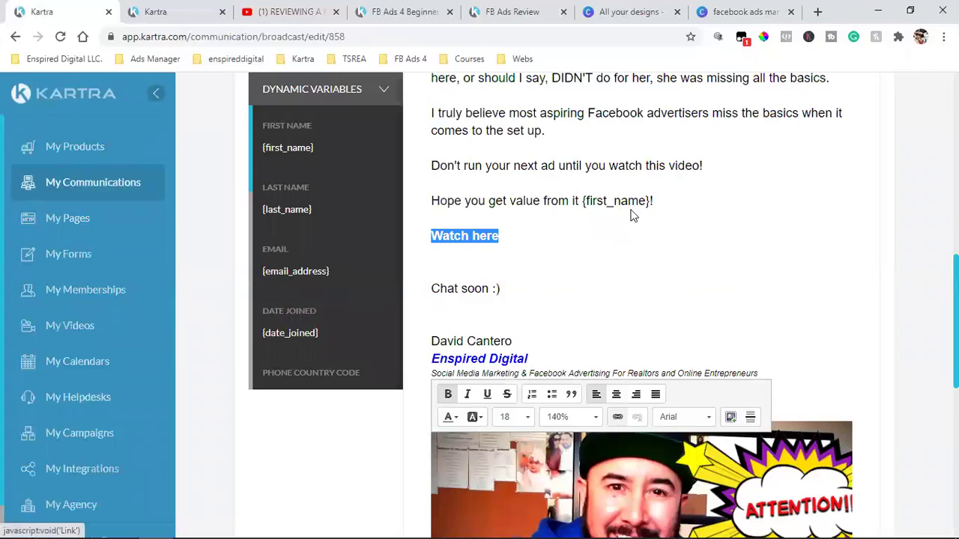
pyautogui.hotkey('ctrl', 'v')
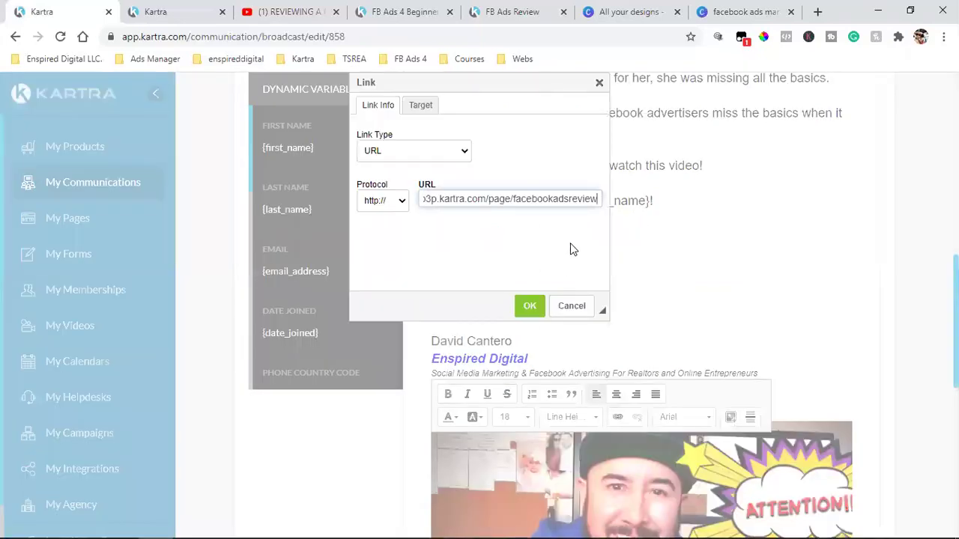
pyautogui.click(543, 304)
pyautogui.click(508, 237)
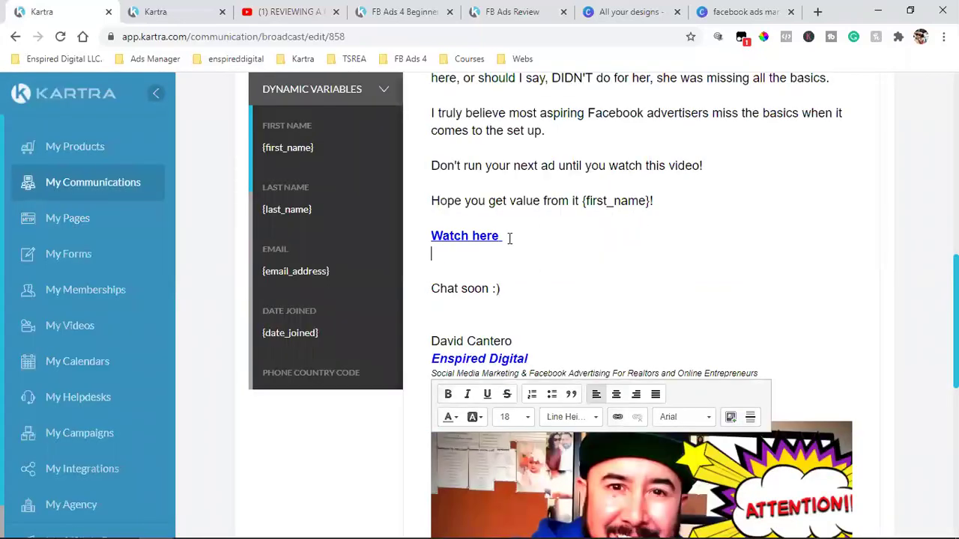
# - Point the video thumbnail image's link to the facebookadsreview page as well
pyautogui.scroll(-3, 332, 439)
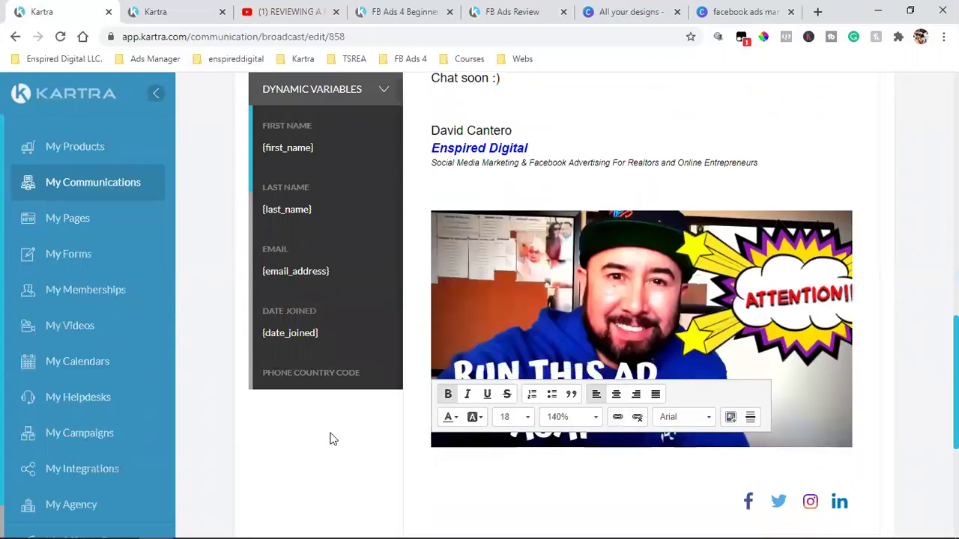
pyautogui.click(444, 225)
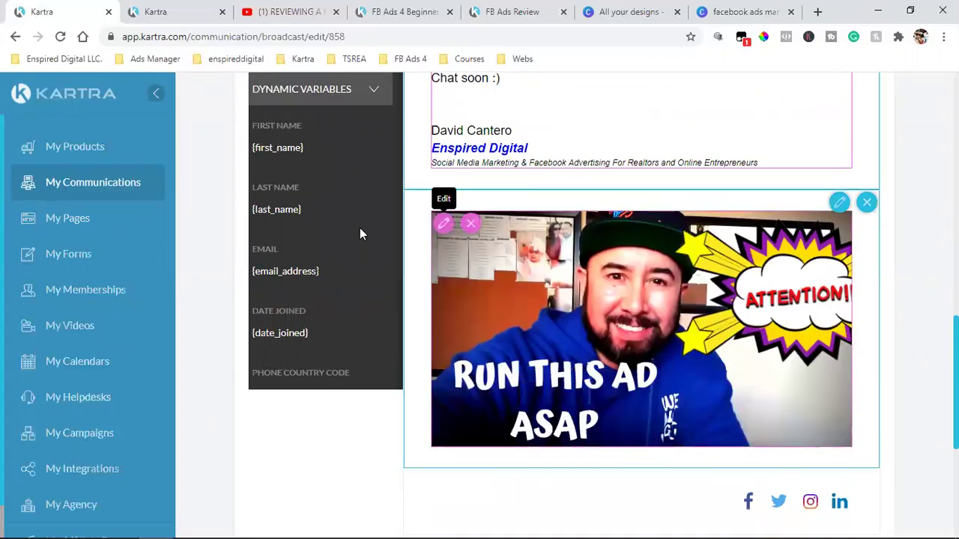
pyautogui.tripleClick(323, 189)
pyautogui.hotkey('ctrl', 'v')
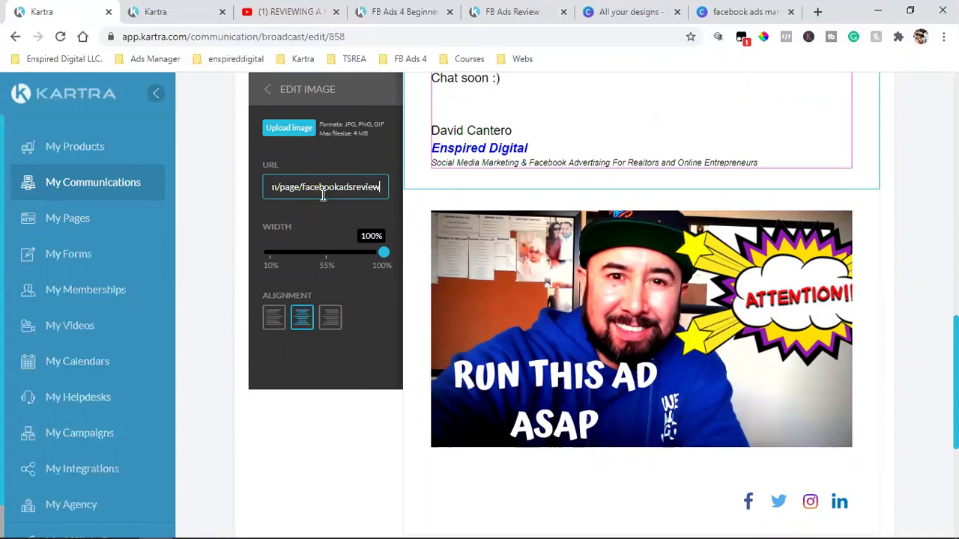
pyautogui.click(286, 448)
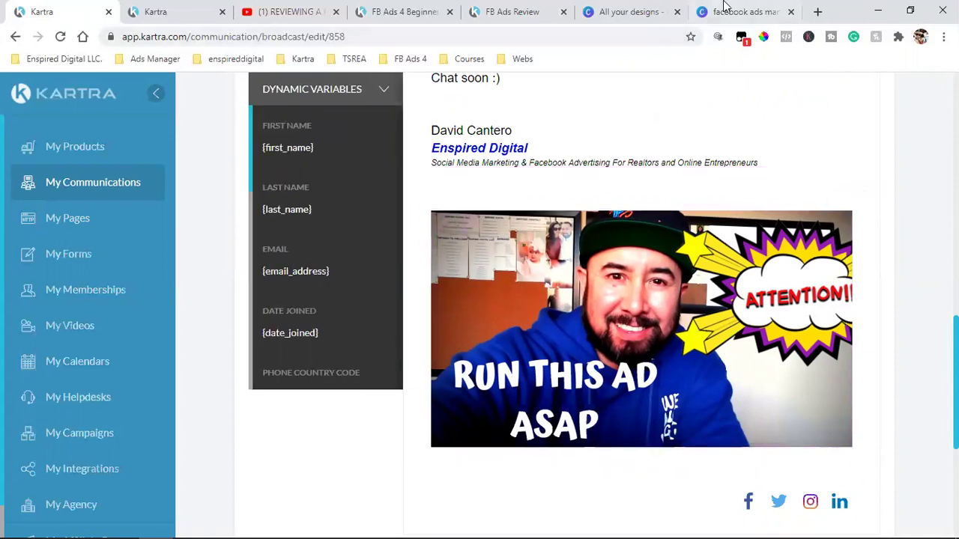
pyautogui.click(291, 11)
# - Browse the YouTube channel's uploaded videos, then select the CHECK FOR MY NEXT EMAILS text in Canva
pyautogui.press('Escape')
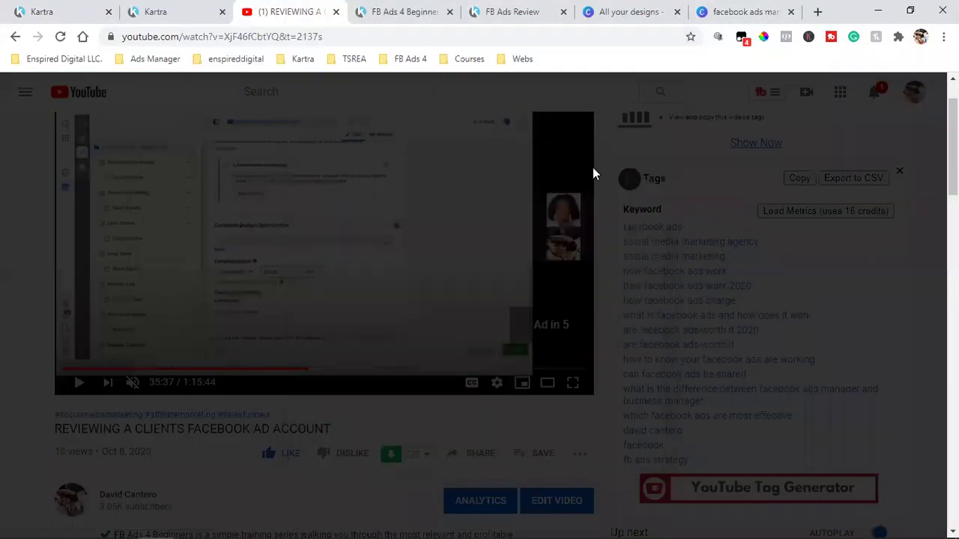
pyautogui.click(97, 494)
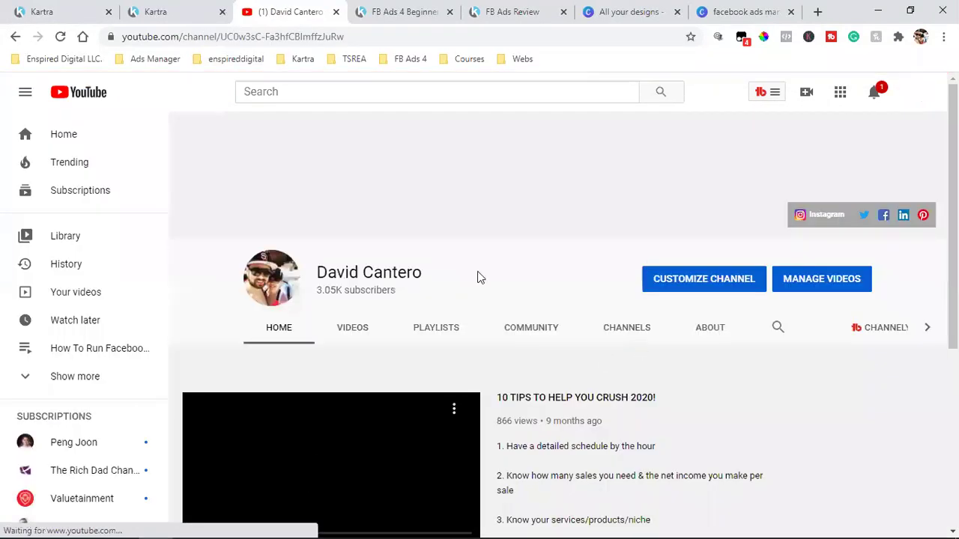
pyautogui.click(340, 335)
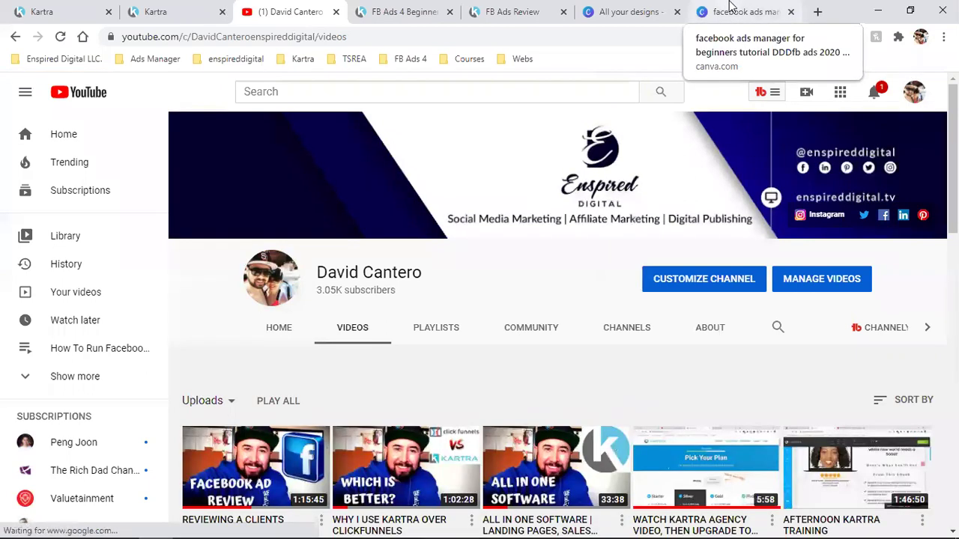
pyautogui.click(731, 8)
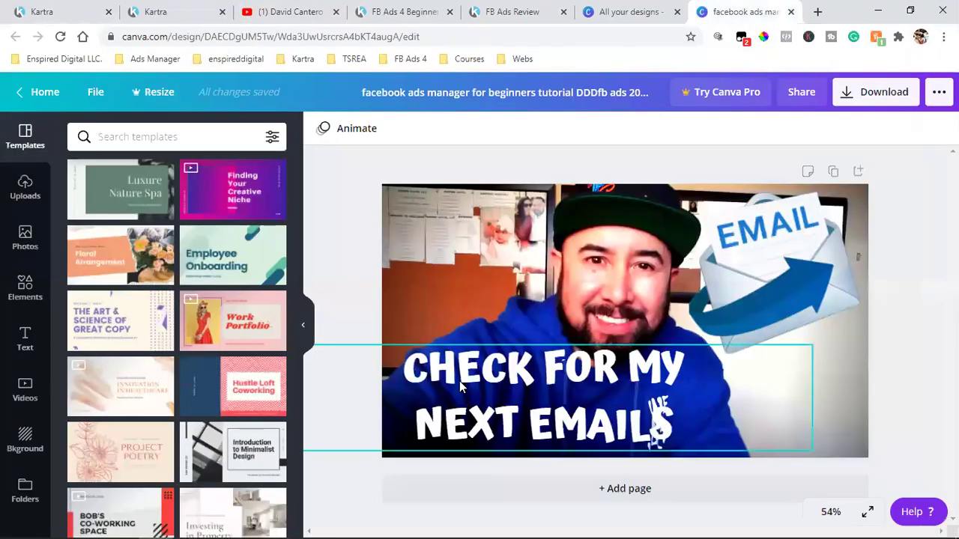
pyautogui.click(420, 366)
# - Change the thumbnail headline to 'FACEBOOK AD' and 'REVIEW' on two lines
pyautogui.click(638, 411)
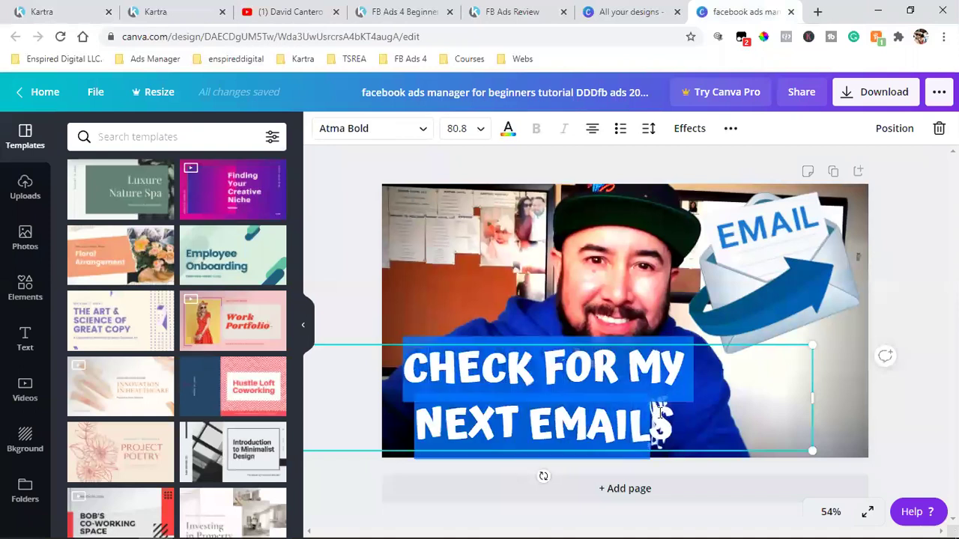
pyautogui.write('FACEBOOK AD')
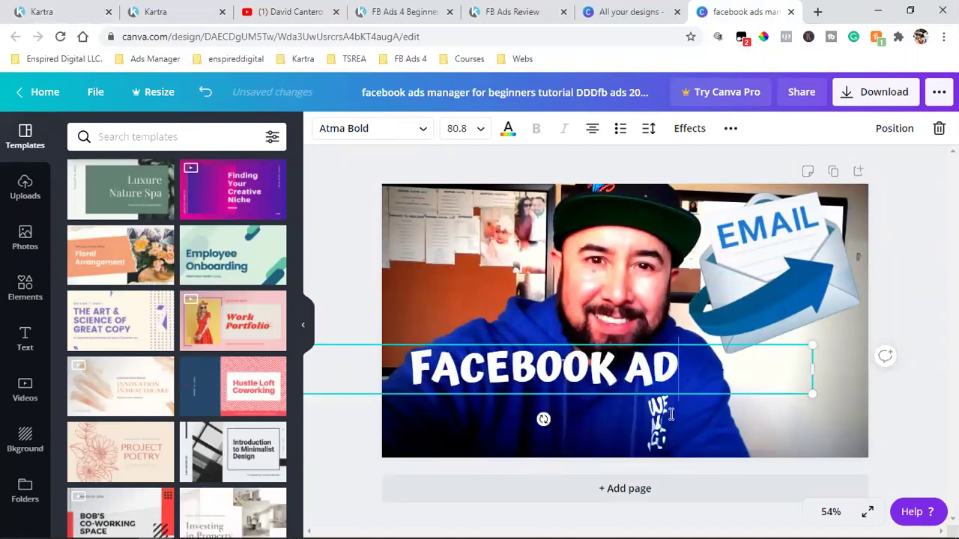
pyautogui.press('Return')
pyautogui.write('REVIEW')
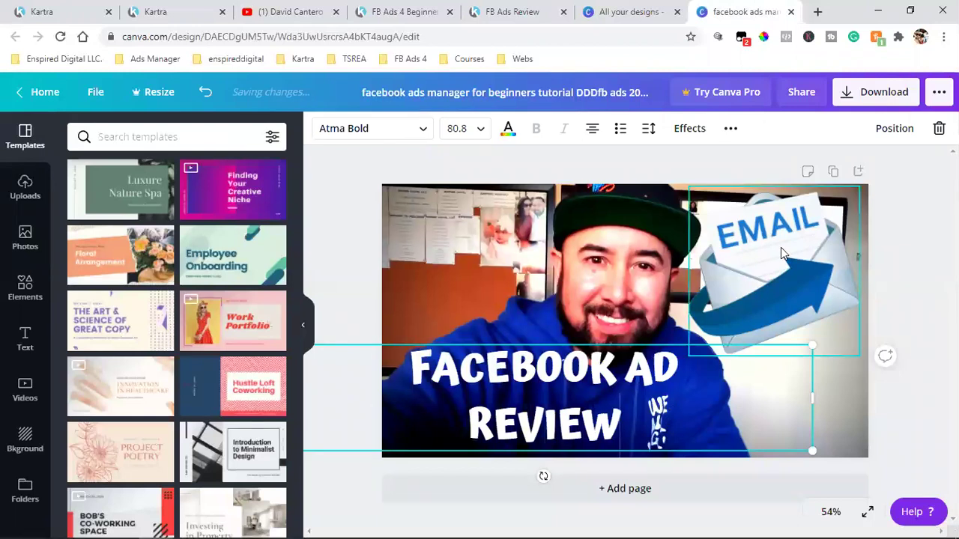
# - Replace the EMAIL graphic with an enlarged top-right Facebook logo and download the thumbnail as PNG
pyautogui.click(781, 253)
pyautogui.press('Delete')
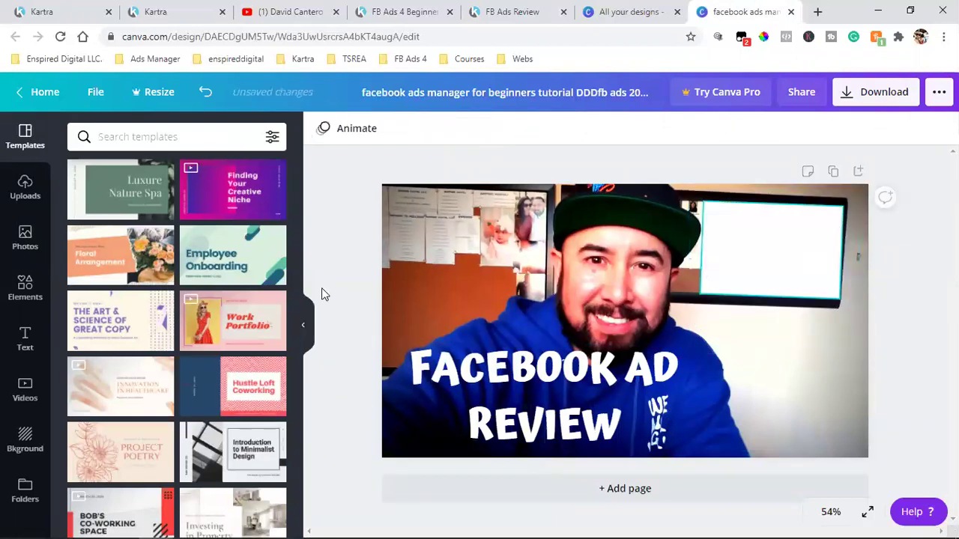
pyautogui.click(23, 197)
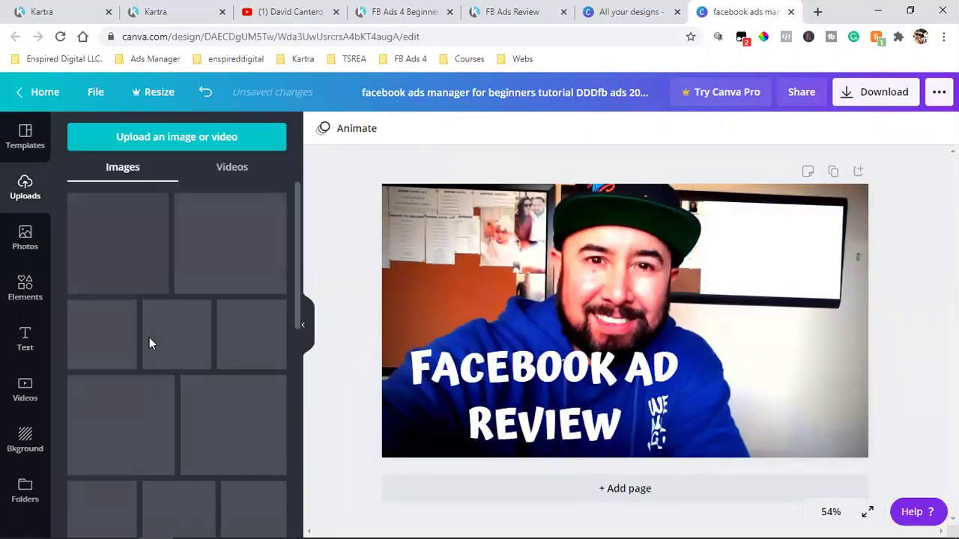
pyautogui.click(116, 243)
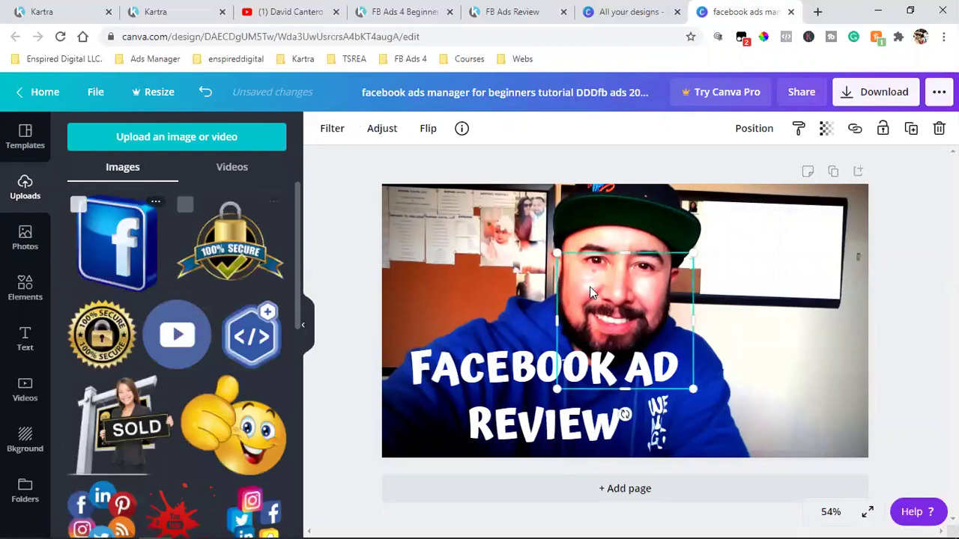
pyautogui.moveTo(598, 315); pyautogui.dragTo(775, 253)
pyautogui.moveTo(724, 321); pyautogui.dragTo(683, 351)
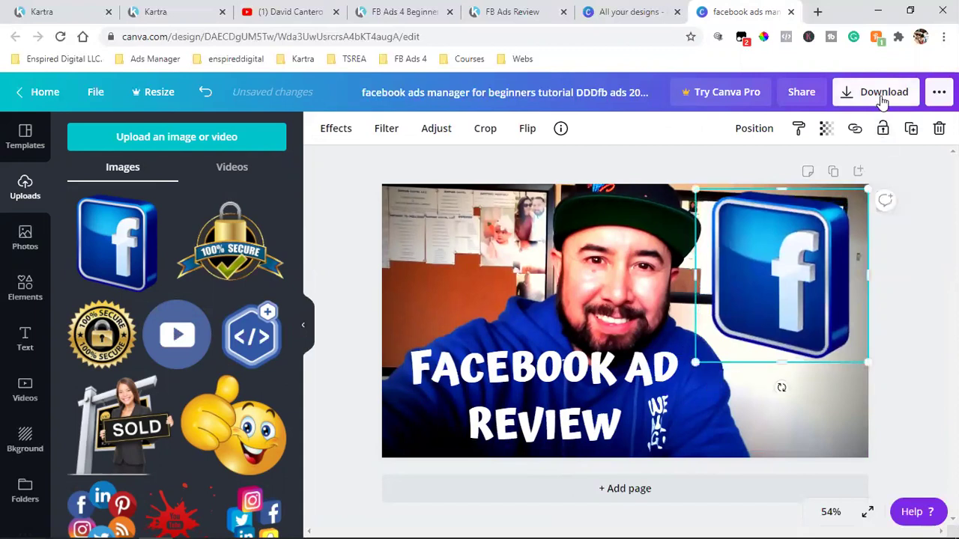
pyautogui.click(883, 95)
pyautogui.click(855, 330)
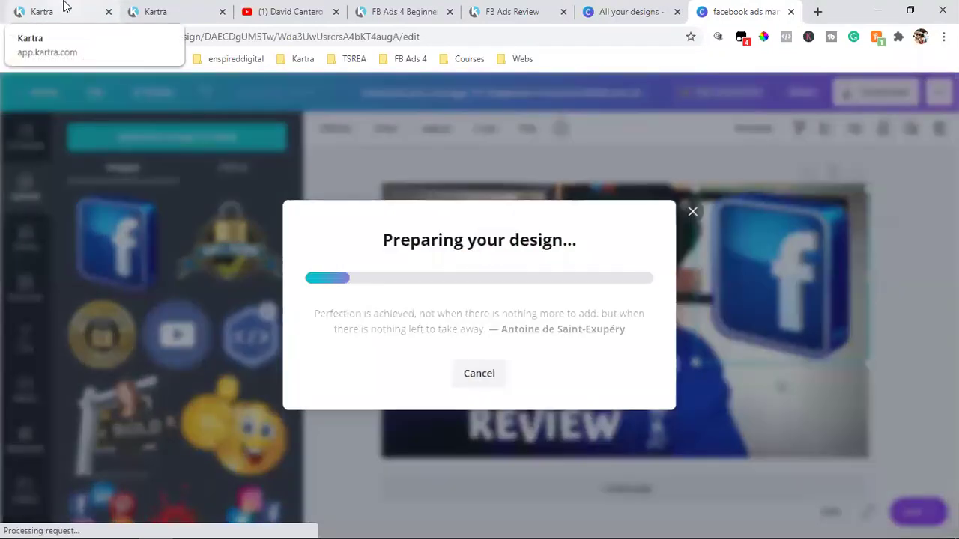
# - Upload the downloaded FACEBOOK AD REVIEW PNG as the email's new picture in Kartra
pyautogui.hotkey('ctrl', '1')
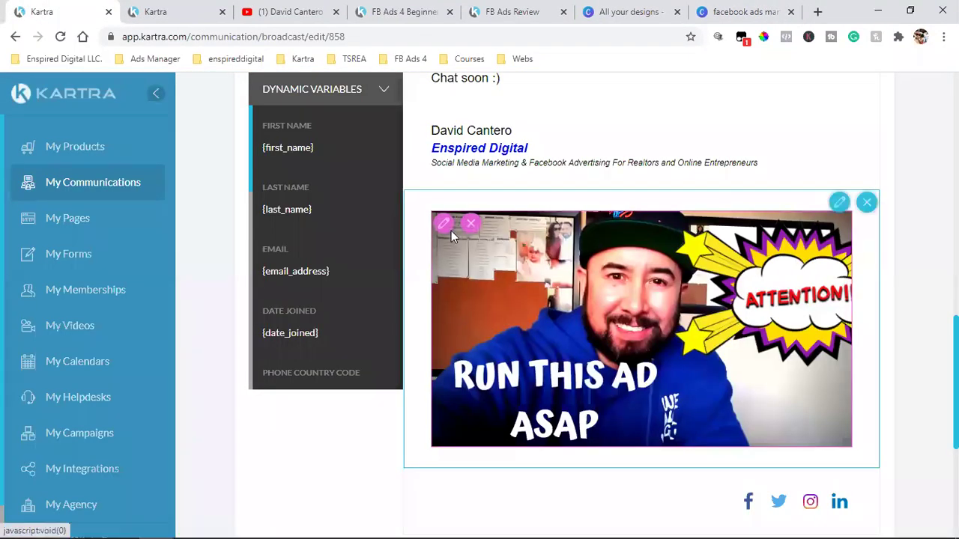
pyautogui.click(442, 227)
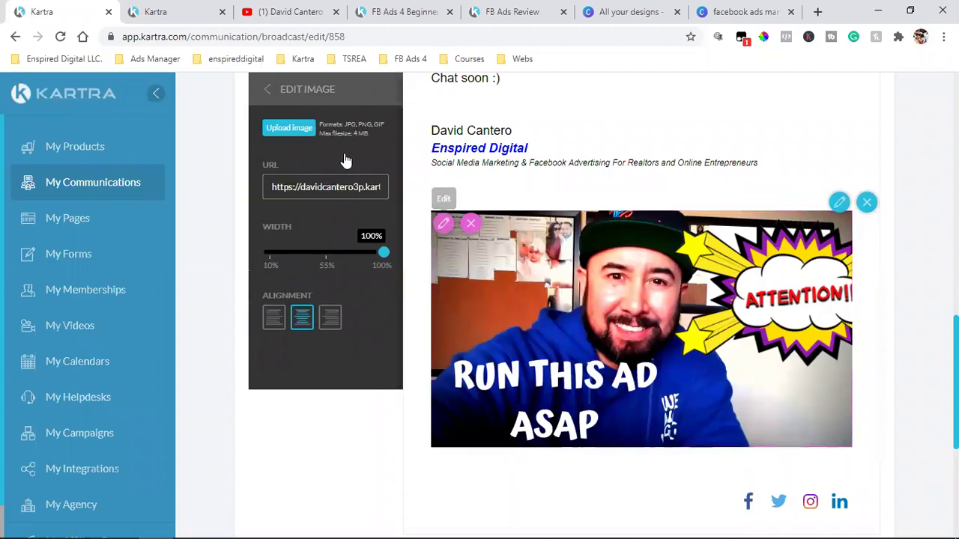
pyautogui.click(302, 130)
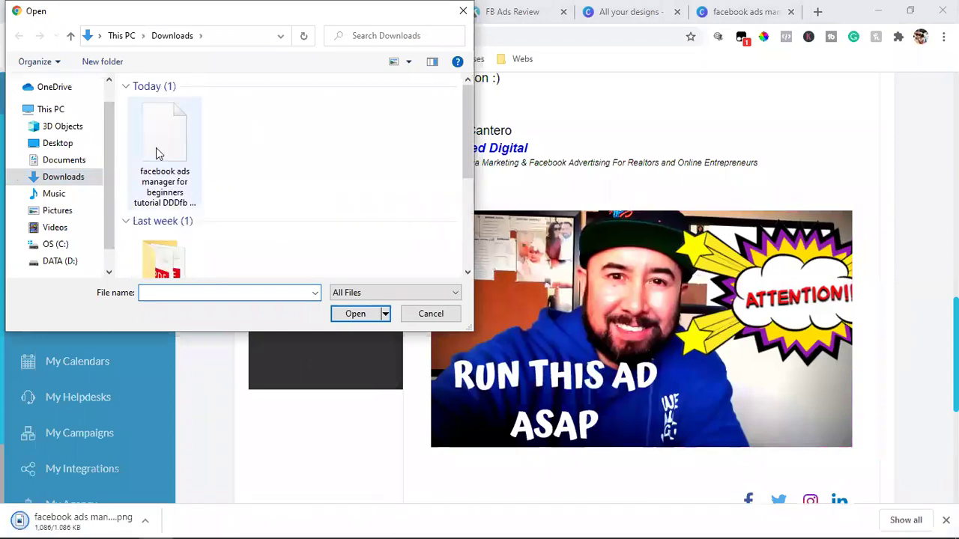
pyautogui.click(166, 145)
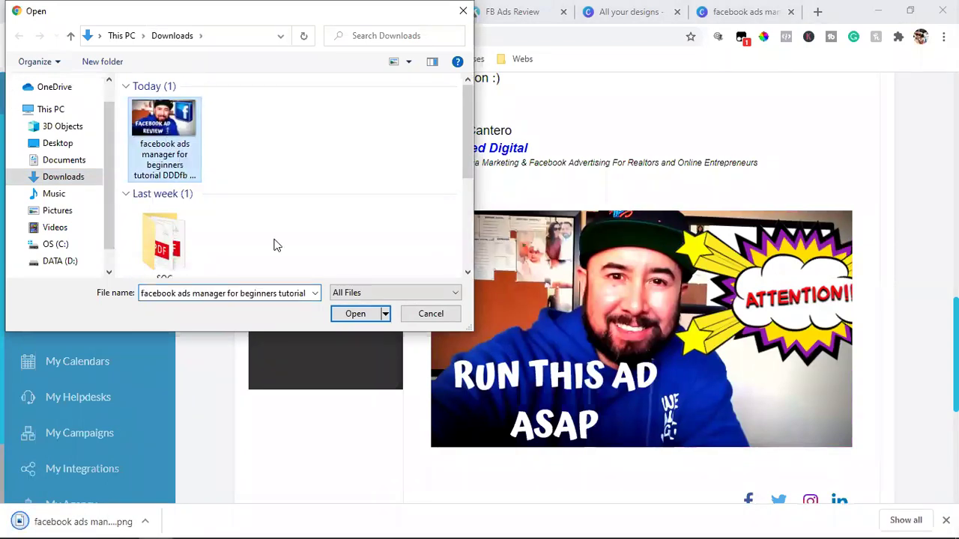
pyautogui.click(355, 313)
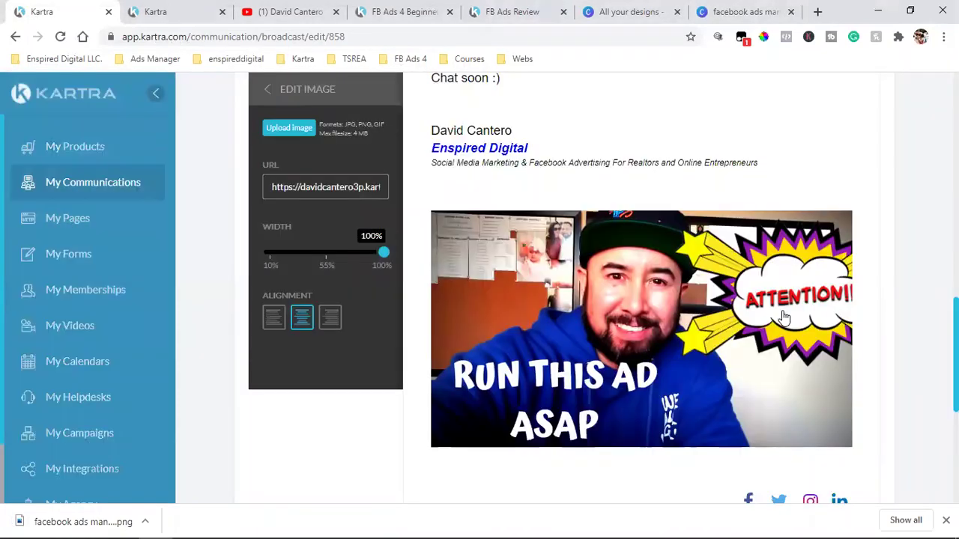
# - Make 'watch this video!' bold and blue, linked to the pasted Facebook ads review page URL
pyautogui.scroll(3, 460, 256)
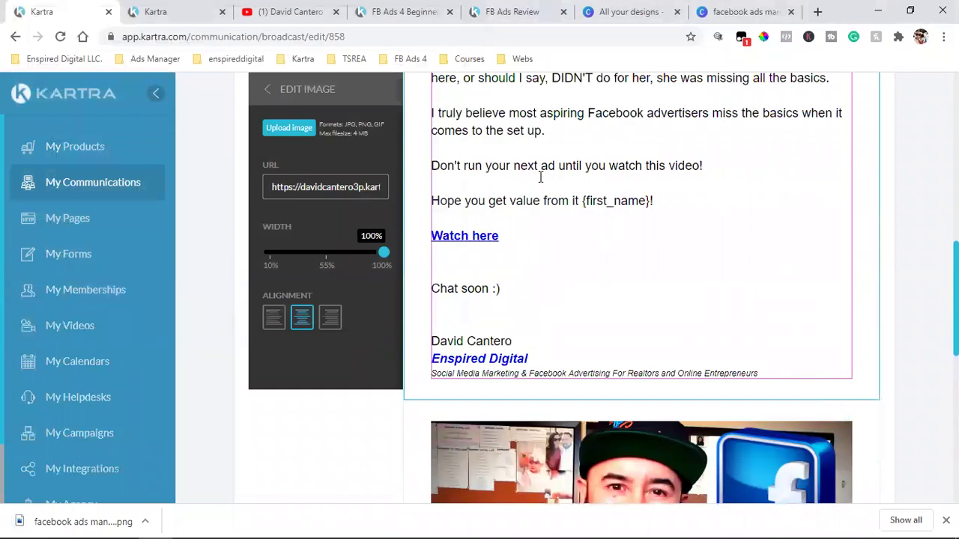
pyautogui.moveTo(608, 165); pyautogui.dragTo(736, 165)
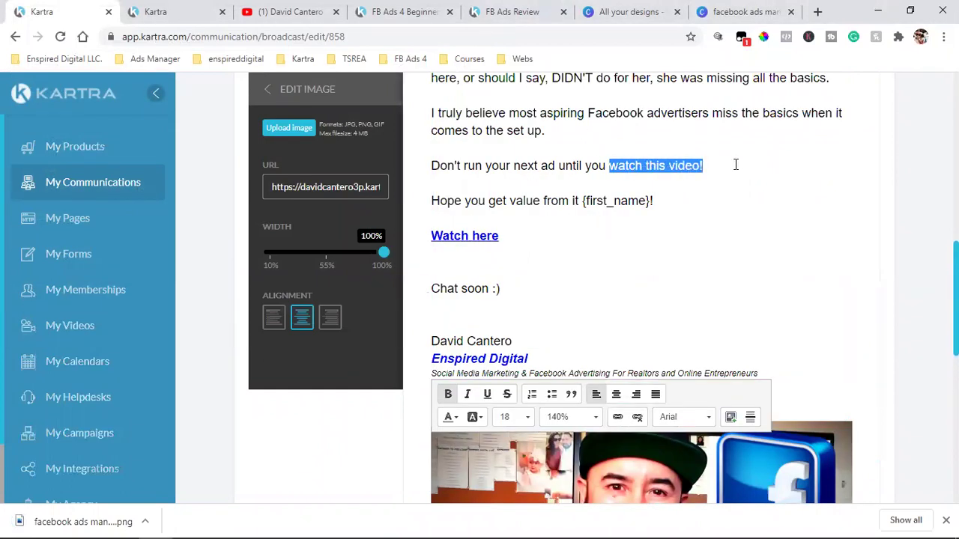
pyautogui.click(448, 395)
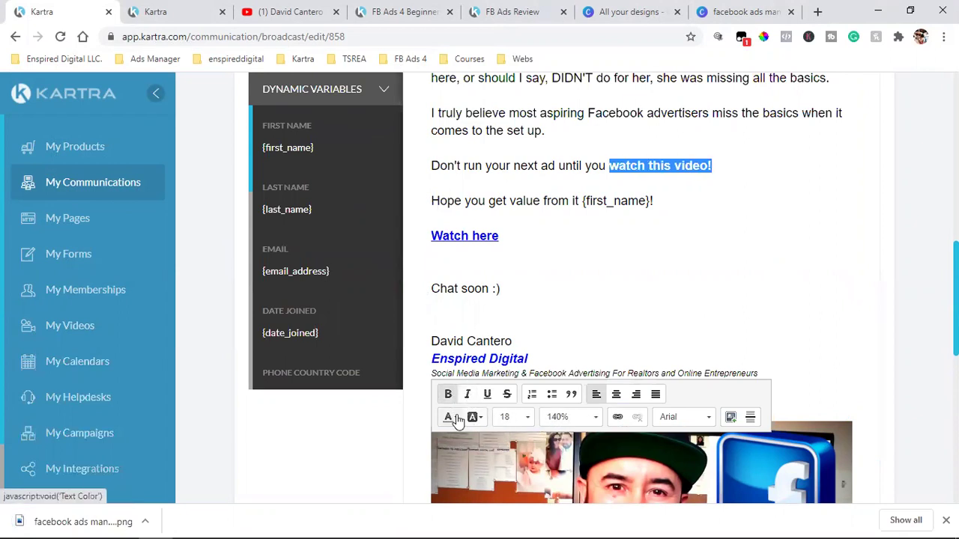
pyautogui.click(453, 419)
pyautogui.click(516, 385)
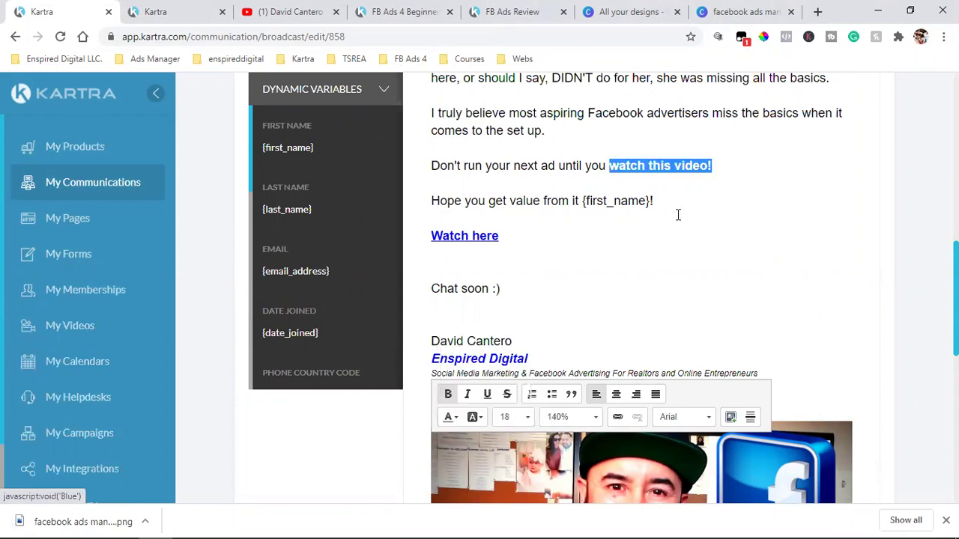
pyautogui.click(614, 419)
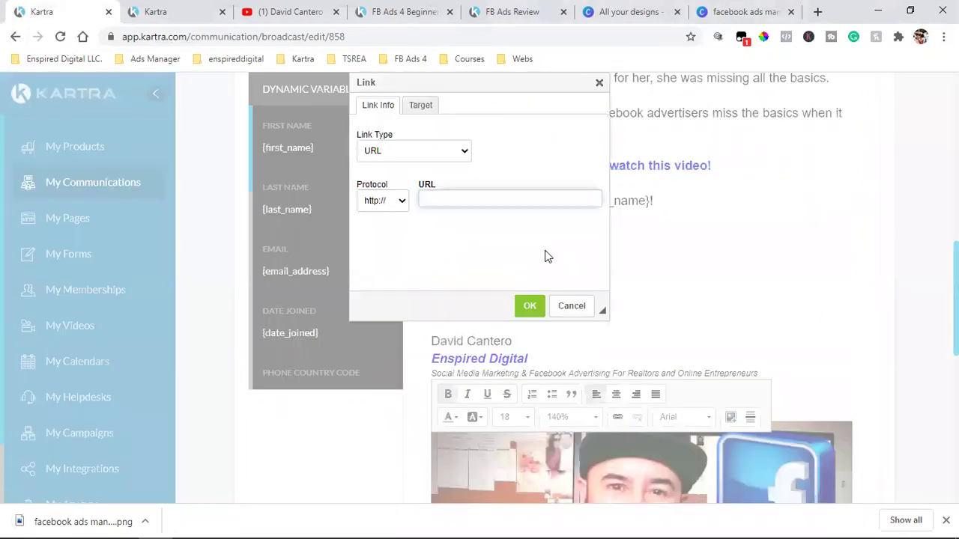
pyautogui.hotkey('ctrl', 'v')
pyautogui.click(529, 307)
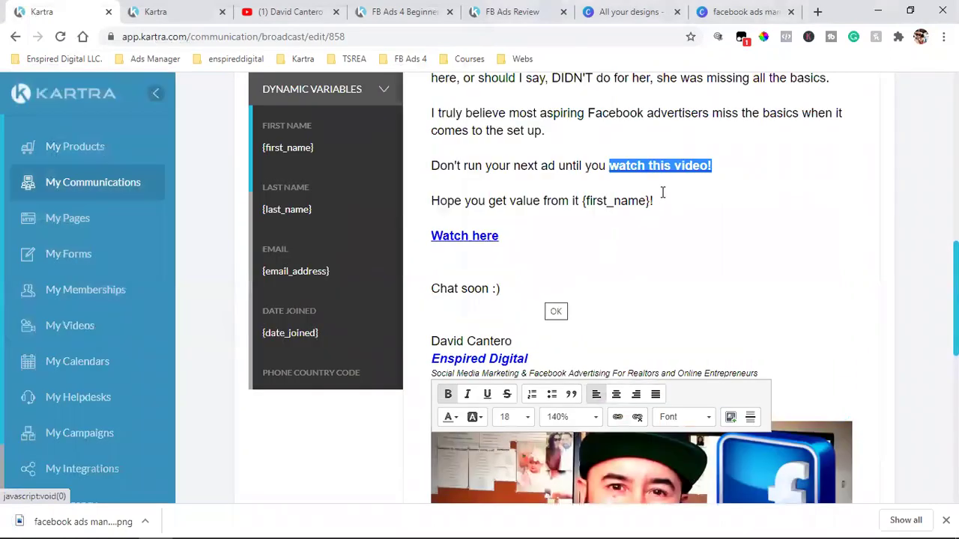
pyautogui.scroll(-5, 709, 317)
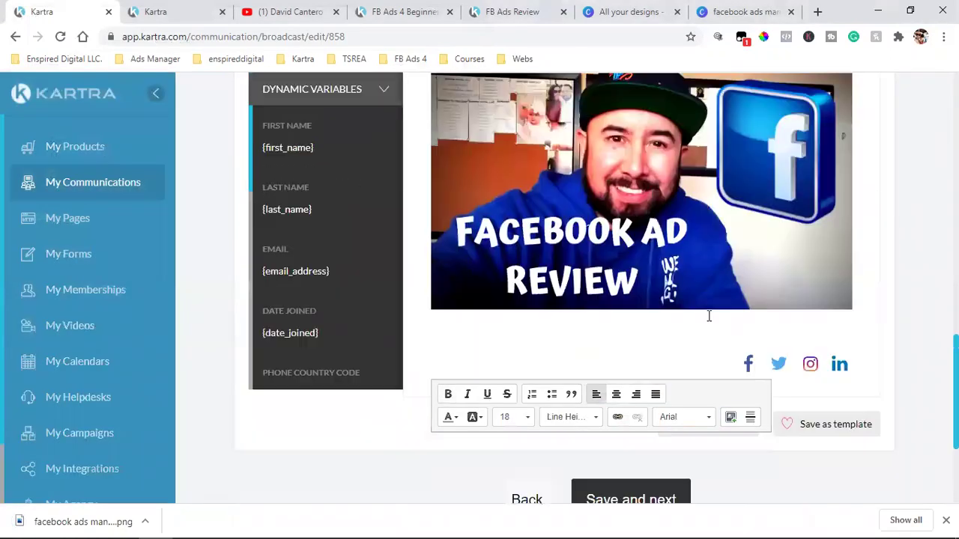
# - Change the greeting to 'Hey' and end the opening line with 'business is boomin''
pyautogui.scroll(10, 709, 317)
pyautogui.scroll(2, 718, 310)
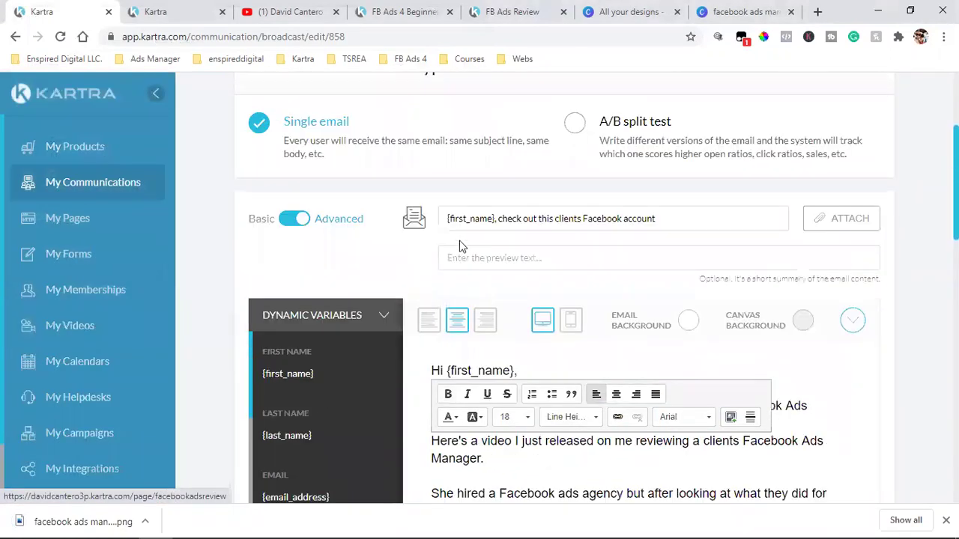
pyautogui.scroll(-3, 833, 283)
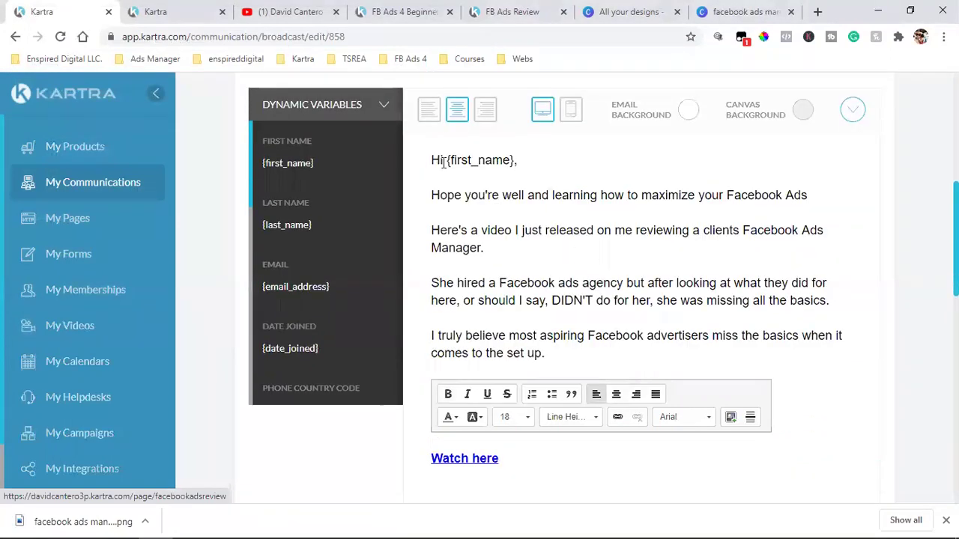
pyautogui.doubleClick(447, 162)
pyautogui.write('HEY')
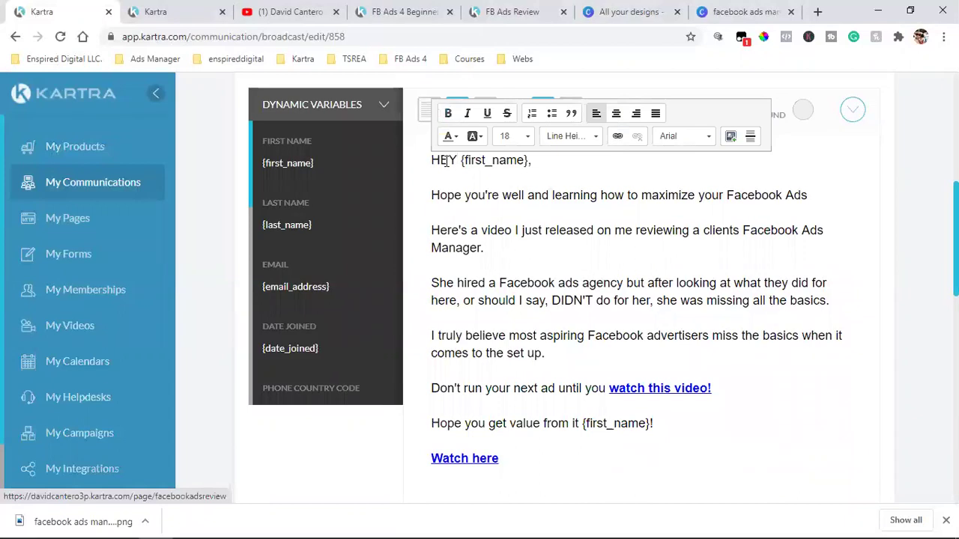
pyautogui.press('BackSpace')
pyautogui.press('BackSpace')
pyautogui.write('ey')
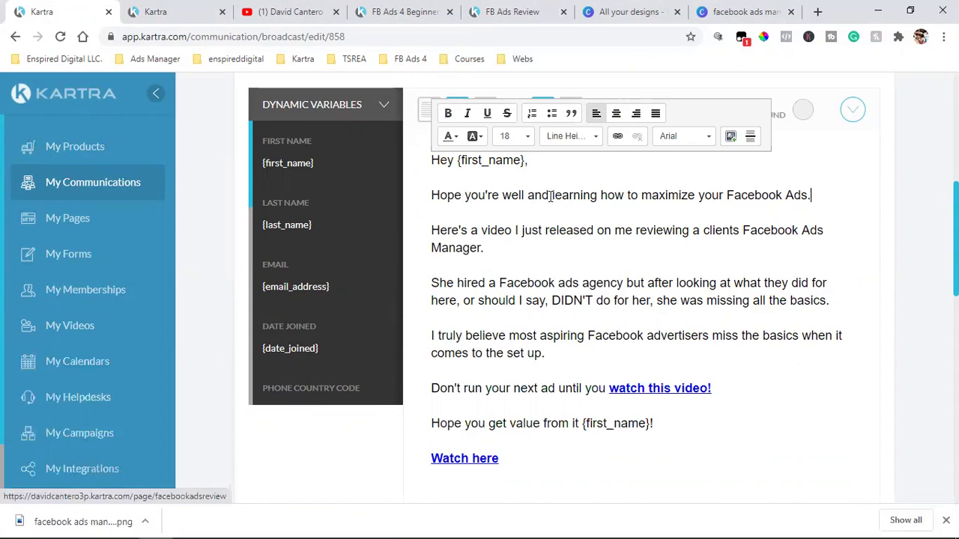
pyautogui.moveTo(552, 195); pyautogui.dragTo(884, 205)
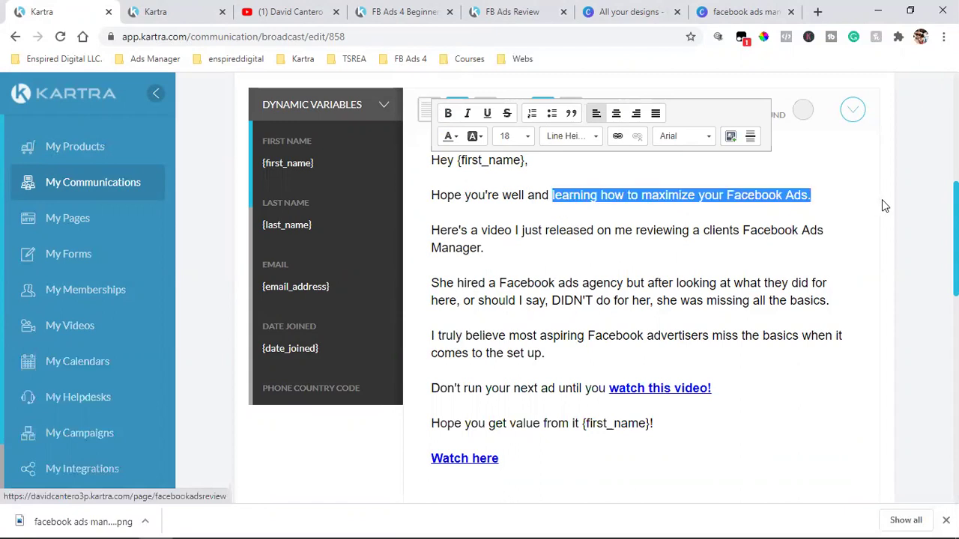
pyautogui.write('business')
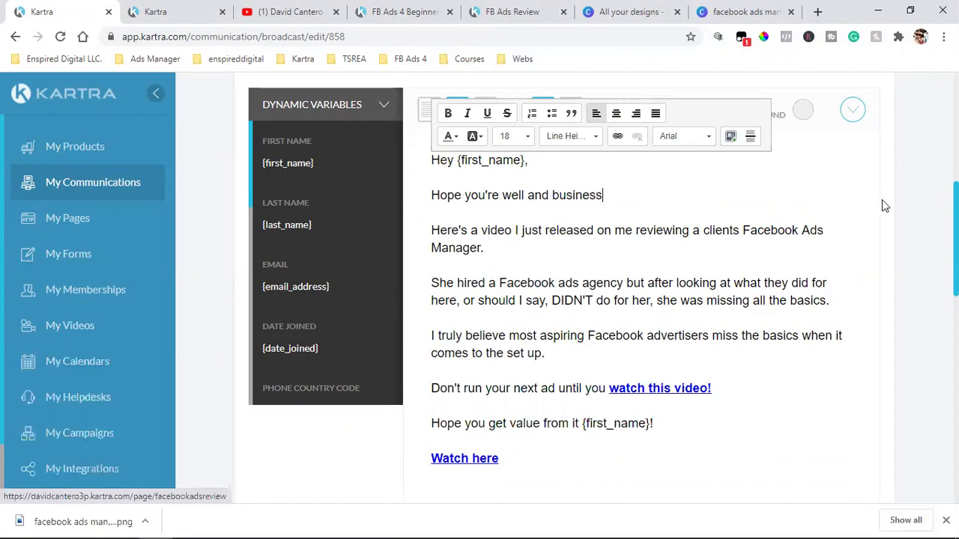
pyautogui.write(" is boomin'!")
# - Correct 'on' to 'of' and add 'a few weeks ago' after 'agency'
pyautogui.click(597, 246)
pyautogui.click(611, 231)
pyautogui.press('BackSpace')
pyautogui.write('f')
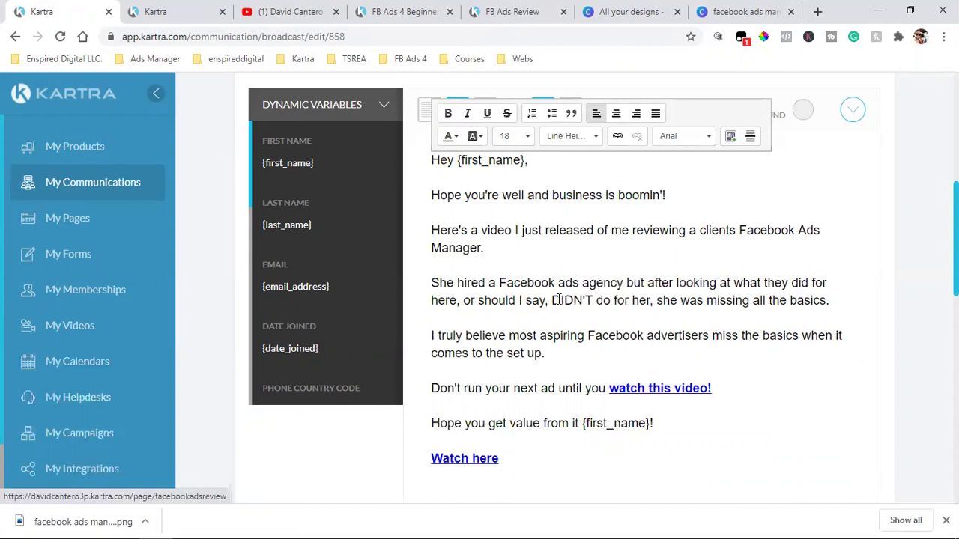
pyautogui.click(626, 282)
pyautogui.write('a few ww')
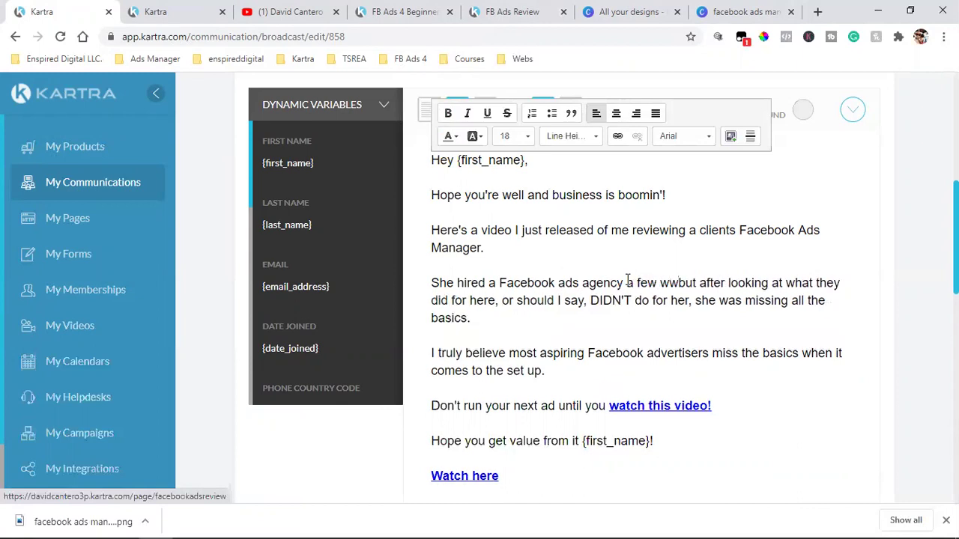
pyautogui.press('BackSpace')
pyautogui.write('eeks ago')
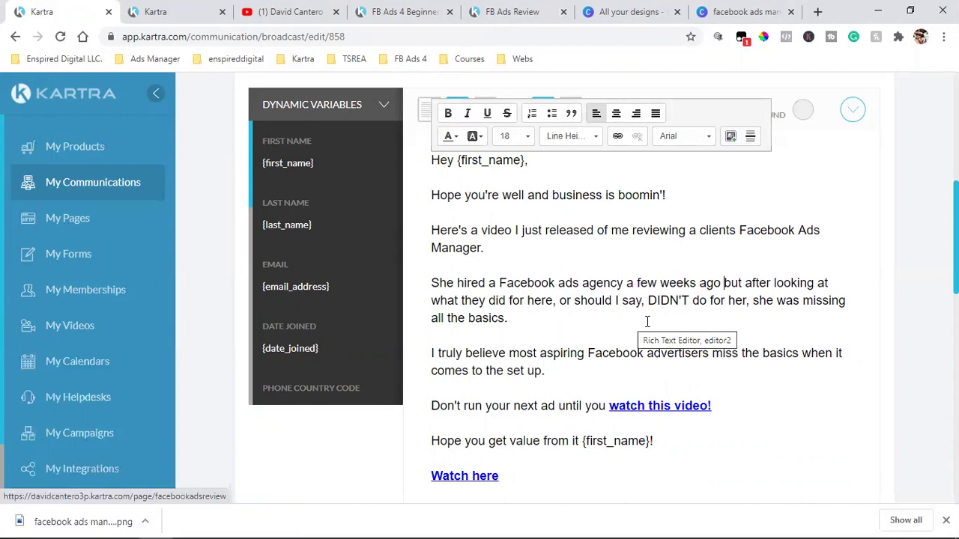
# - Replace the full stop after 'all the basics' with 'these basics can cost you a fortune'
pyautogui.scroll(-1, 591, 332)
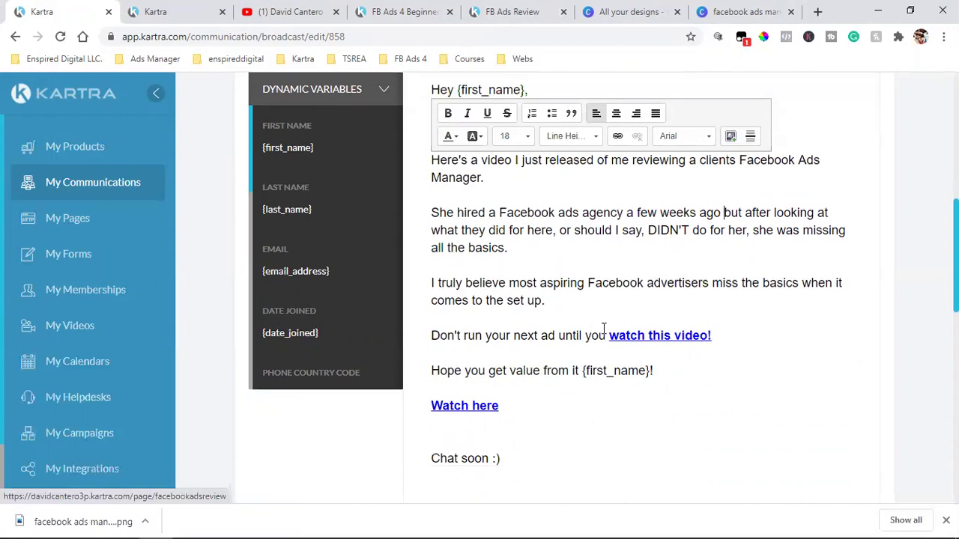
pyautogui.click(563, 252)
pyautogui.press('BackSpace')
pyautogui.write('and th')
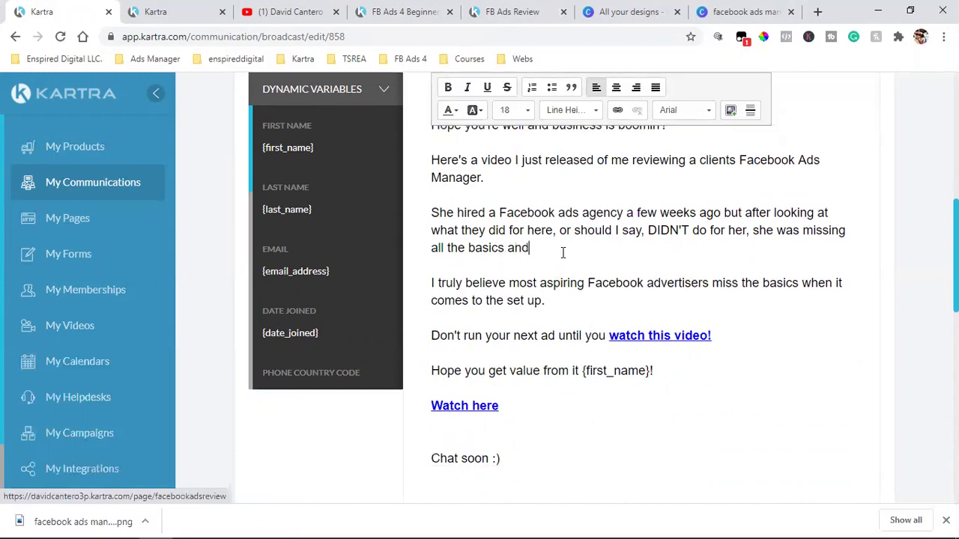
pyautogui.press('BackSpace')
pyautogui.press('BackSpace')
pyautogui.write('these basics can cost you a fortune!')
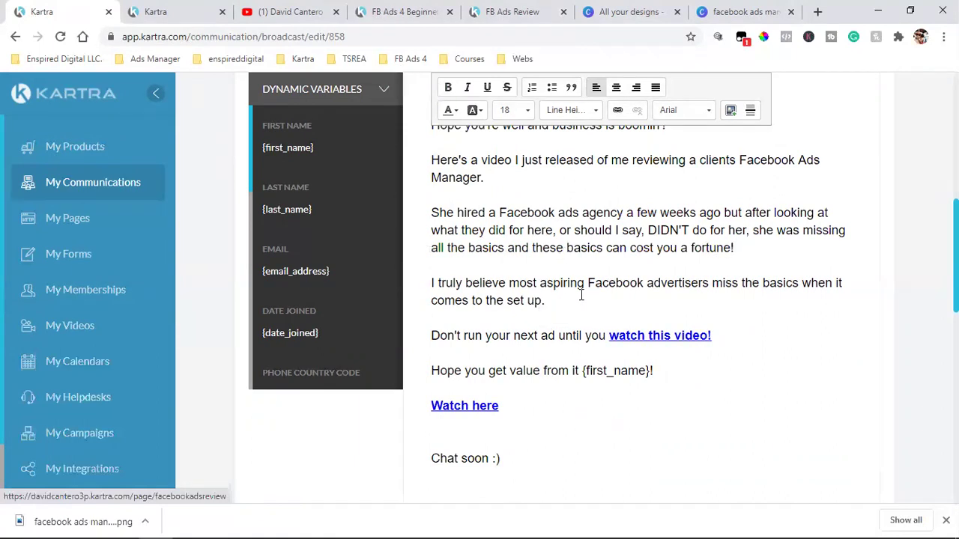
# - Add 'even advanced ones' after 'advertisers' and 'It's all about the set up!' at the end
pyautogui.click(709, 286)
pyautogui.write('even advac')
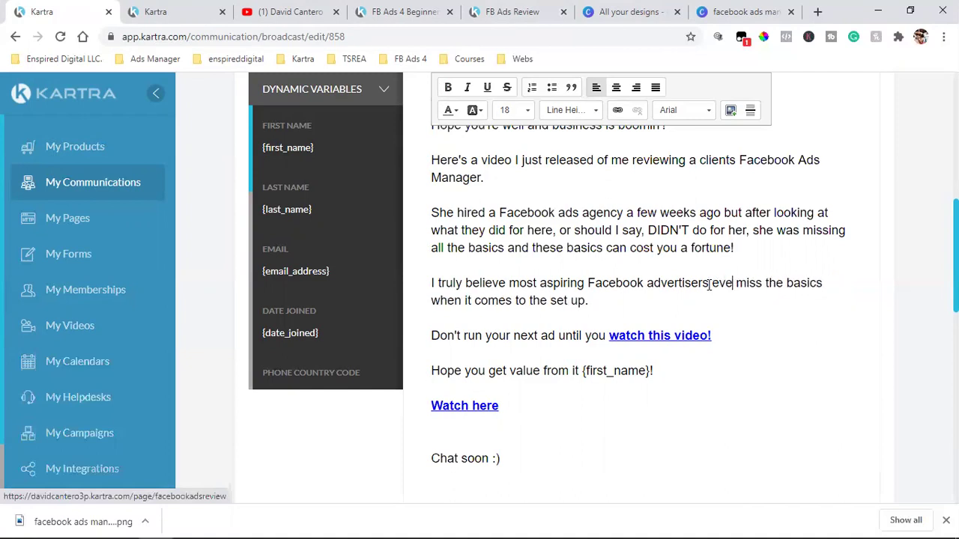
pyautogui.write('ced')
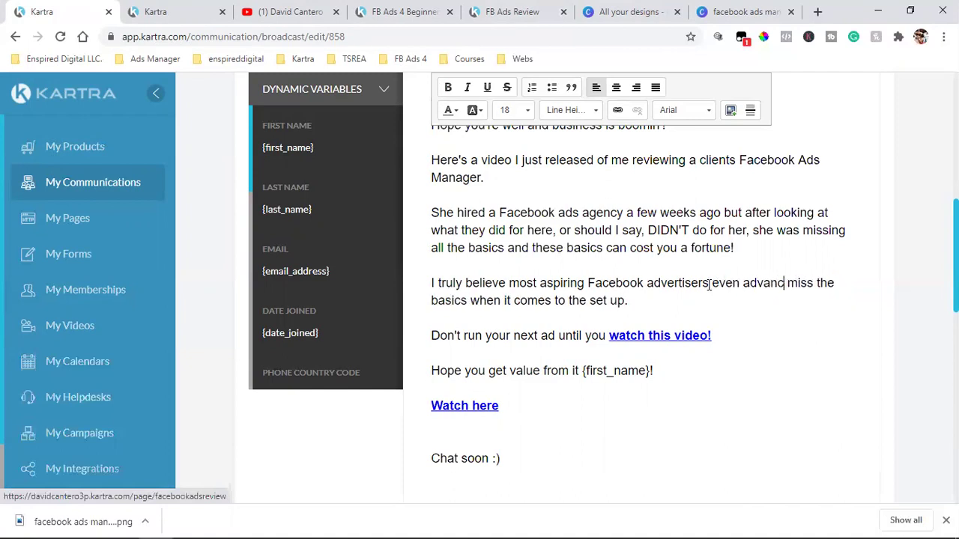
pyautogui.write(' ones')
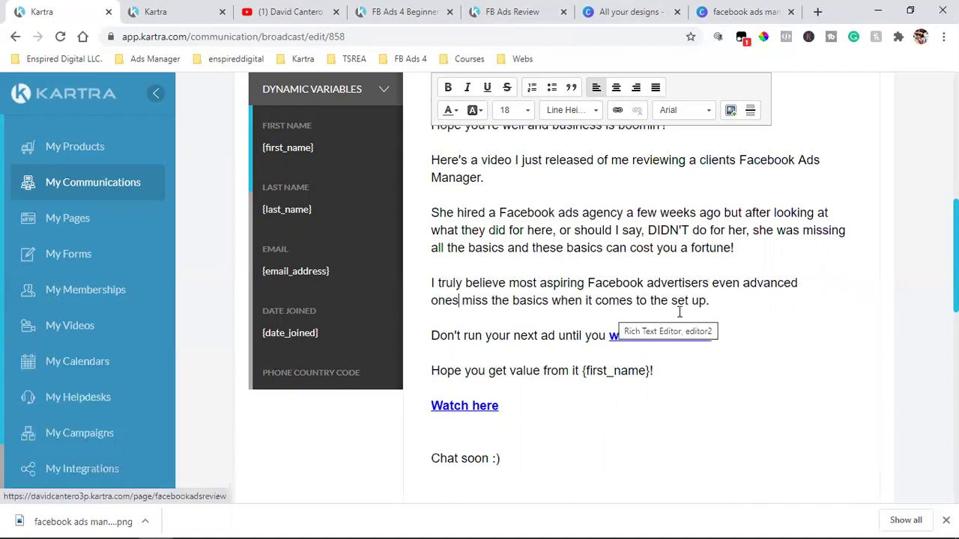
pyautogui.click(718, 298)
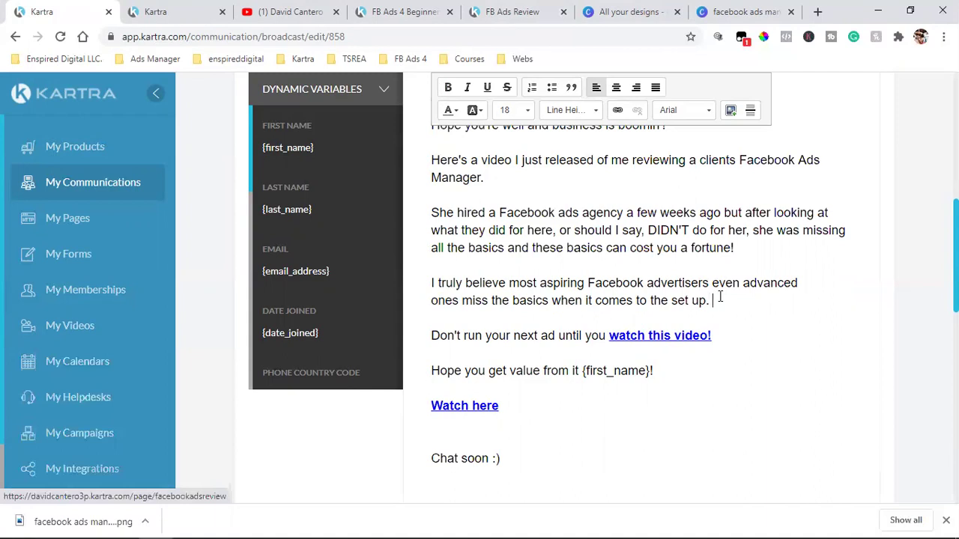
pyautogui.write("It's all about the set up!")
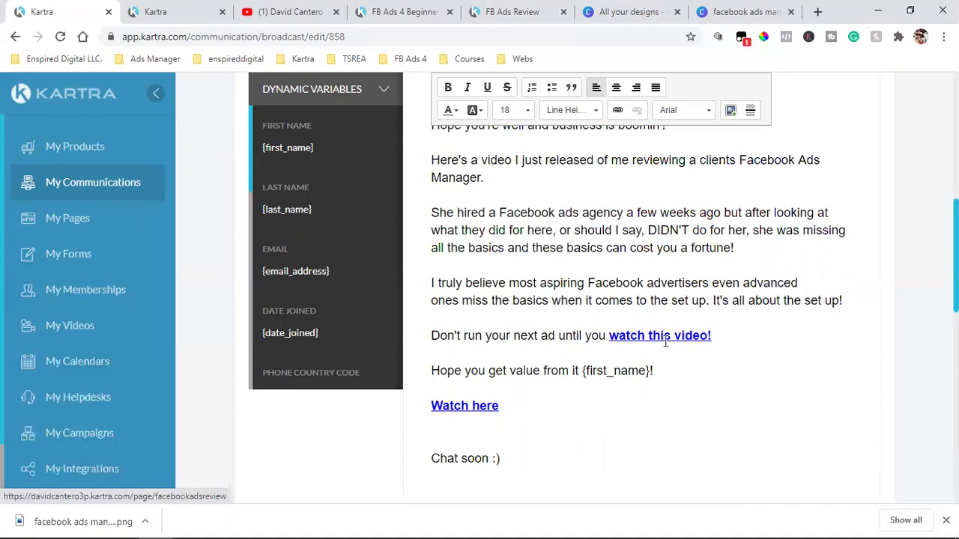
pyautogui.scroll(-2, 562, 348)
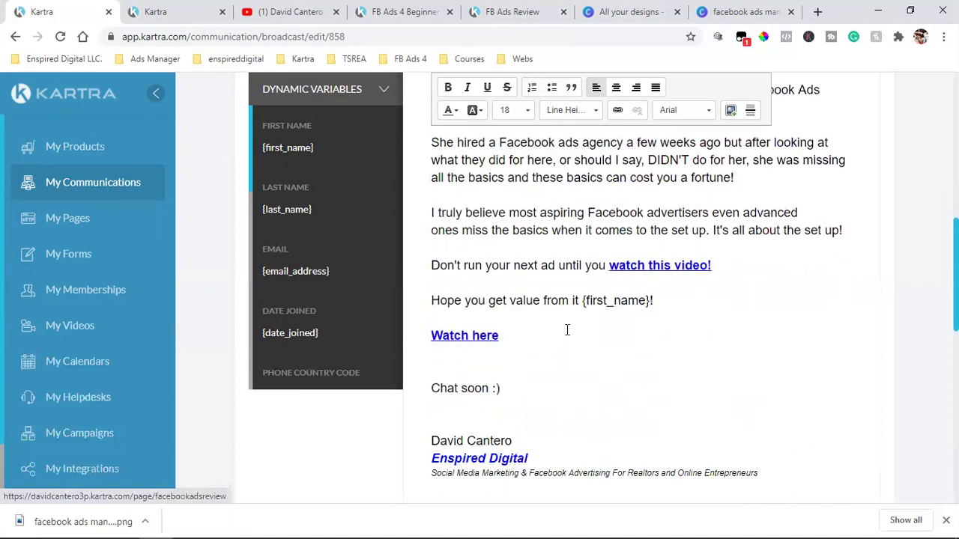
# - Send a test of the broadcast to a test Gmail address, then close the Canva design tab
pyautogui.scroll(-8, 624, 303)
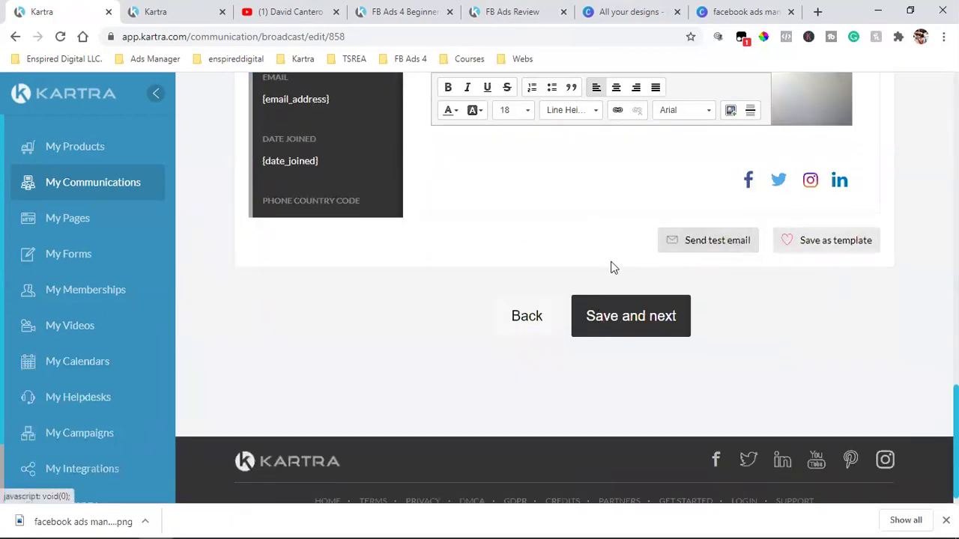
pyautogui.click(717, 244)
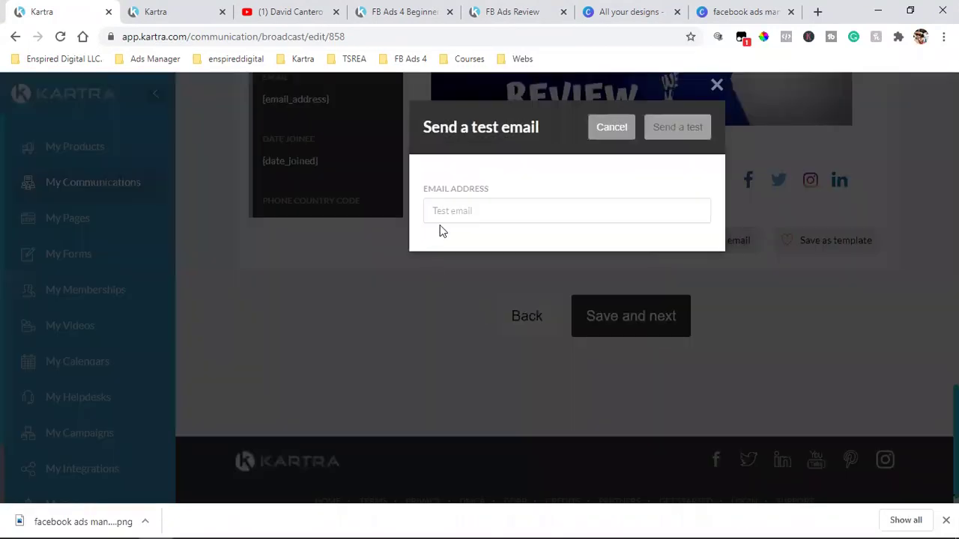
pyautogui.click(516, 210)
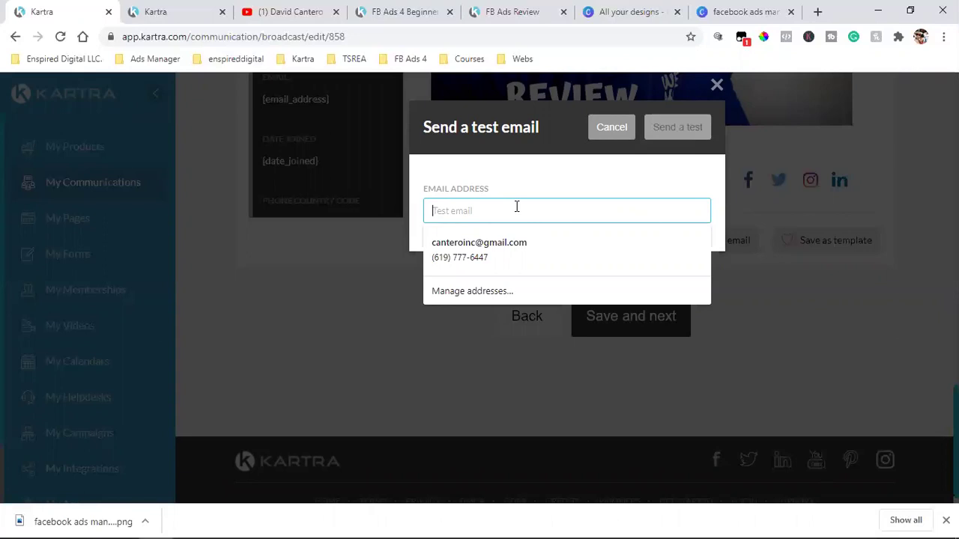
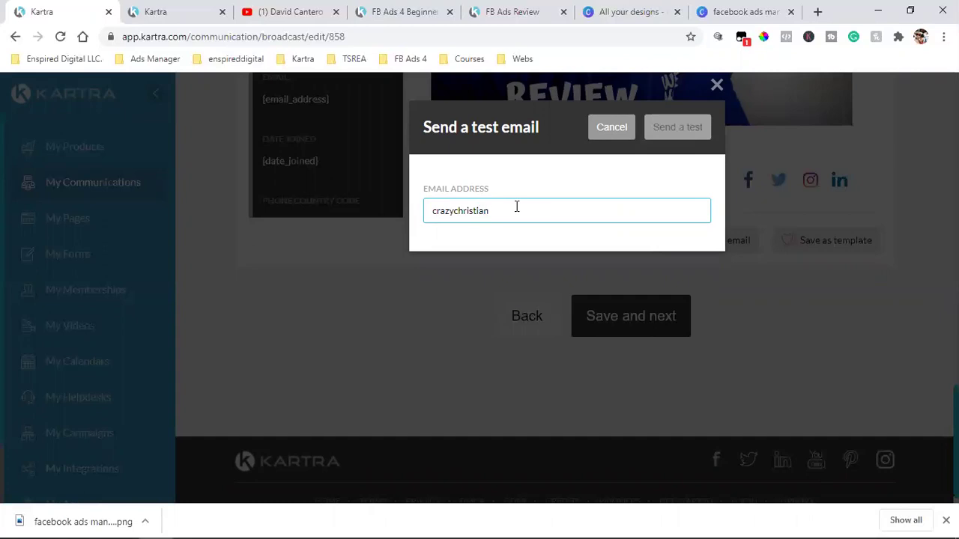
pyautogui.click(680, 126)
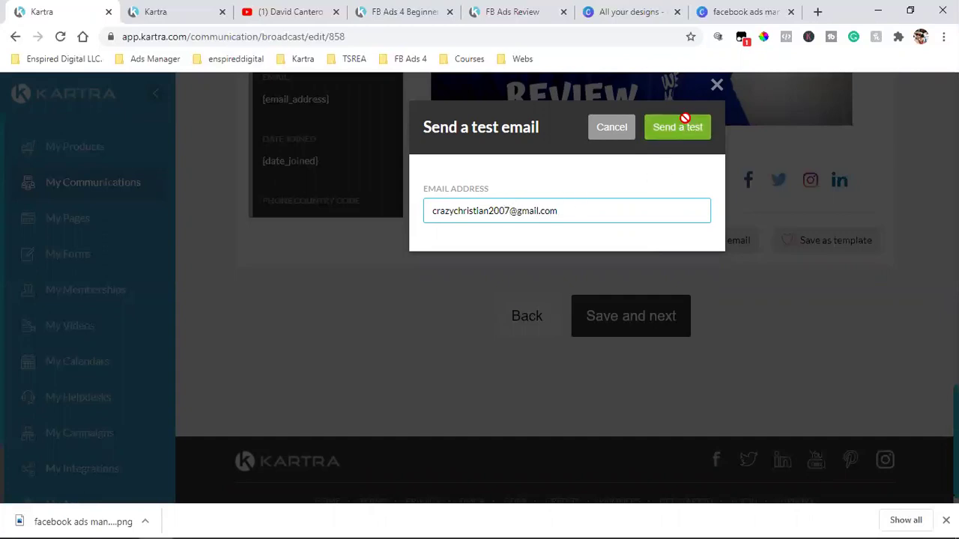
pyautogui.click(790, 12)
# - Check which Google account is signed in, then dismiss Kartra's test-sent confirmation
pyautogui.click(714, 7)
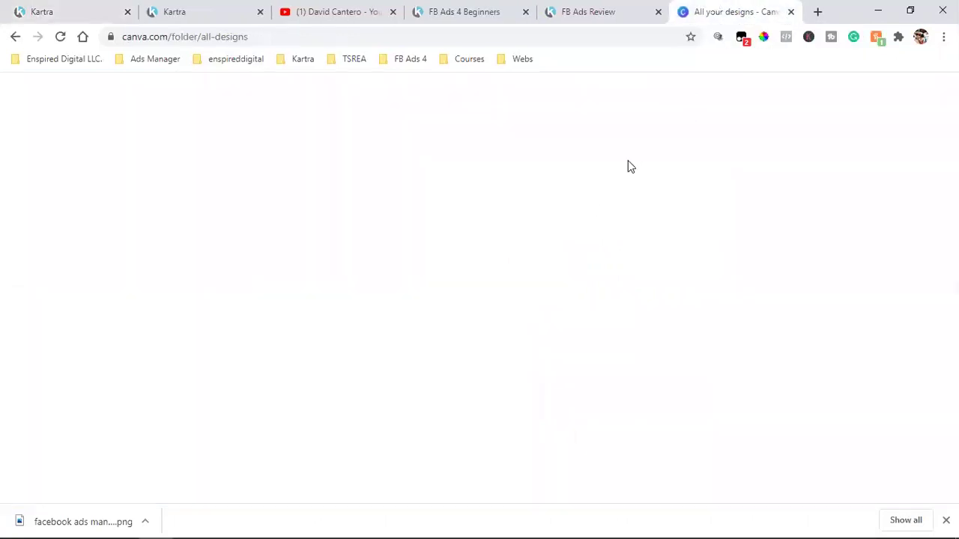
pyautogui.click(83, 37)
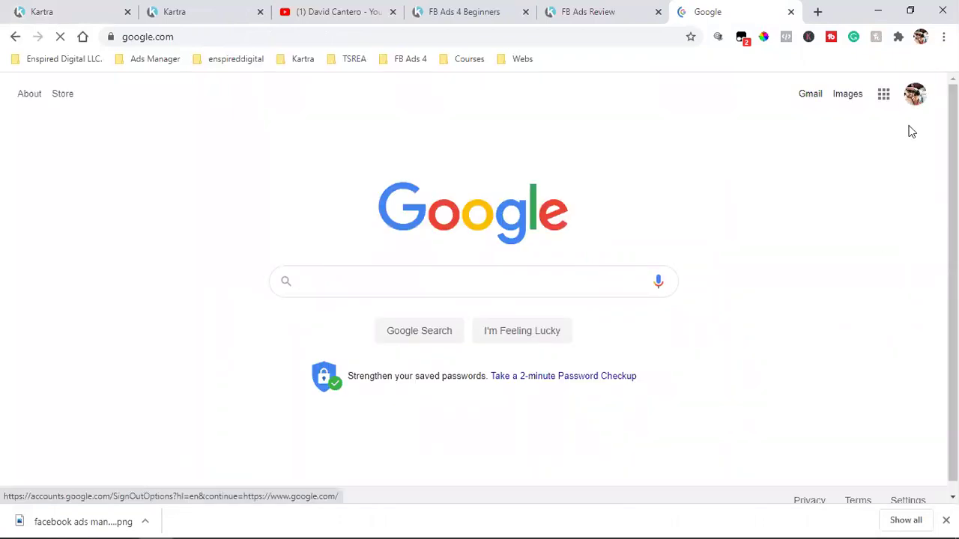
pyautogui.click(914, 95)
pyautogui.scroll(-5, 868, 333)
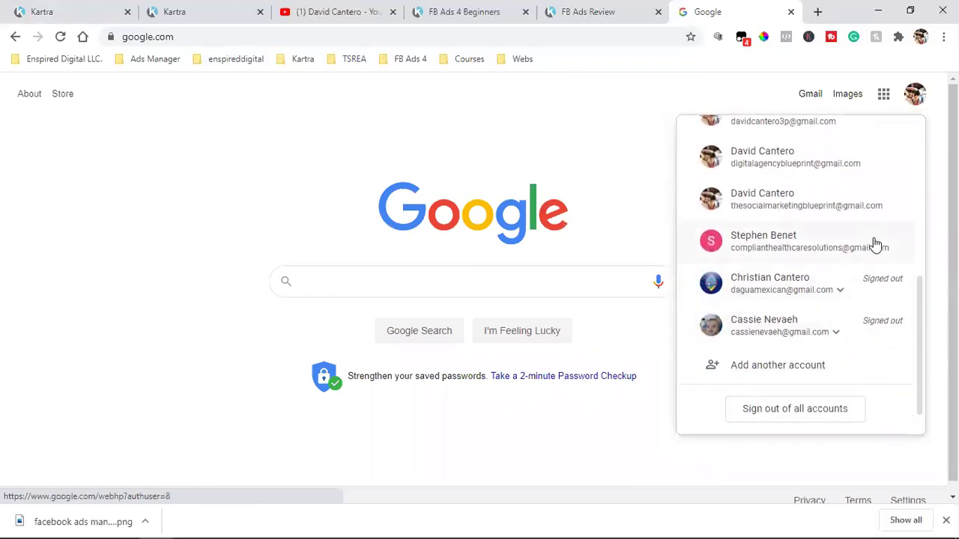
pyautogui.scroll(3, 804, 299)
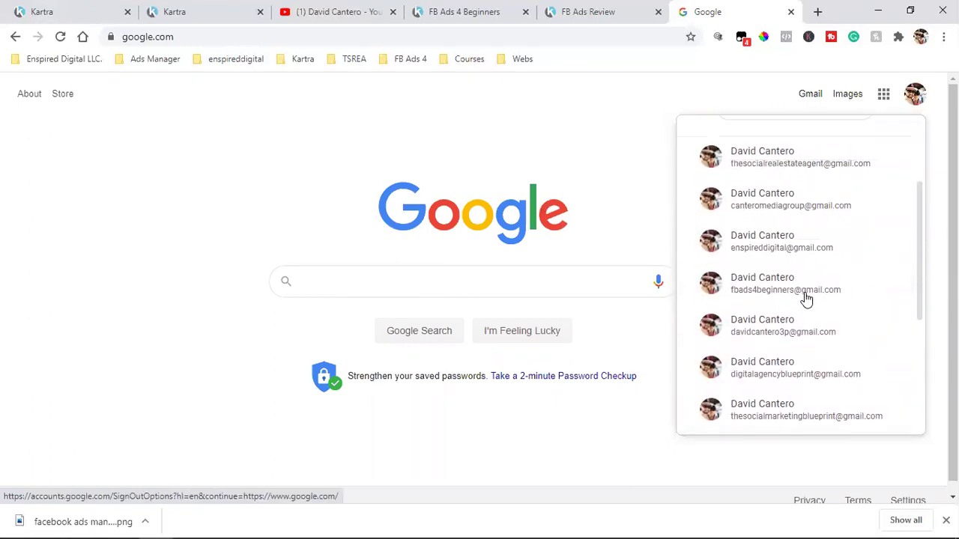
pyautogui.click(152, 9)
pyautogui.click(75, 10)
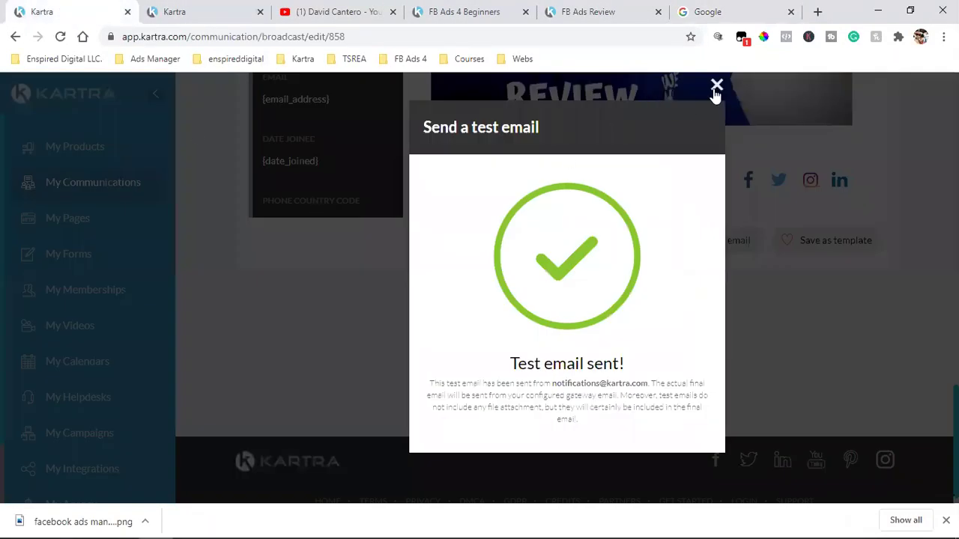
pyautogui.click(716, 87)
pyautogui.click(707, 11)
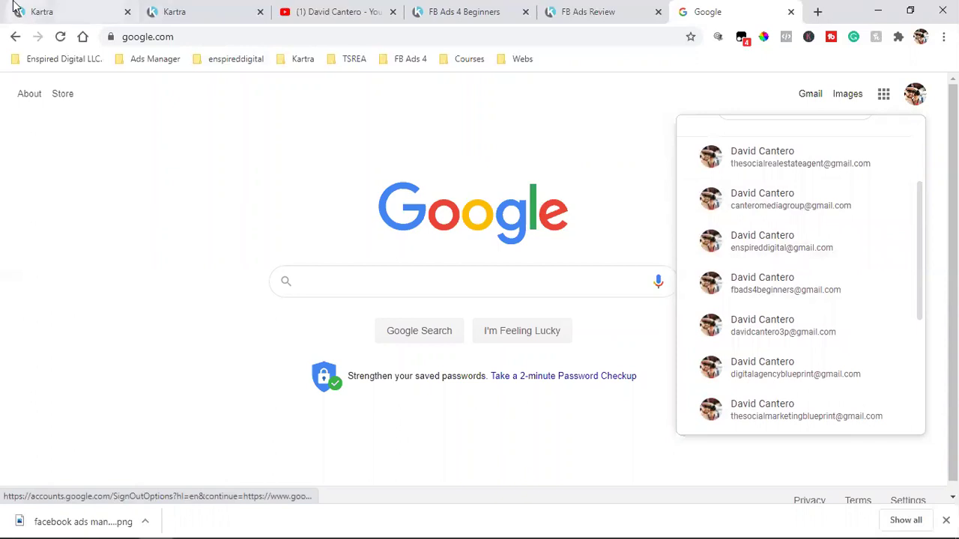
pyautogui.click(42, 11)
pyautogui.click(696, 268)
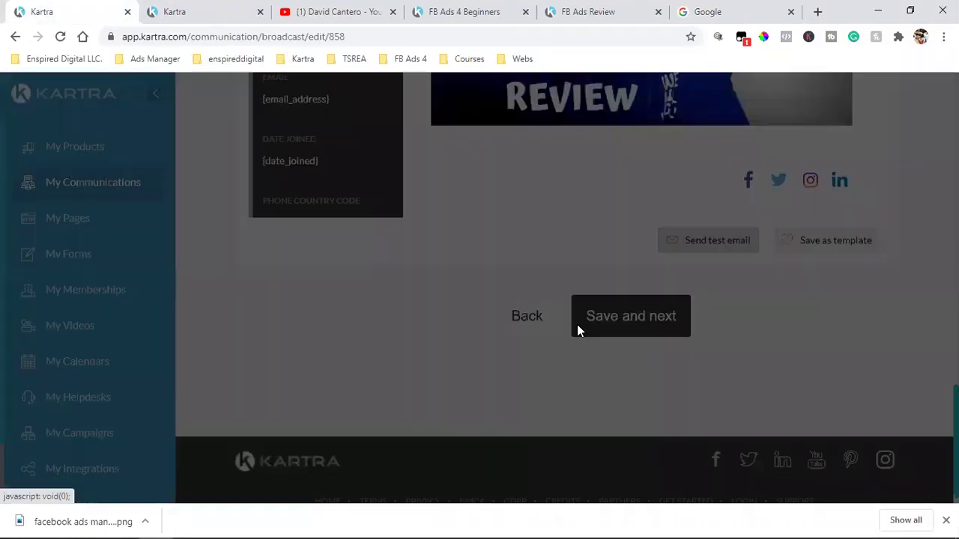
pyautogui.click(515, 217)
pyautogui.click(500, 250)
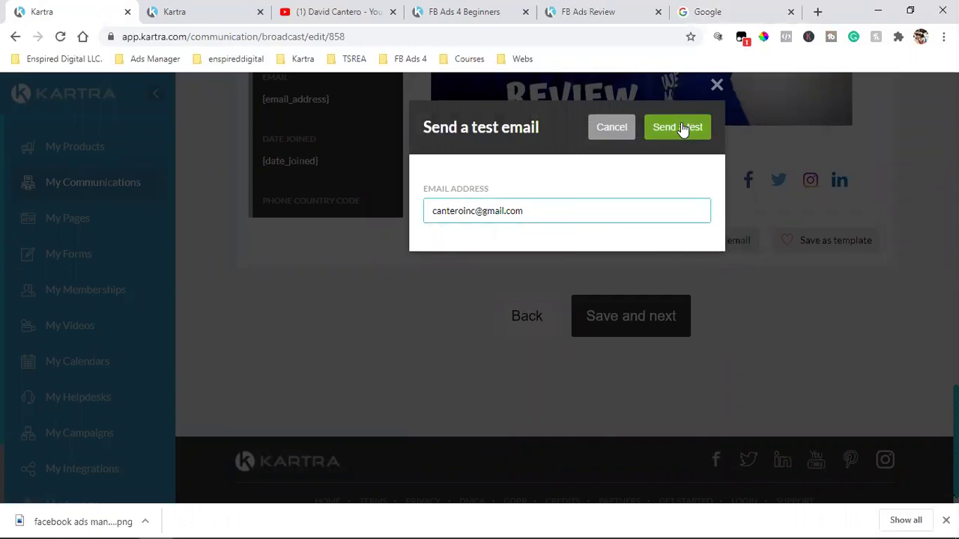
pyautogui.click(676, 128)
pyautogui.click(742, 9)
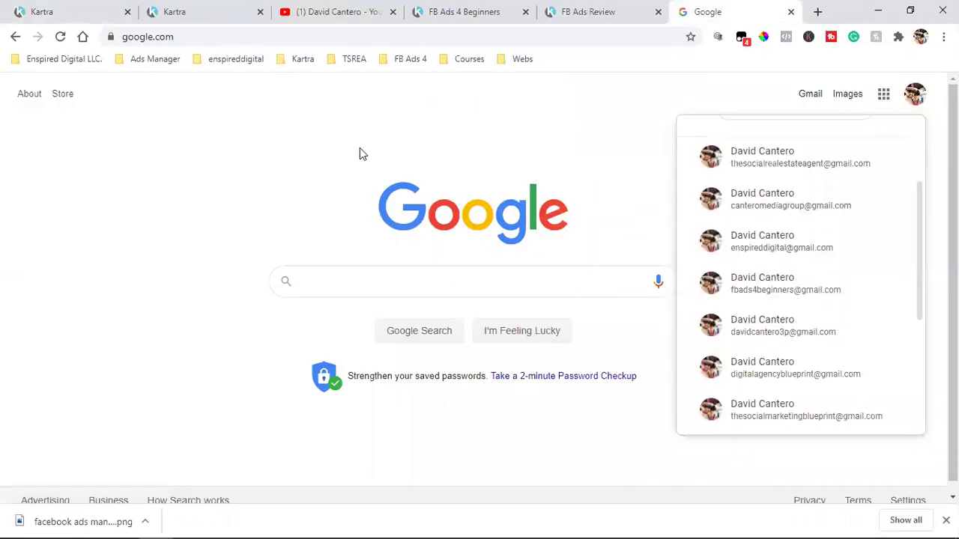
pyautogui.scroll(3, 781, 199)
pyautogui.click(815, 112)
# - Open Gmail, refresh the inbox, and open the Kartra 'TEST, check out this clients Facebook account' email
pyautogui.click(812, 104)
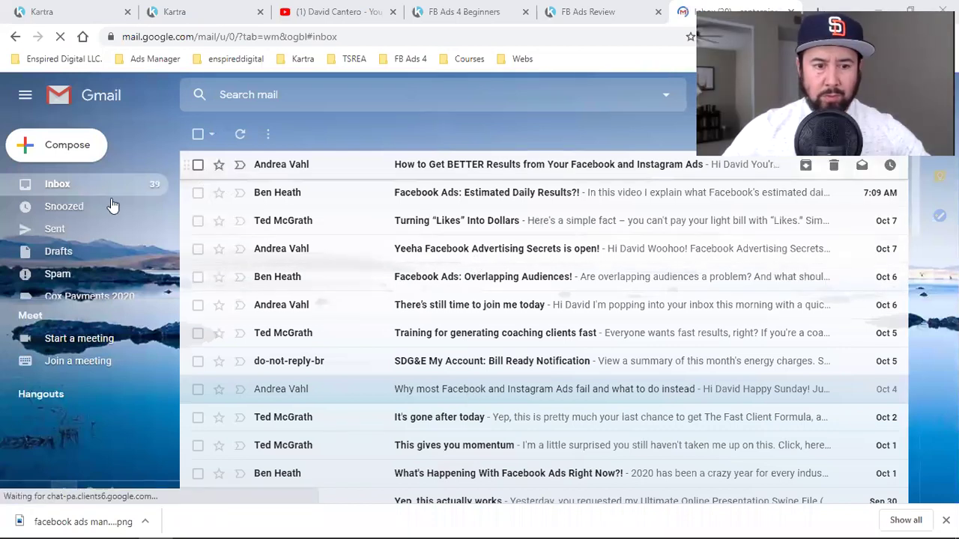
pyautogui.click(66, 184)
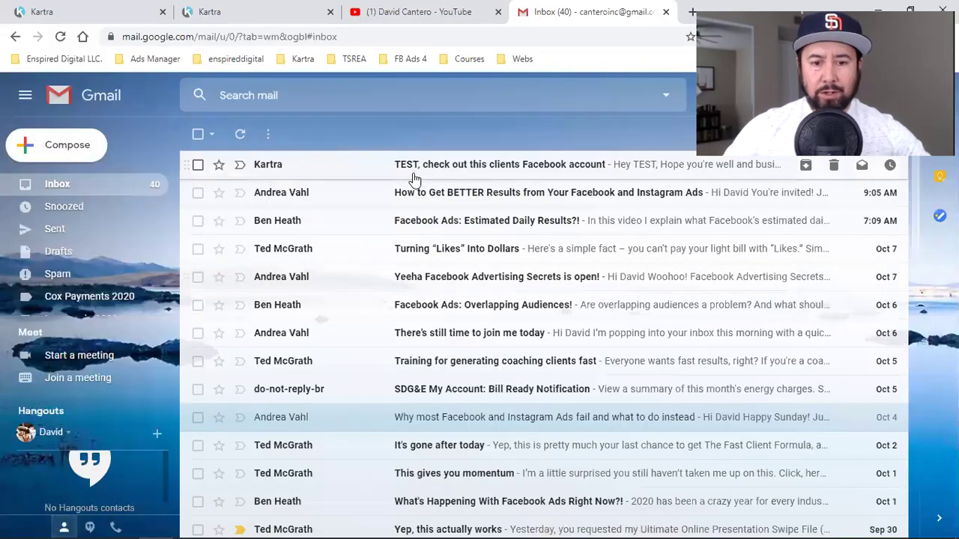
pyautogui.click(486, 169)
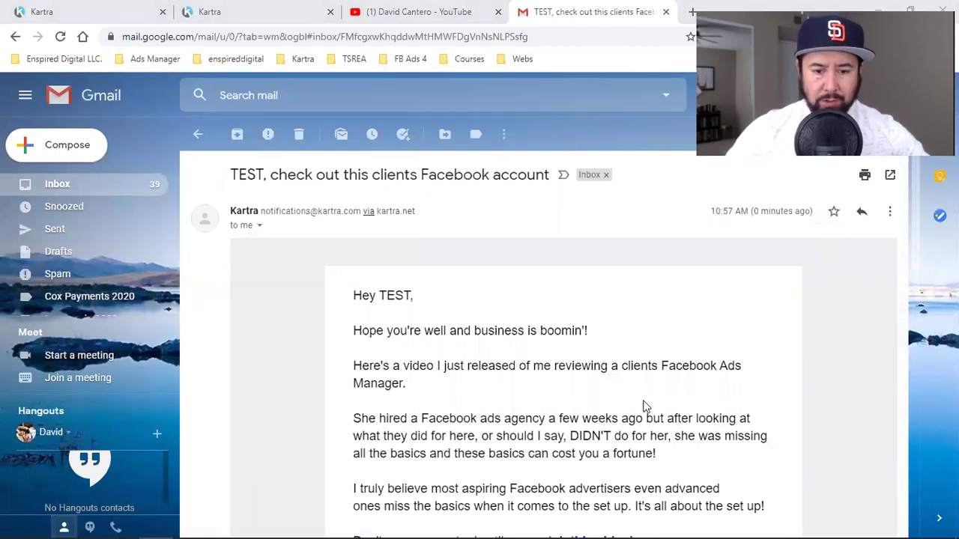
# - Follow the test email's 'watch this video!' link and scroll through the FB Ads Review page
pyautogui.scroll(-1, 552, 378)
pyautogui.scroll(-5, 553, 378)
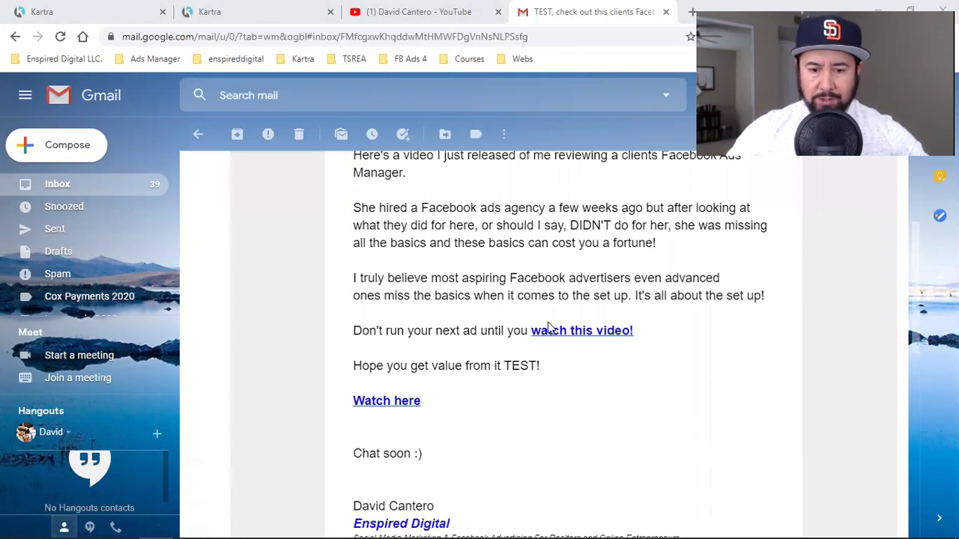
pyautogui.click(578, 332)
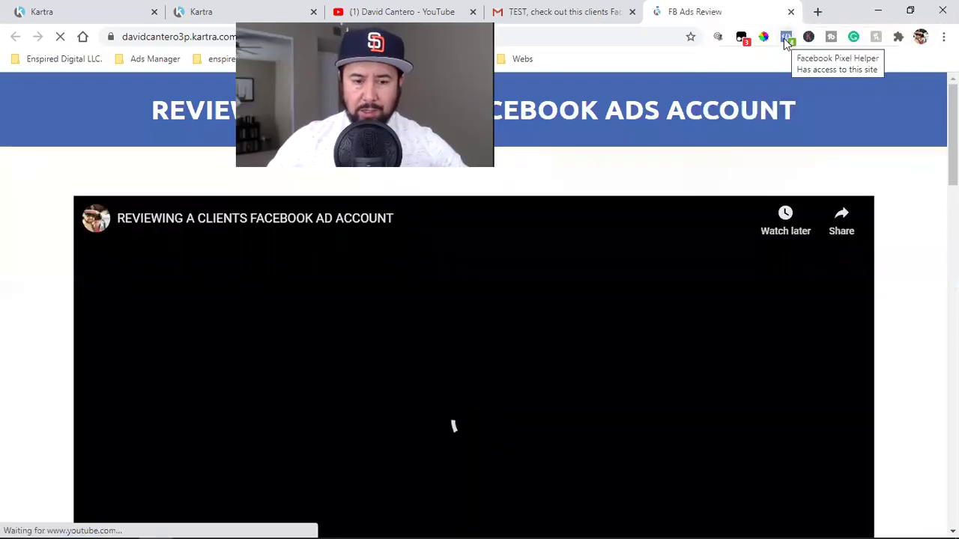
pyautogui.scroll(-5, 494, 348)
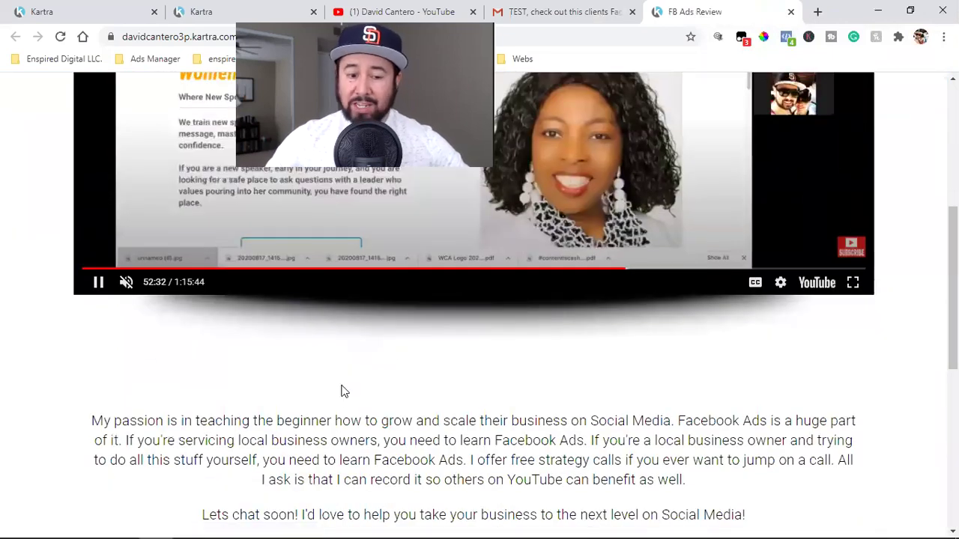
pyautogui.scroll(-6, 584, 379)
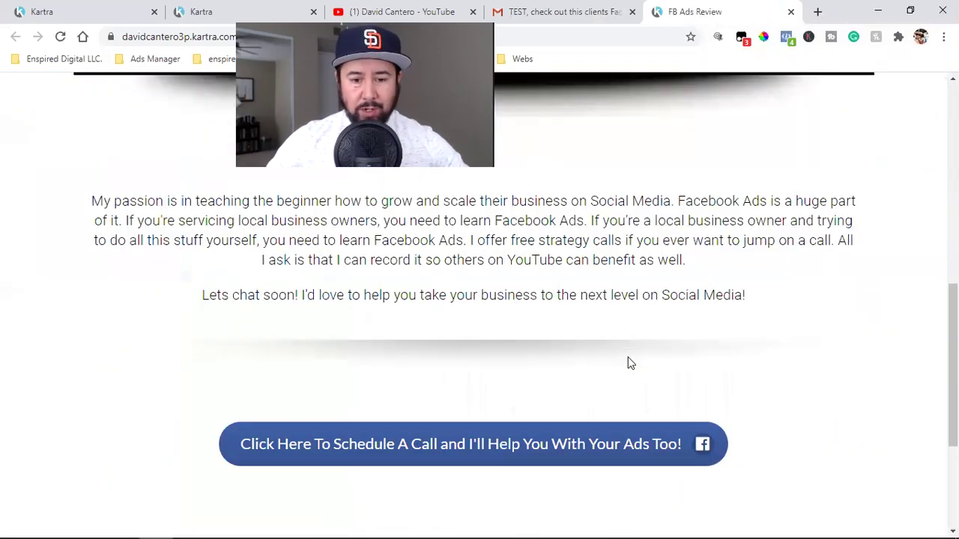
pyautogui.scroll(8, 627, 365)
pyautogui.scroll(-8, 626, 366)
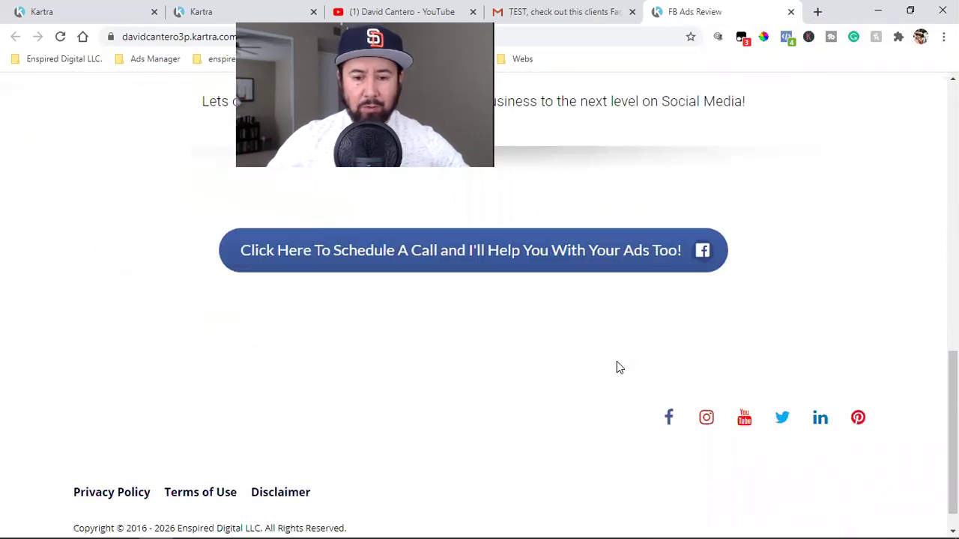
pyautogui.scroll(7, 617, 363)
pyautogui.scroll(-4, 617, 366)
pyautogui.scroll(6, 607, 330)
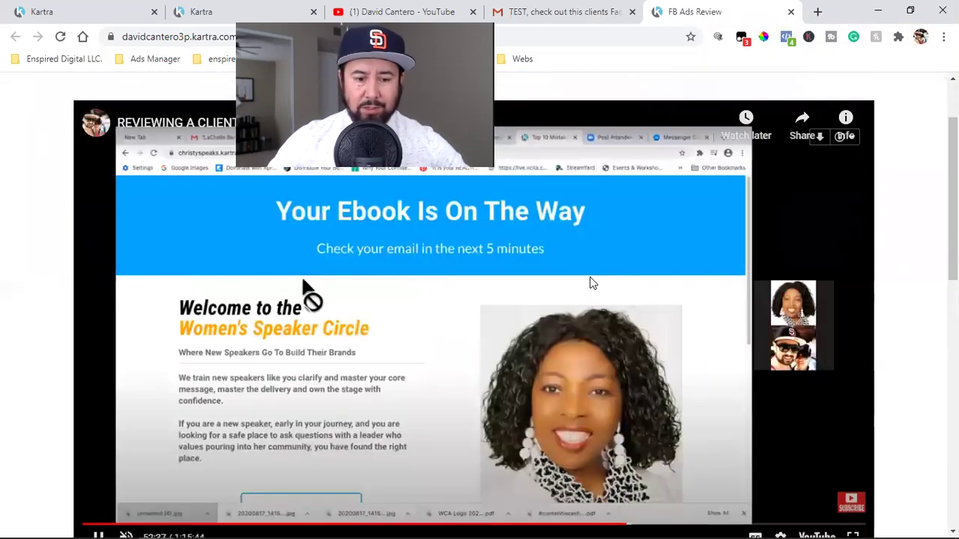
# - Test the Watch here and video links, closing duplicate tabs, and return to the broadcast editor
pyautogui.click(590, 9)
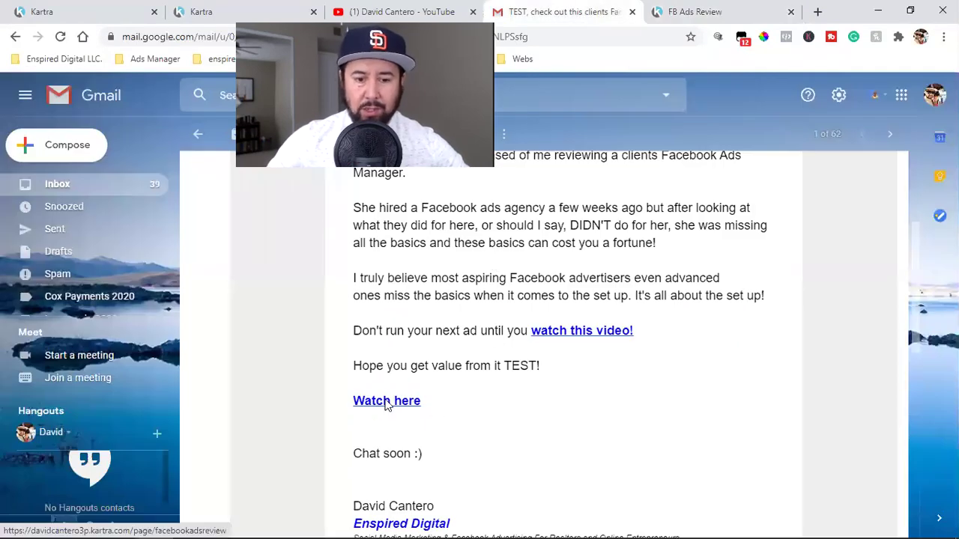
pyautogui.click(377, 407)
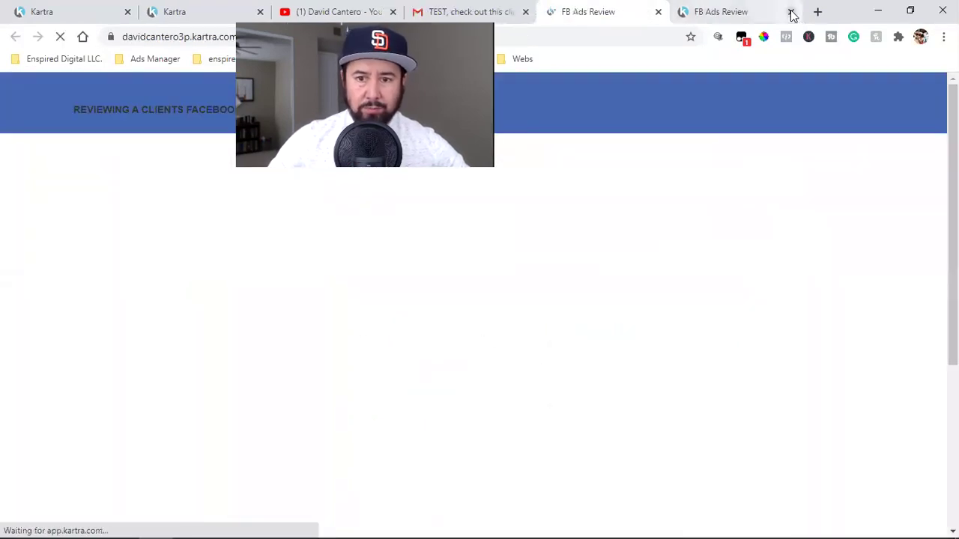
pyautogui.click(792, 12)
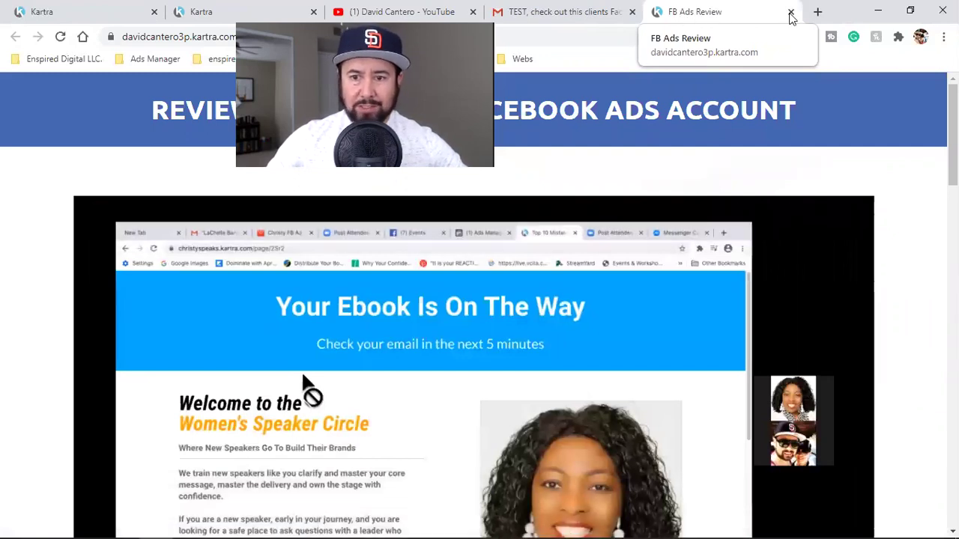
pyautogui.click(791, 14)
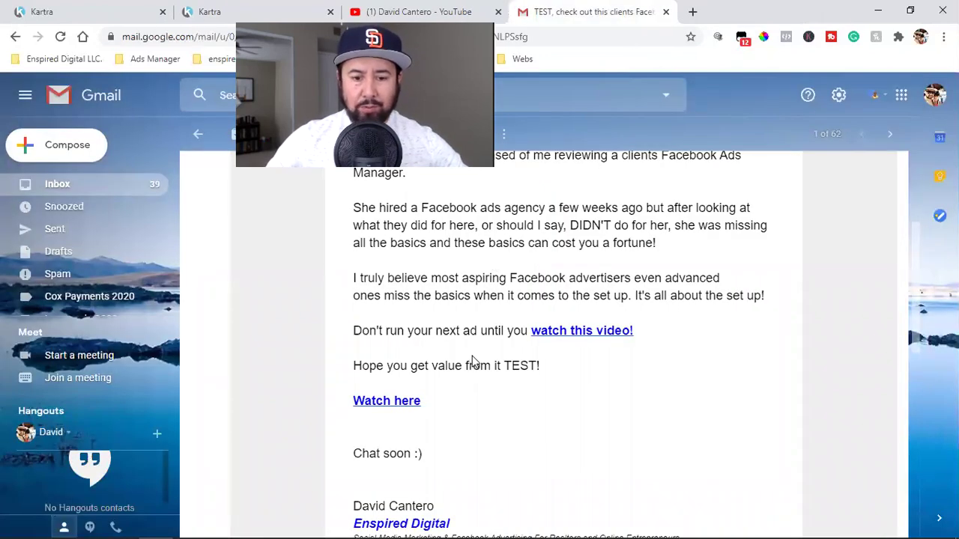
pyautogui.scroll(-2, 562, 392)
pyautogui.scroll(-1, 546, 376)
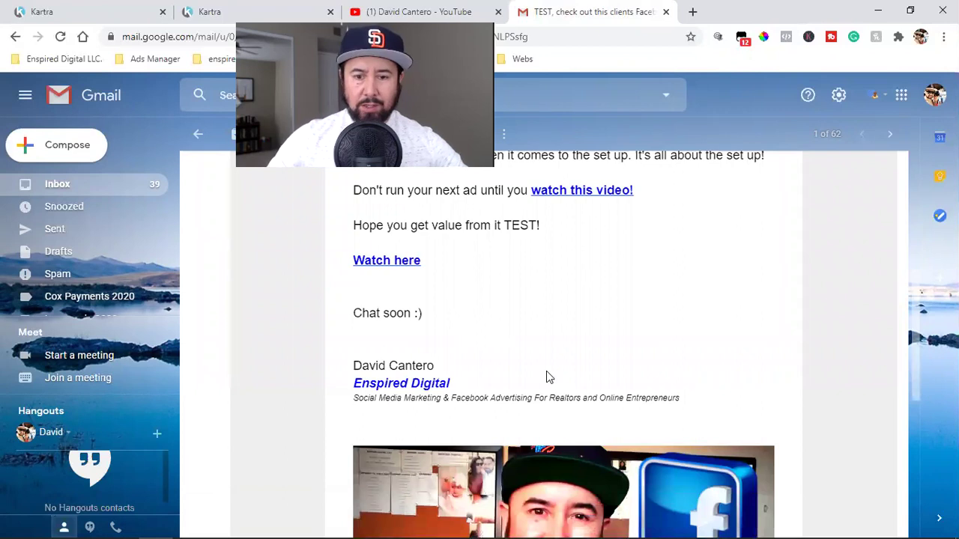
pyautogui.click(546, 376)
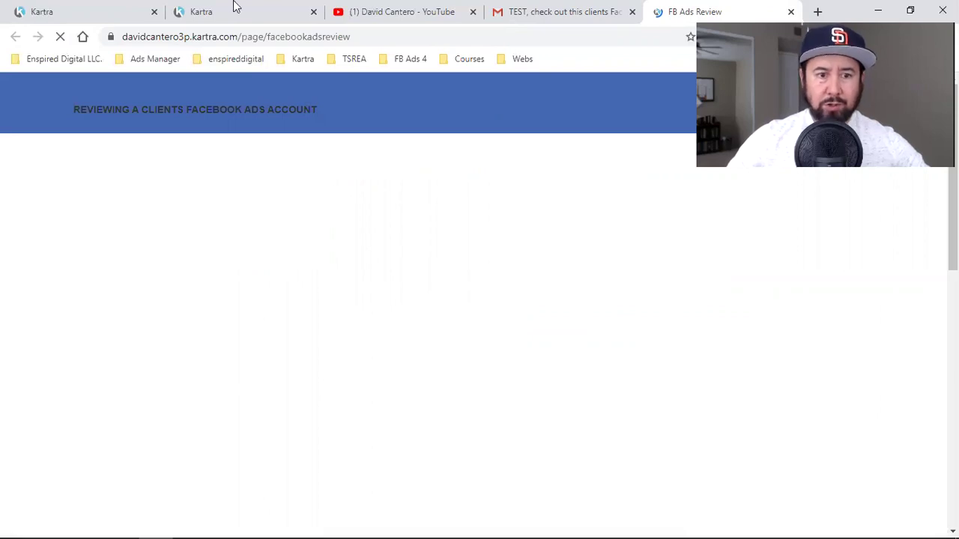
pyautogui.hotkey('ctrl', '1')
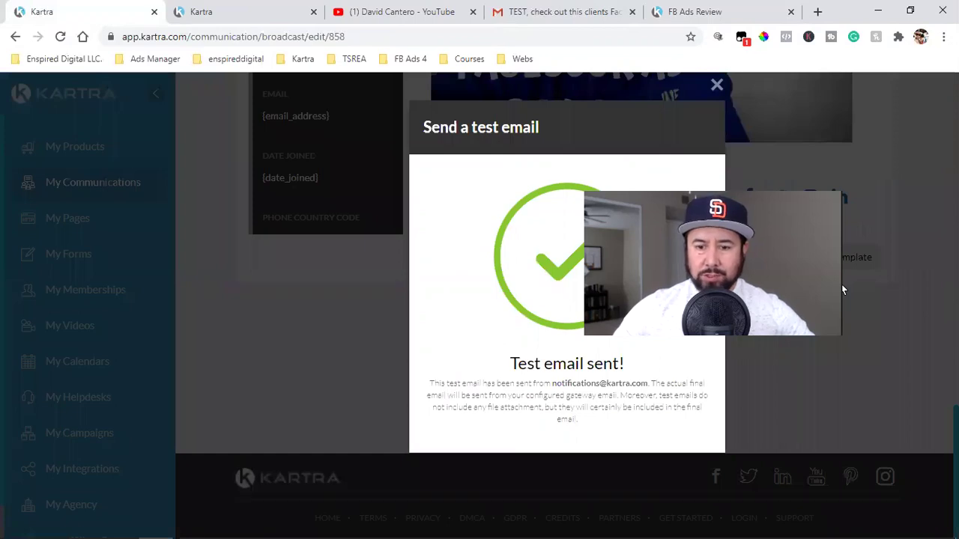
# - Advance the broadcast past Message and Automations to Send now and confirm sending immediately
pyautogui.click(883, 144)
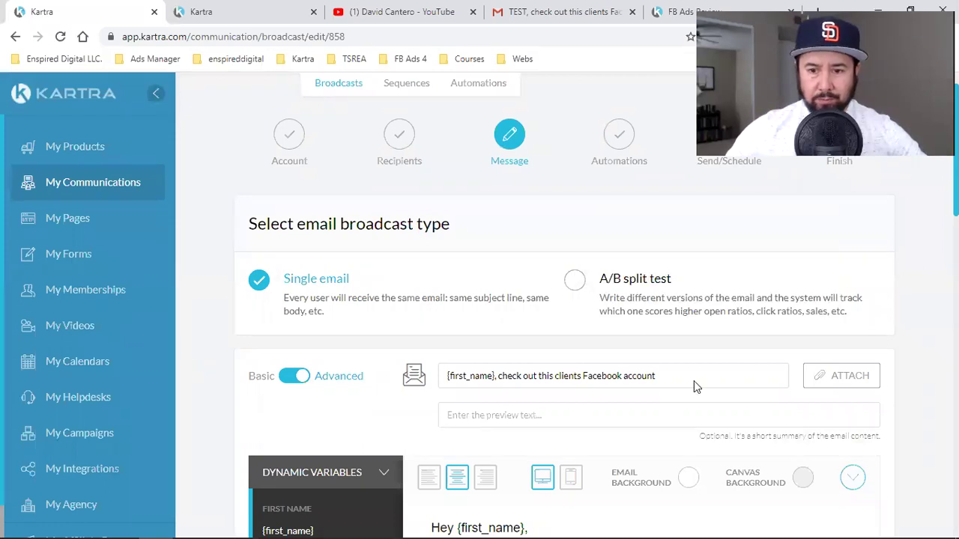
pyautogui.scroll(-10, 570, 304)
pyautogui.click(593, 368)
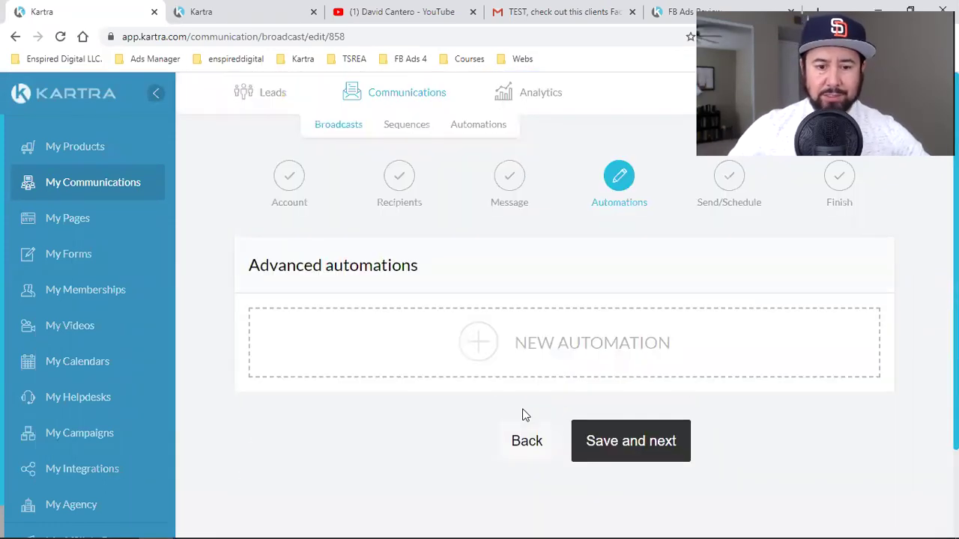
pyautogui.click(619, 443)
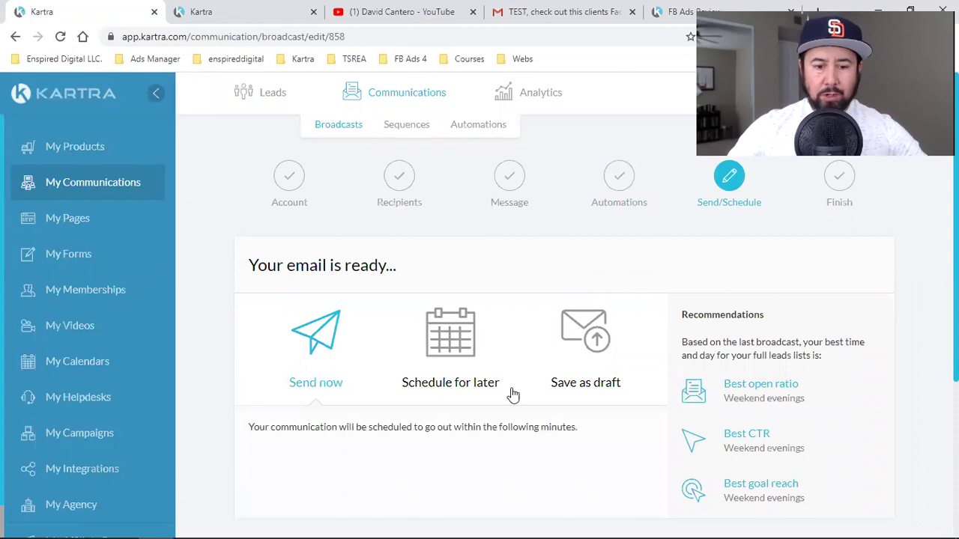
pyautogui.scroll(-2, 513, 395)
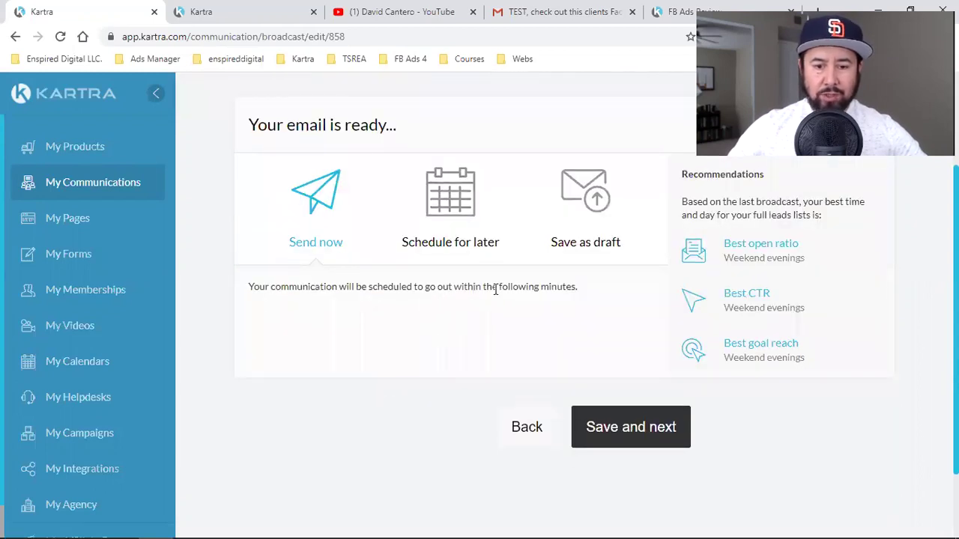
pyautogui.click(665, 446)
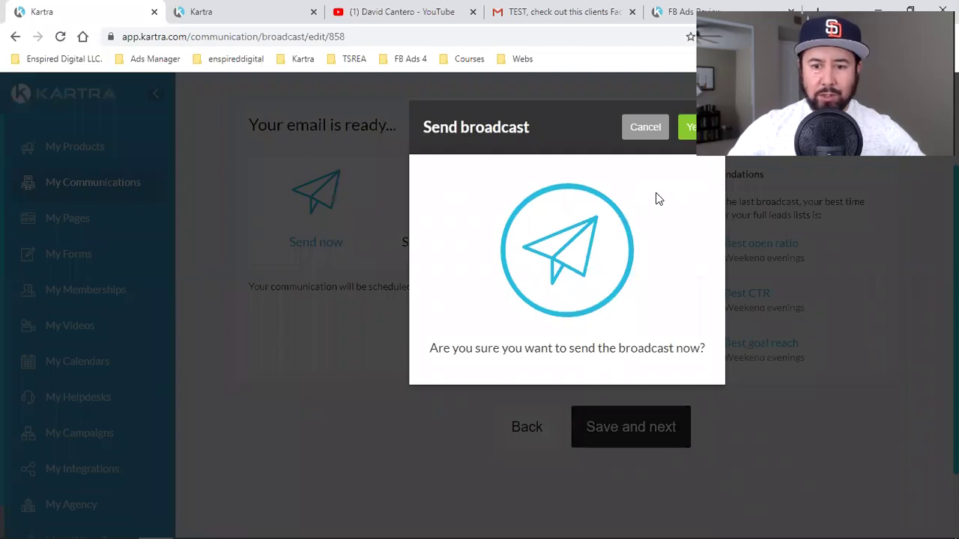
pyautogui.click(689, 127)
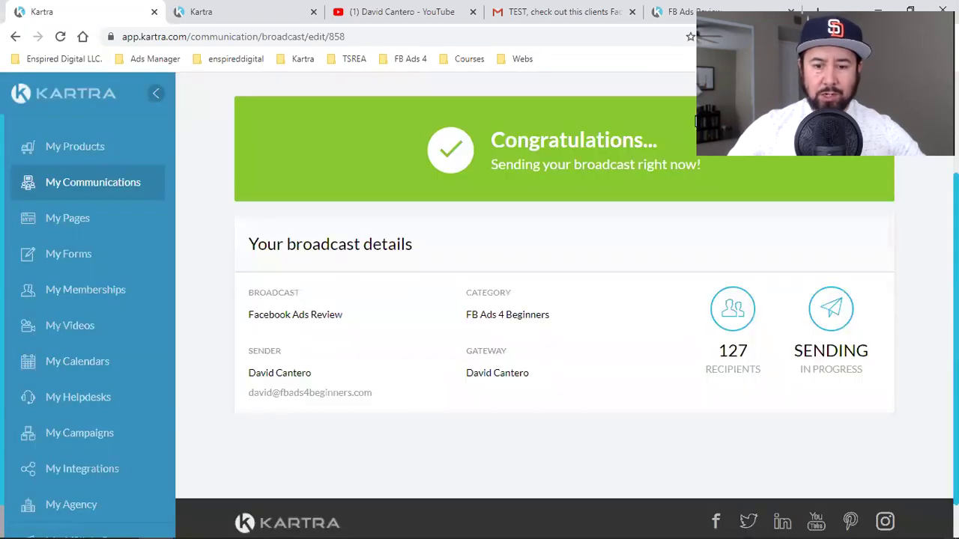
# - Review the Finish step confirming Facebook Ads Review is sending to 127 recipients
pyautogui.doubleClick(724, 346)
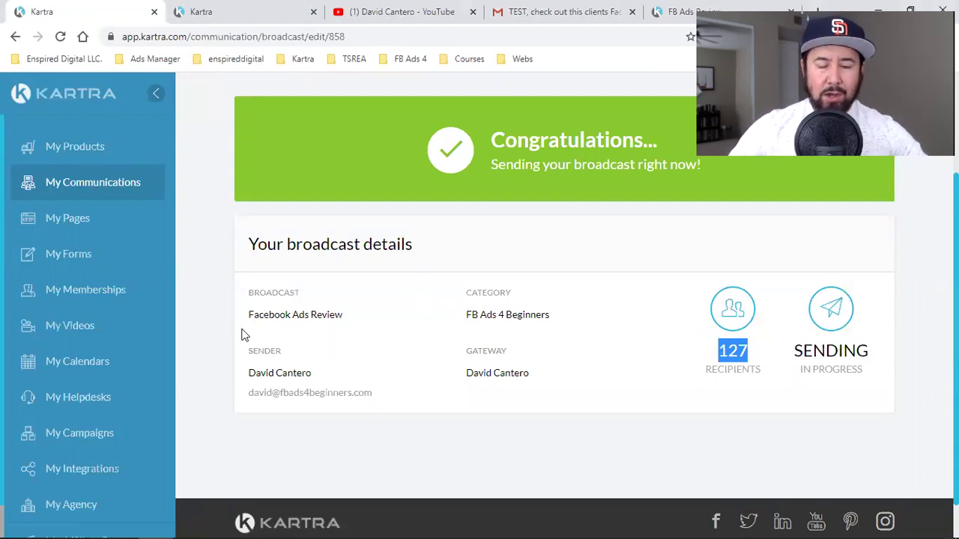
pyautogui.scroll(2, 675, 322)
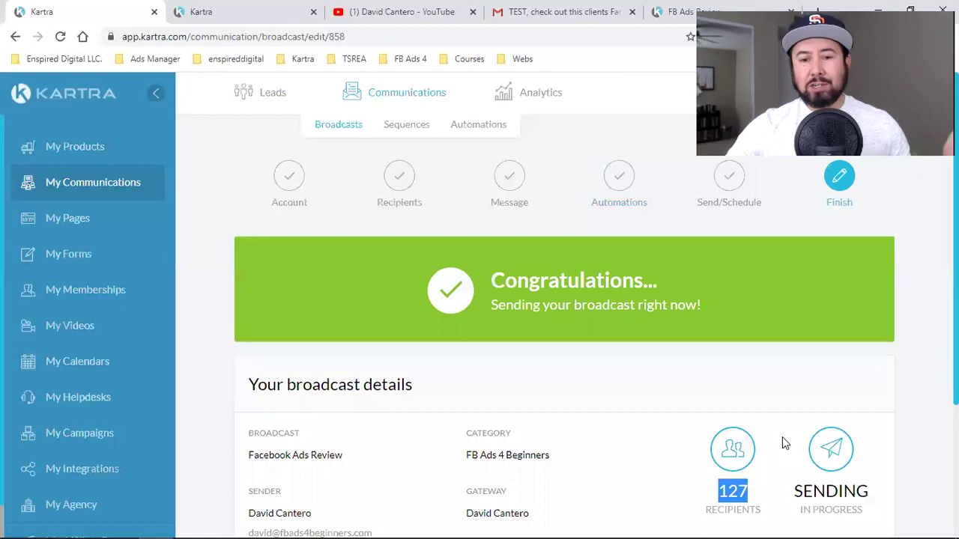
pyautogui.click(232, 223)
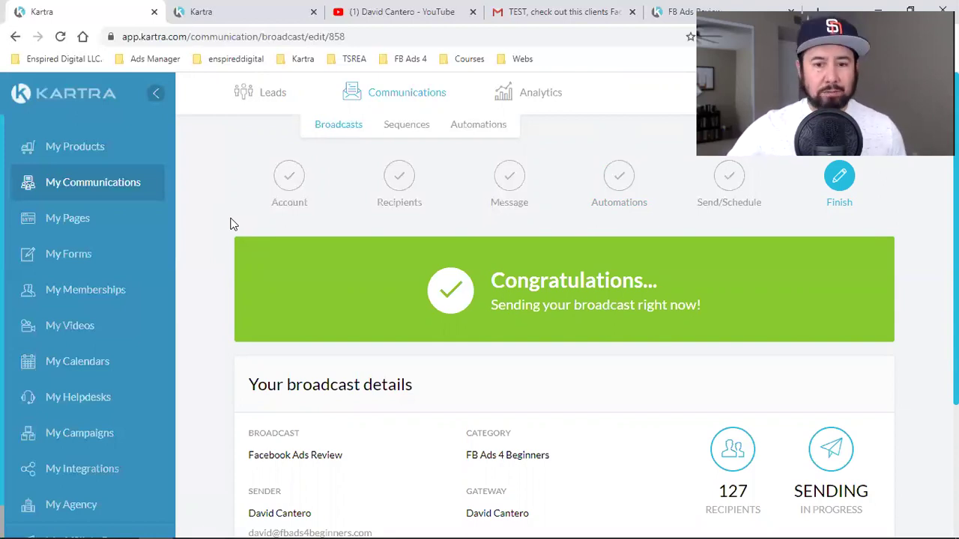
pyautogui.moveTo(530, 98)
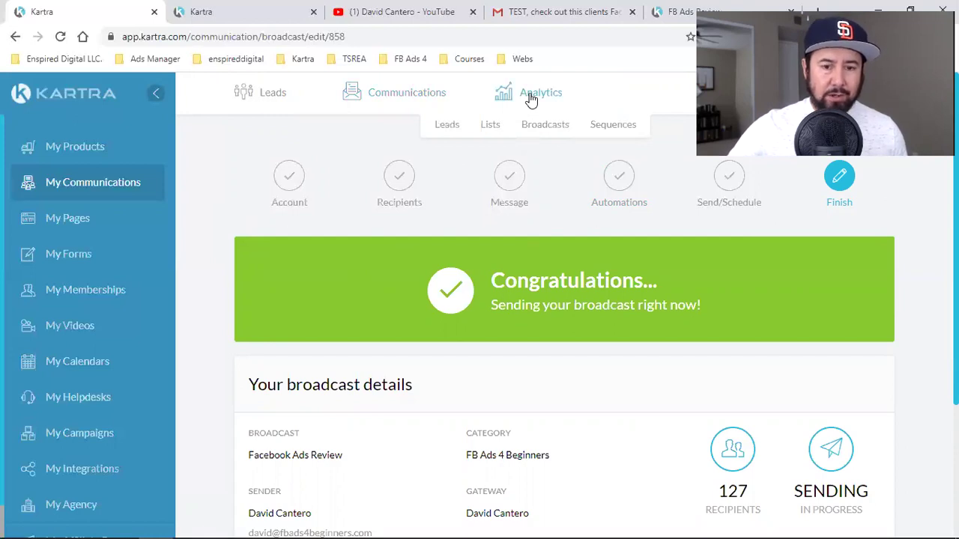
# - Open the Broadcasts analytics page and limit the date range to Today
pyautogui.click(546, 126)
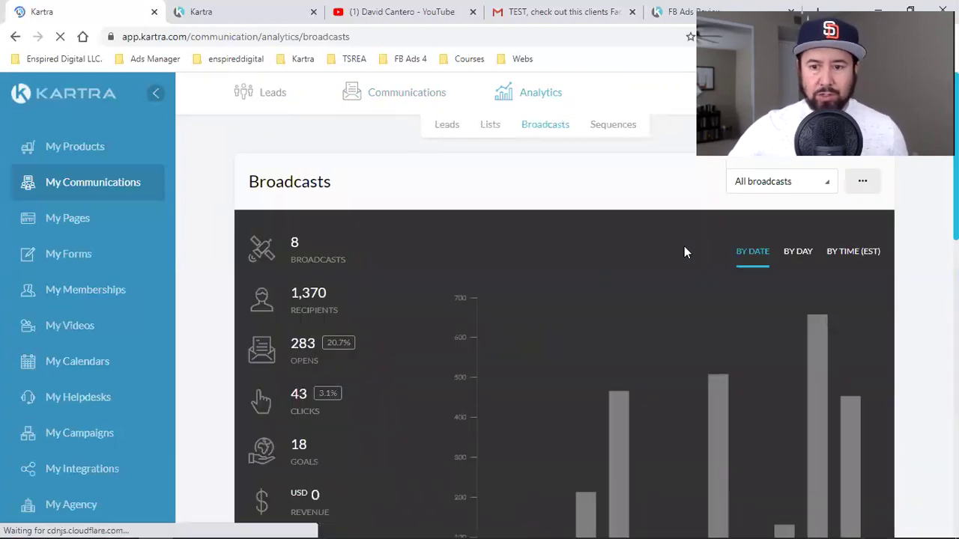
pyautogui.click(771, 185)
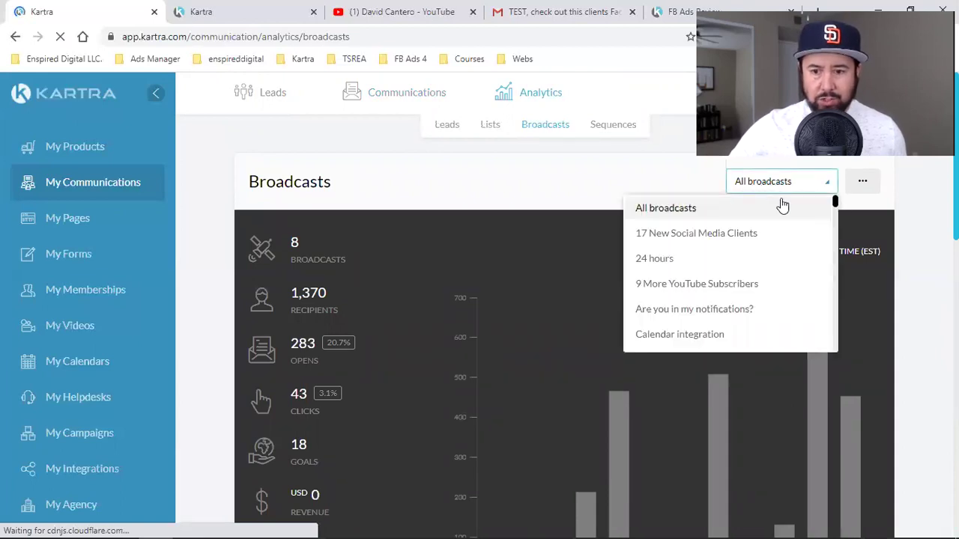
pyautogui.click(925, 224)
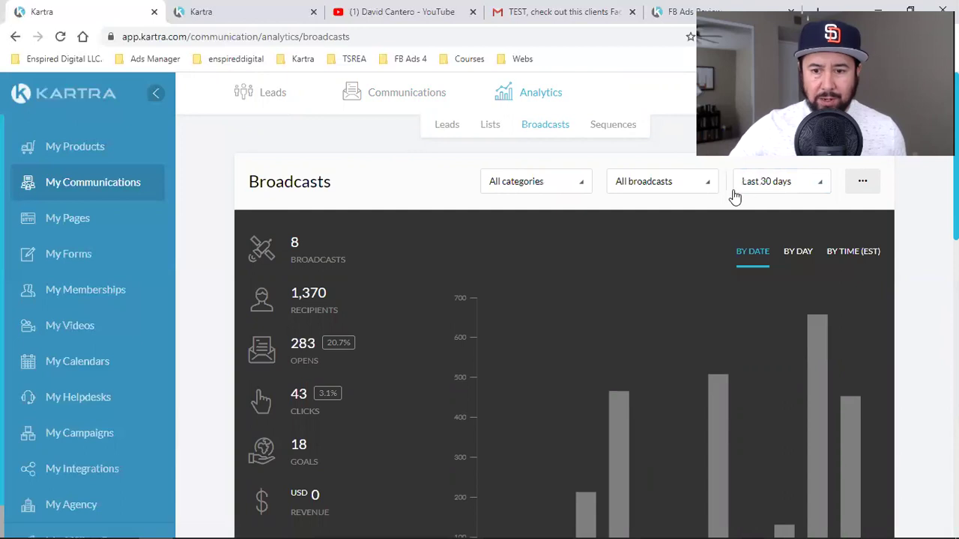
pyautogui.click(752, 191)
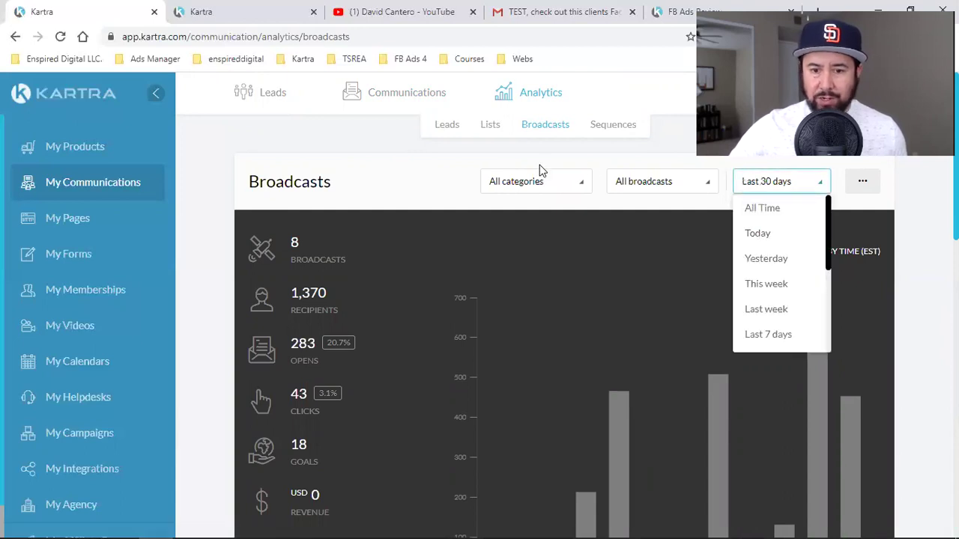
pyautogui.click(759, 234)
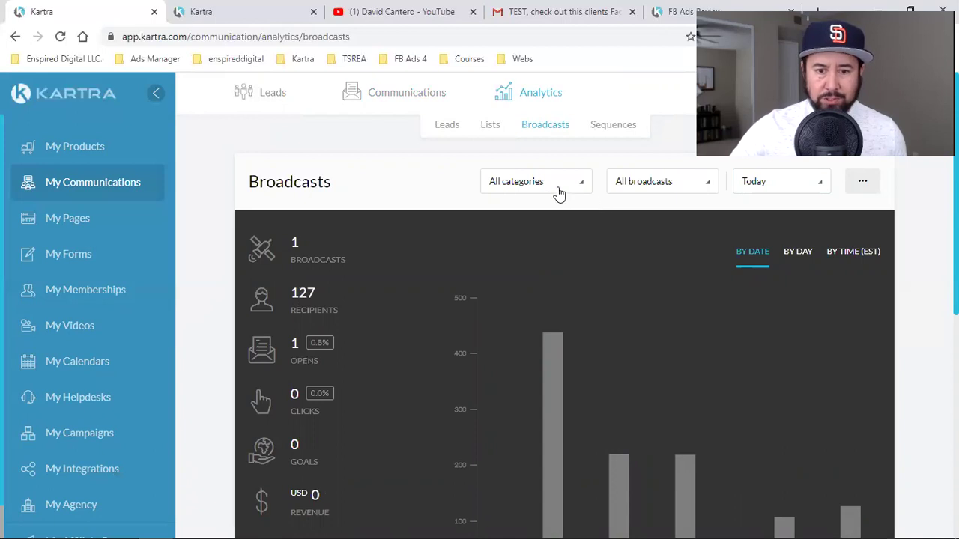
# - Filter the stats to the FB Ads 4 Beginners category and the Facebook Ads Review broadcast
pyautogui.click(530, 193)
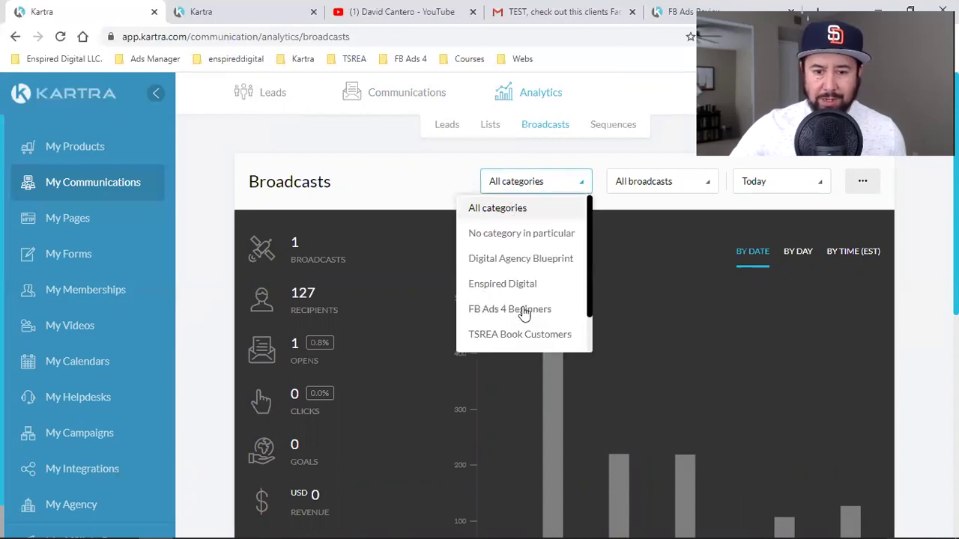
pyautogui.click(524, 313)
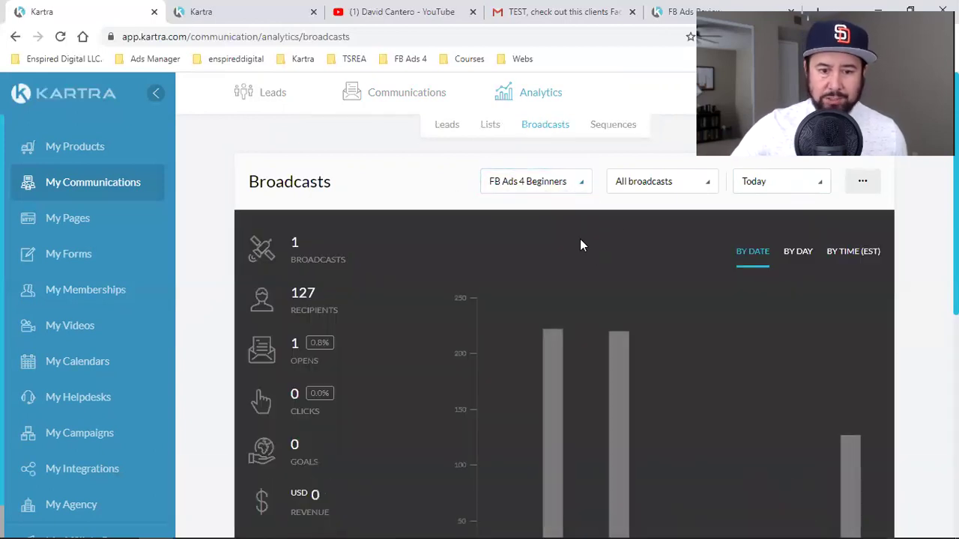
pyautogui.click(667, 187)
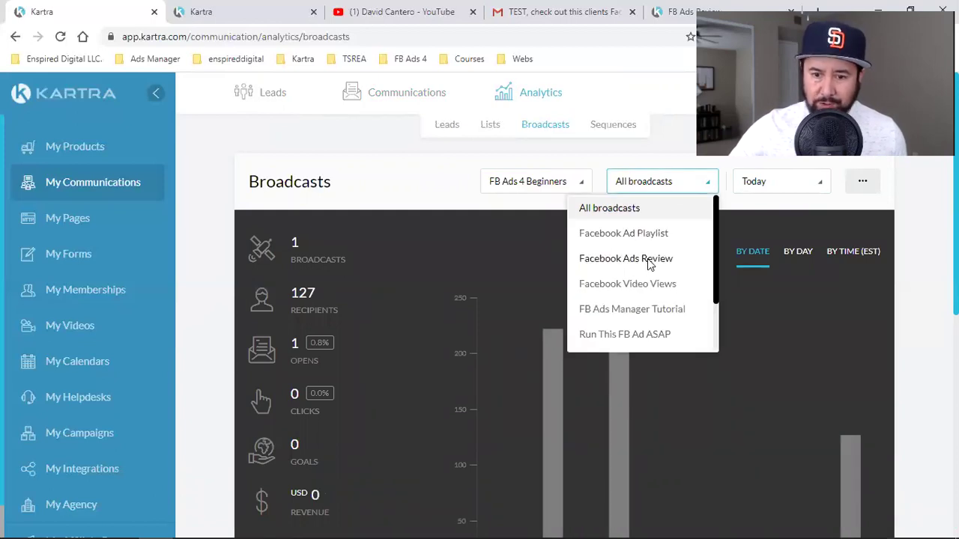
pyautogui.click(648, 260)
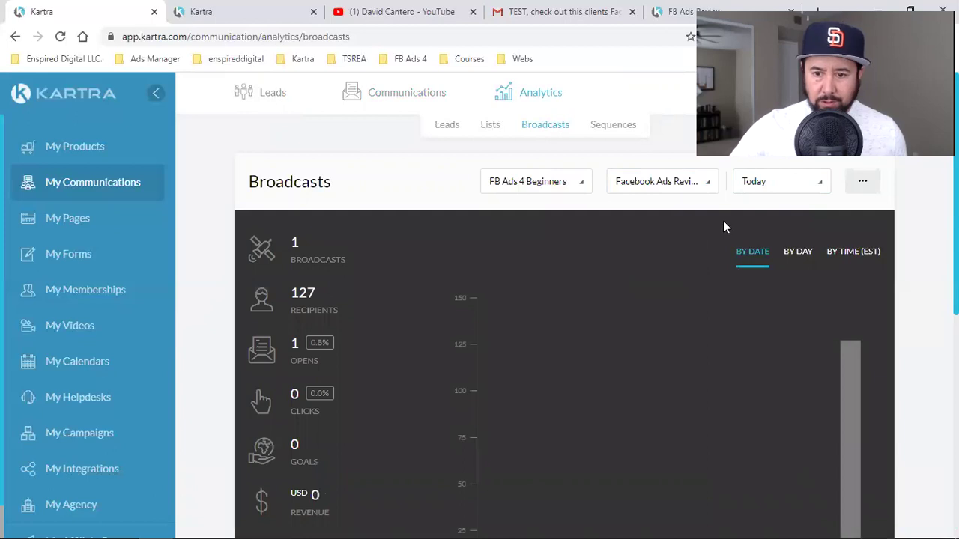
# - Check Yesterday's range, switch back to Today, and highlight the 127 recipients figure
pyautogui.click(771, 186)
pyautogui.click(766, 265)
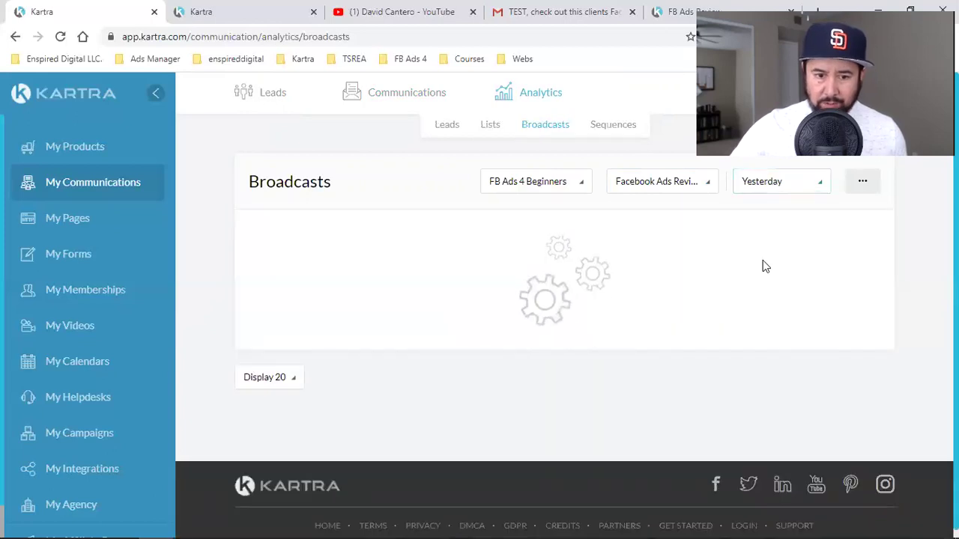
pyautogui.click(769, 188)
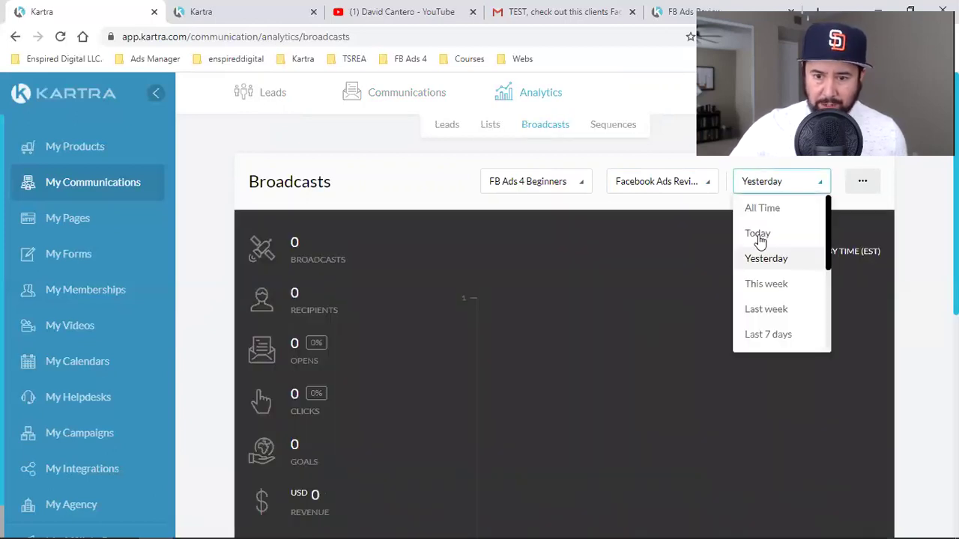
pyautogui.click(758, 234)
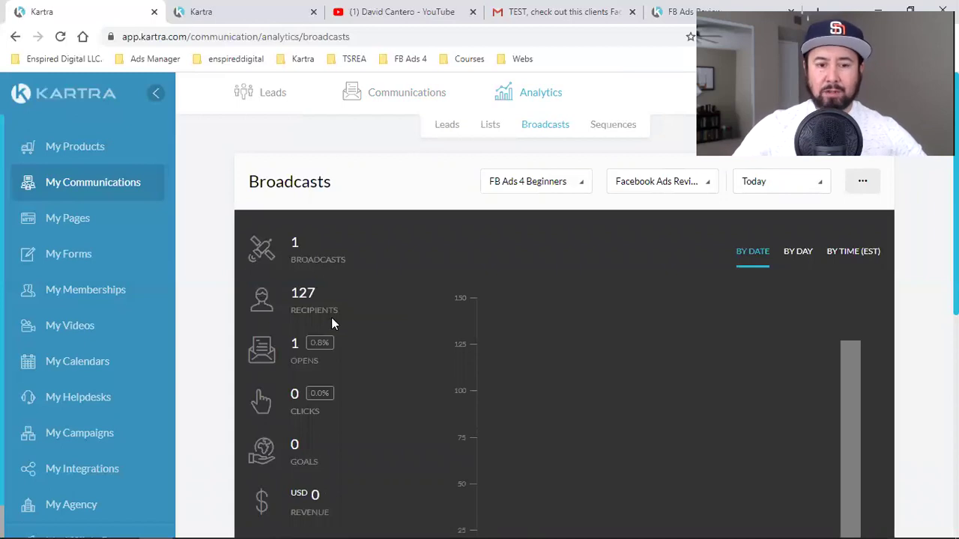
pyautogui.doubleClick(299, 296)
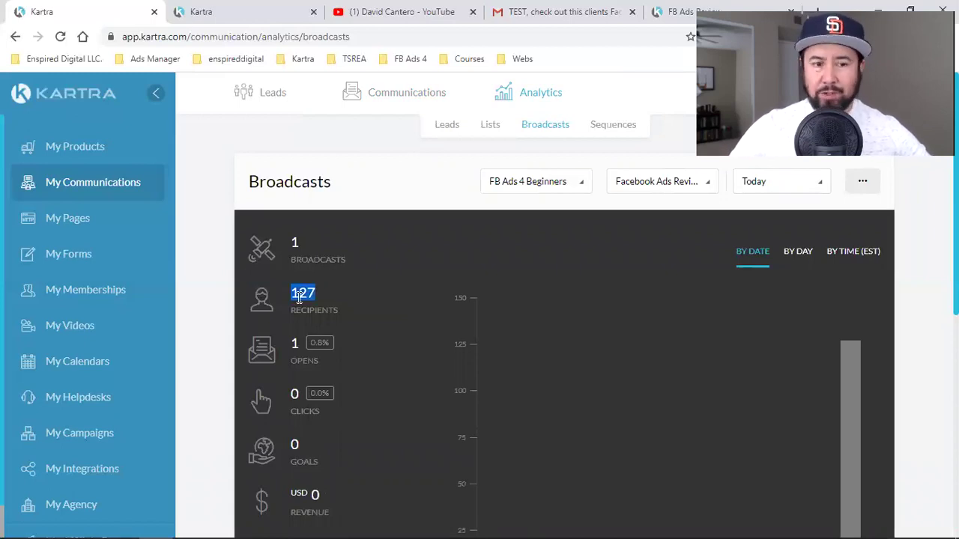
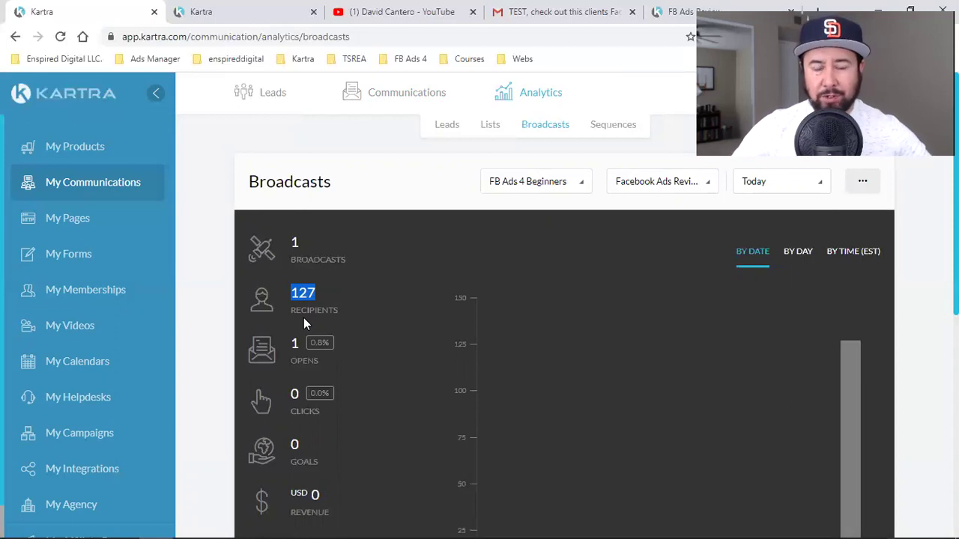
# - Highlight the 127 recipients figure, then bring up the FB Ads 4 Beginners category choices
pyautogui.doubleClick(303, 293)
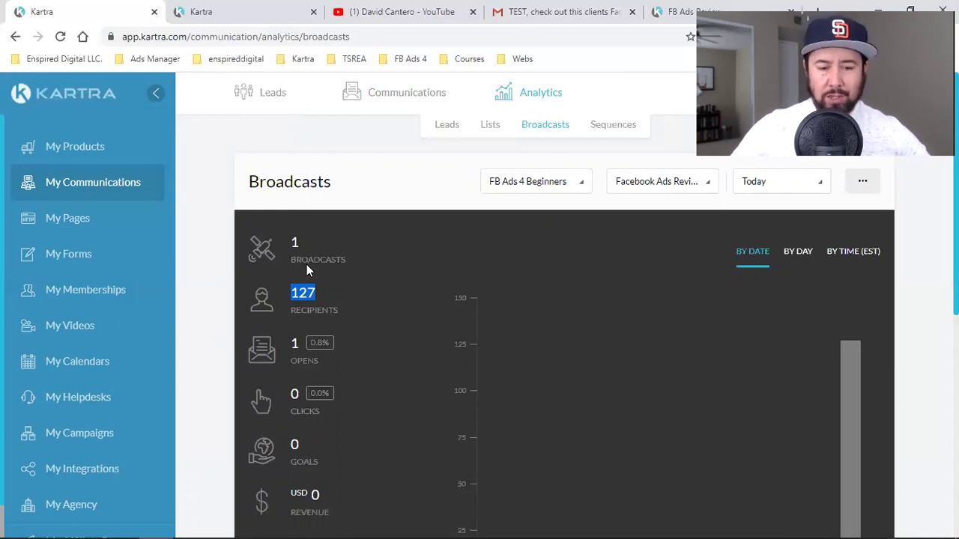
pyautogui.click(307, 294)
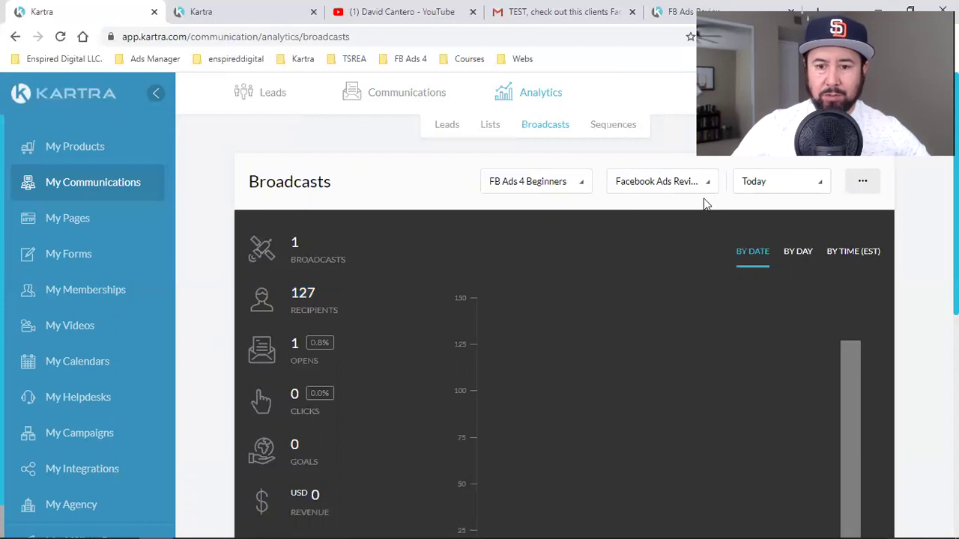
pyautogui.click(551, 188)
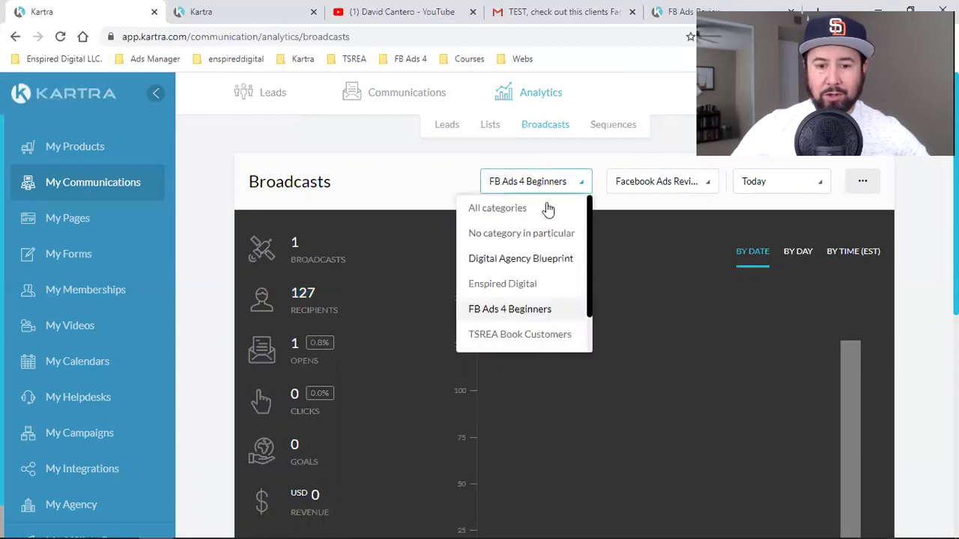
# - Switch the broadcast analytics to All categories and reload the page
pyautogui.click(546, 208)
pyautogui.click(680, 189)
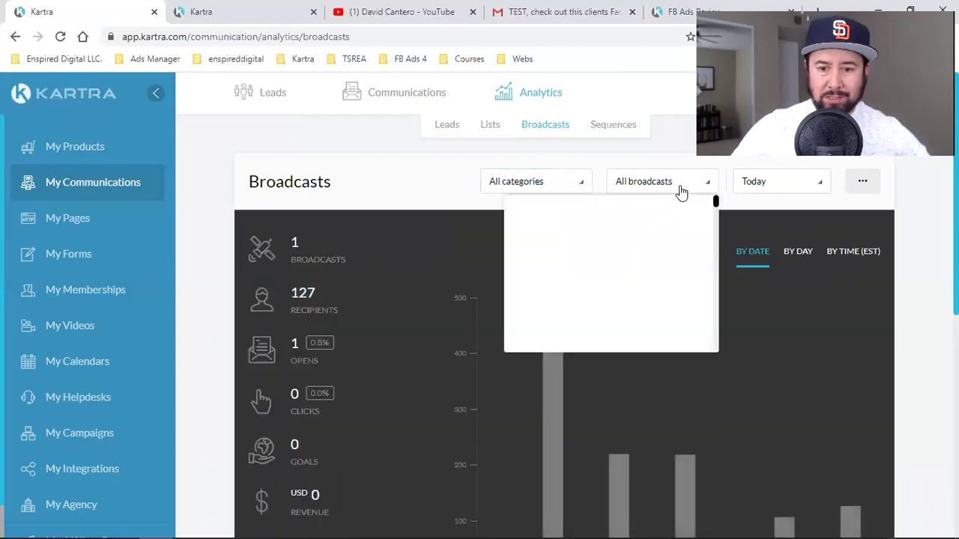
pyautogui.click(758, 188)
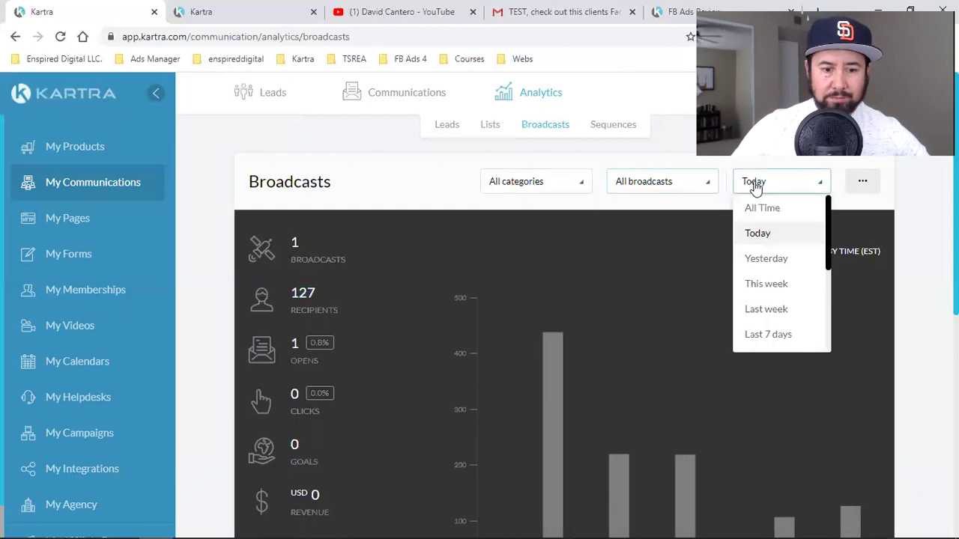
pyautogui.click(60, 36)
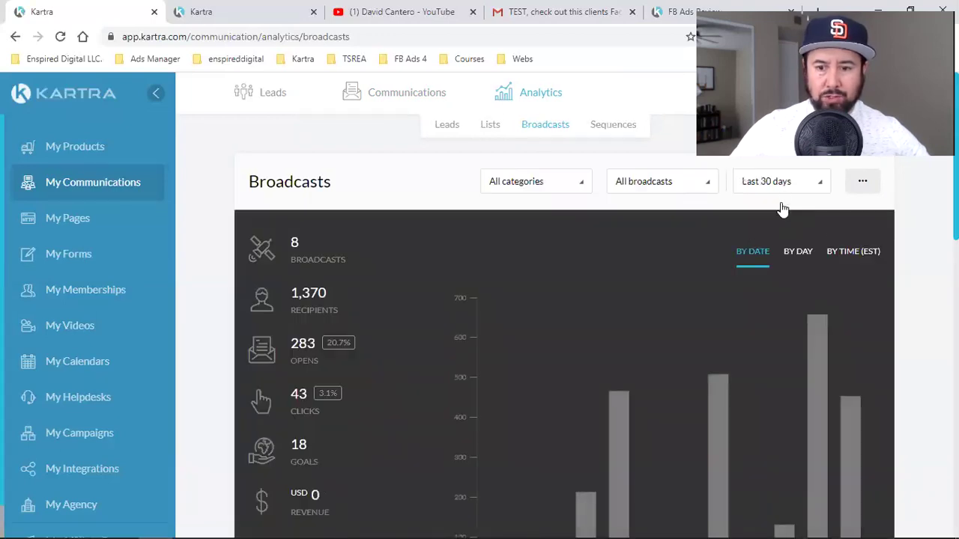
# - Limit the analytics to Today and highlight the 1 open (0.8%) figure
pyautogui.click(780, 192)
pyautogui.click(777, 234)
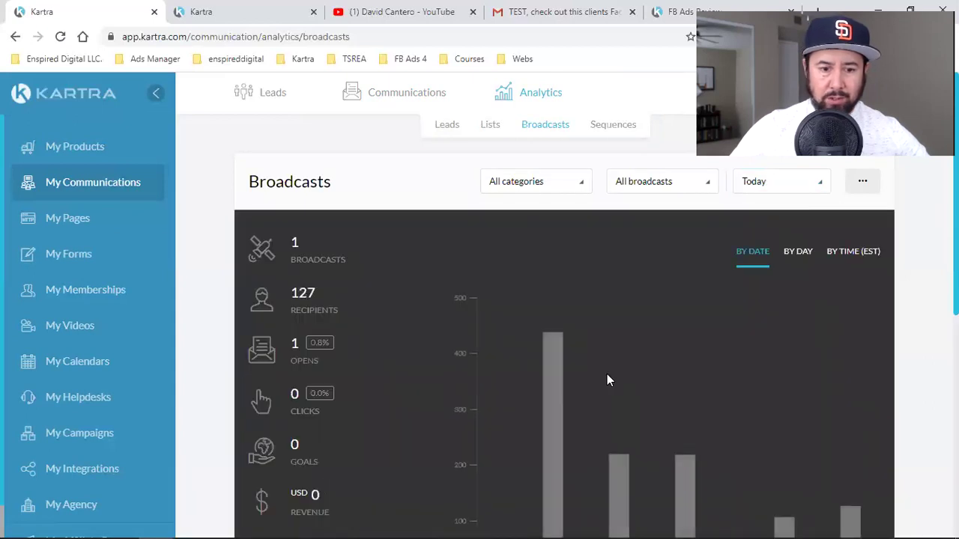
pyautogui.doubleClick(295, 343)
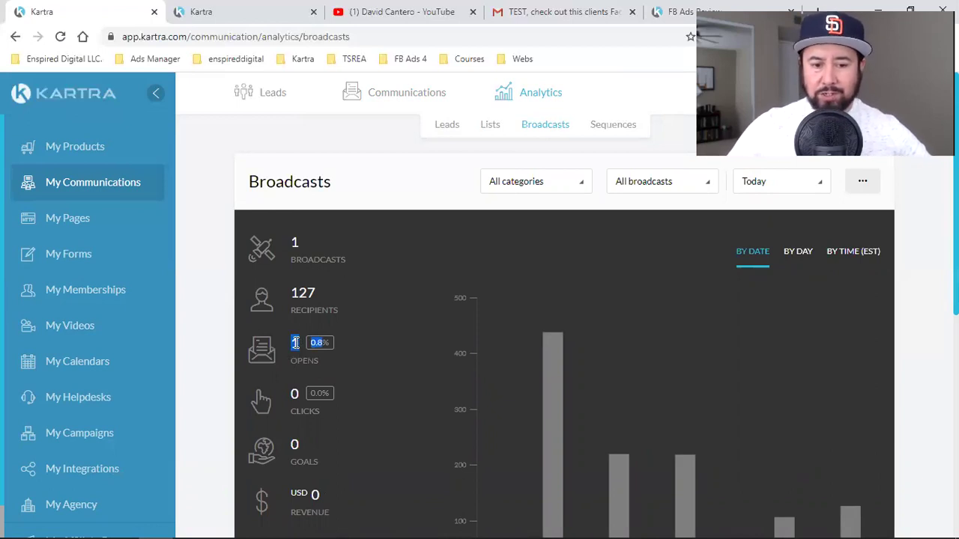
pyautogui.click(381, 193)
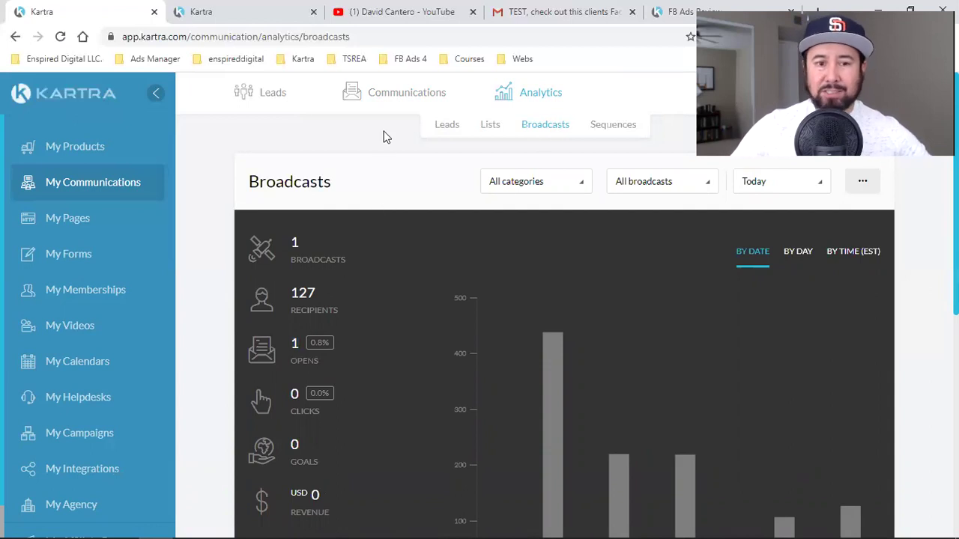
pyautogui.click(678, 9)
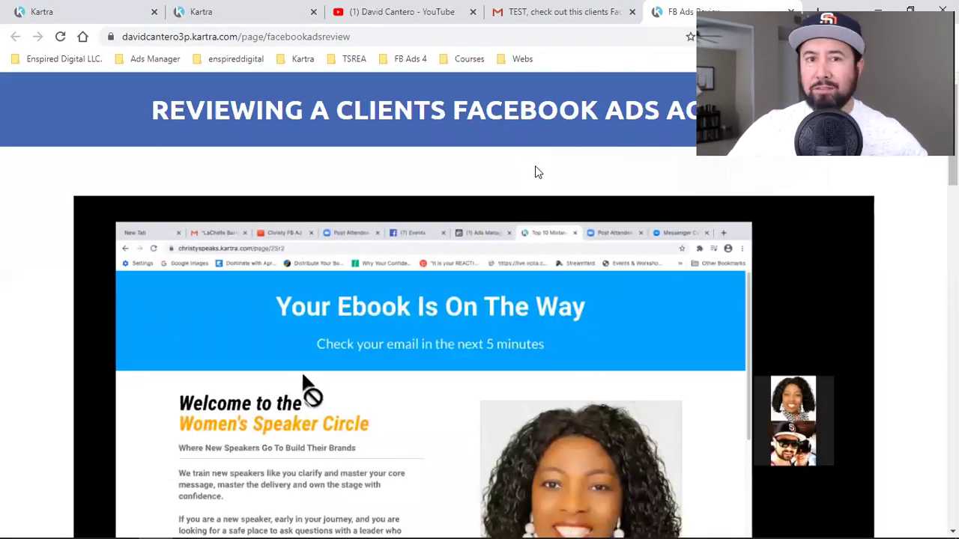
pyautogui.scroll(-10, 517, 183)
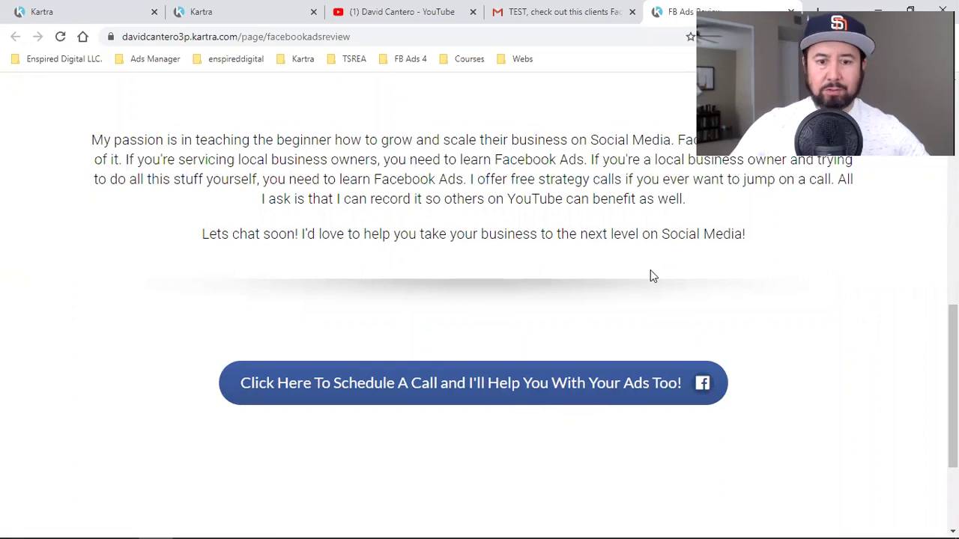
pyautogui.scroll(10, 628, 285)
pyautogui.moveTo(625, 329)
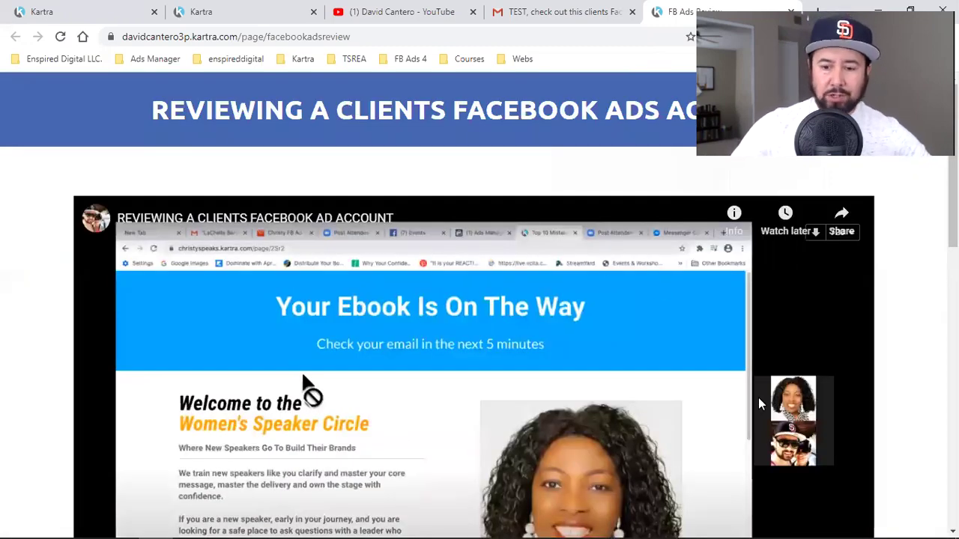
pyautogui.click(129, 9)
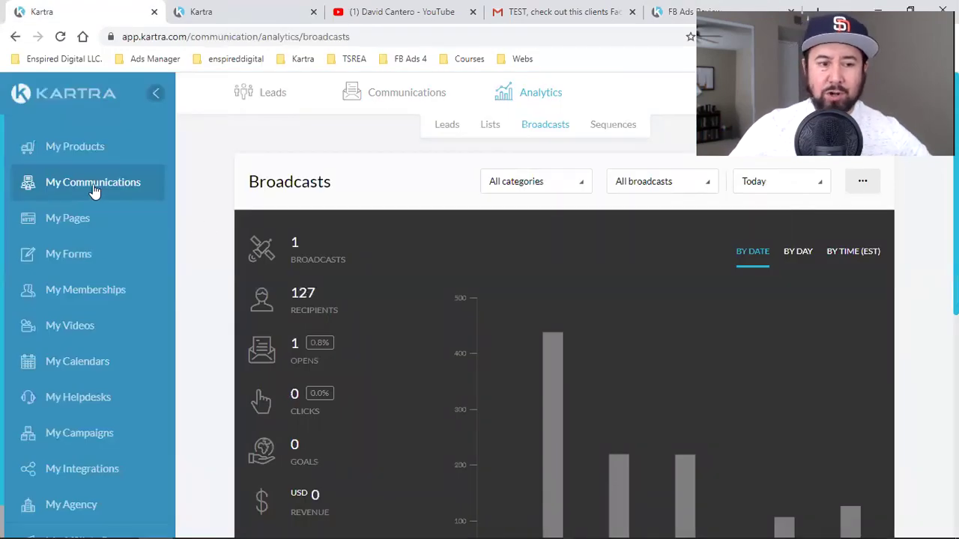
# - Go to My Pages and close the duplicate tab showing 'This page is already open!'
pyautogui.click(69, 222)
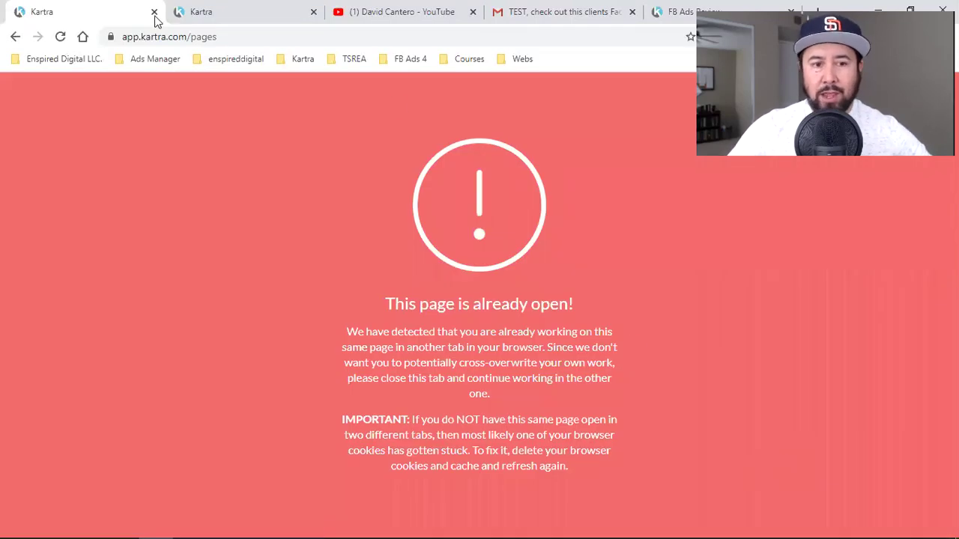
pyautogui.click(155, 12)
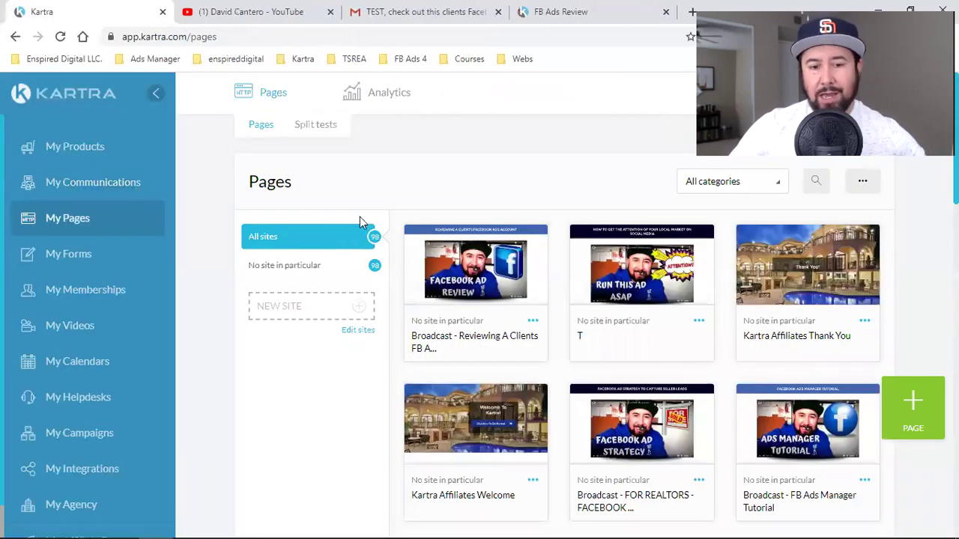